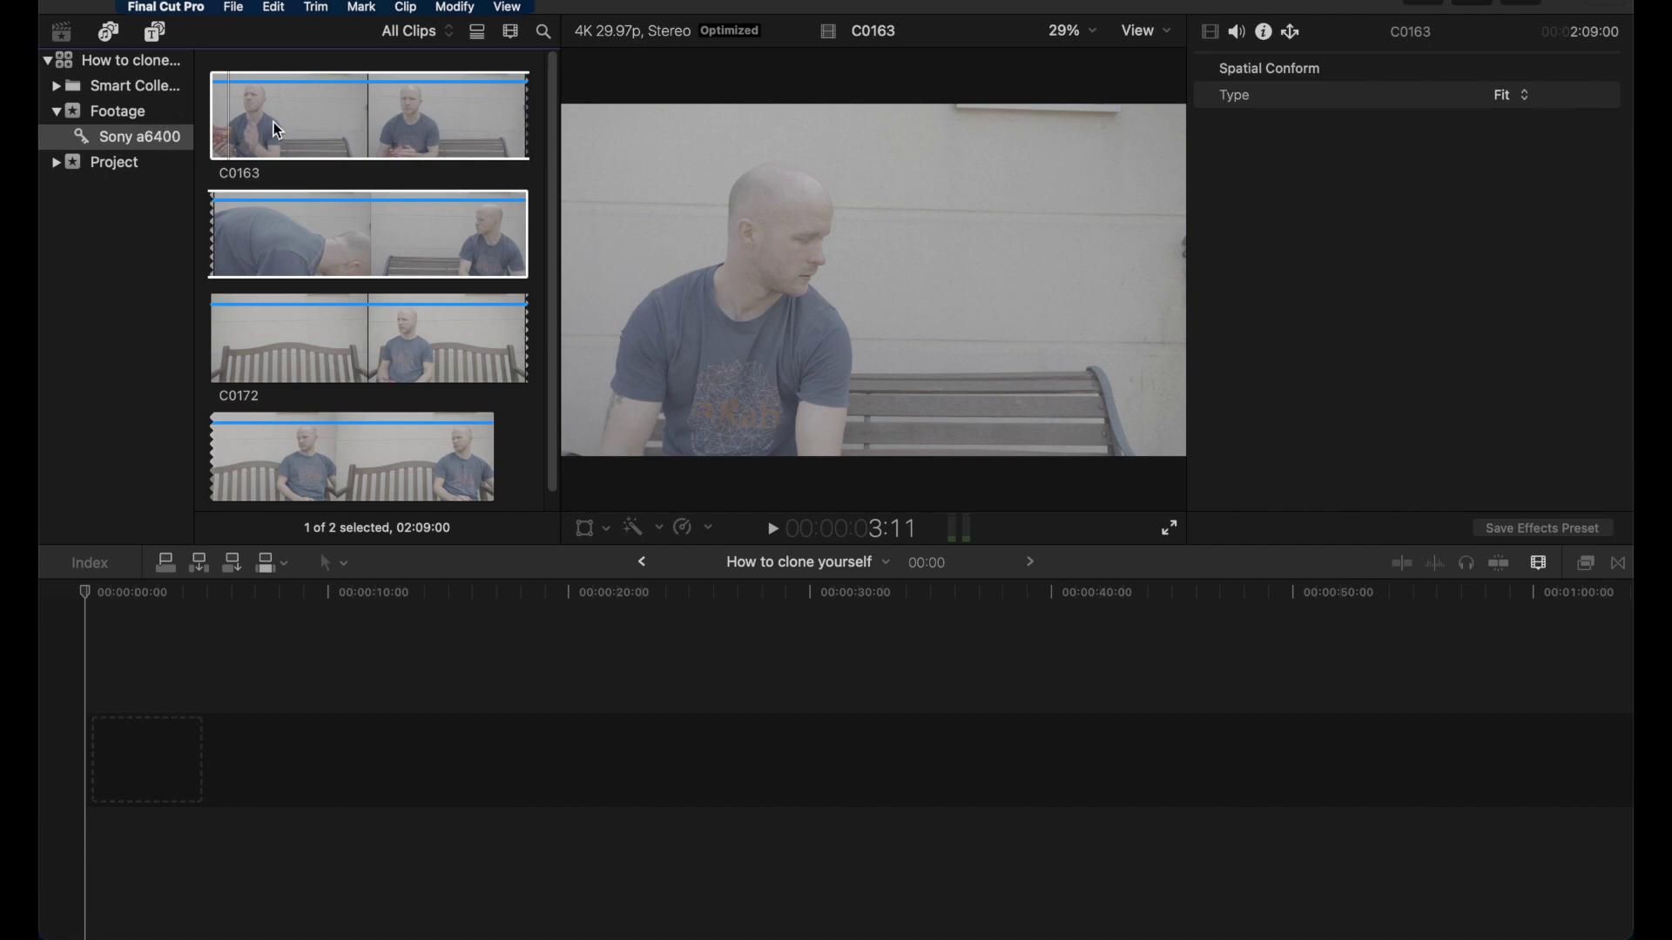
Add the C0172 clip to the start of the empty timeline
{"action": "left_click", "coordinate": [324, 358]}
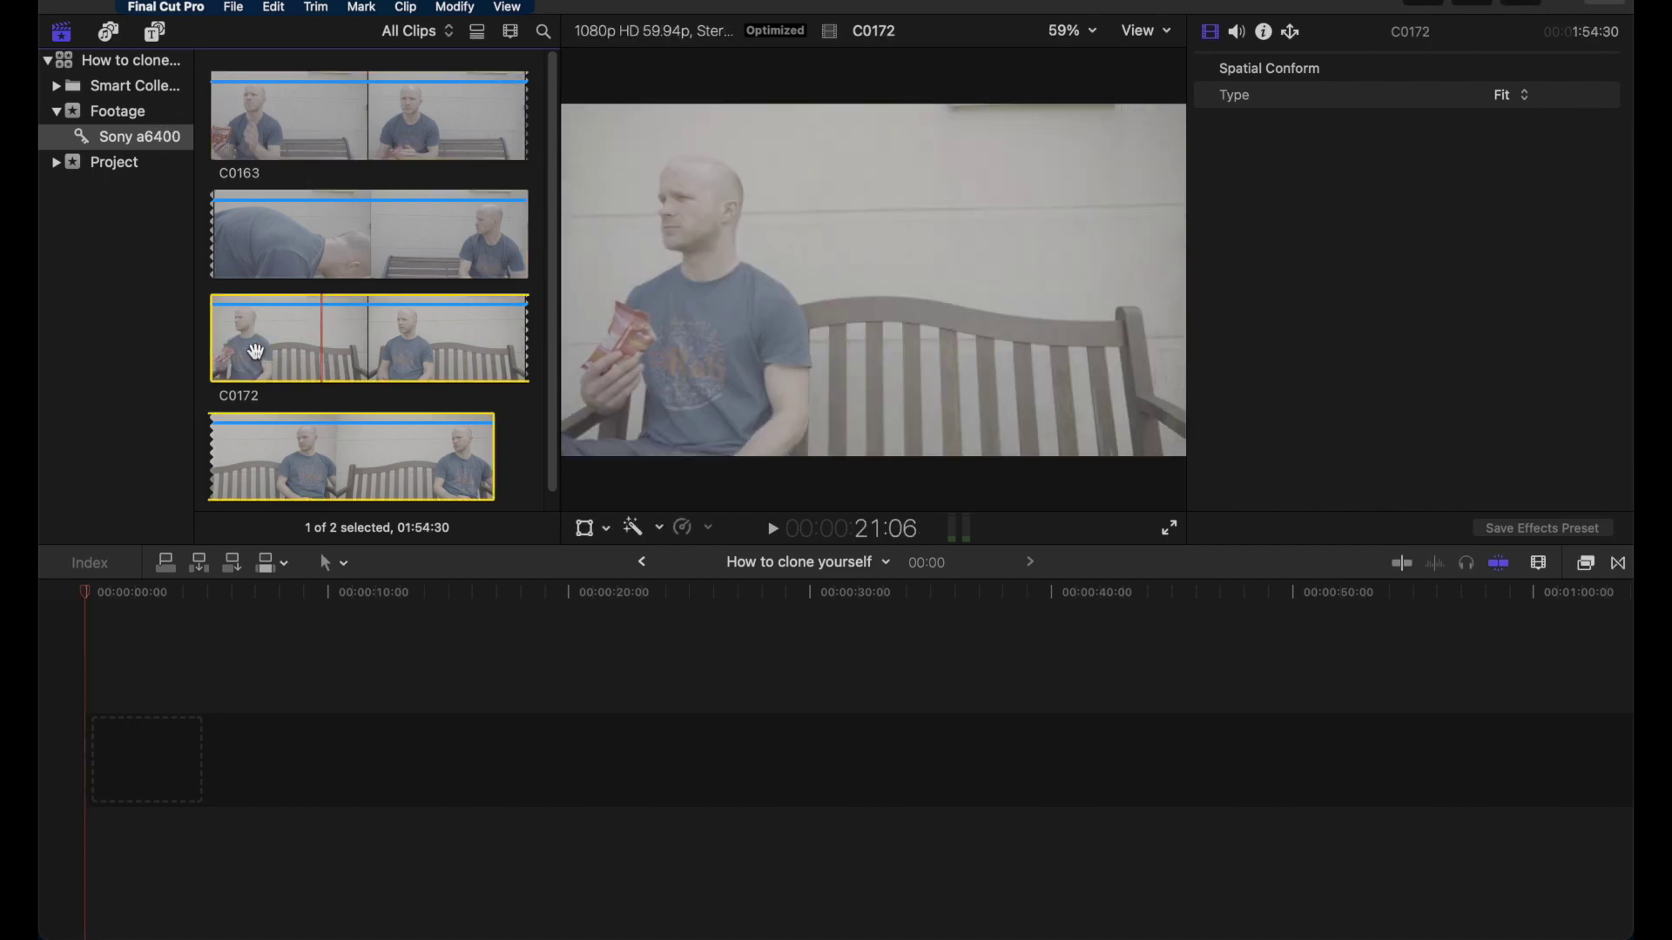
{"action": "scroll", "coordinate": [346, 352], "scroll_direction": "down", "scroll_amount": 1}
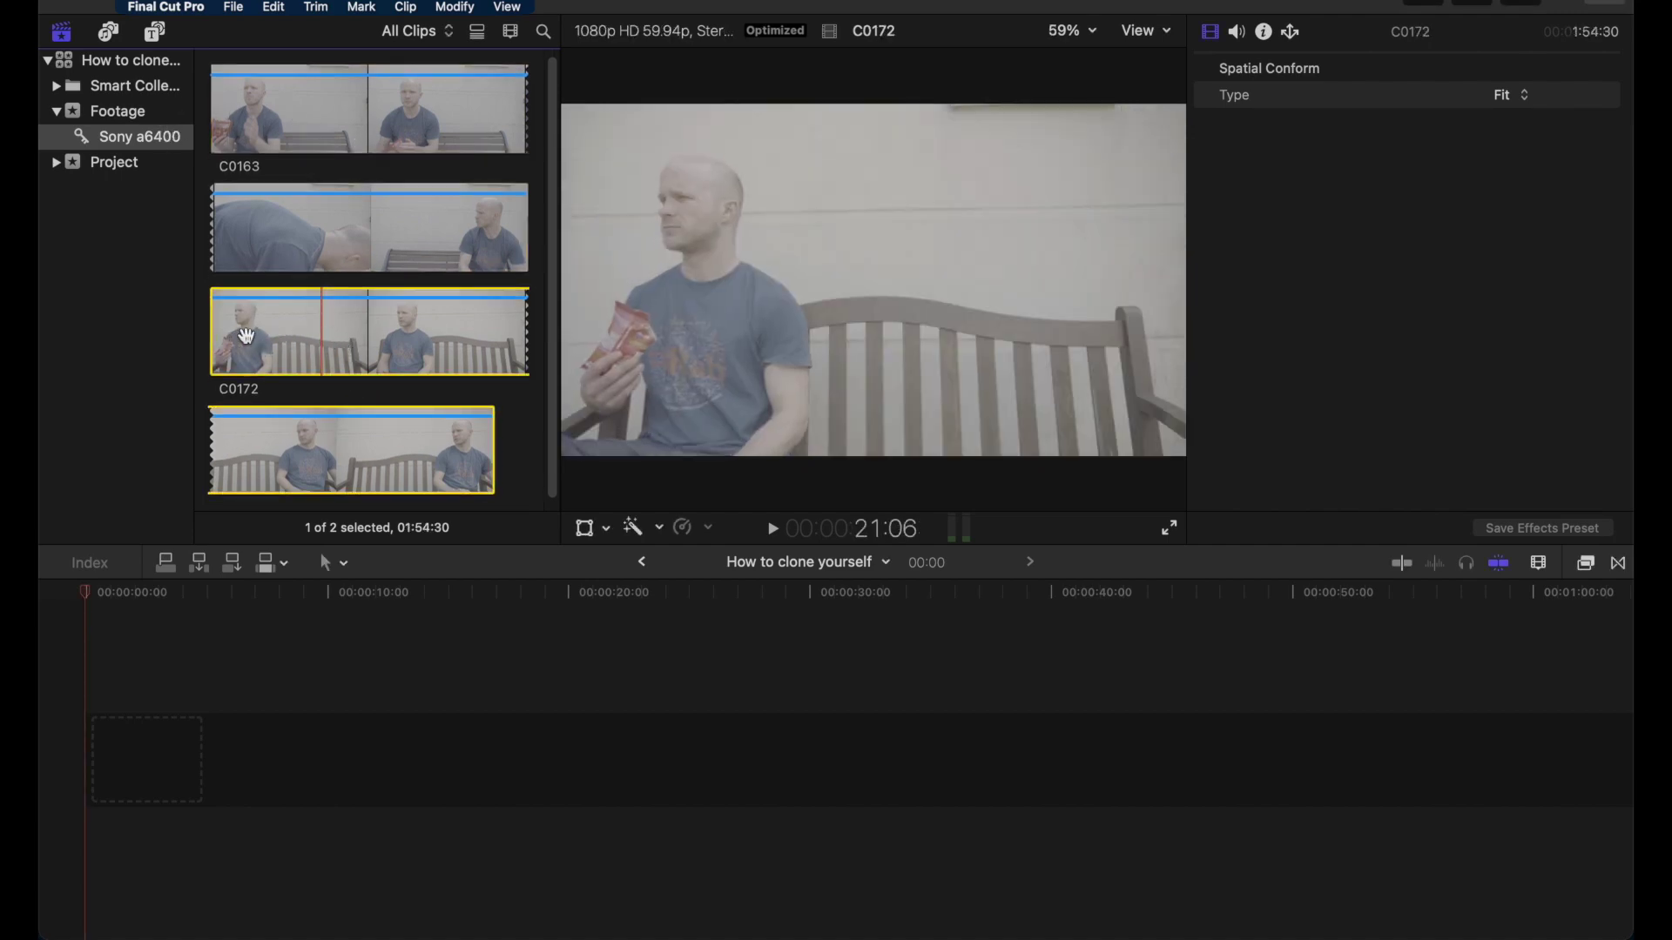
{"action": "left_click", "coordinate": [247, 336]}
{"action": "left_click_drag", "start_coordinate": [373, 337], "coordinate": [113, 760]}
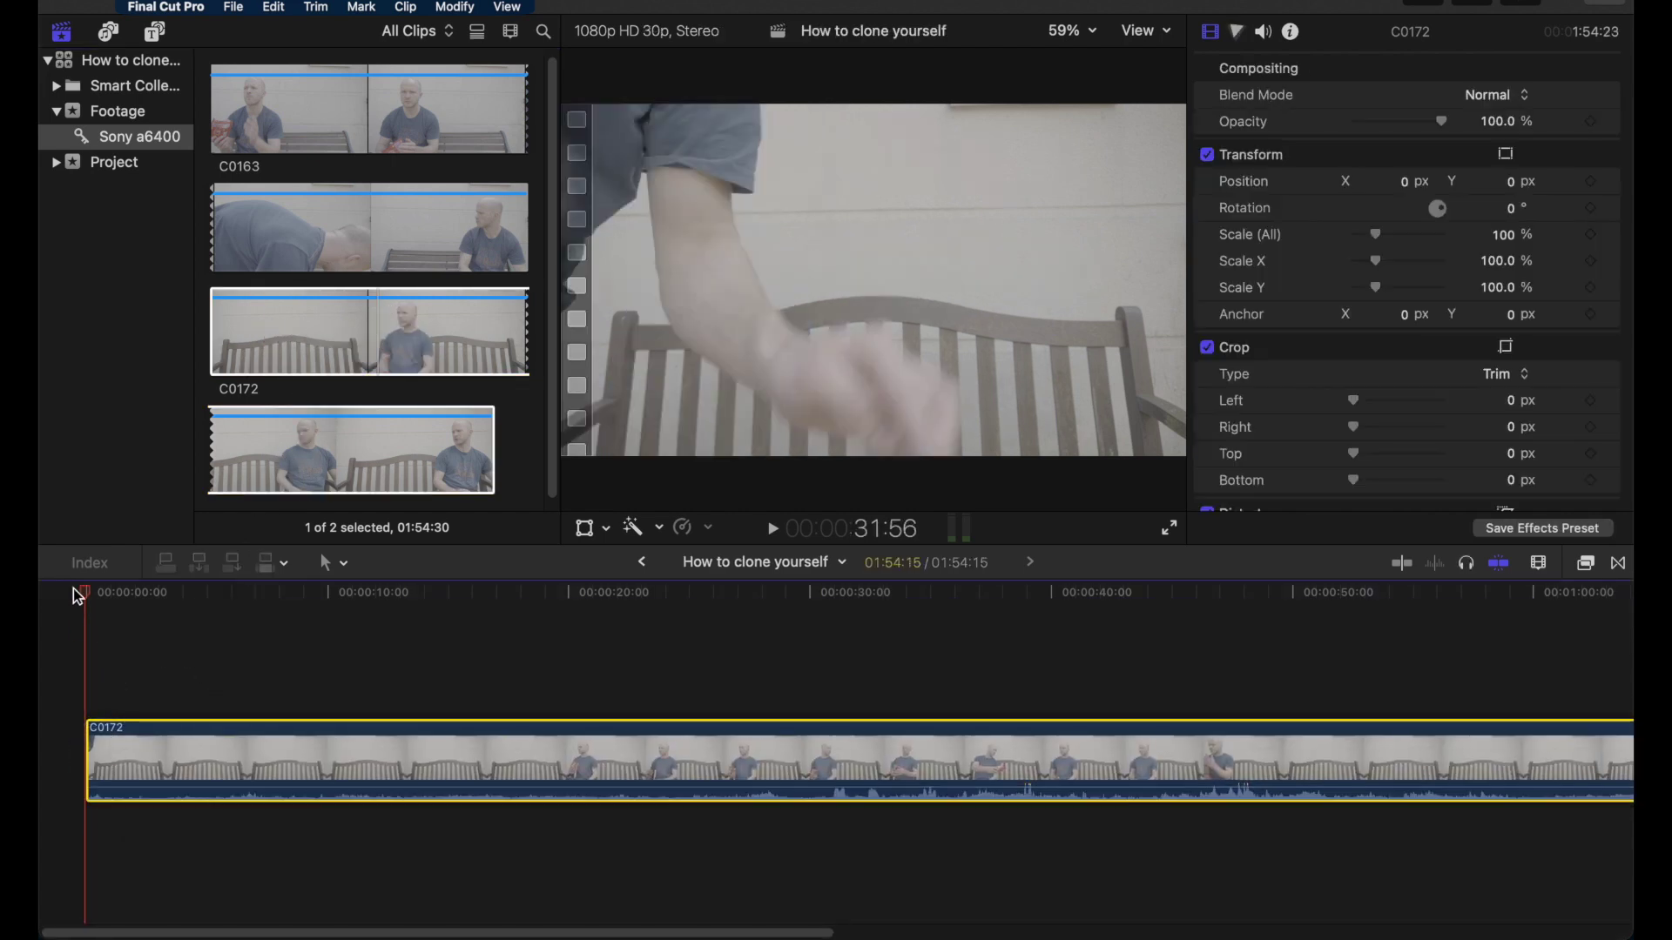
Cut C0172 down to its two takes and connect the second take beneath the first at the timeline's start
{"action": "left_click_drag", "start_coordinate": [78, 592], "coordinate": [609, 586]}
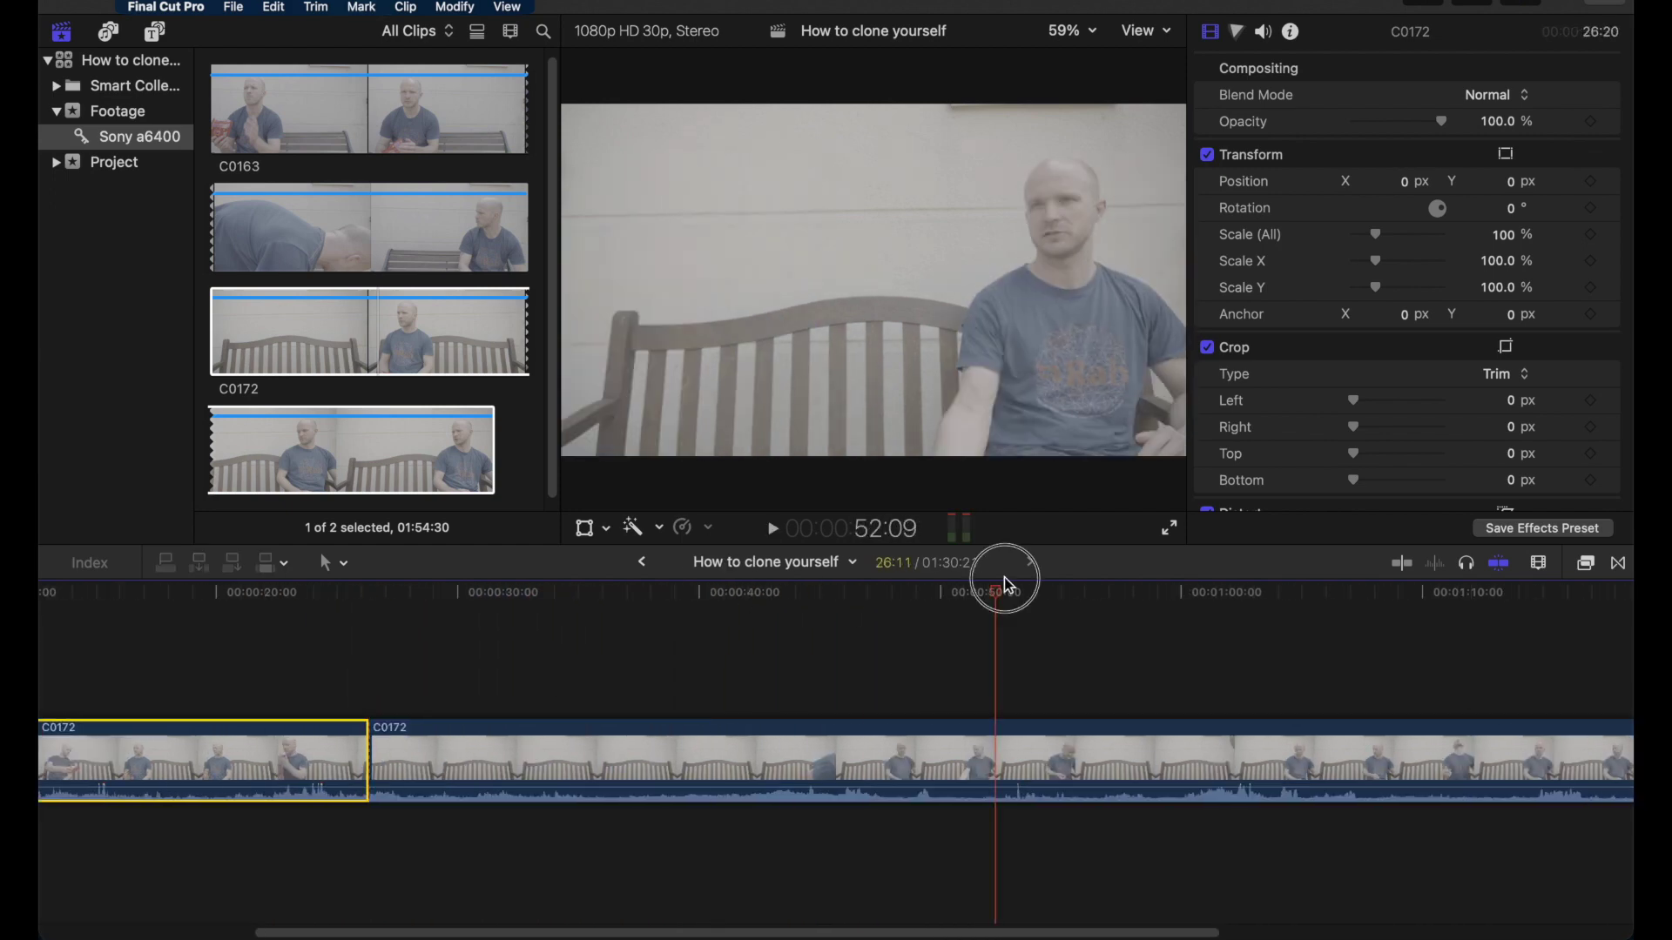
{"action": "scroll", "coordinate": [957, 618], "scroll_direction": "right", "scroll_amount": 5}
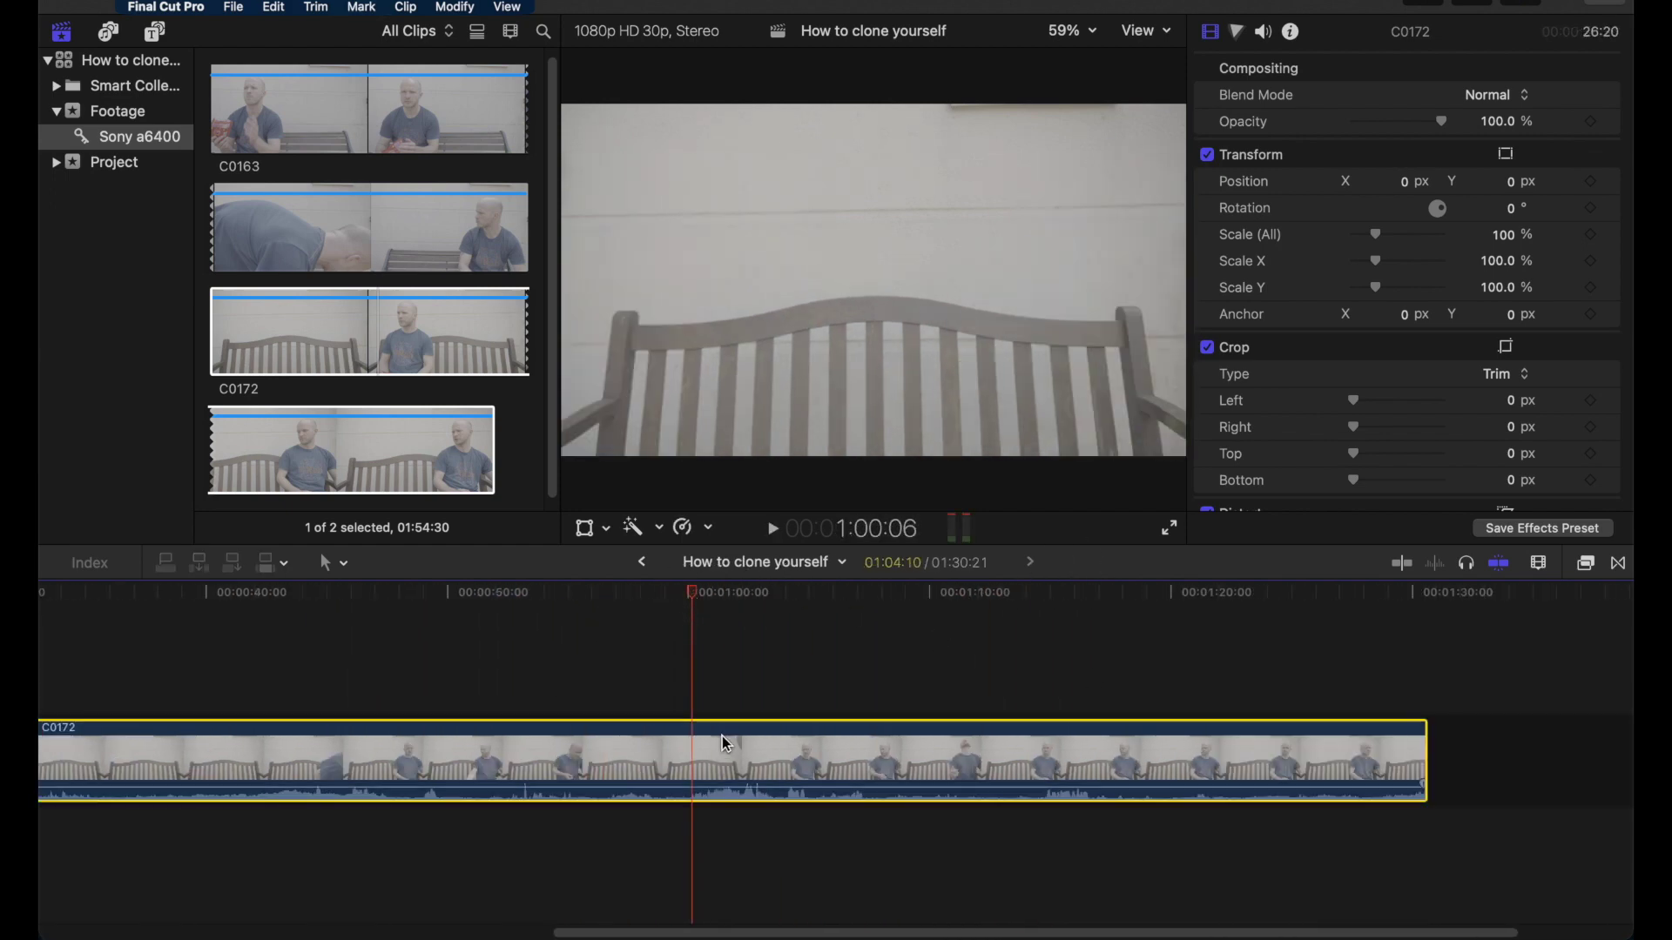
{"action": "left_click", "coordinate": [723, 735]}
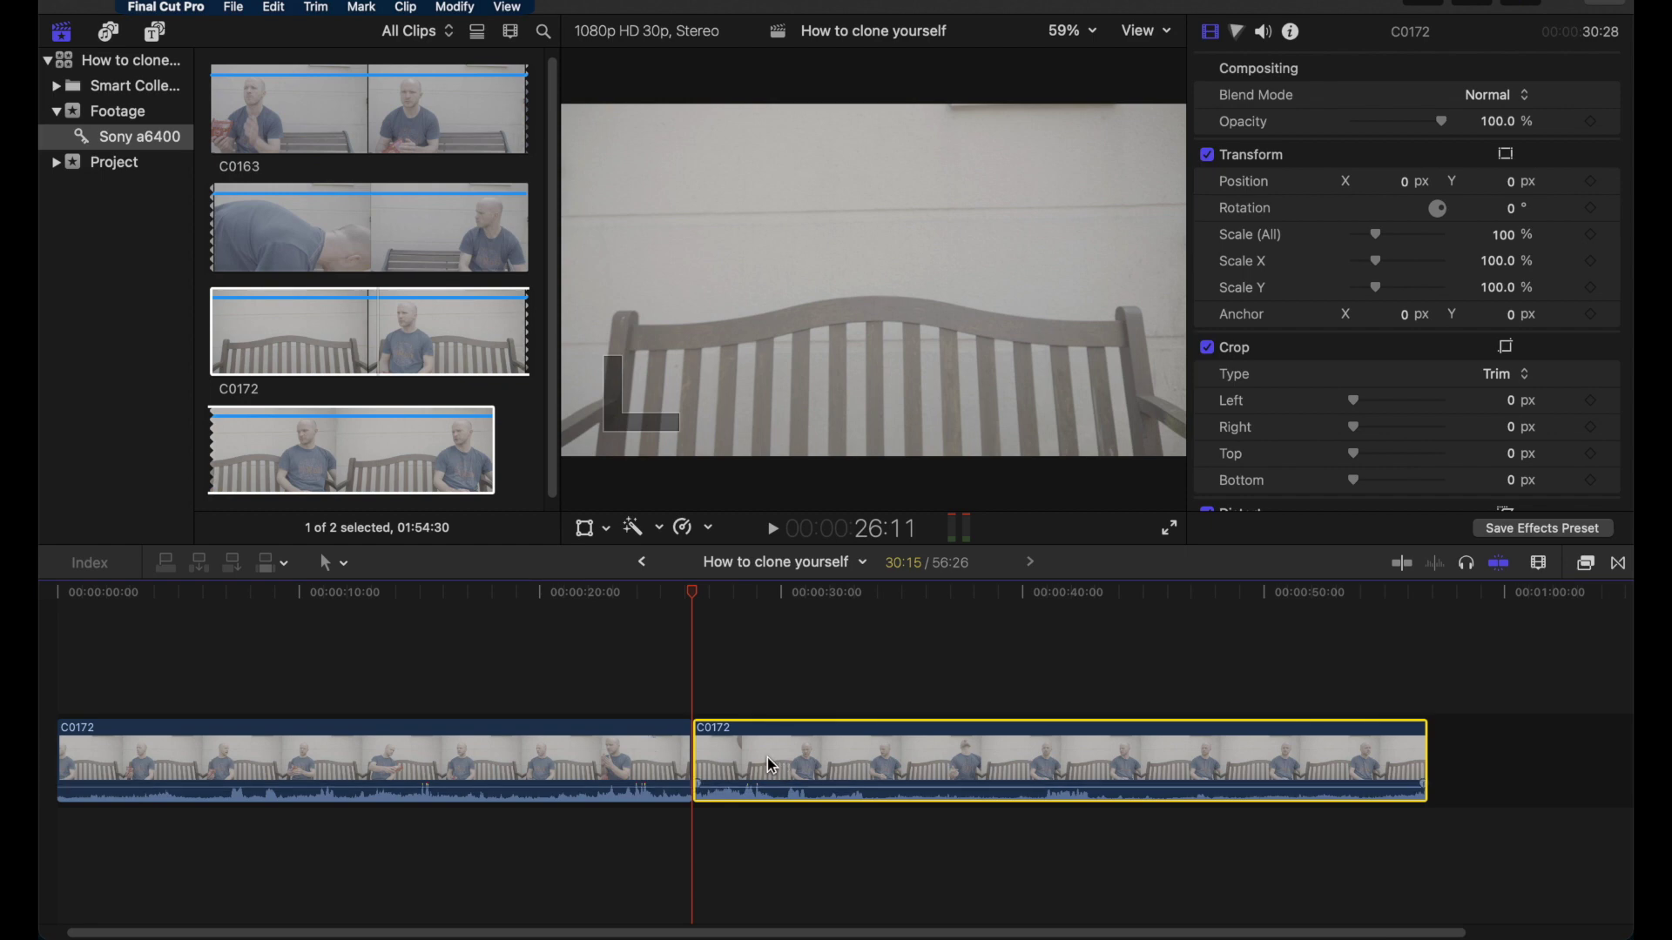
{"action": "left_click_drag", "start_coordinate": [772, 766], "coordinate": [122, 852]}
{"action": "left_click", "coordinate": [493, 749]}
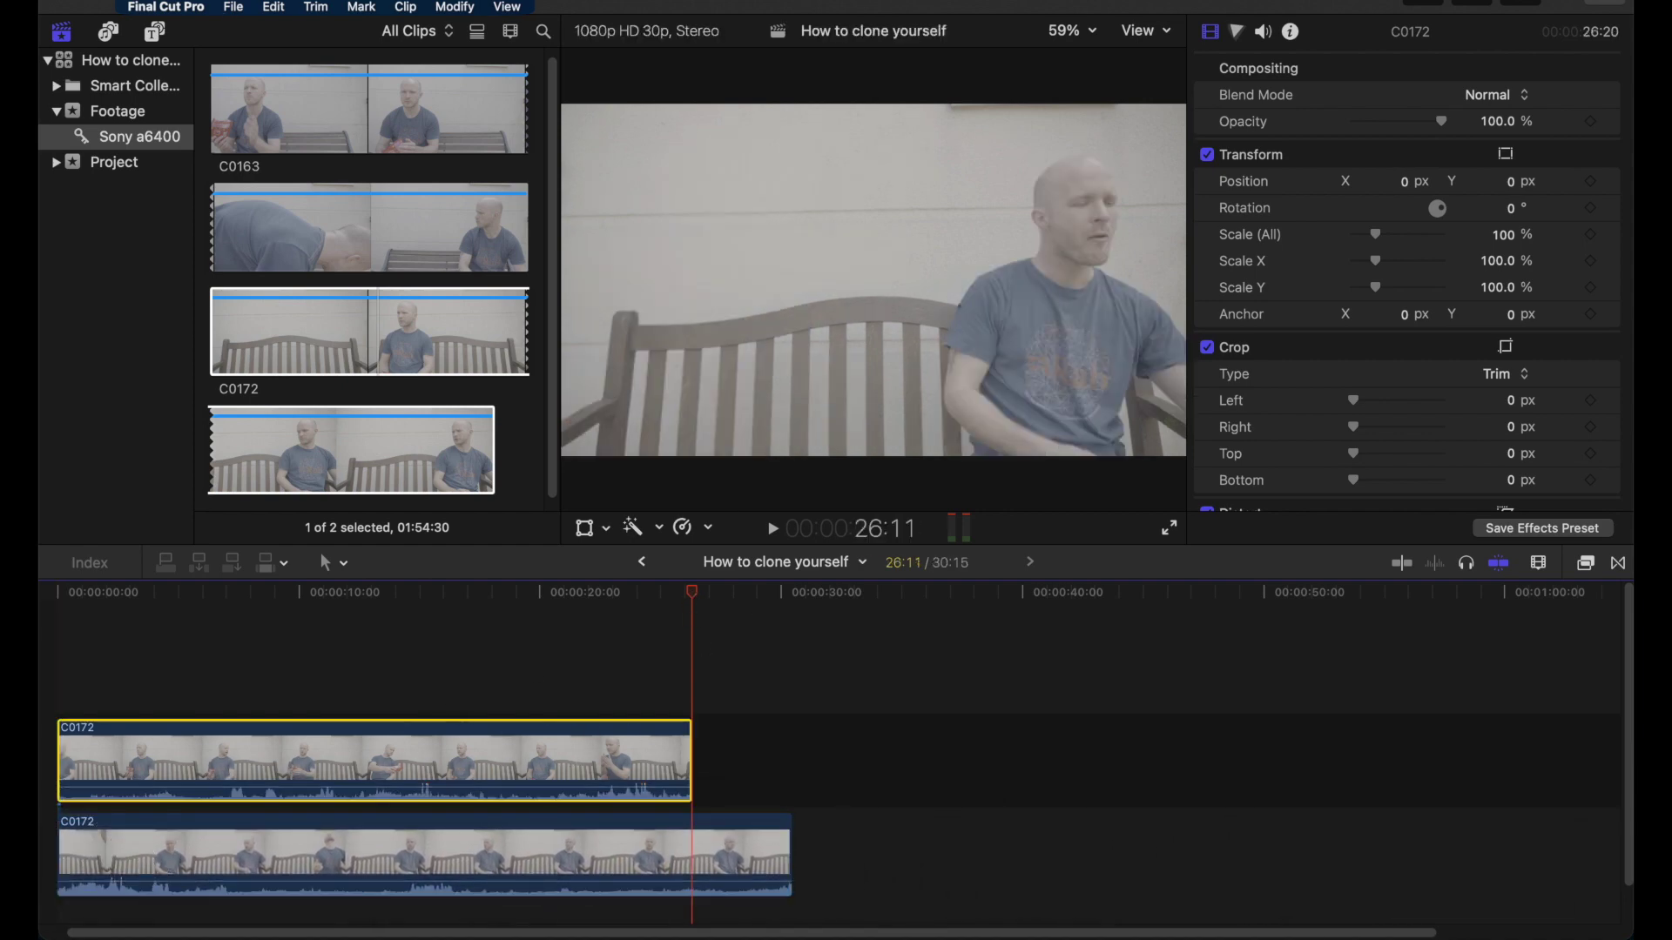
Place an Adjustment Layer title above the stacked clips and extend it over the full length of the sequence
{"action": "left_click", "coordinate": [155, 31]}
{"action": "left_click_drag", "start_coordinate": [261, 131], "coordinate": [121, 699]}
{"action": "left_click_drag", "start_coordinate": [291, 699], "coordinate": [784, 699]}
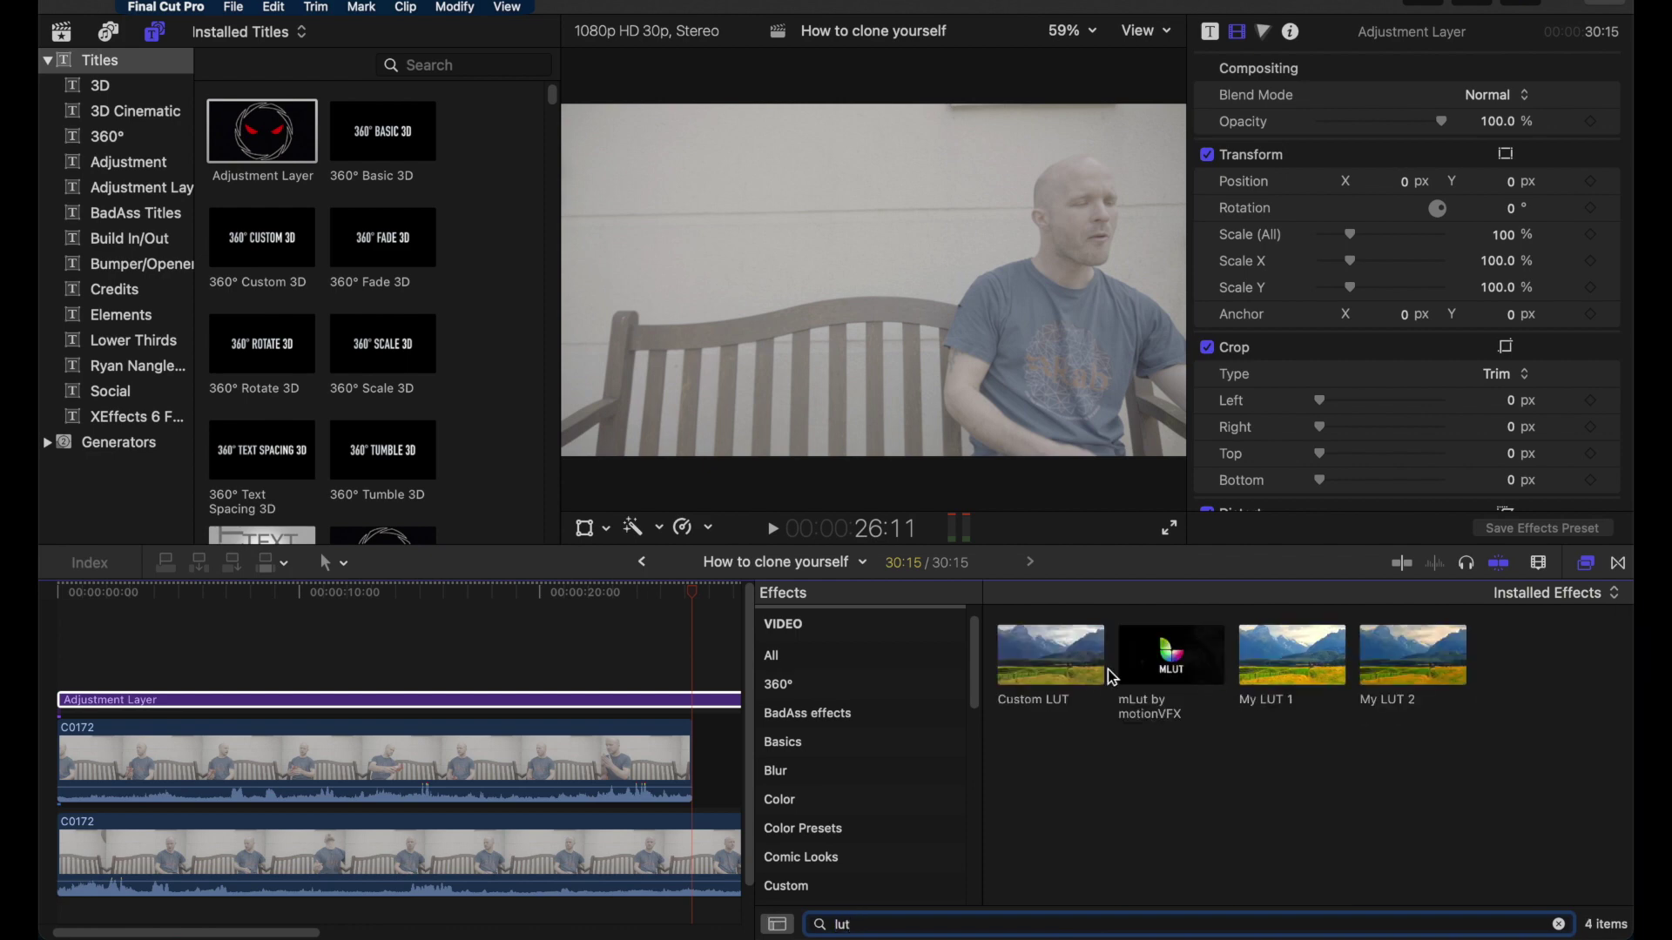
Apply the mLut by motionVFX effect to the adjustment layer with the Sony sLog3 v3 preset
{"action": "double_click", "coordinate": [1171, 653]}
{"action": "left_click", "coordinate": [1407, 225]}
{"action": "scroll", "coordinate": [1139, 600], "scroll_direction": "down", "scroll_amount": 2}
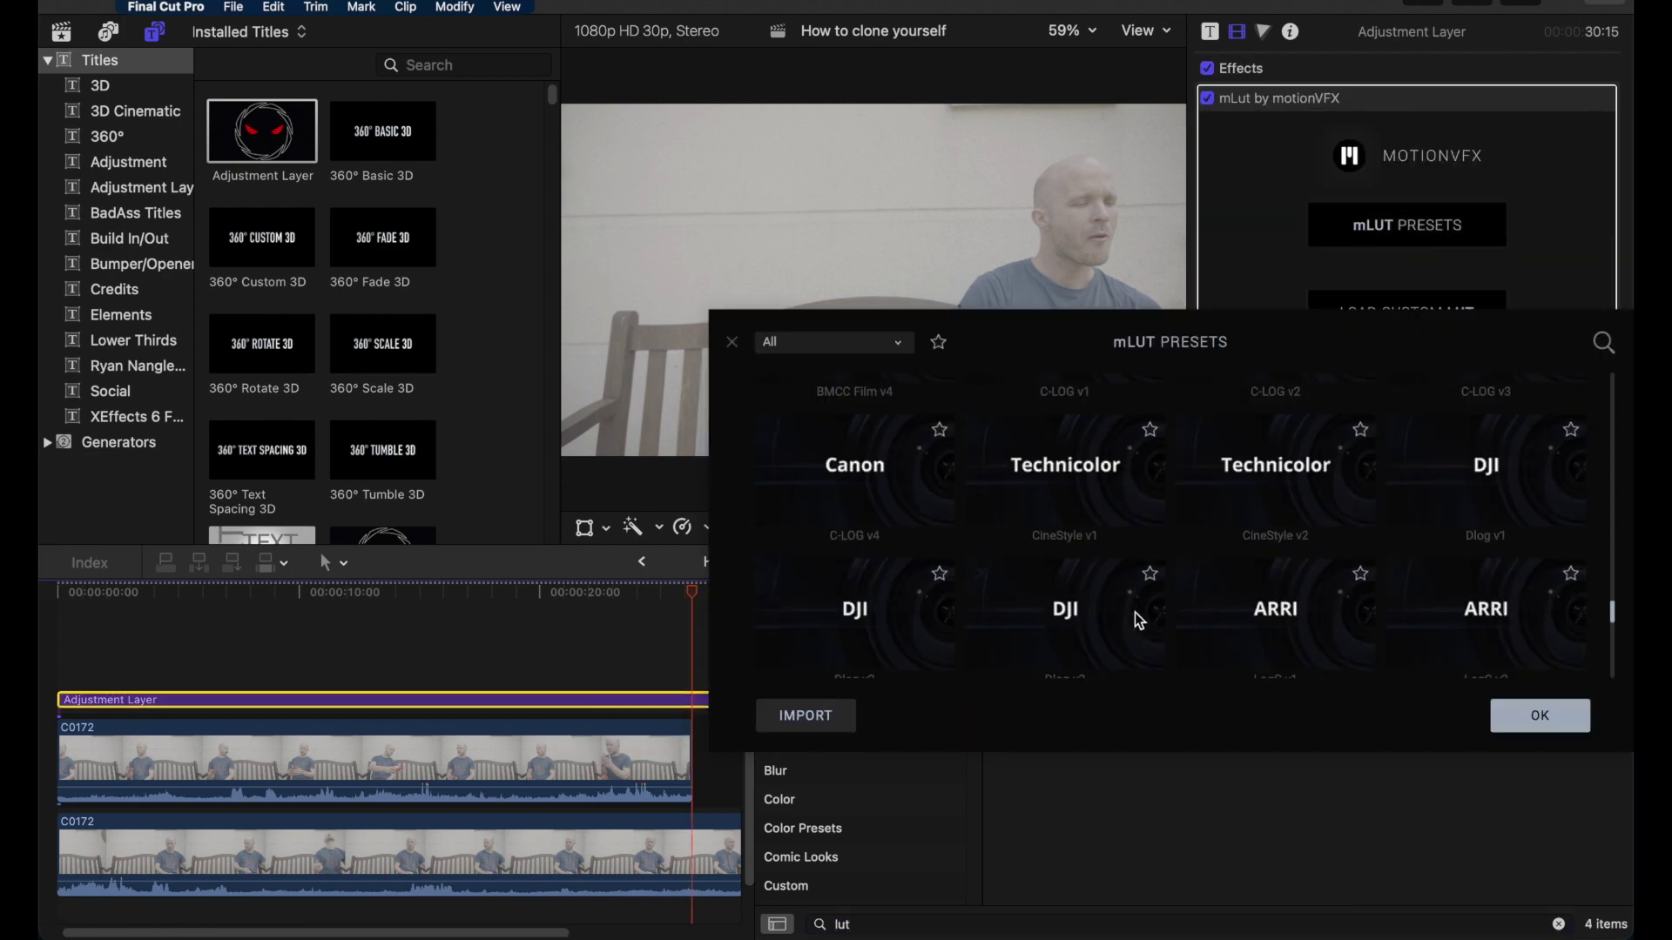
{"action": "scroll", "coordinate": [1139, 620], "scroll_direction": "down", "scroll_amount": 3}
{"action": "left_click", "coordinate": [1106, 533]}
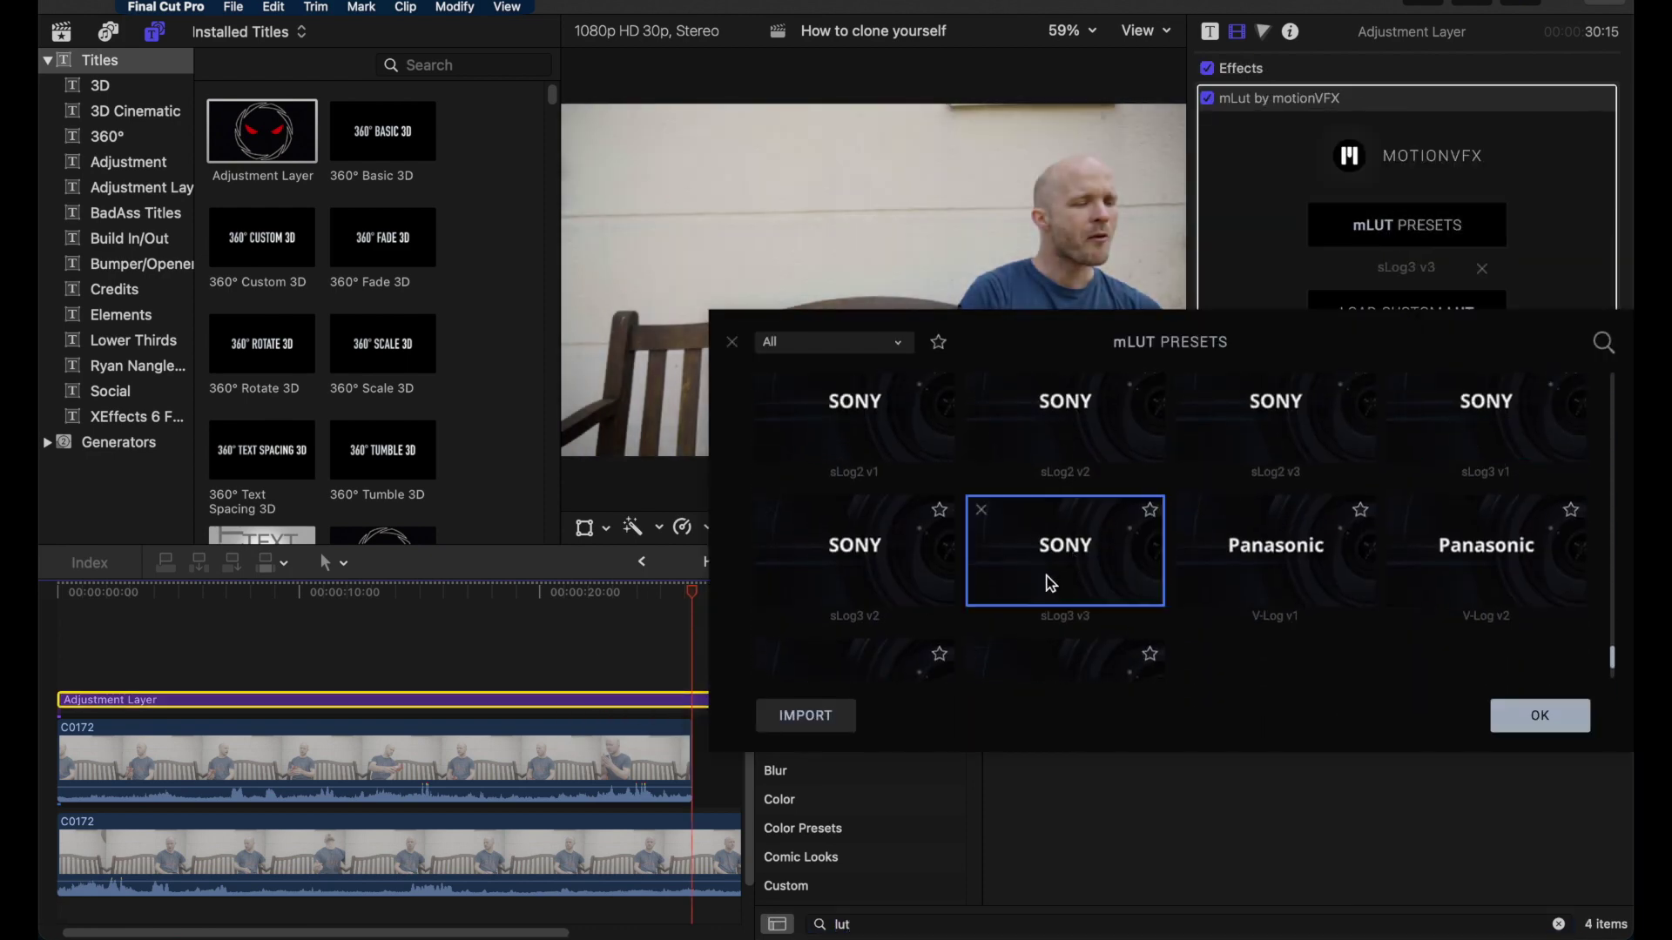
{"action": "left_click", "coordinate": [1539, 715]}
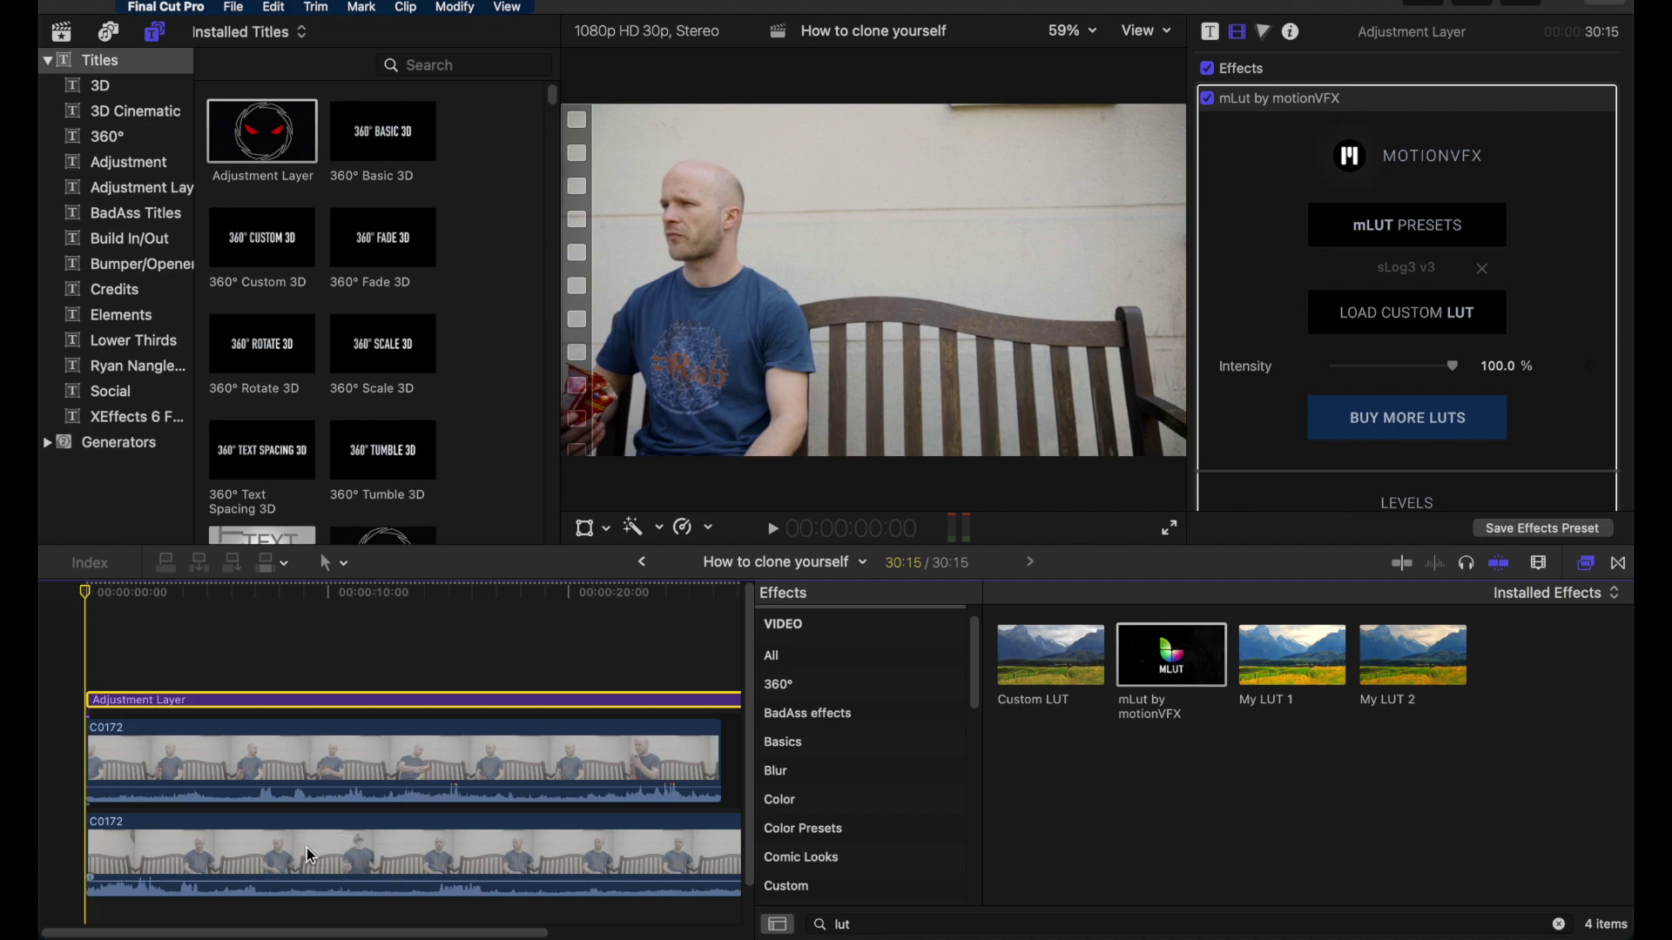
Play the opening, move the lower C0172 clip later and extend its beginning so it starts about 2.5 seconds in
{"action": "key", "text": "space"}
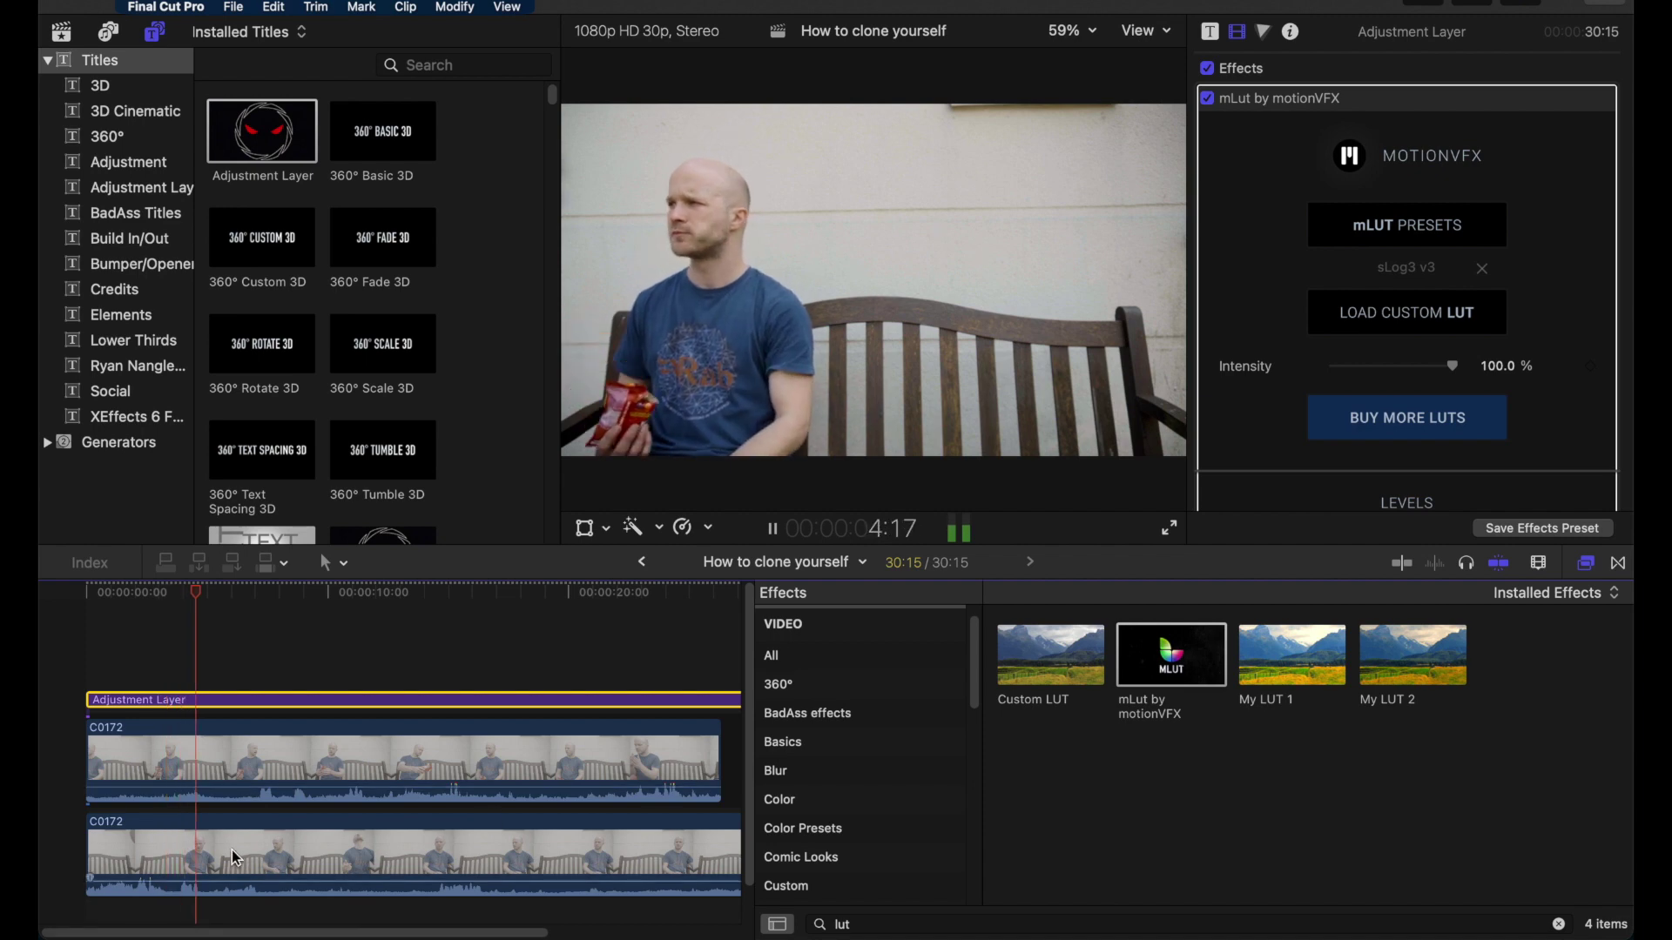
{"action": "left_click_drag", "start_coordinate": [232, 850], "coordinate": [302, 849]}
Try trimming the upper C0172 clip's right side by 938 px with Crop and review it full screen
{"action": "left_click", "coordinate": [207, 759]}
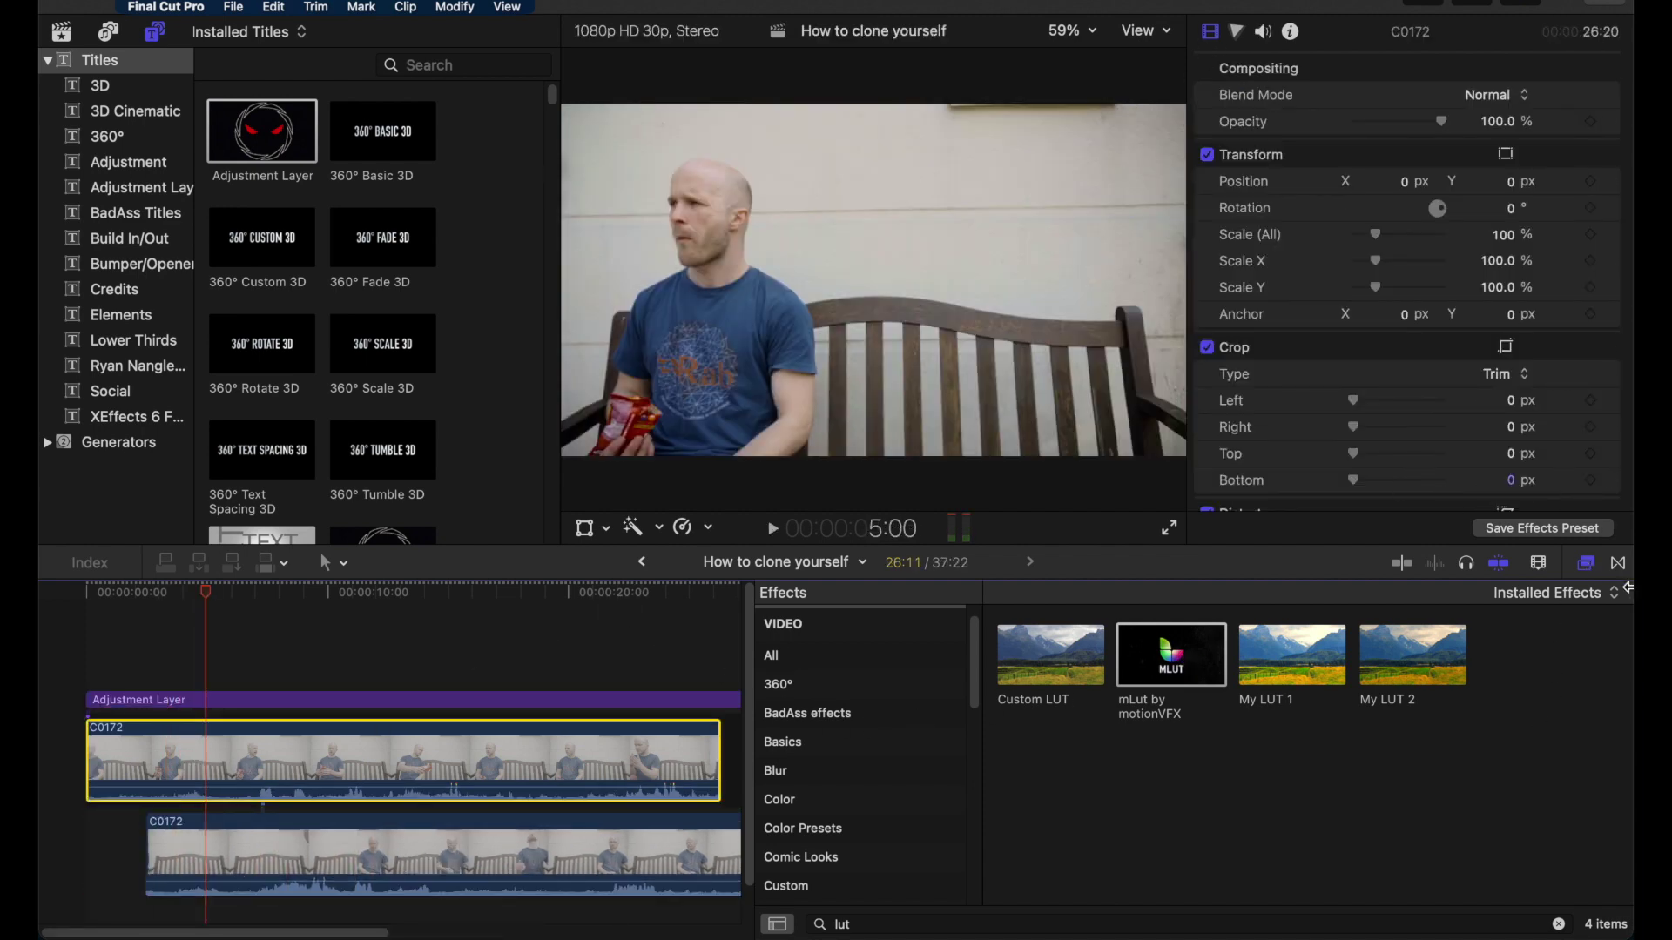
{"action": "left_click", "coordinate": [1586, 565]}
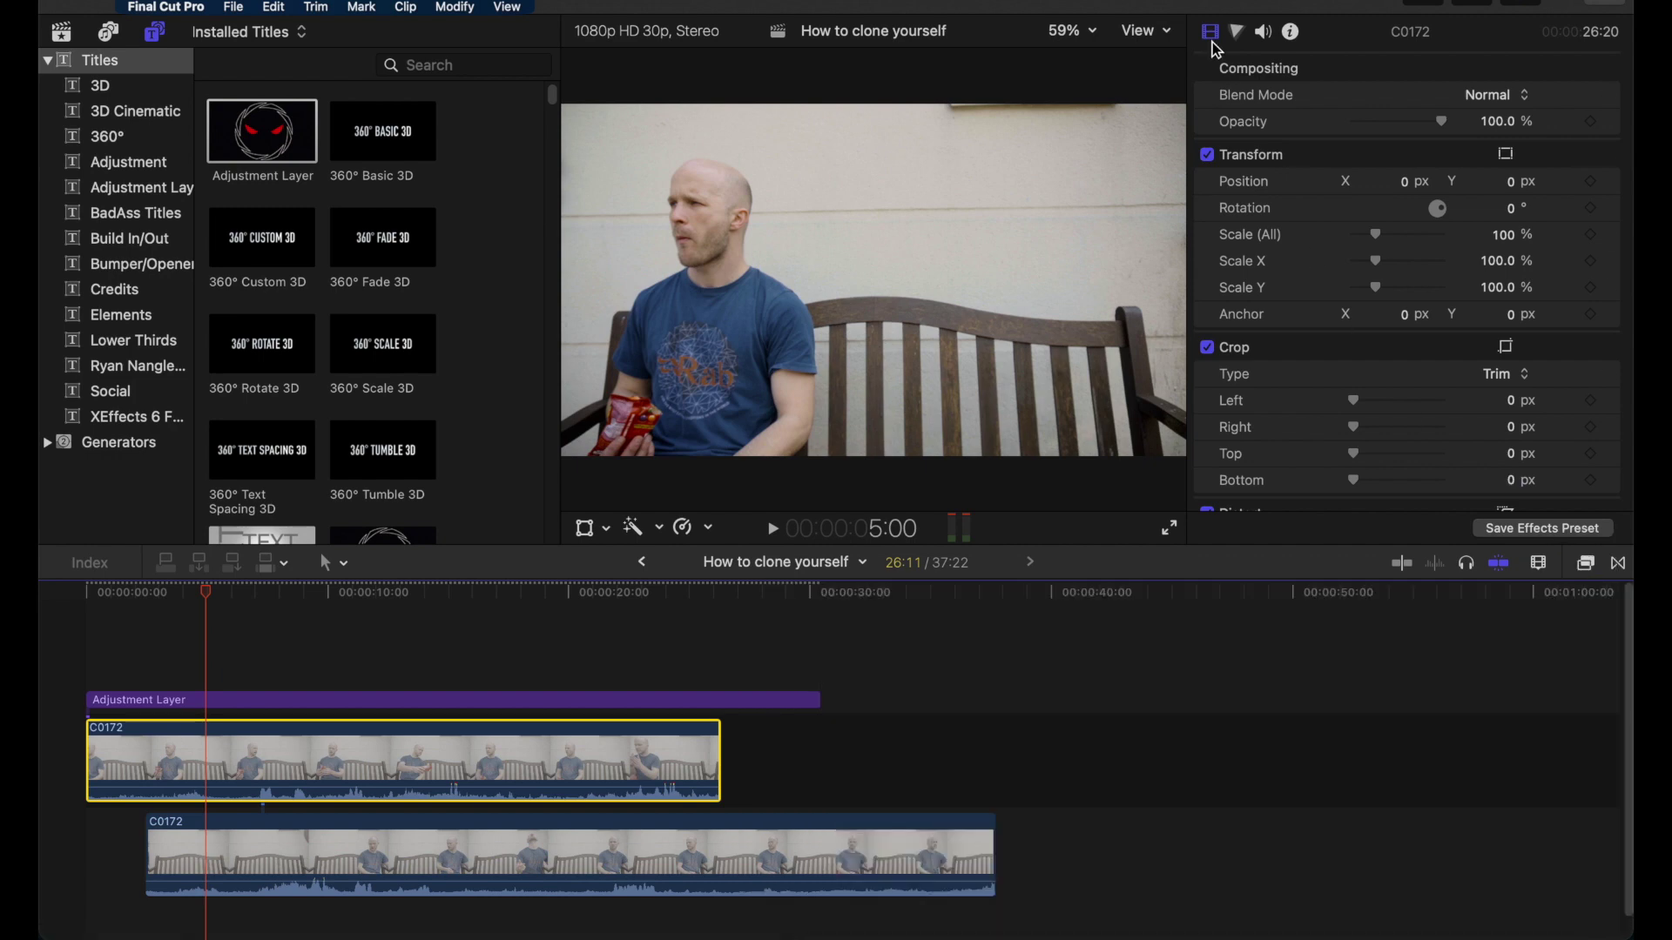
{"action": "scroll", "coordinate": [1276, 261], "scroll_direction": "down", "scroll_amount": 4}
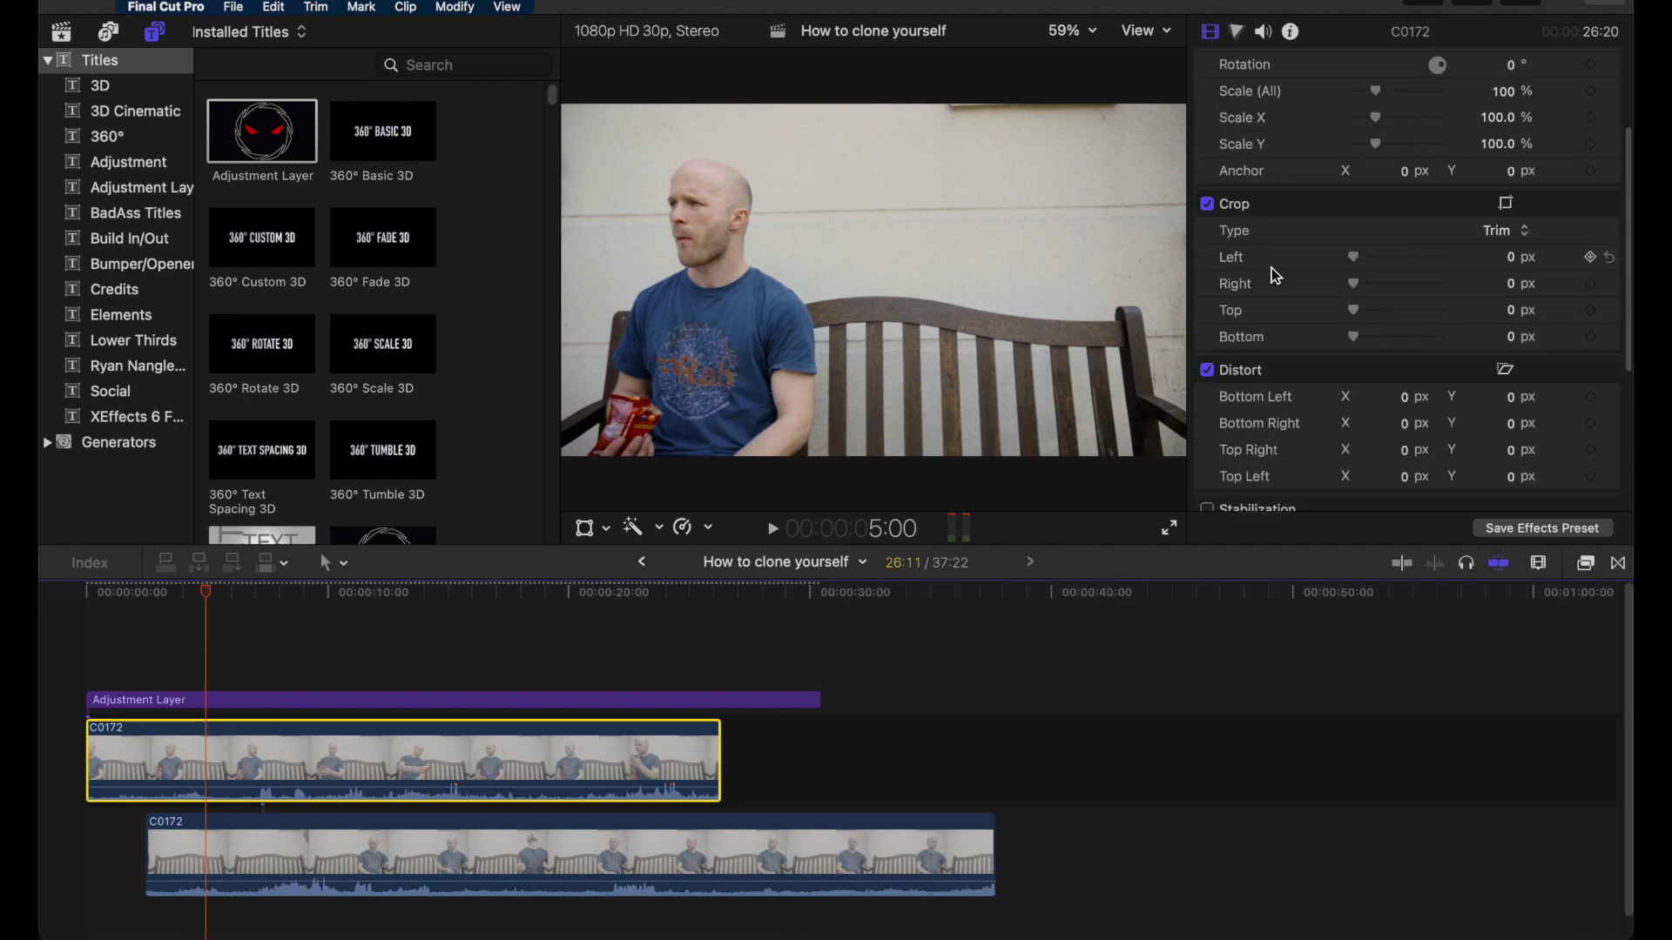
{"action": "left_click_drag", "start_coordinate": [1352, 329], "coordinate": [1434, 342]}
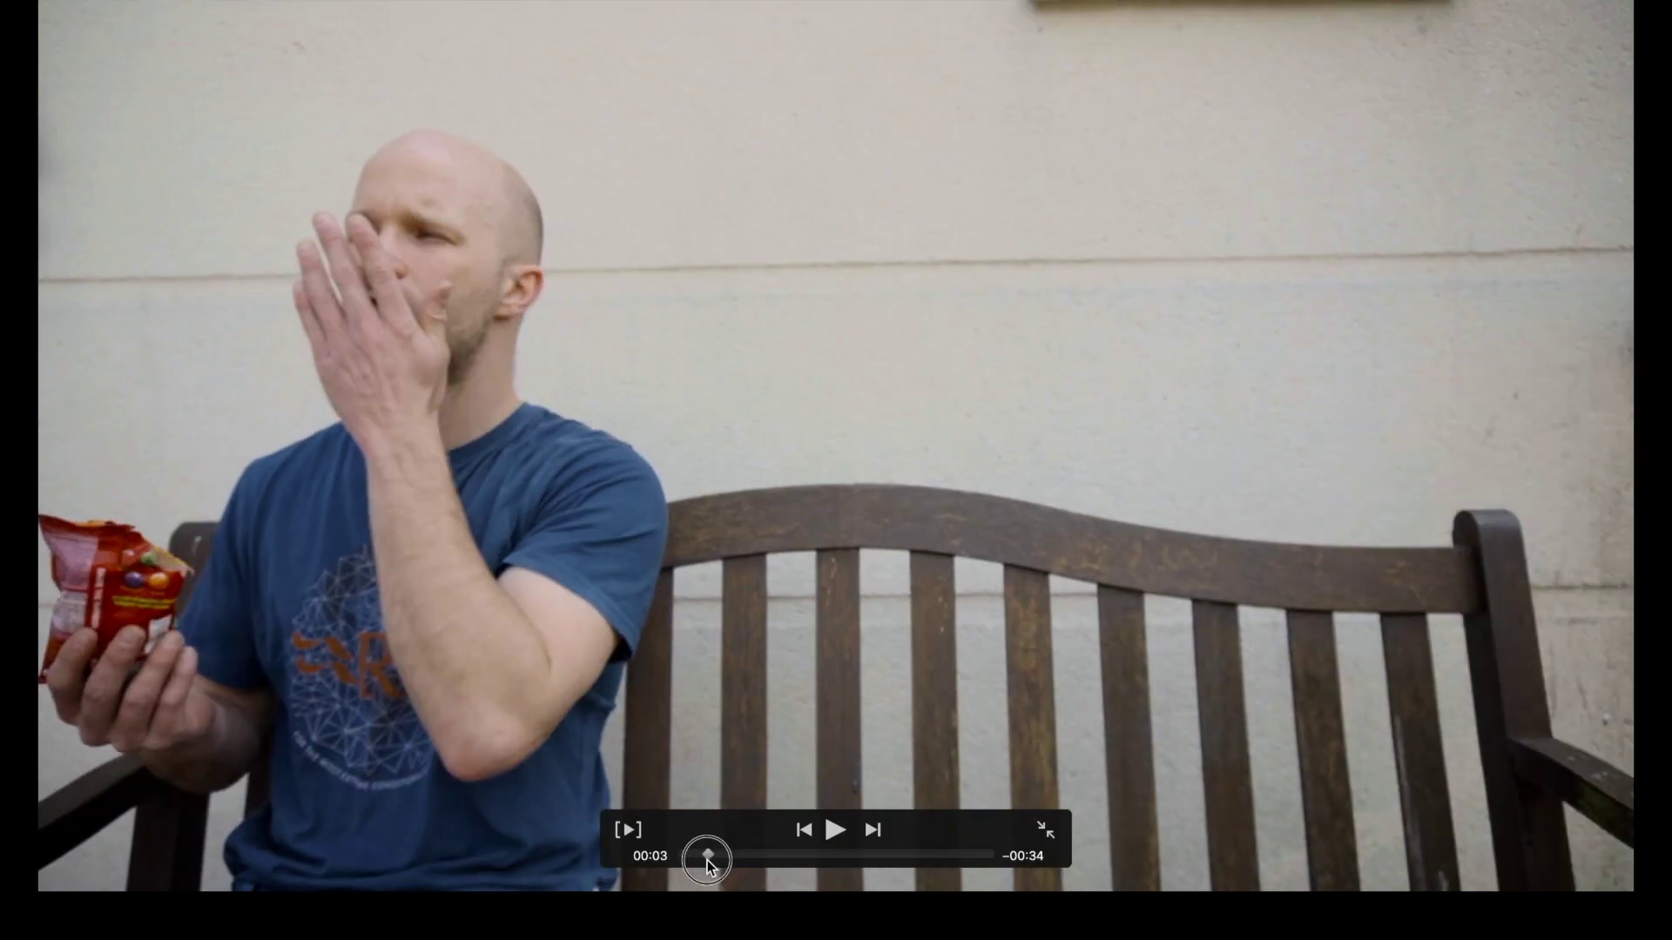
{"action": "left_click_drag", "start_coordinate": [702, 856], "coordinate": [735, 859]}
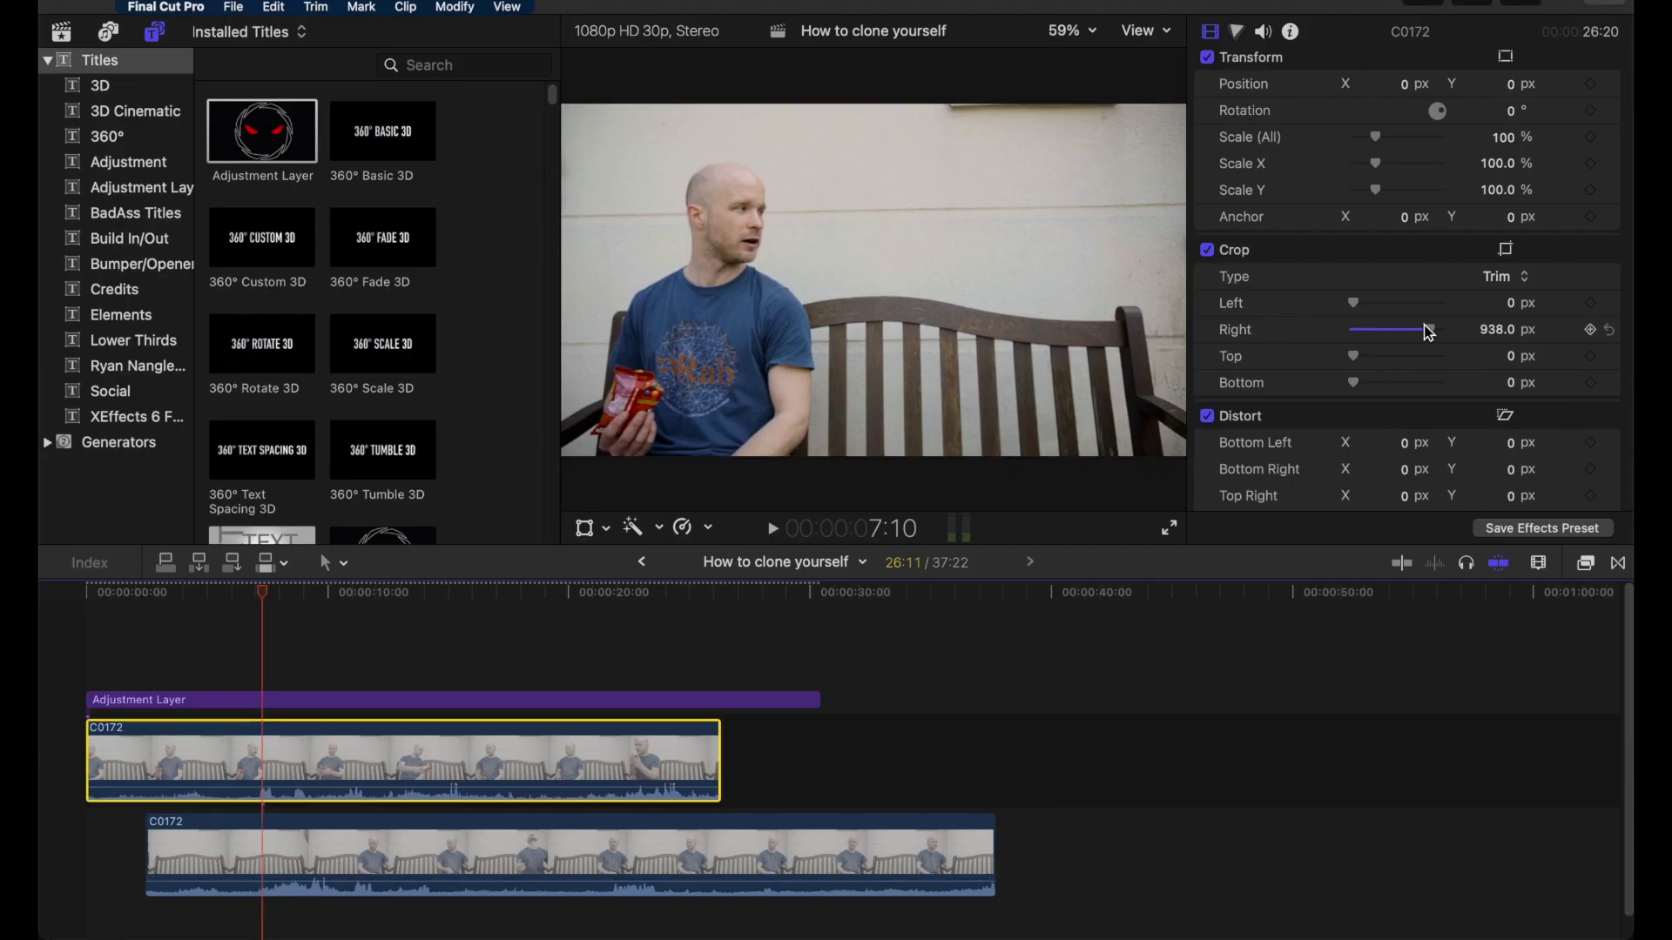
Search the effects for "mask" and apply Graduated Mask to the upper C0172 clip
{"action": "left_click", "coordinate": [1586, 564]}
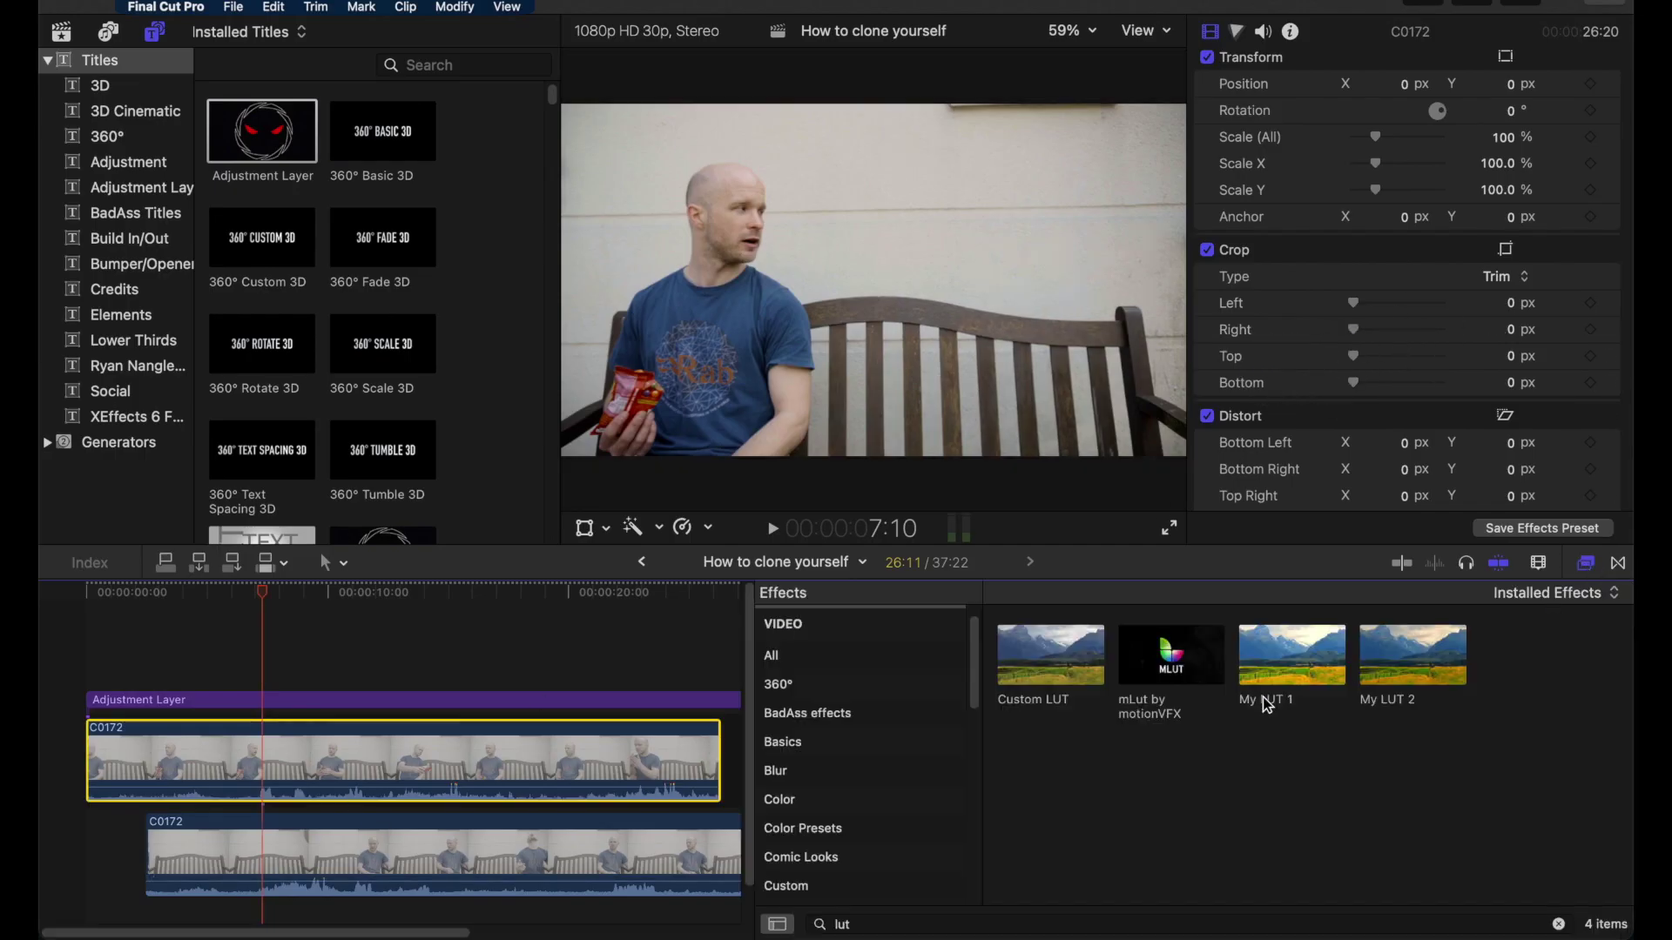
{"action": "left_click", "coordinate": [801, 929]}
{"action": "type", "text": "mask"}
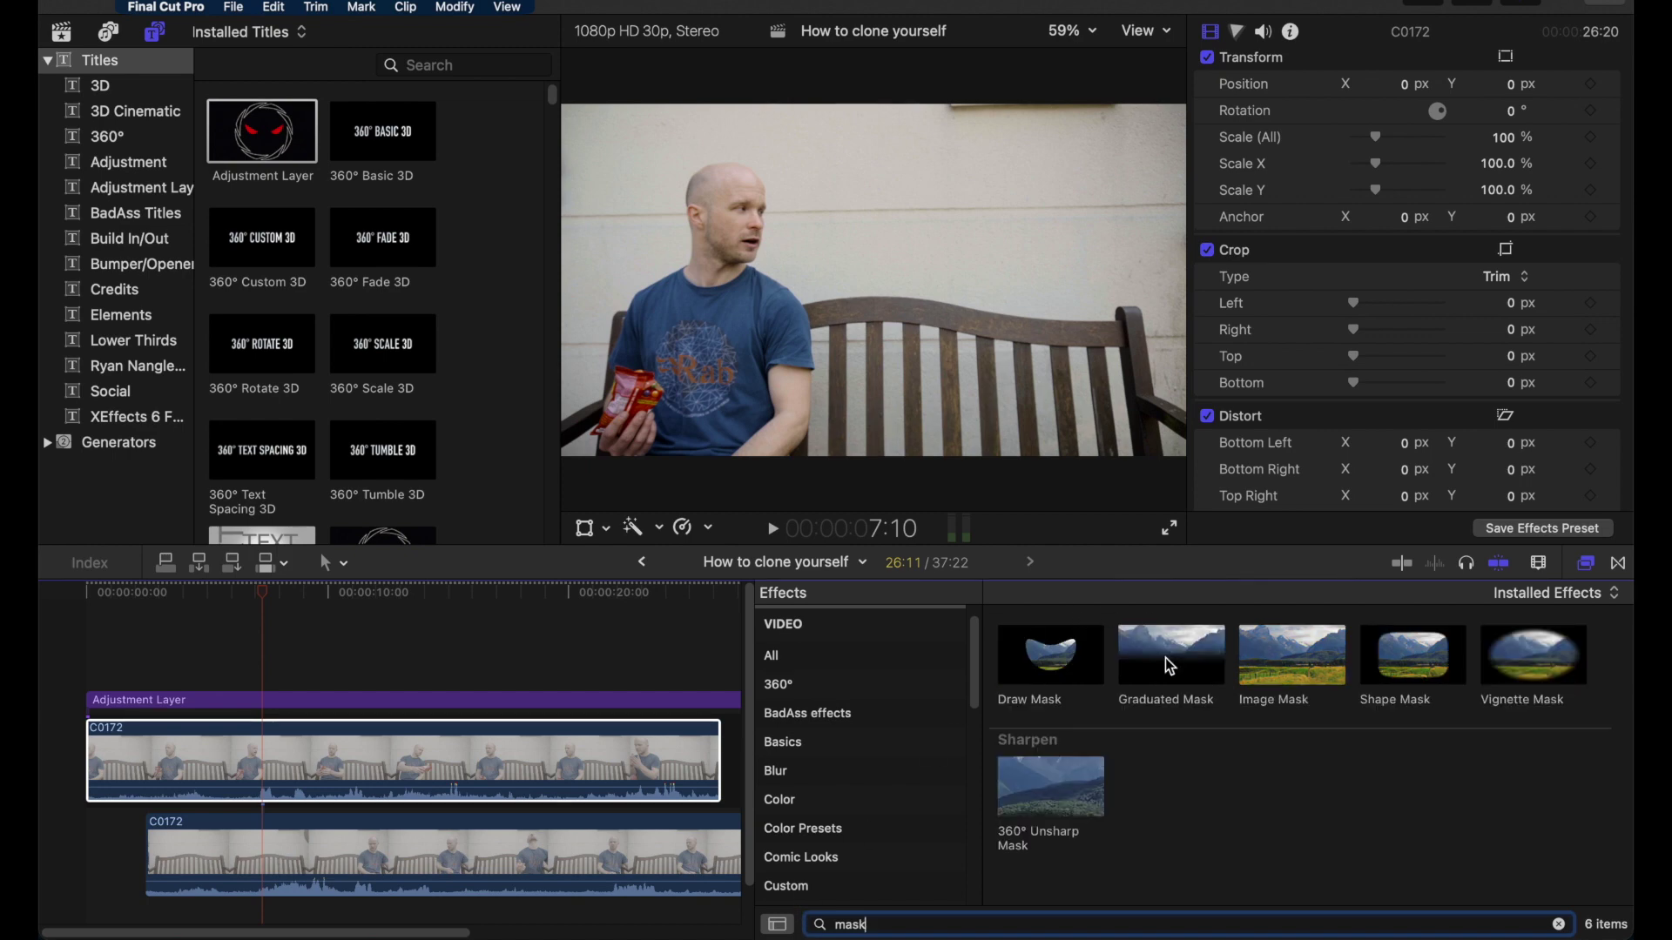
{"action": "left_click_drag", "start_coordinate": [1170, 667], "coordinate": [573, 783]}
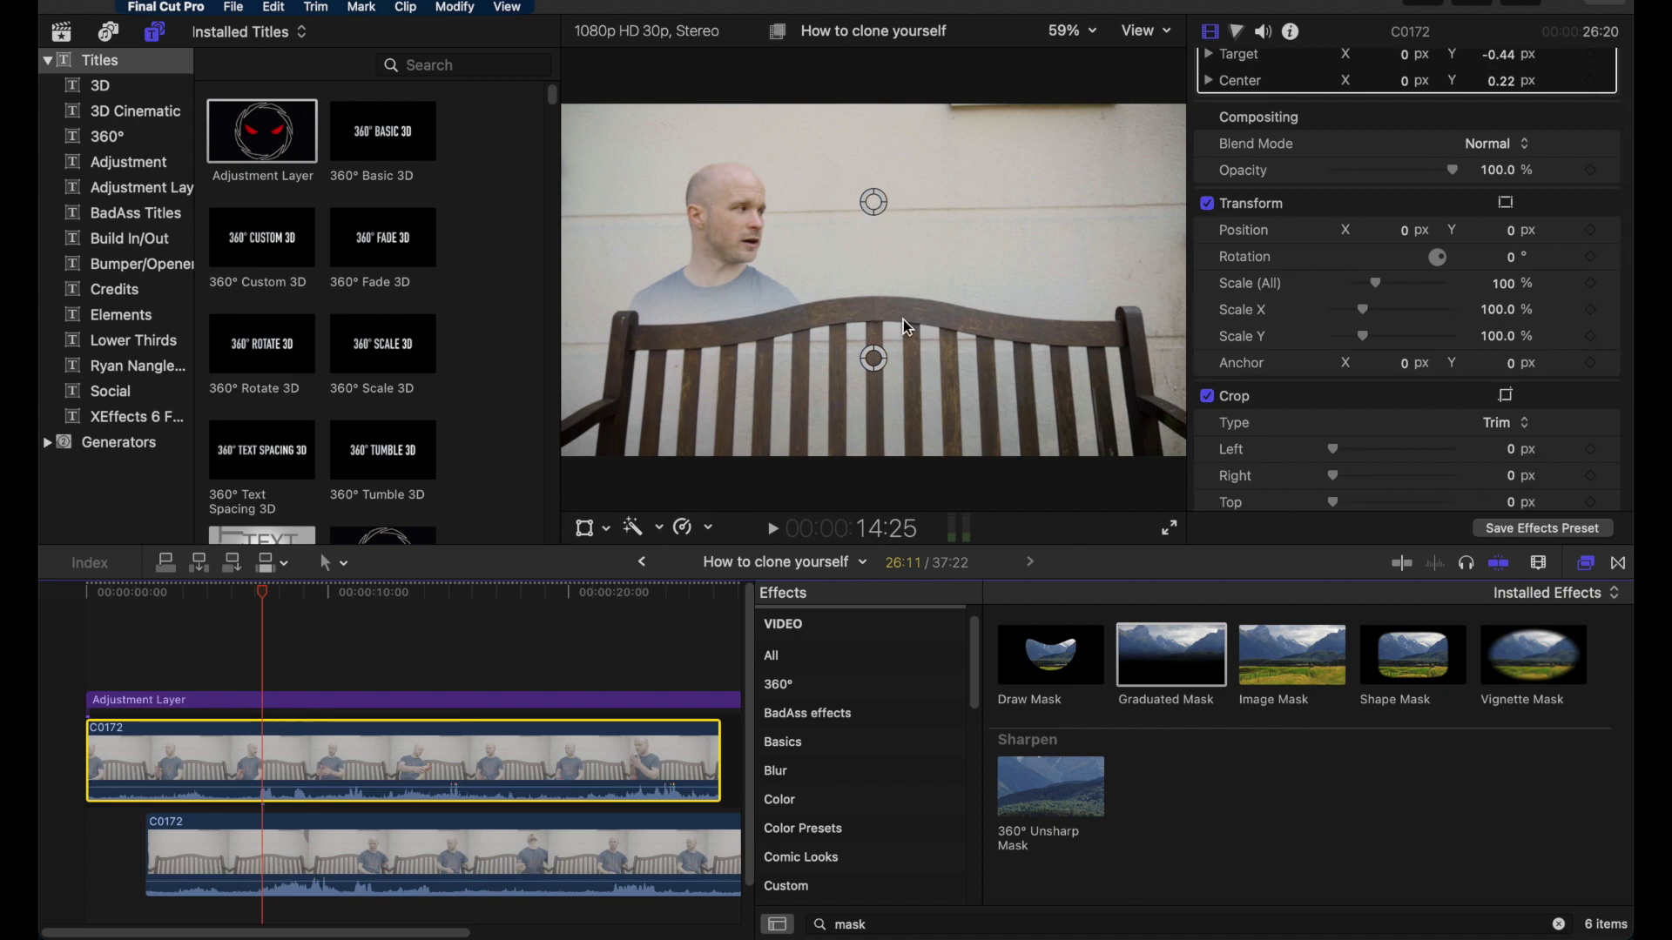
Reposition the Graduated Mask handles to Target X 0.42, Y 0 and Center X -0.29, Y 0
{"action": "left_click_drag", "start_coordinate": [749, 680], "coordinate": [976, 672]}
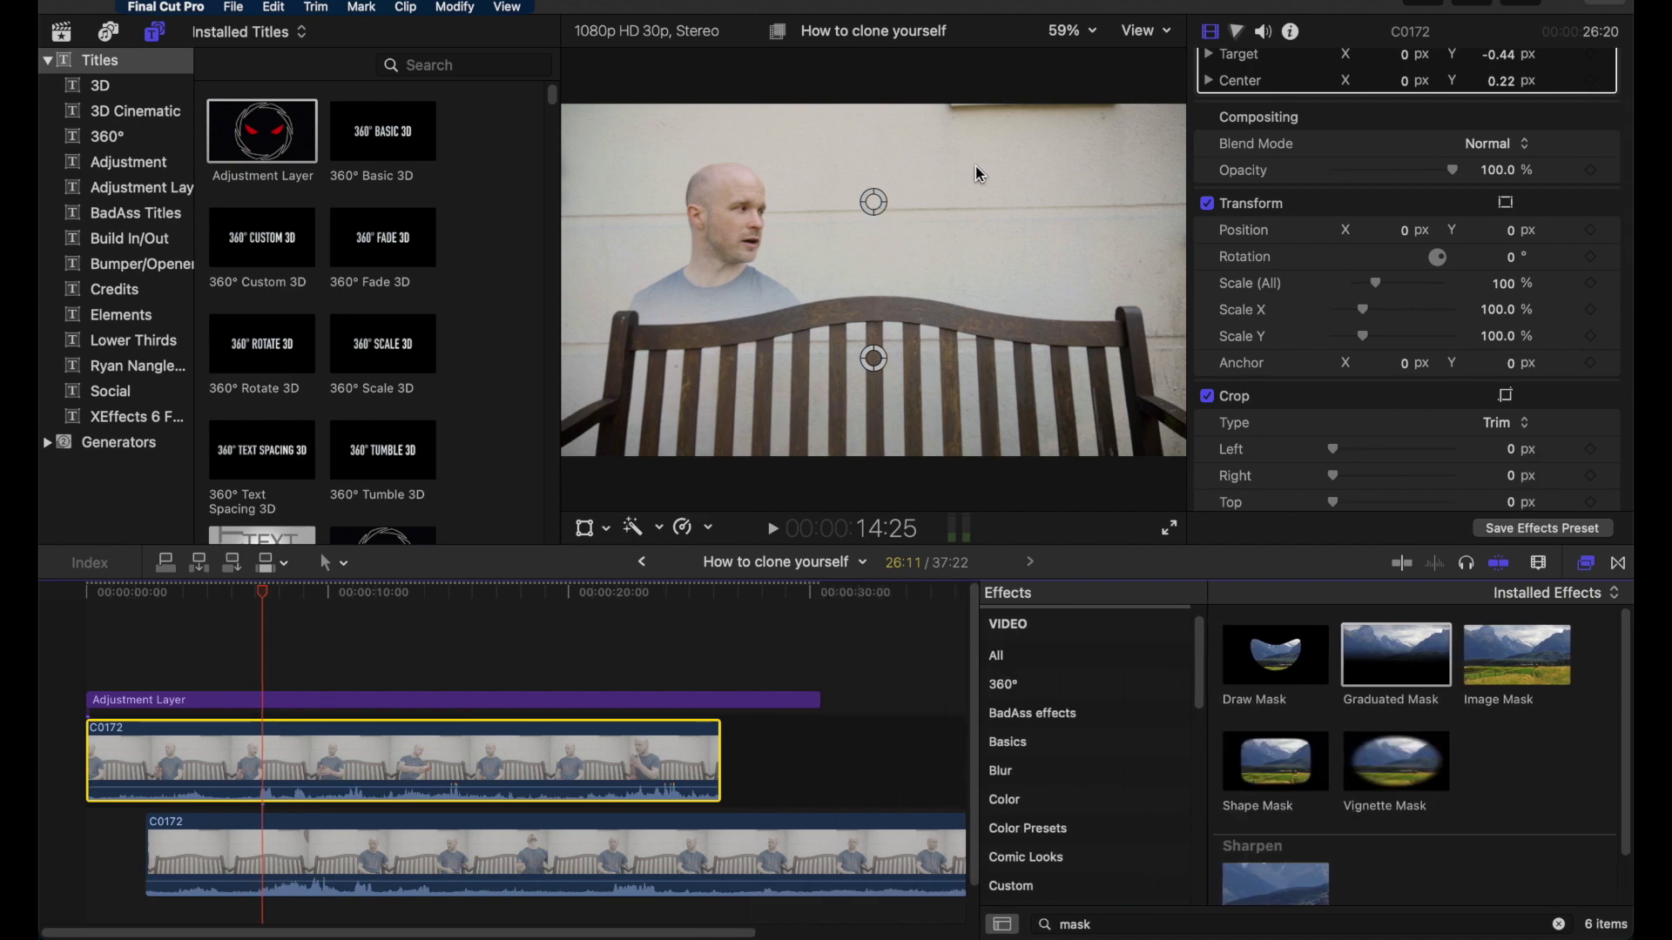
{"action": "scroll", "coordinate": [1236, 188], "scroll_direction": "up", "scroll_amount": 3}
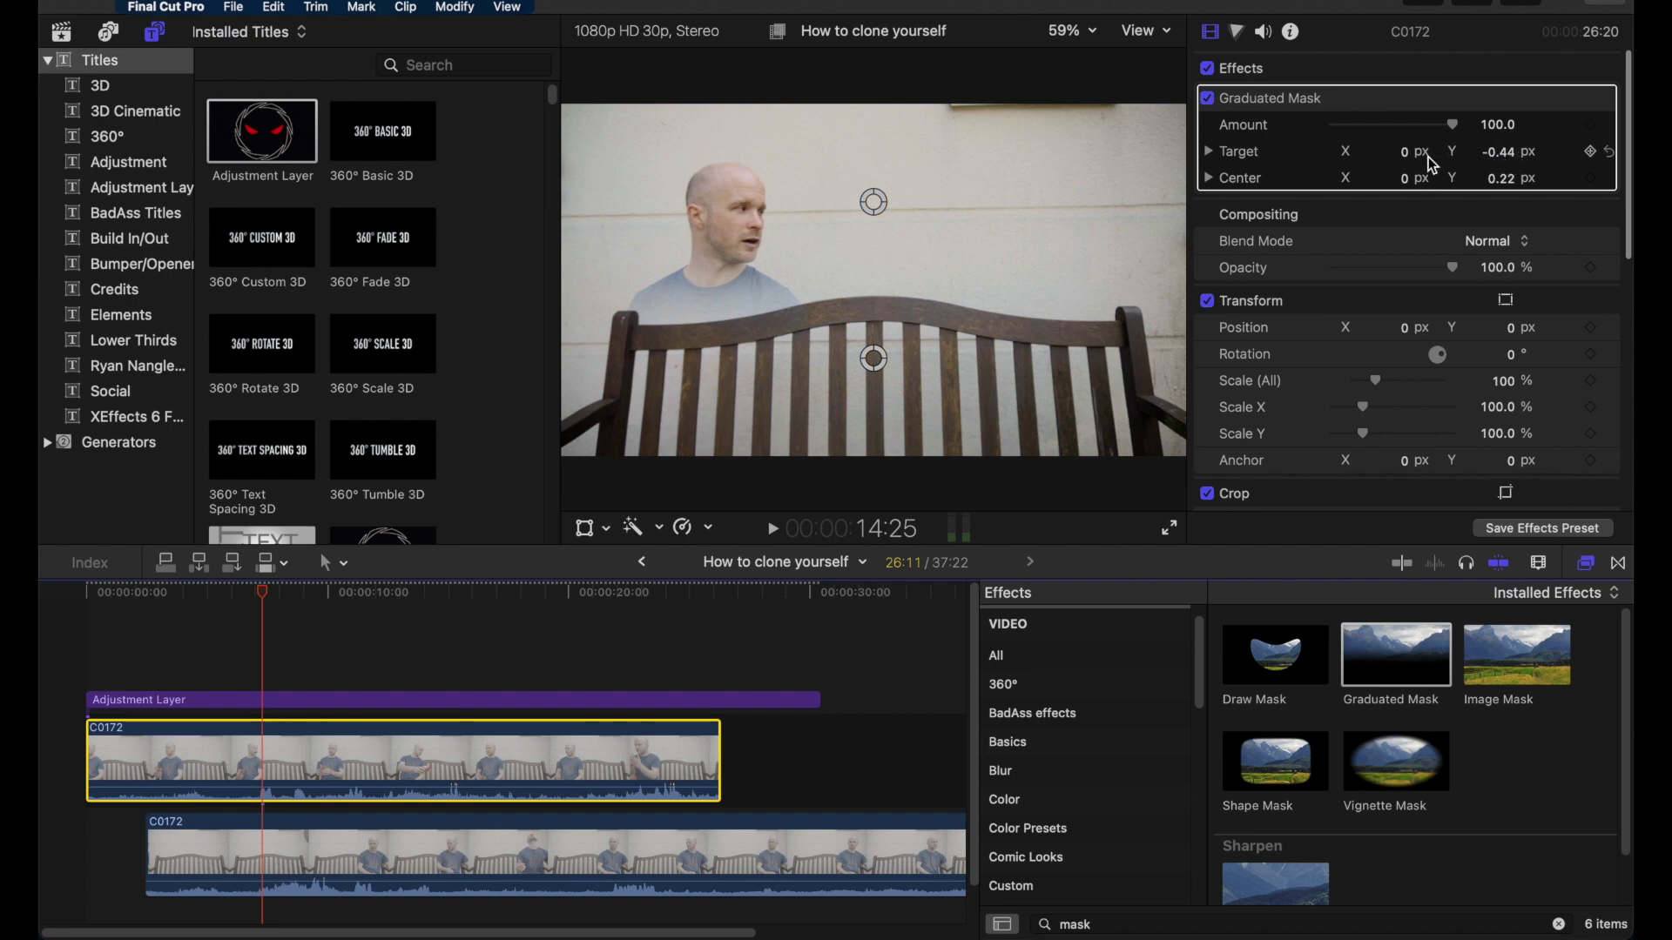
{"action": "left_click_drag", "start_coordinate": [873, 201], "coordinate": [874, 293]}
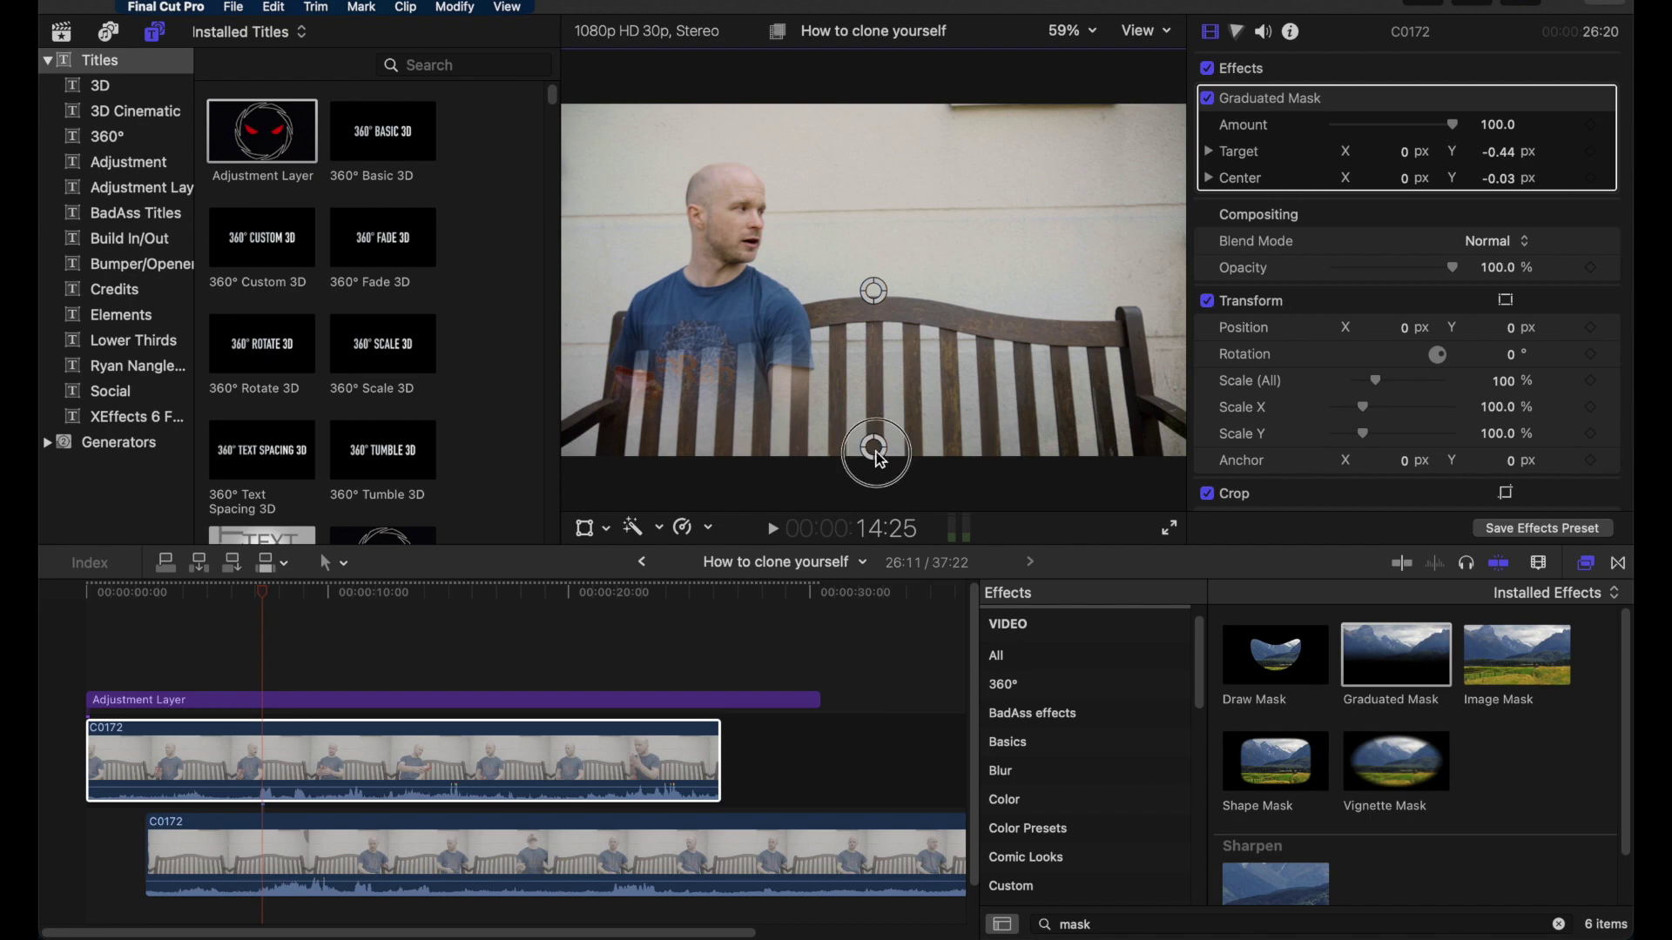
{"action": "left_click_drag", "start_coordinate": [867, 436], "coordinate": [774, 292]}
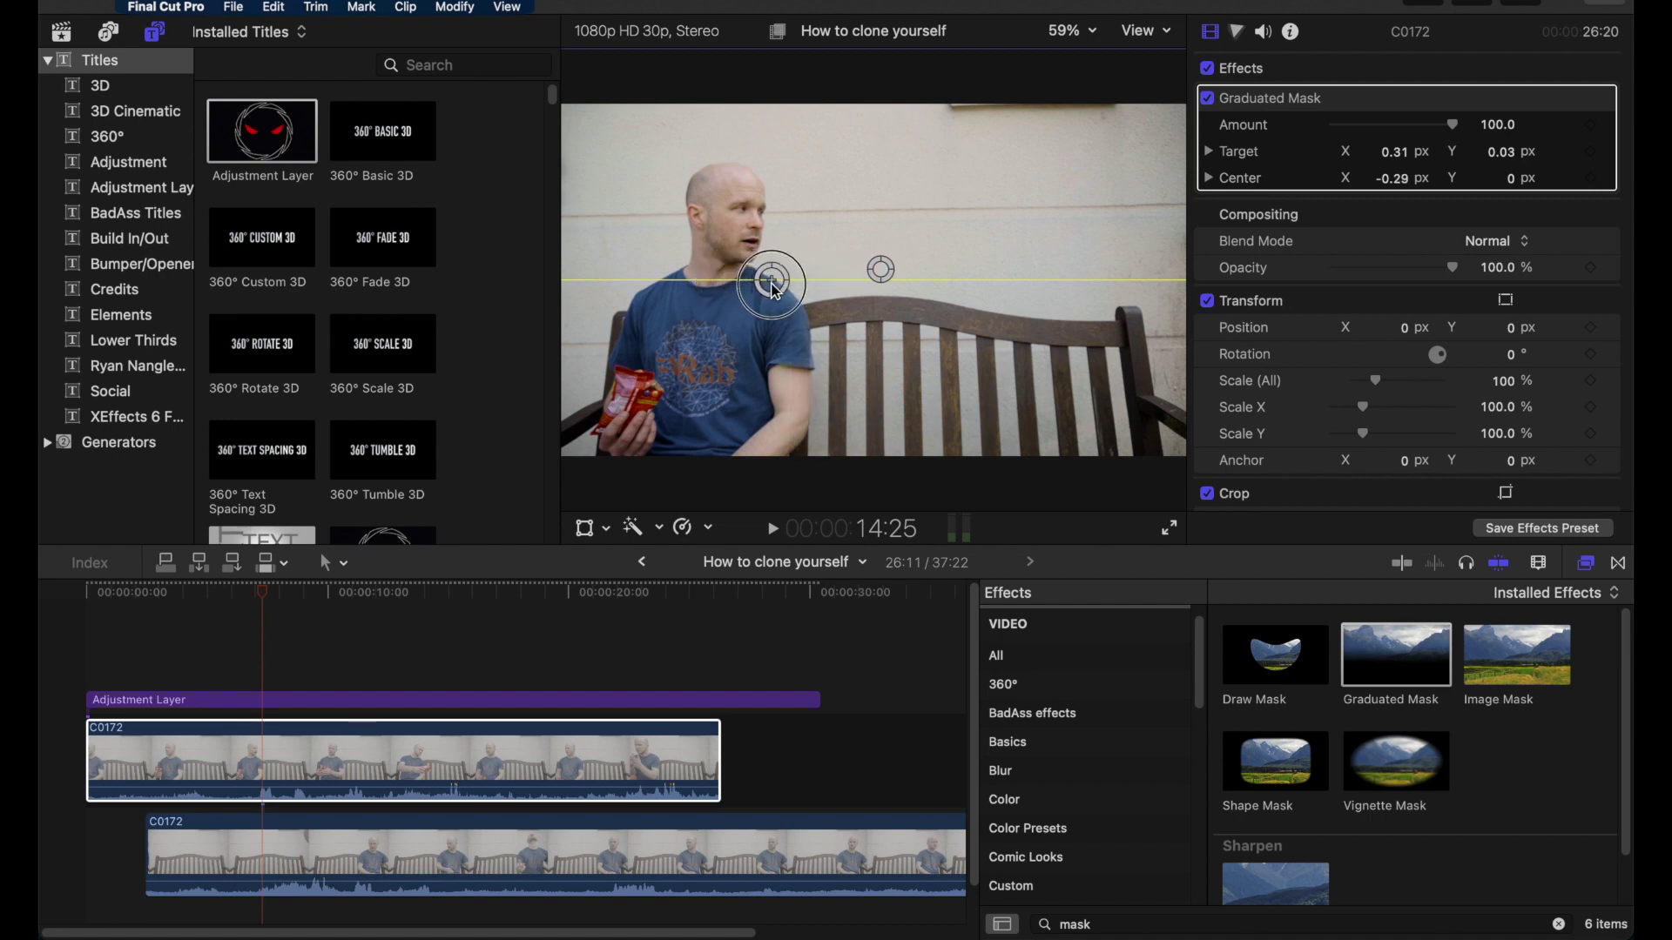
{"action": "left_click_drag", "start_coordinate": [873, 280], "coordinate": [919, 283]}
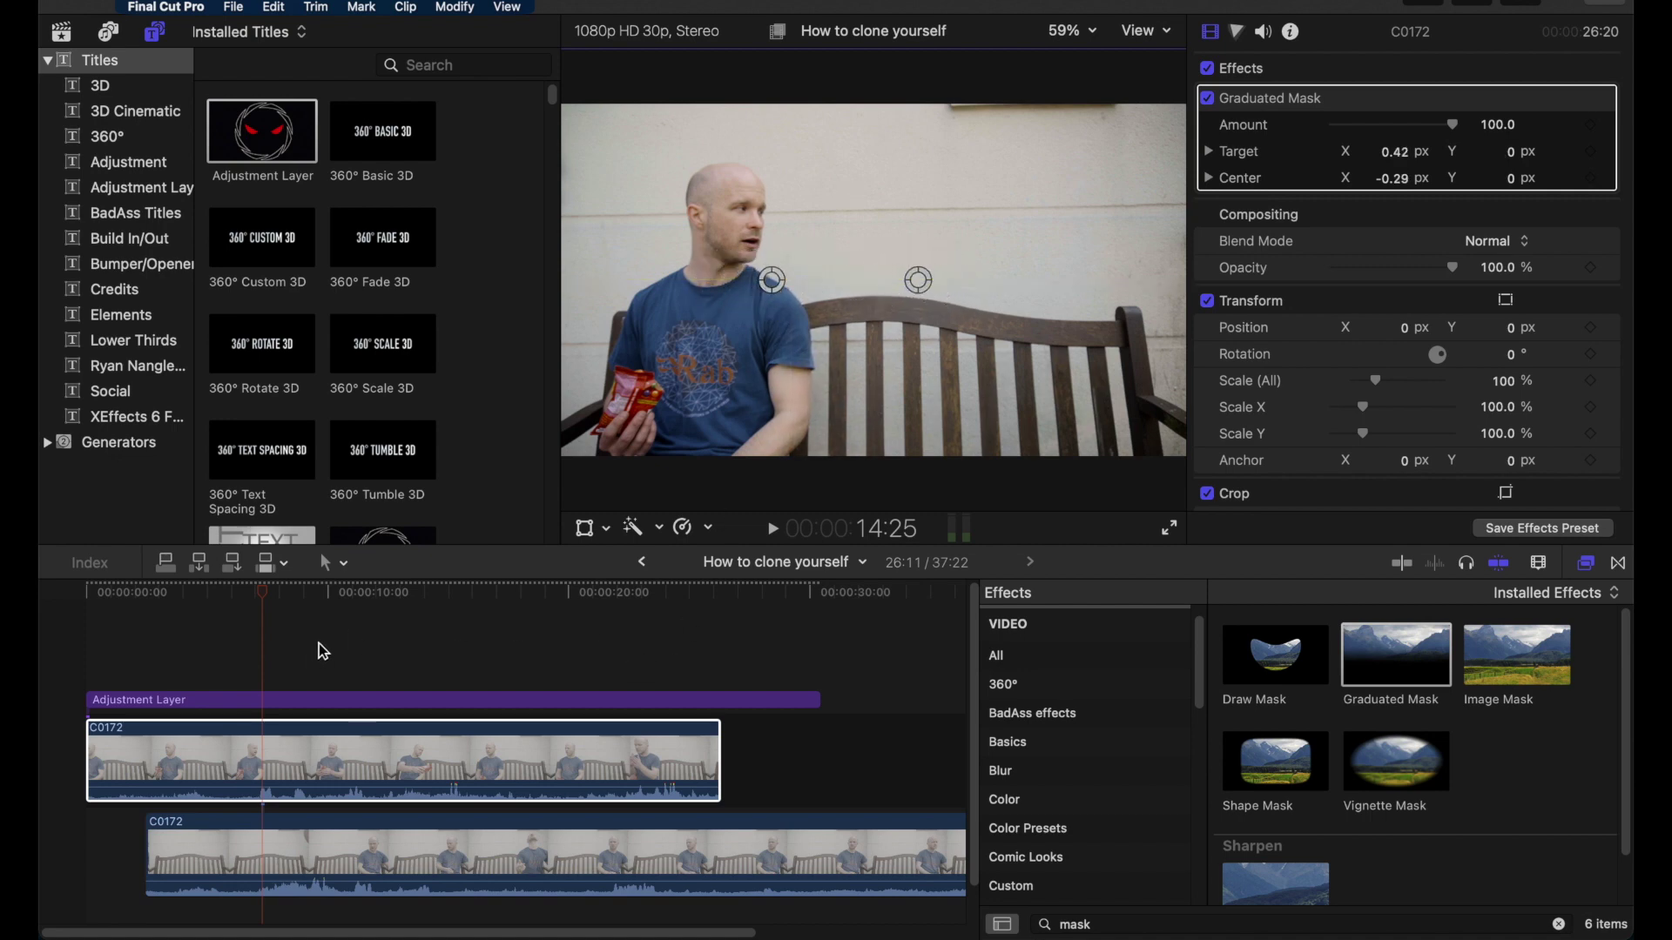
Play the masked composite and move the lower C0172 clip to start about 1.2 seconds in
{"action": "key", "text": "space"}
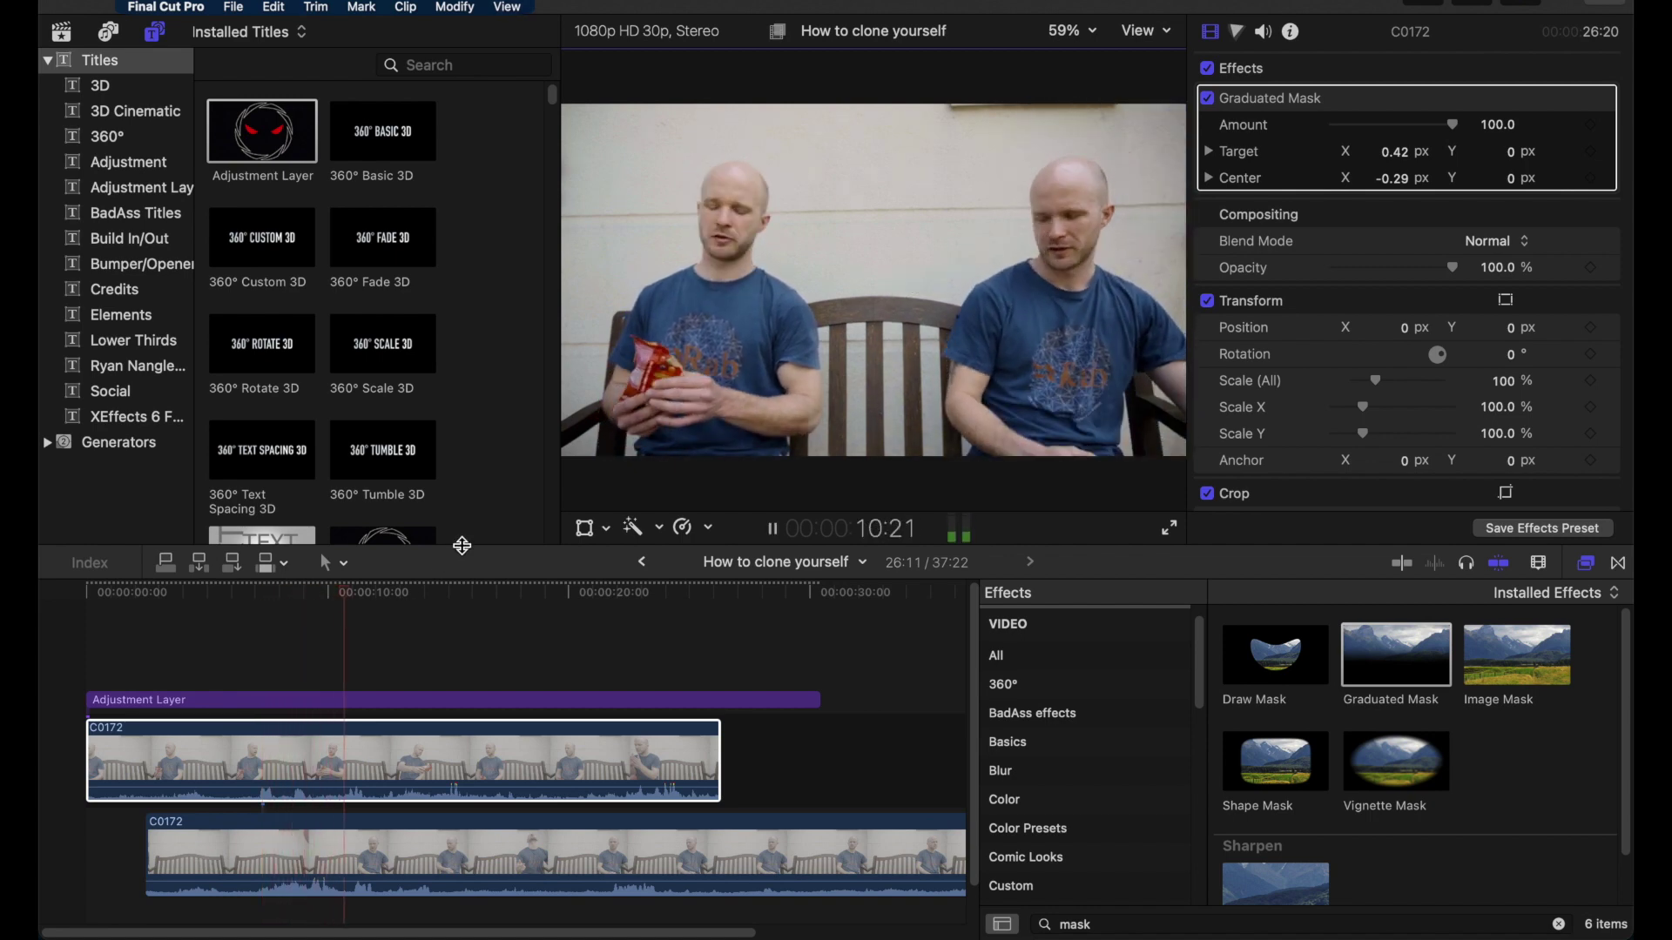
{"action": "left_click_drag", "start_coordinate": [409, 855], "coordinate": [458, 838]}
{"action": "left_click", "coordinate": [420, 646]}
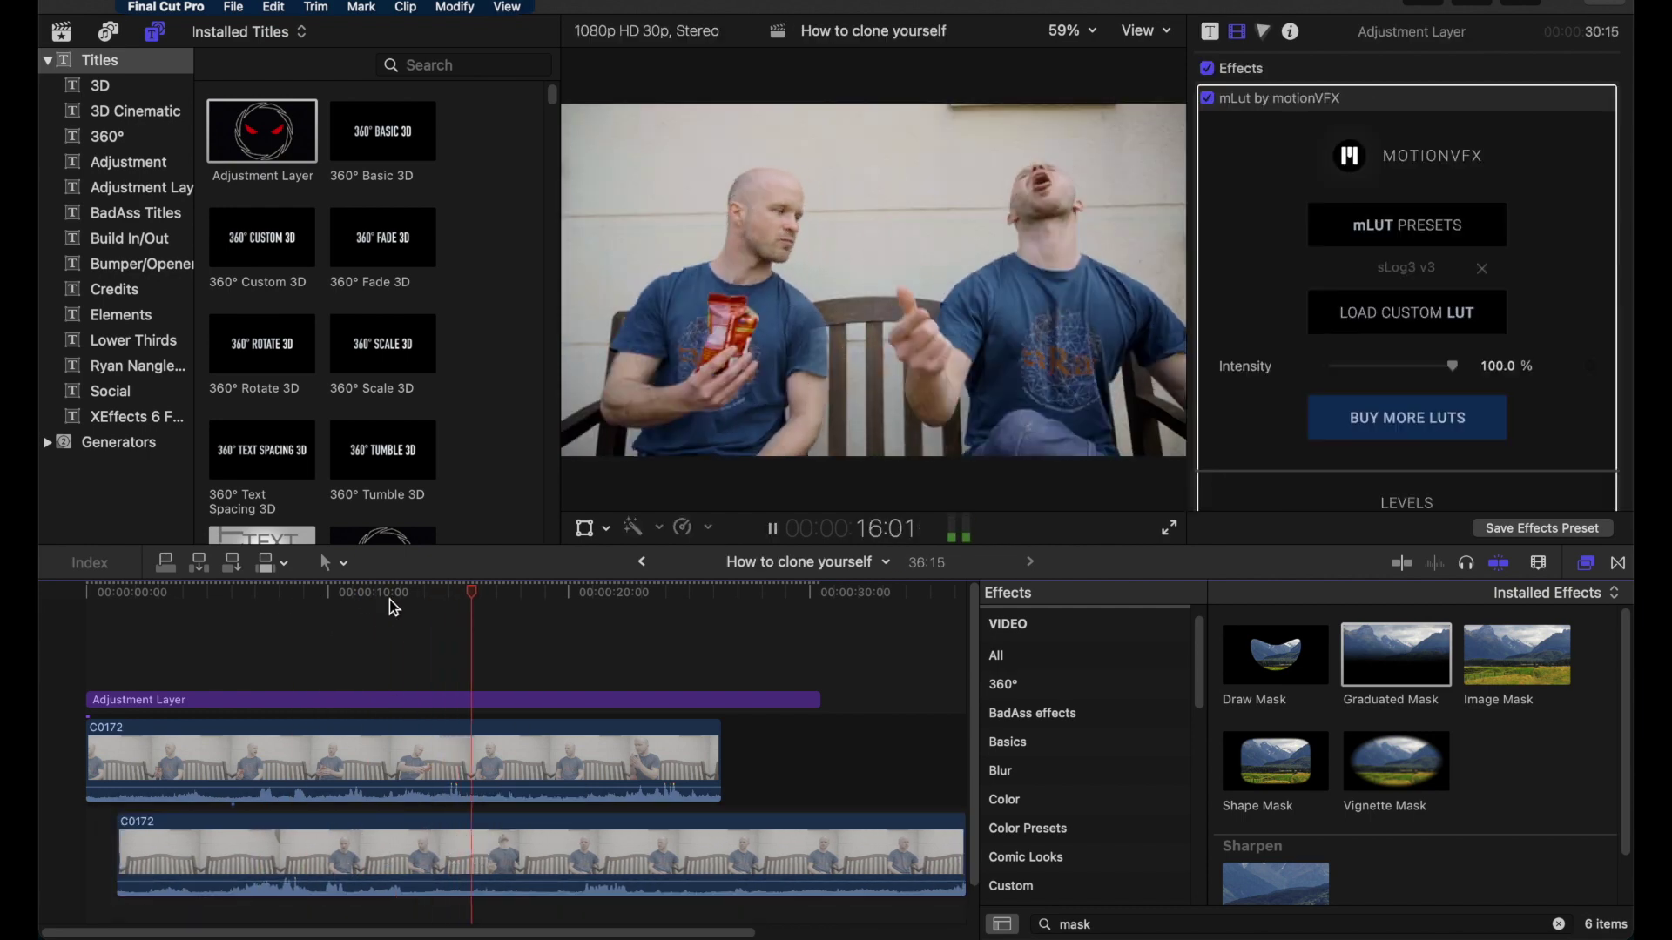
Review the opening and extend the beginning of the lower C0172 clip back to the start of the timeline
{"action": "left_click", "coordinate": [248, 600]}
{"action": "left_click_drag", "start_coordinate": [671, 586], "coordinate": [116, 667]}
{"action": "left_click_drag", "start_coordinate": [118, 854], "coordinate": [87, 853]}
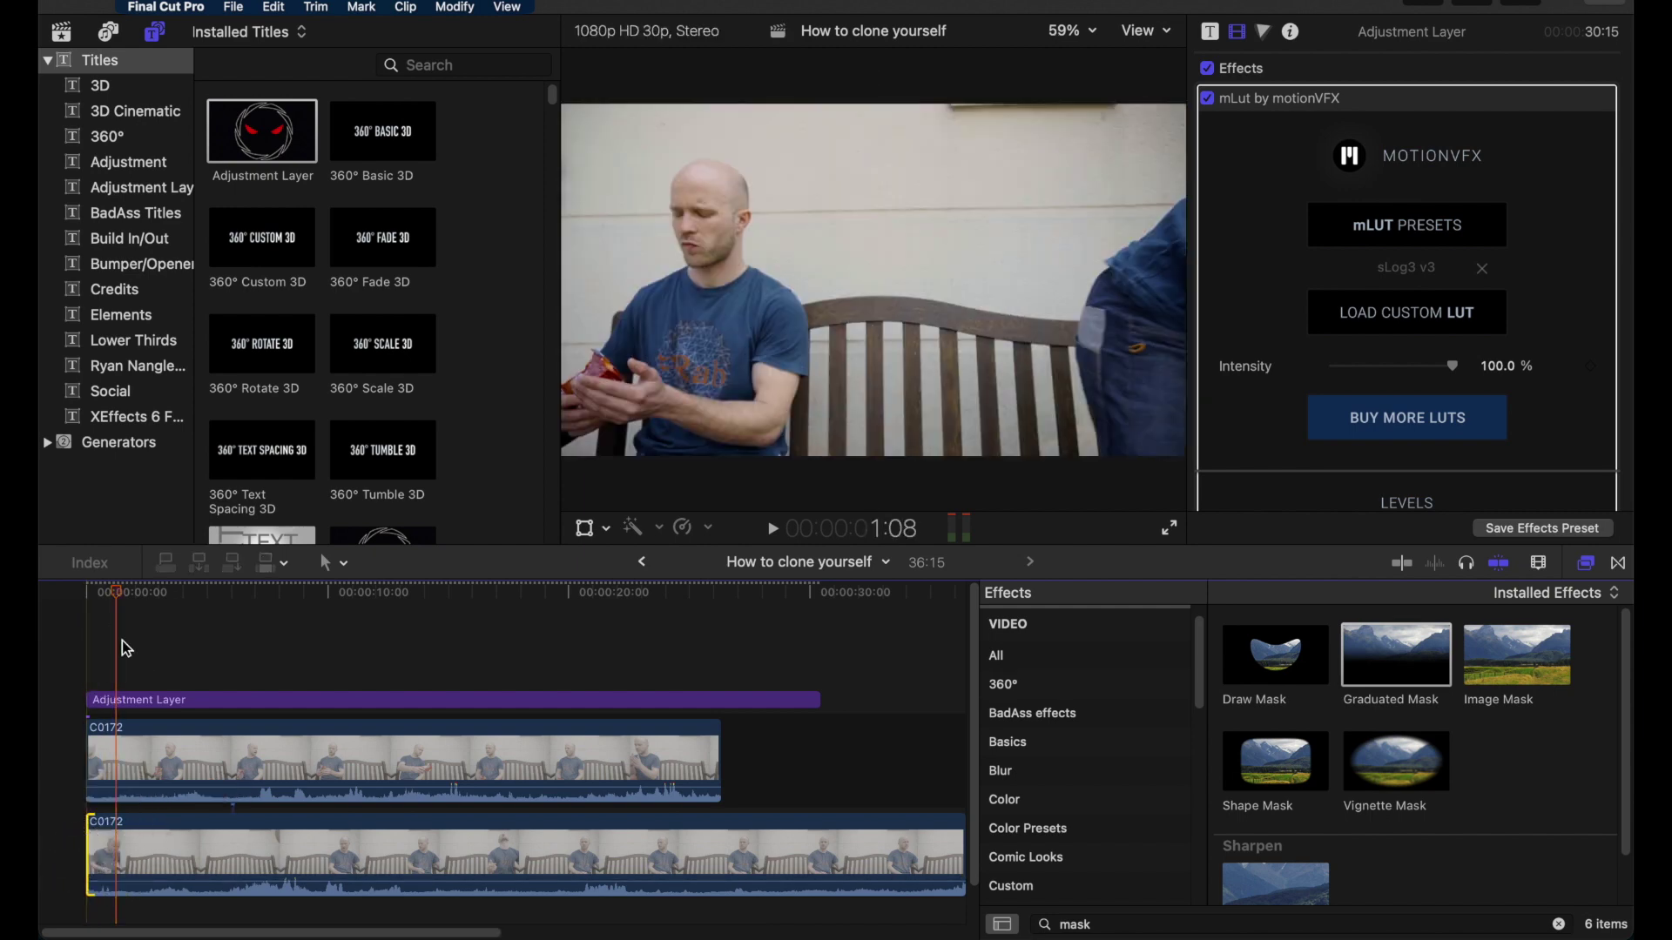
Split the lower clip at 1:21 and about 4 seconds to isolate the empty-bench section, and play the opening
{"action": "left_click", "coordinate": [98, 599]}
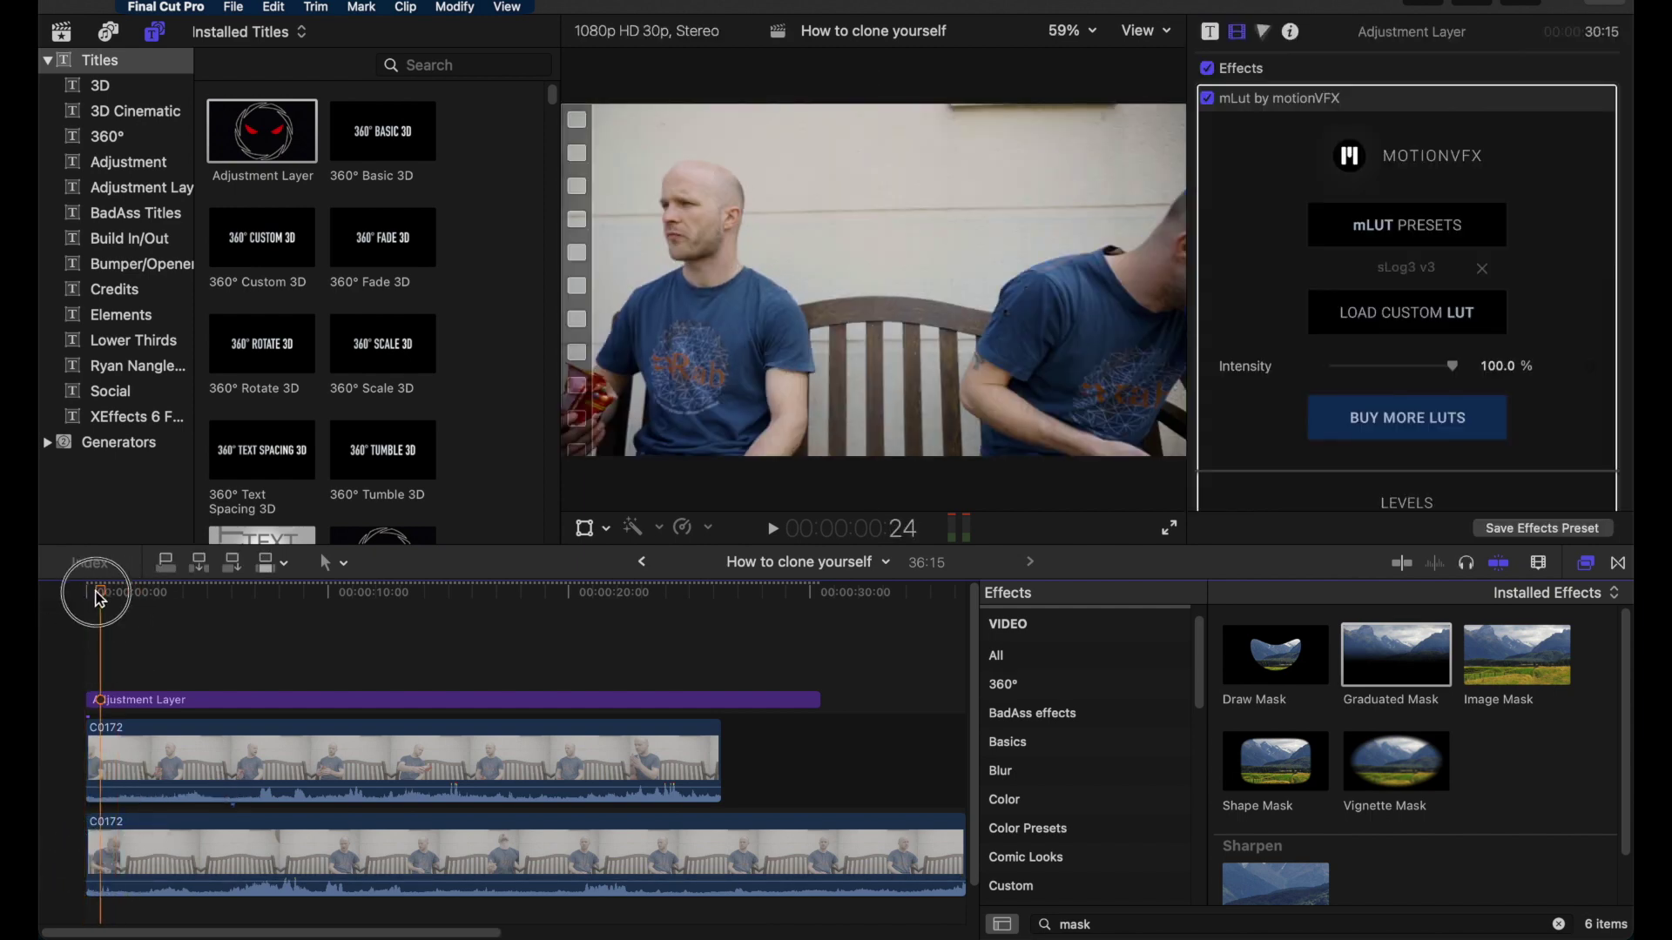
{"action": "left_click", "coordinate": [80, 599]}
{"action": "key", "text": "space"}
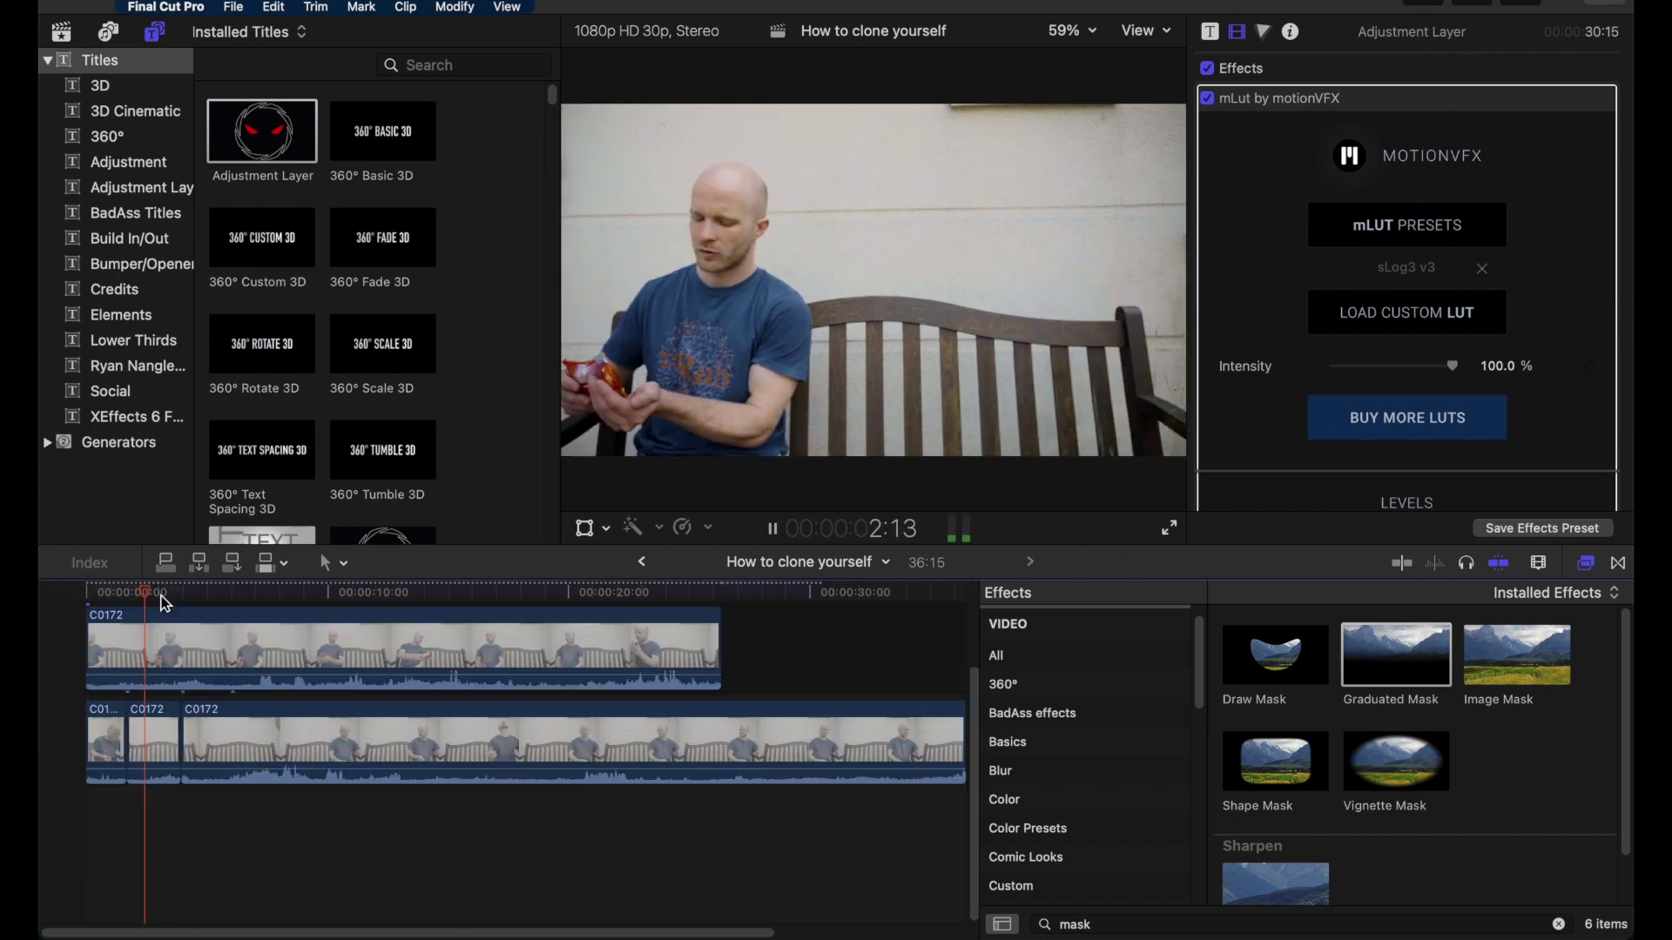
Add a freeze frame at 1:21 to the short empty-bench segment of the lower clip
{"action": "left_click", "coordinate": [132, 601]}
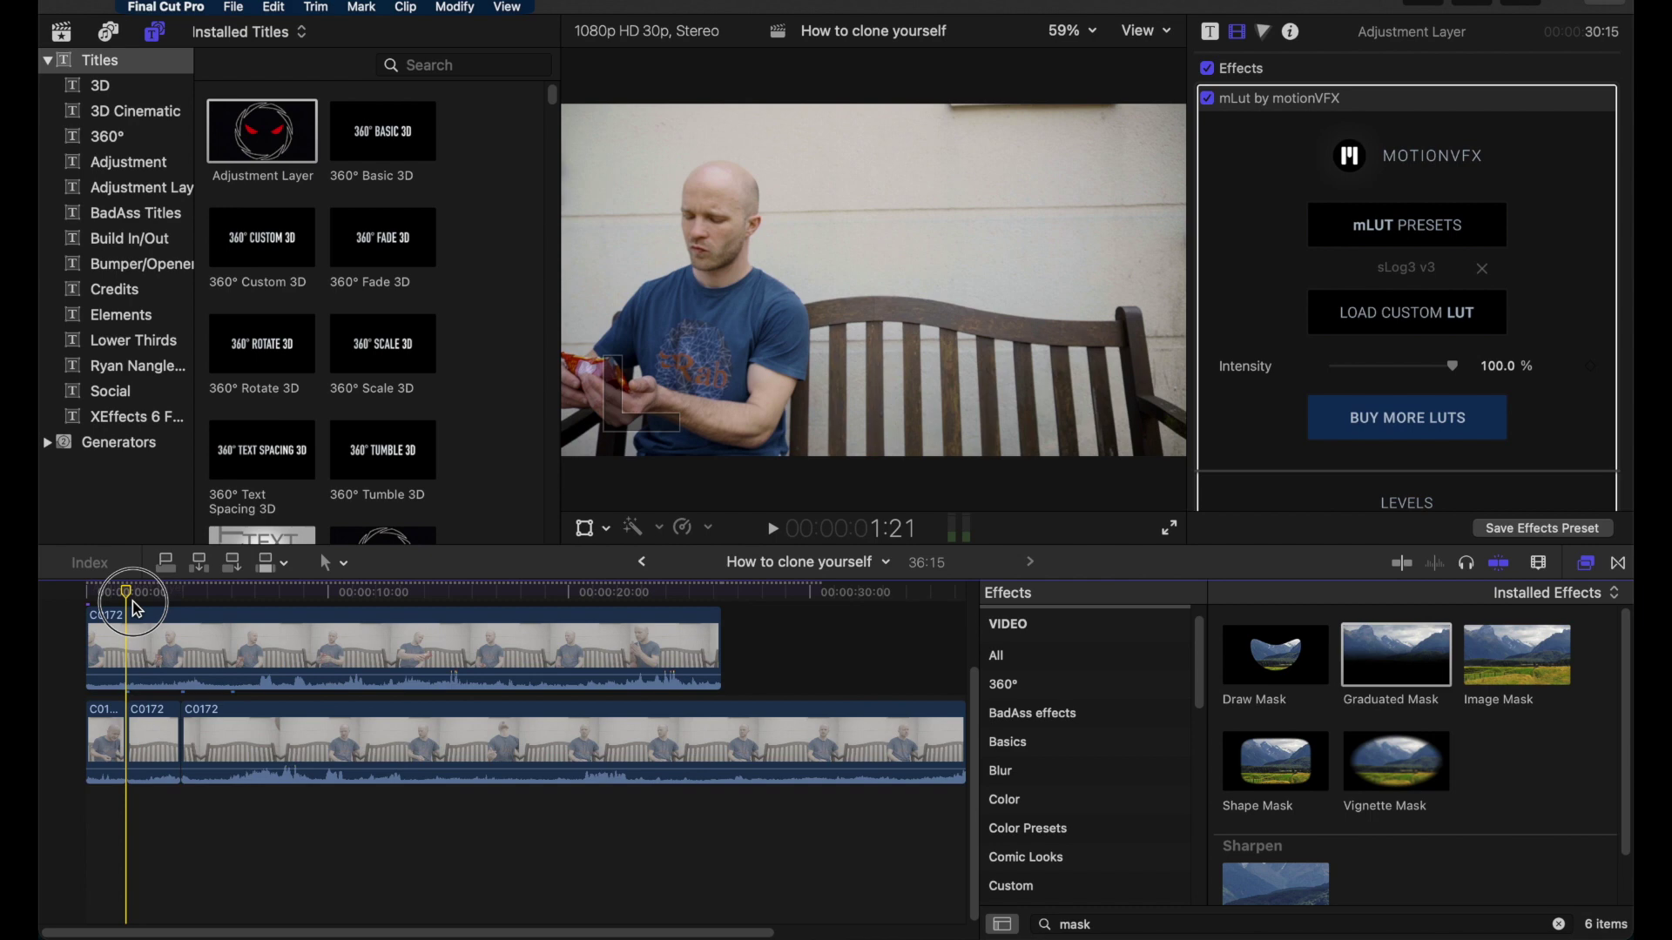
{"action": "left_click", "coordinate": [148, 740]}
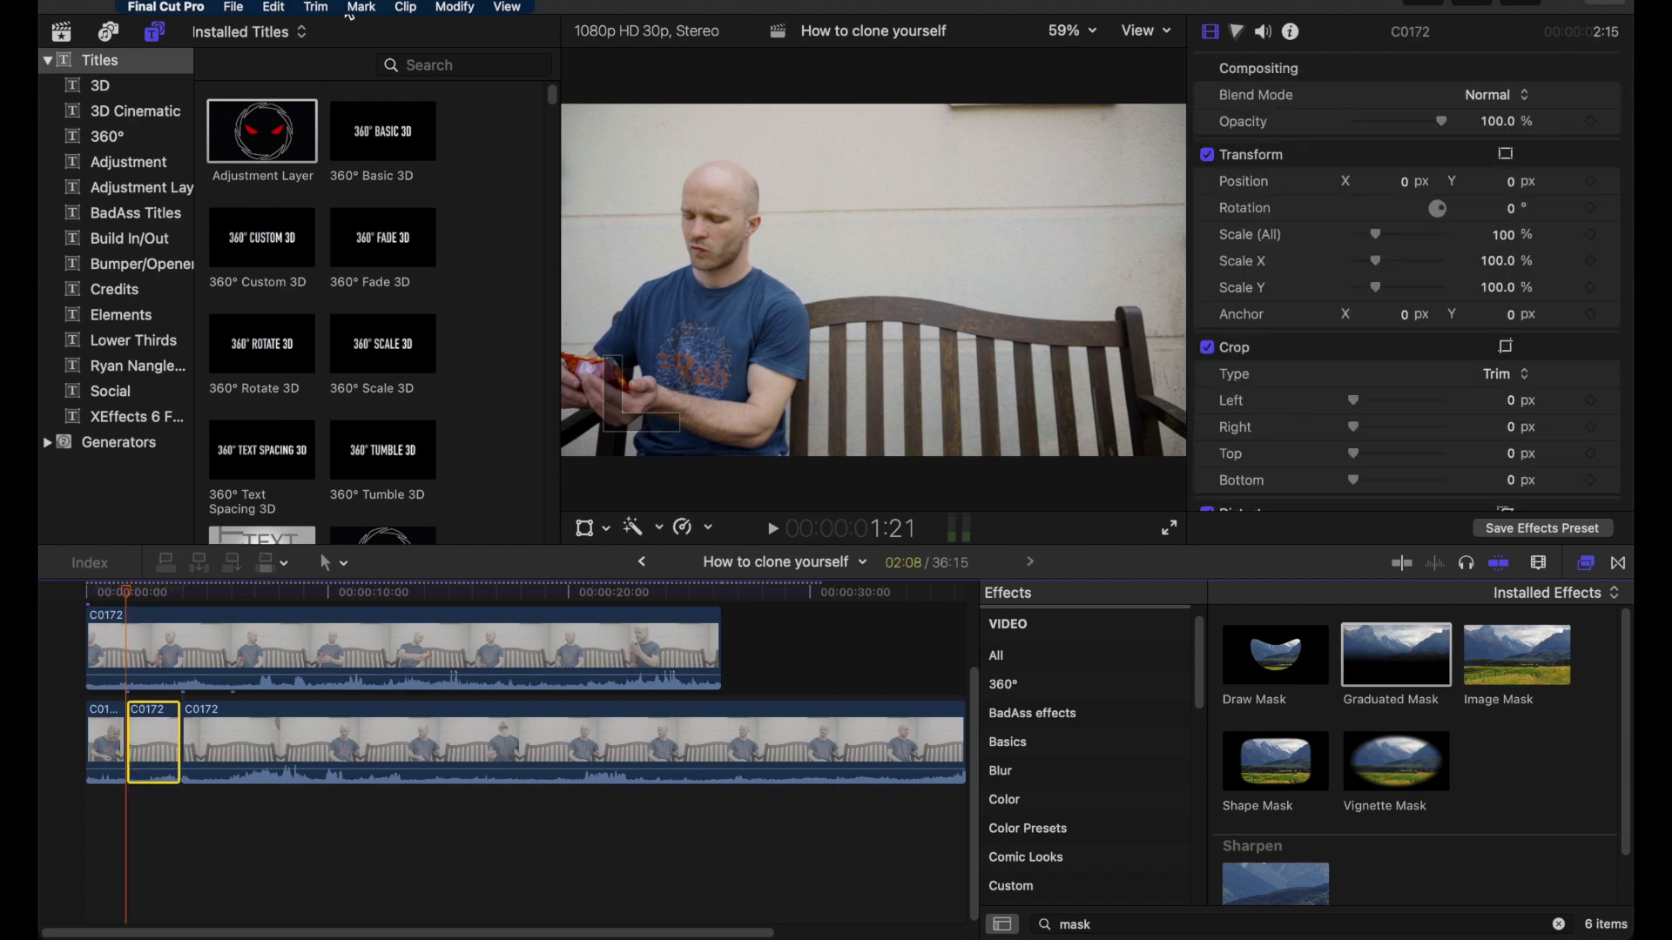
{"action": "left_click", "coordinate": [274, 8]}
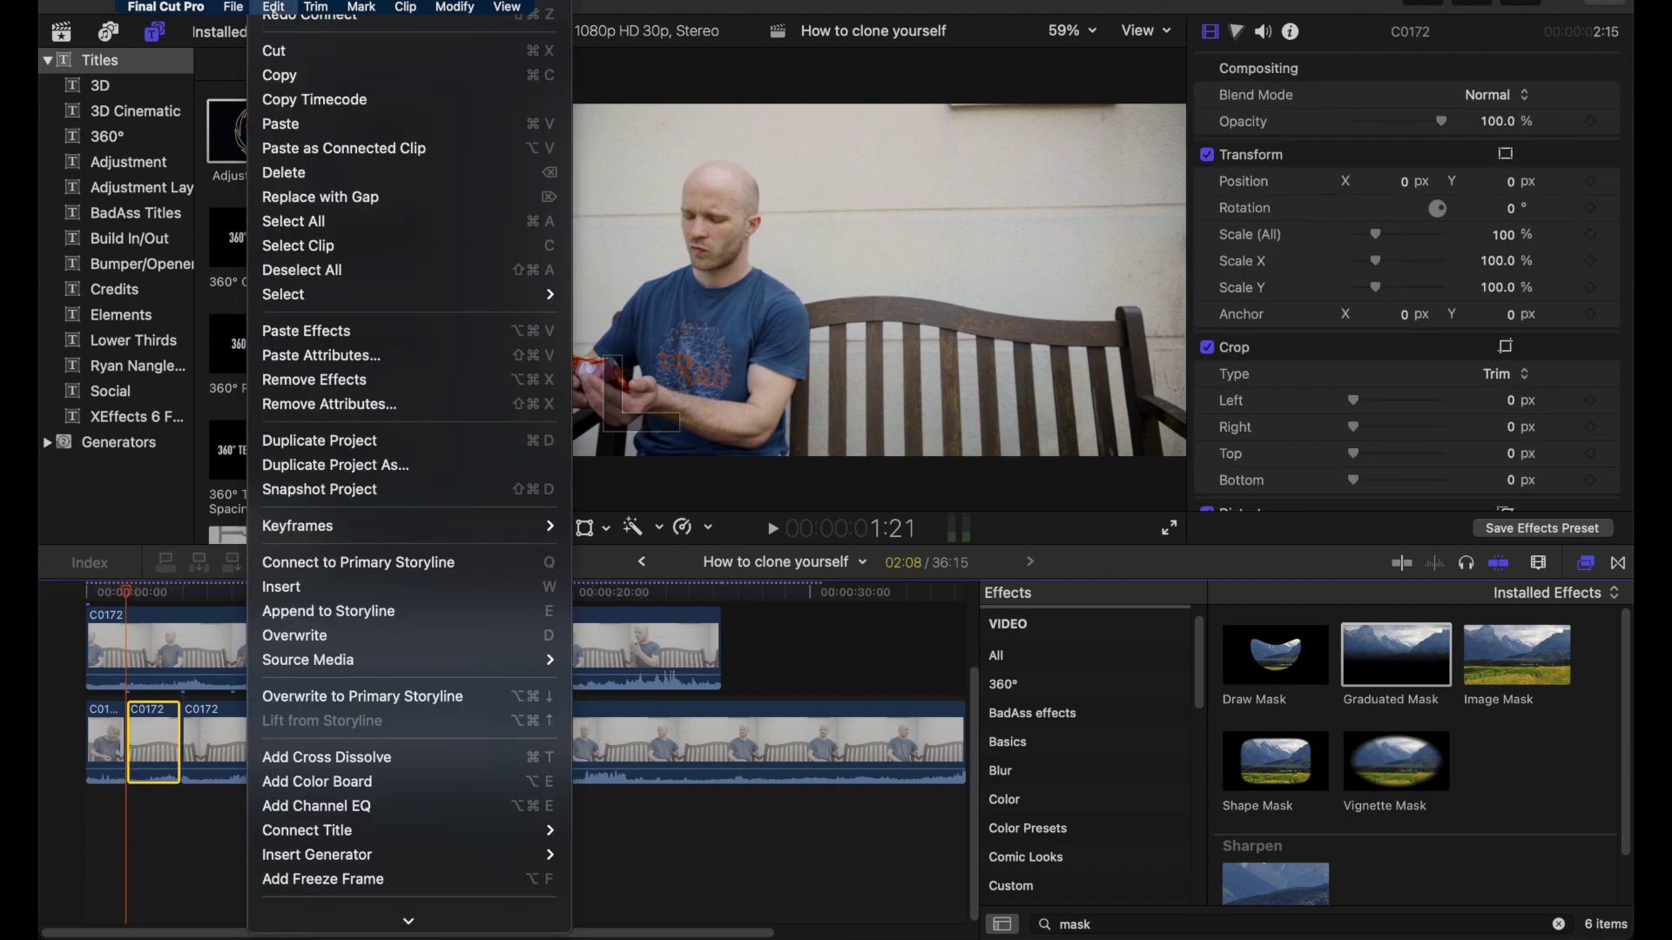
{"action": "mouse_move", "coordinate": [416, 920]}
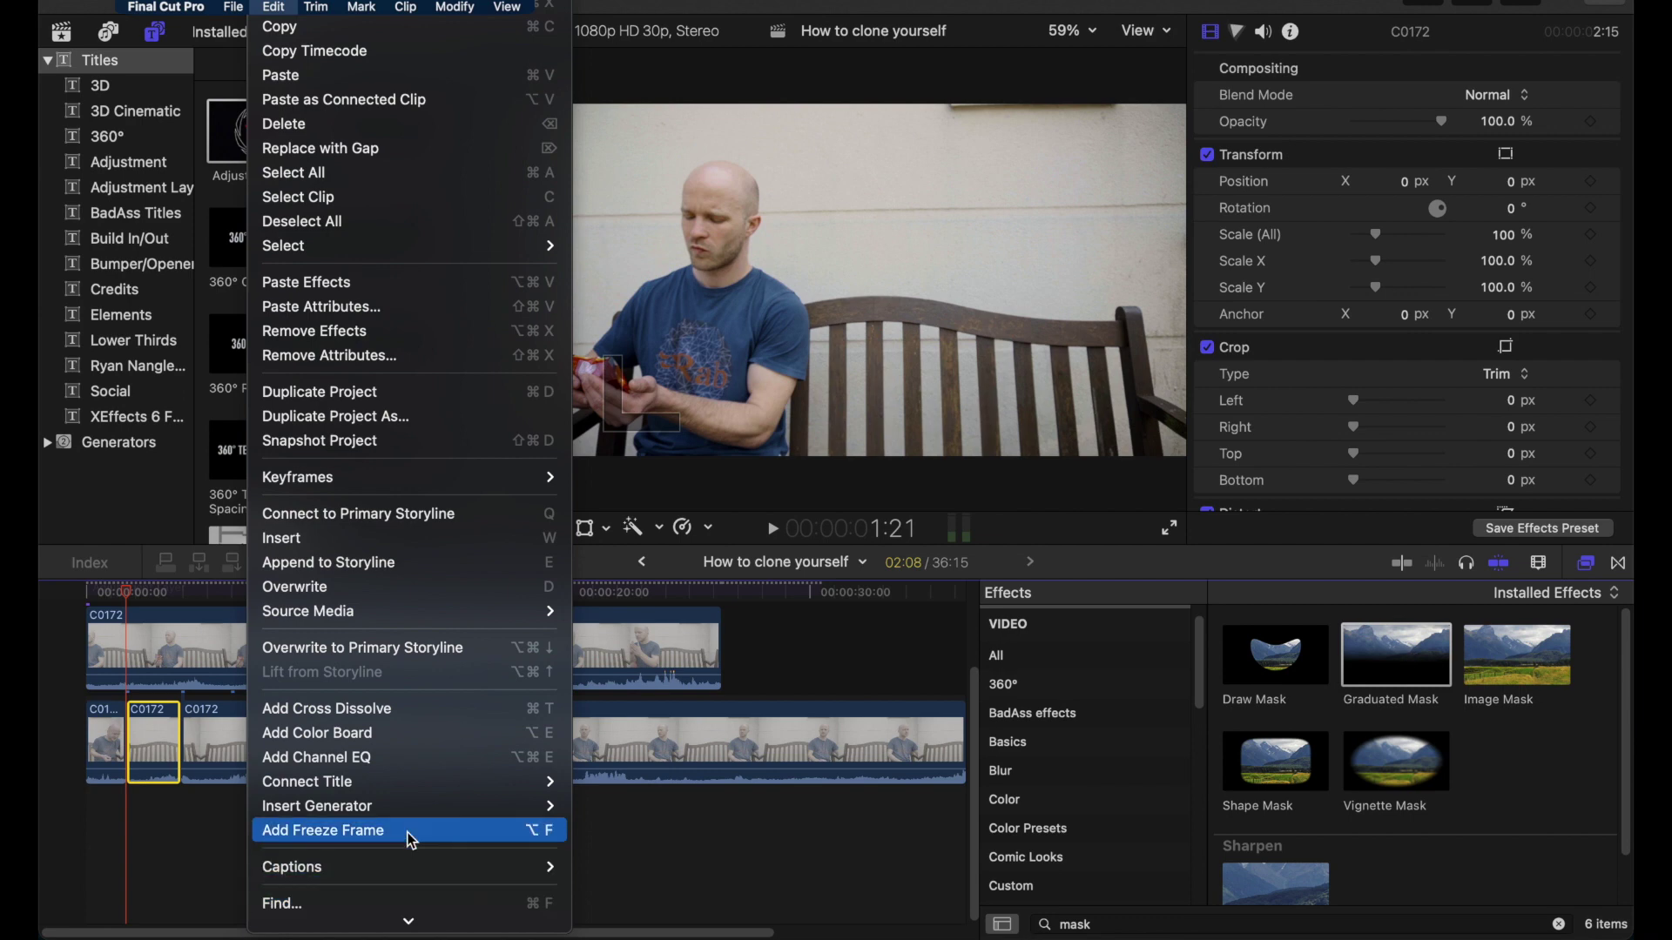
{"action": "left_click", "coordinate": [413, 841]}
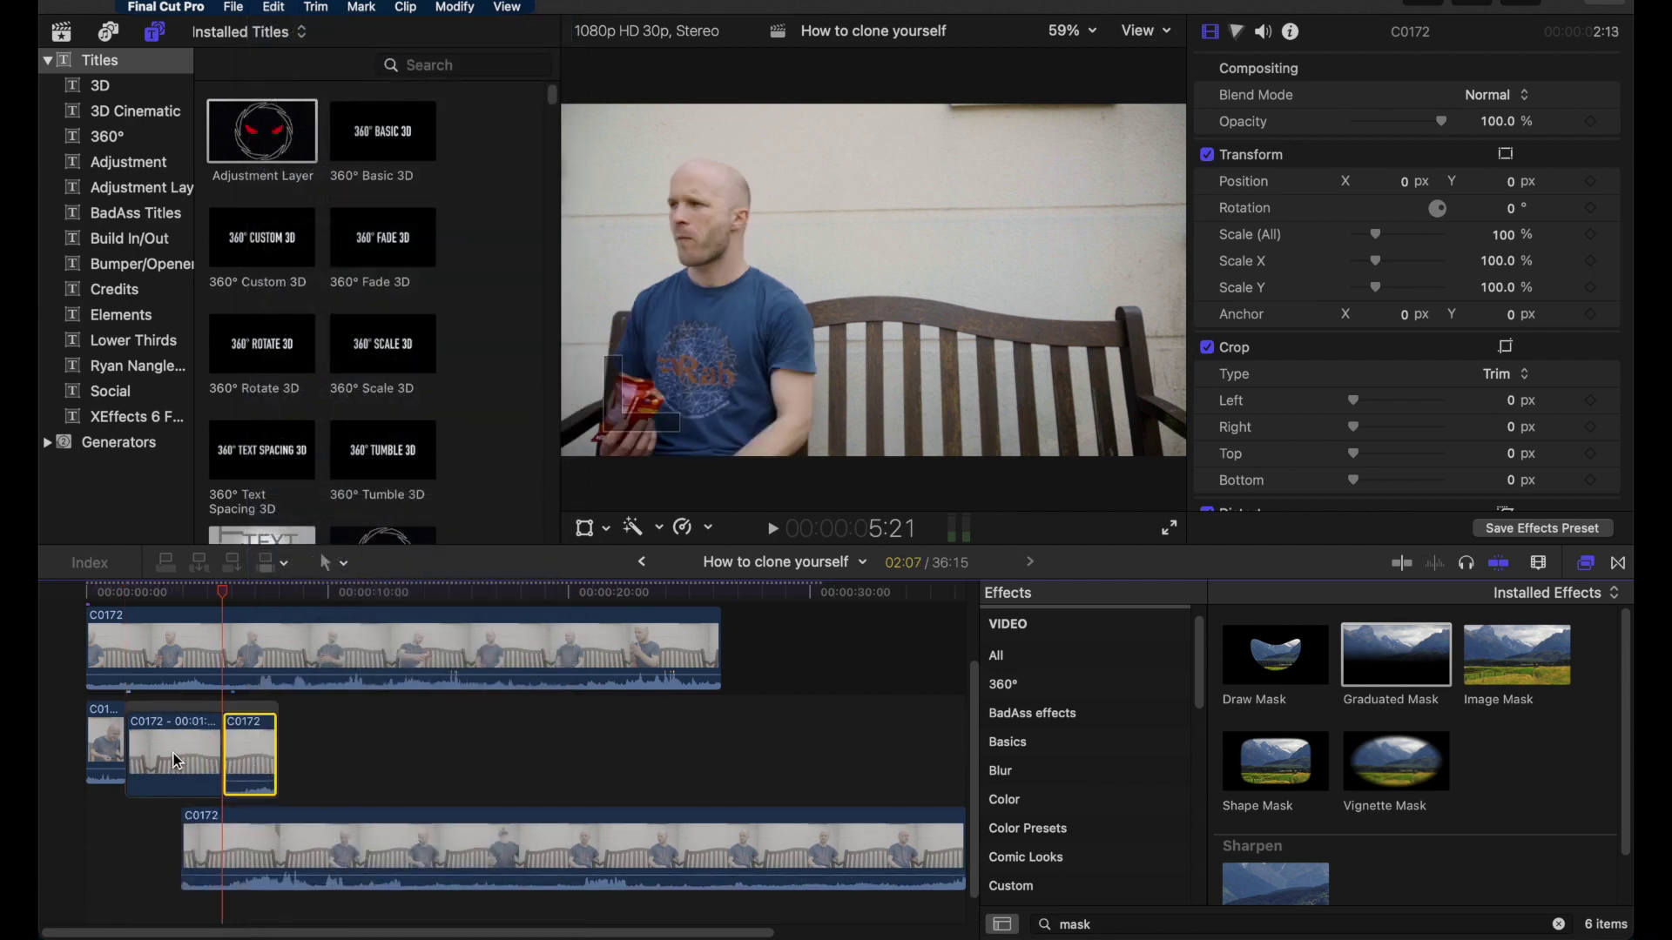
Remove the opening piece of the lower clip and lift the freeze frame and short empty-bench segment out of the storyline
{"action": "left_click", "coordinate": [181, 750]}
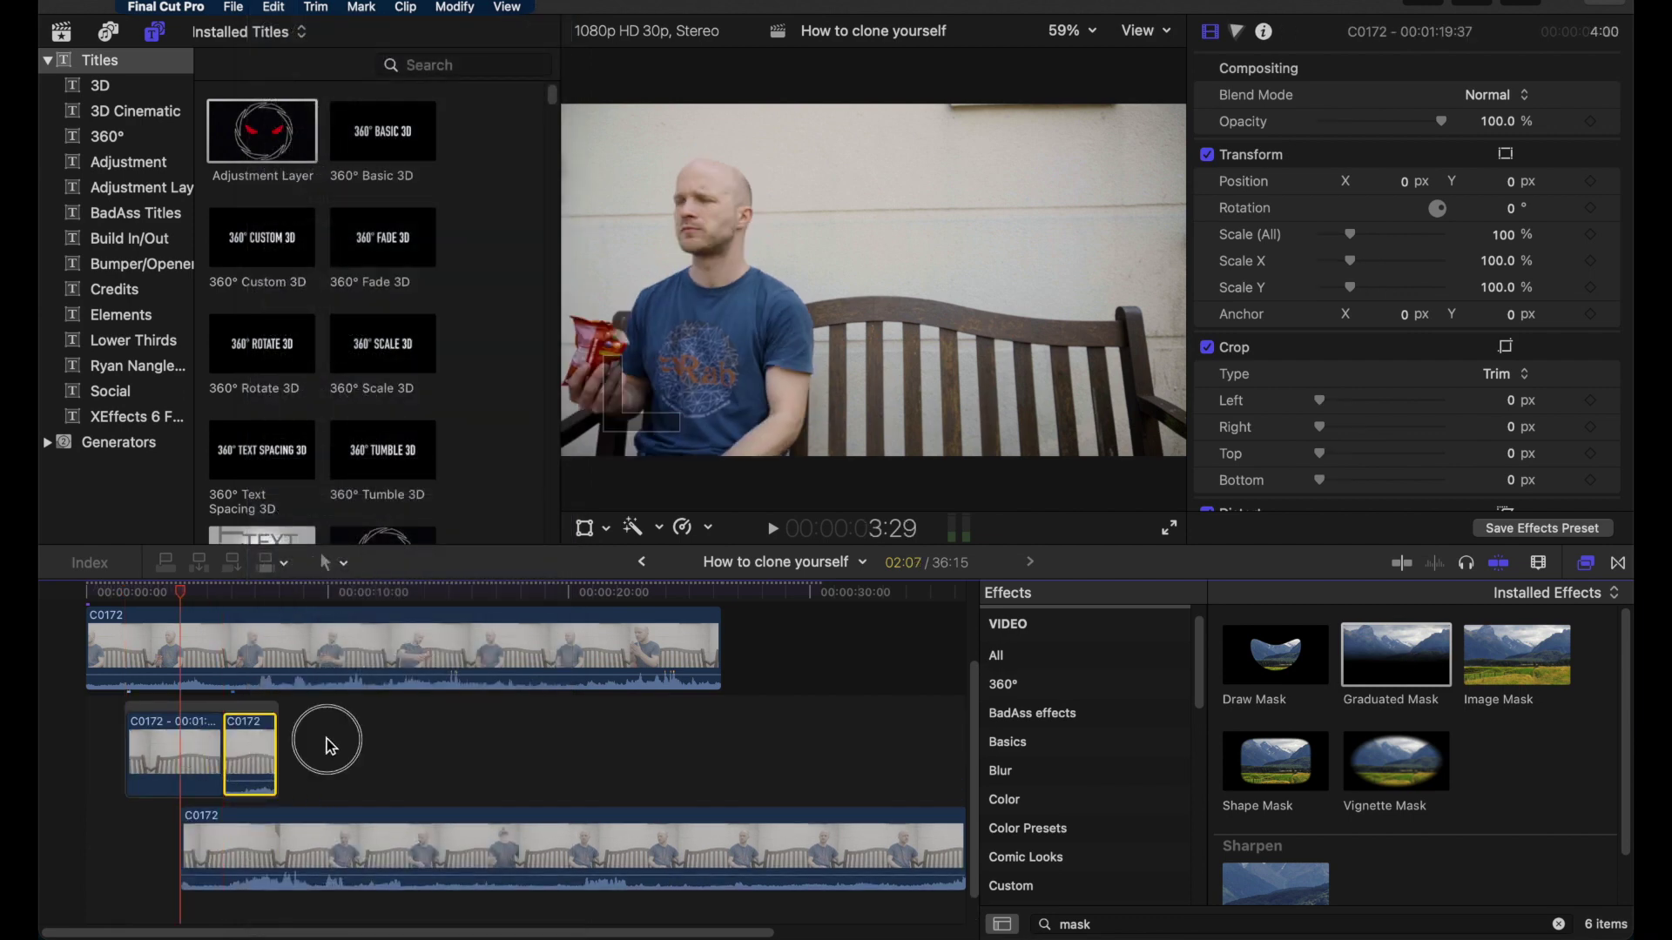
{"action": "left_click_drag", "start_coordinate": [327, 738], "coordinate": [172, 749]}
{"action": "right_click", "coordinate": [214, 760]}
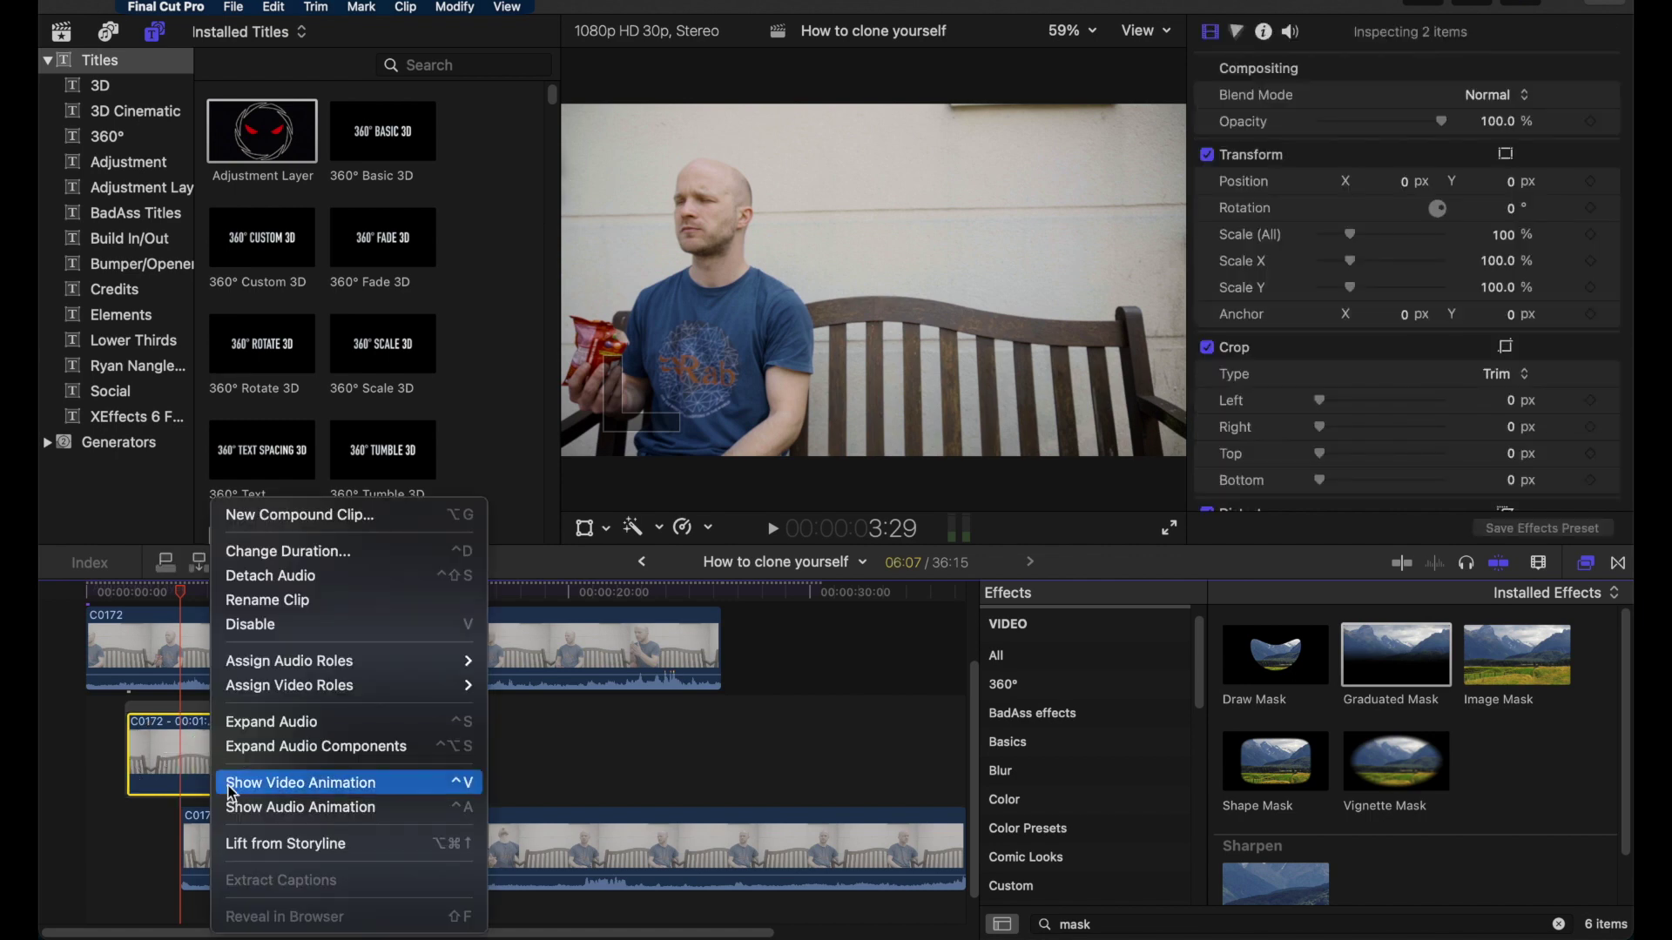
{"action": "left_click", "coordinate": [278, 843]}
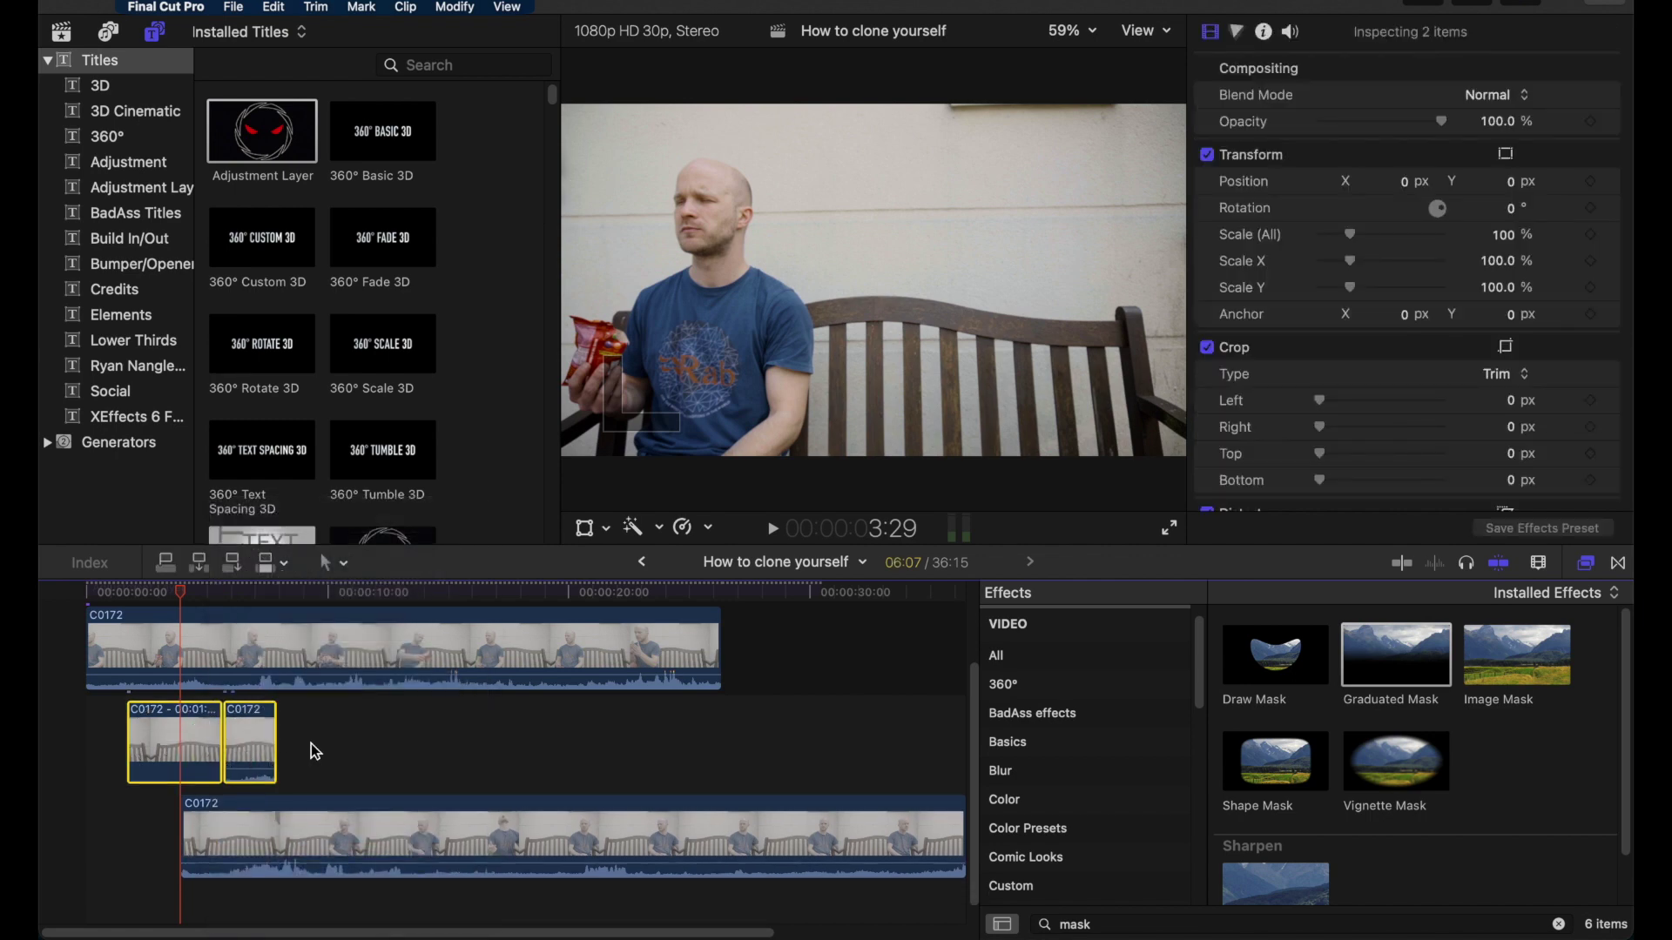
Place the bench segment directly before the long lower clip and fit the freeze frame into the first 1:22 of the timeline
{"action": "left_click", "coordinate": [312, 745]}
{"action": "left_click_drag", "start_coordinate": [251, 744], "coordinate": [157, 780]}
{"action": "left_click_drag", "start_coordinate": [178, 755], "coordinate": [128, 740]}
Play the composite from the opening to check the freeze frame transition and the clone timing
{"action": "left_click", "coordinate": [129, 594]}
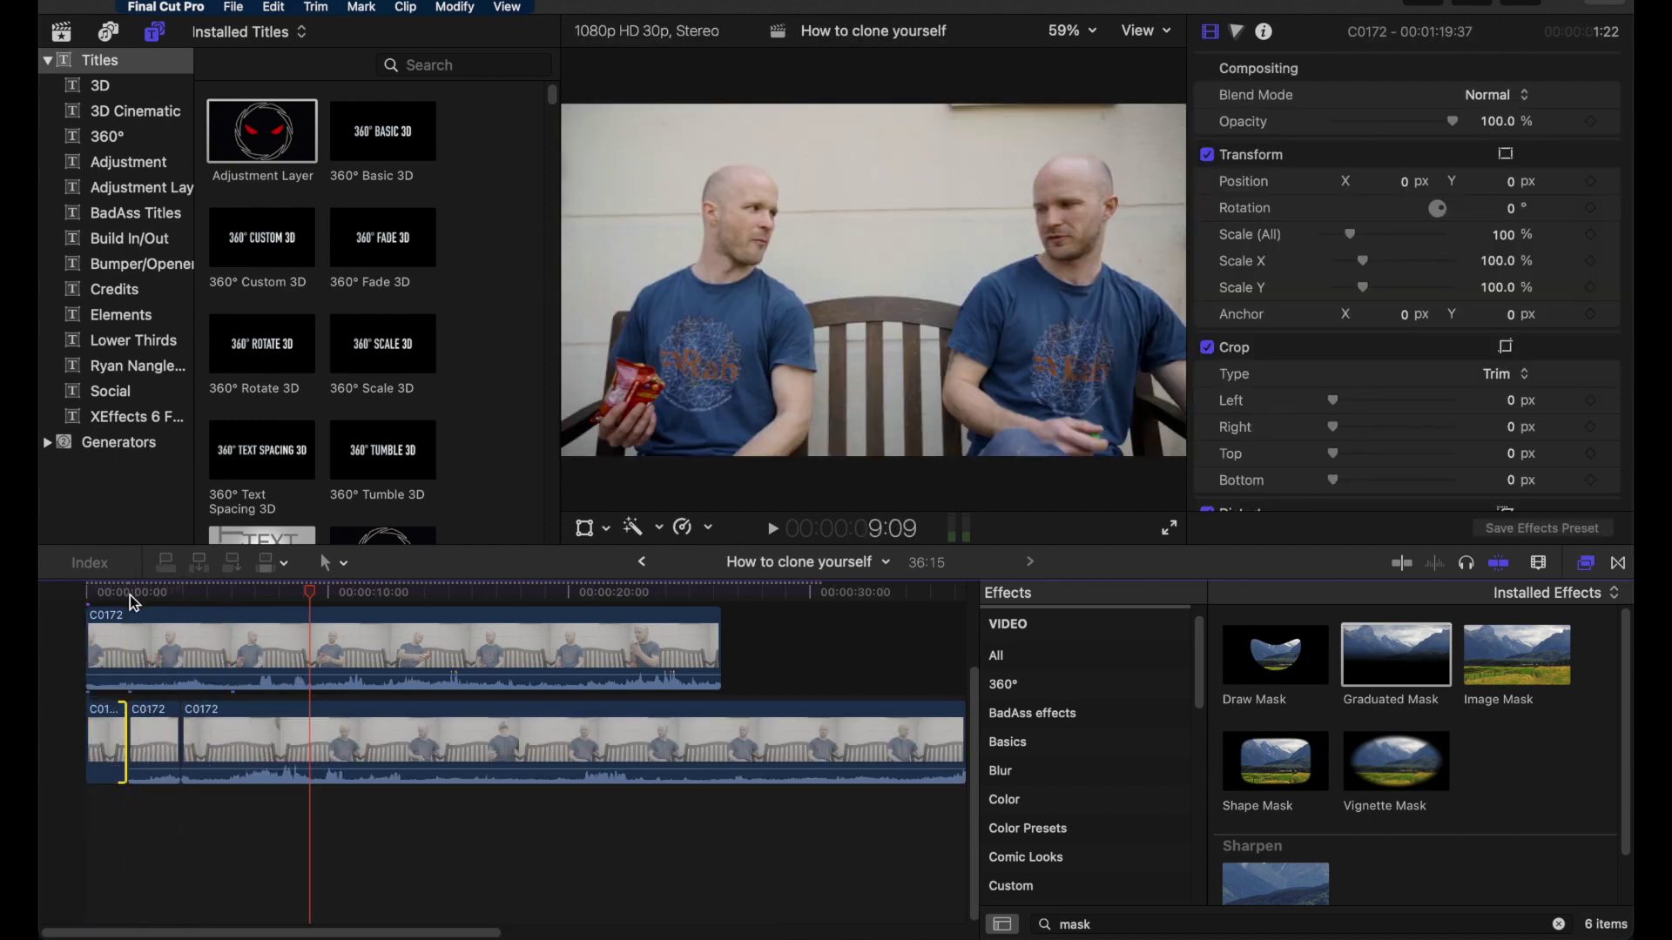
{"action": "key", "text": "space"}
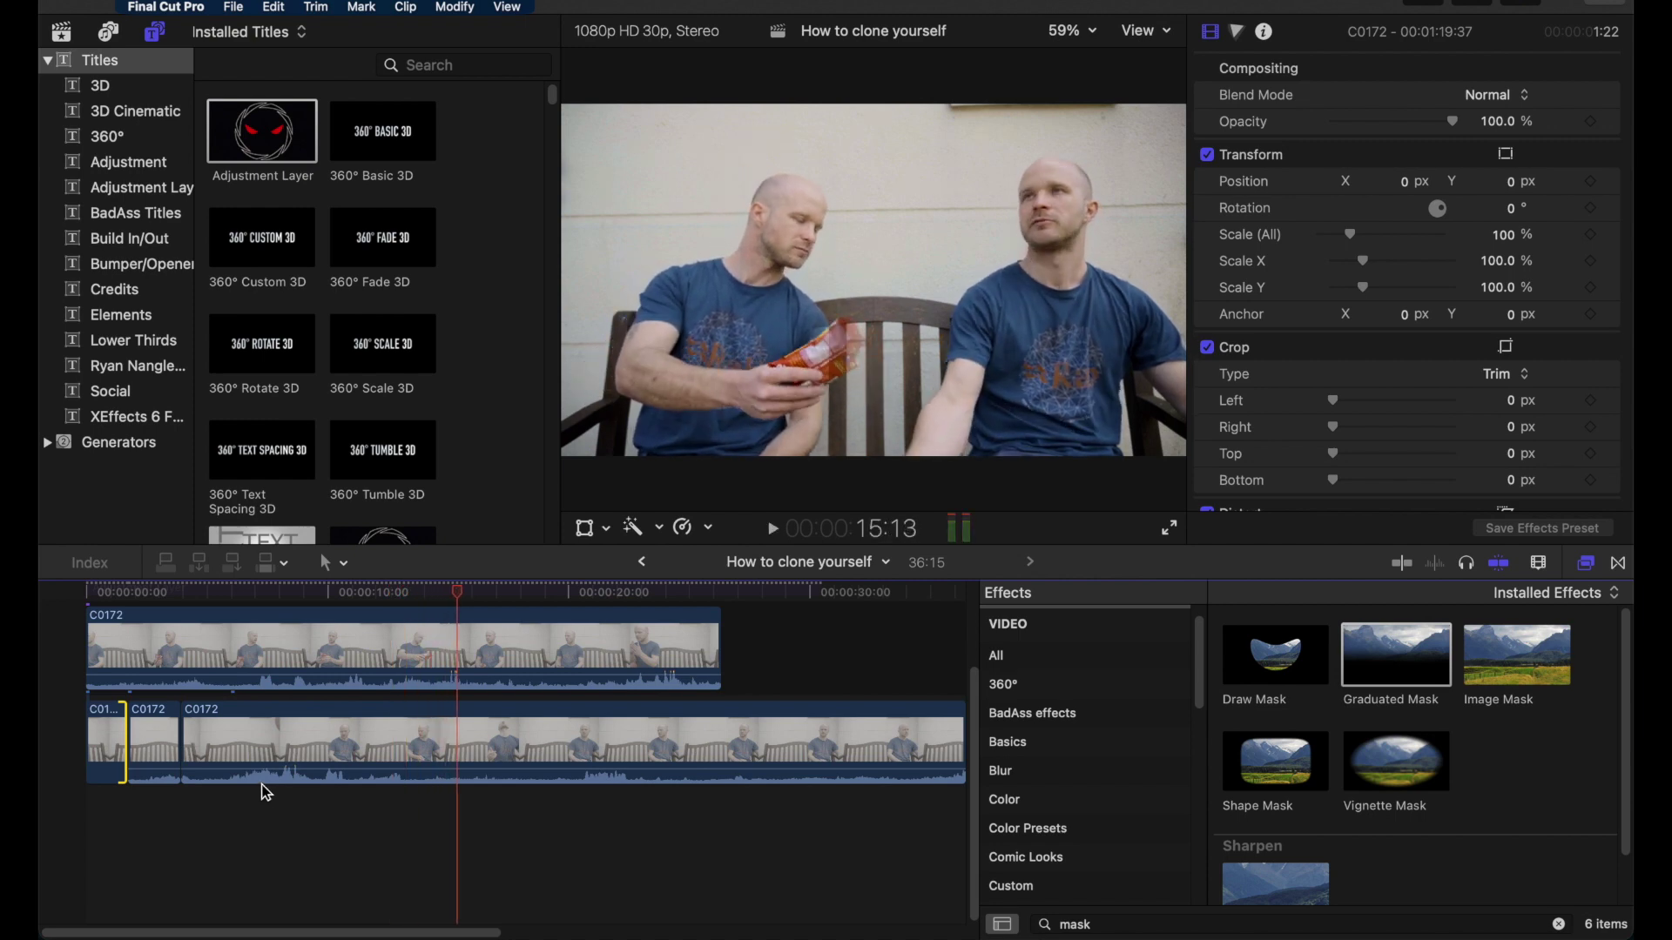
{"action": "left_click", "coordinate": [133, 590]}
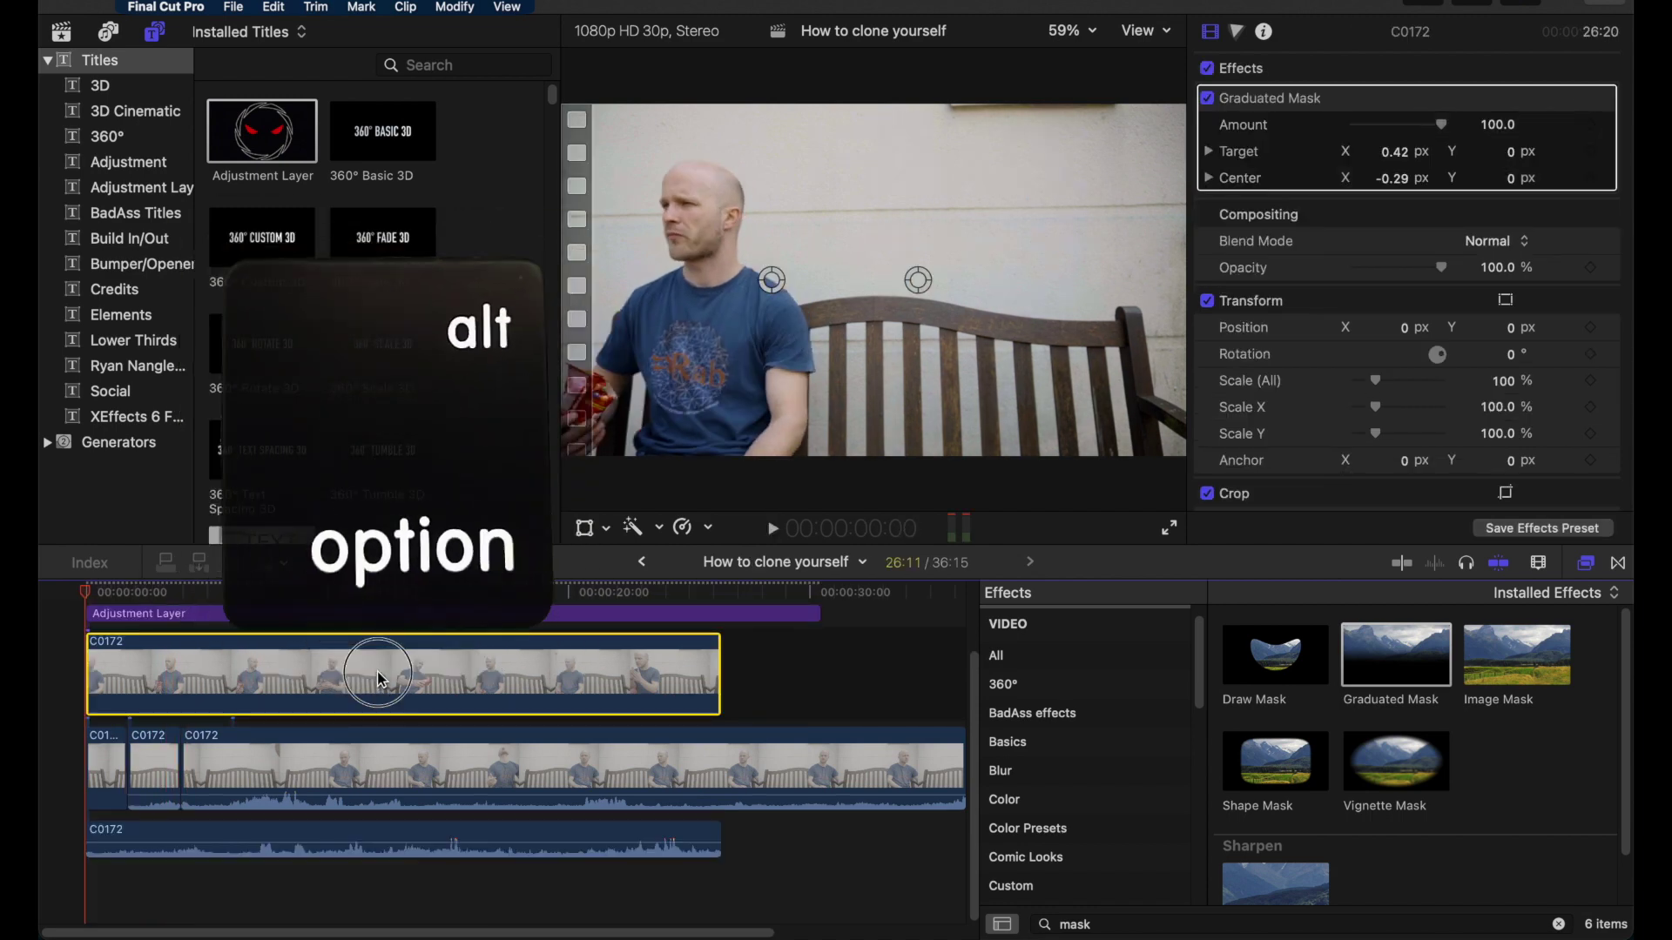
Duplicate the masked upper C0172 clip and turn the top copy into a compound clip named How to clone yourself Clip
{"action": "left_click_drag", "start_coordinate": [377, 671], "coordinate": [376, 741]}
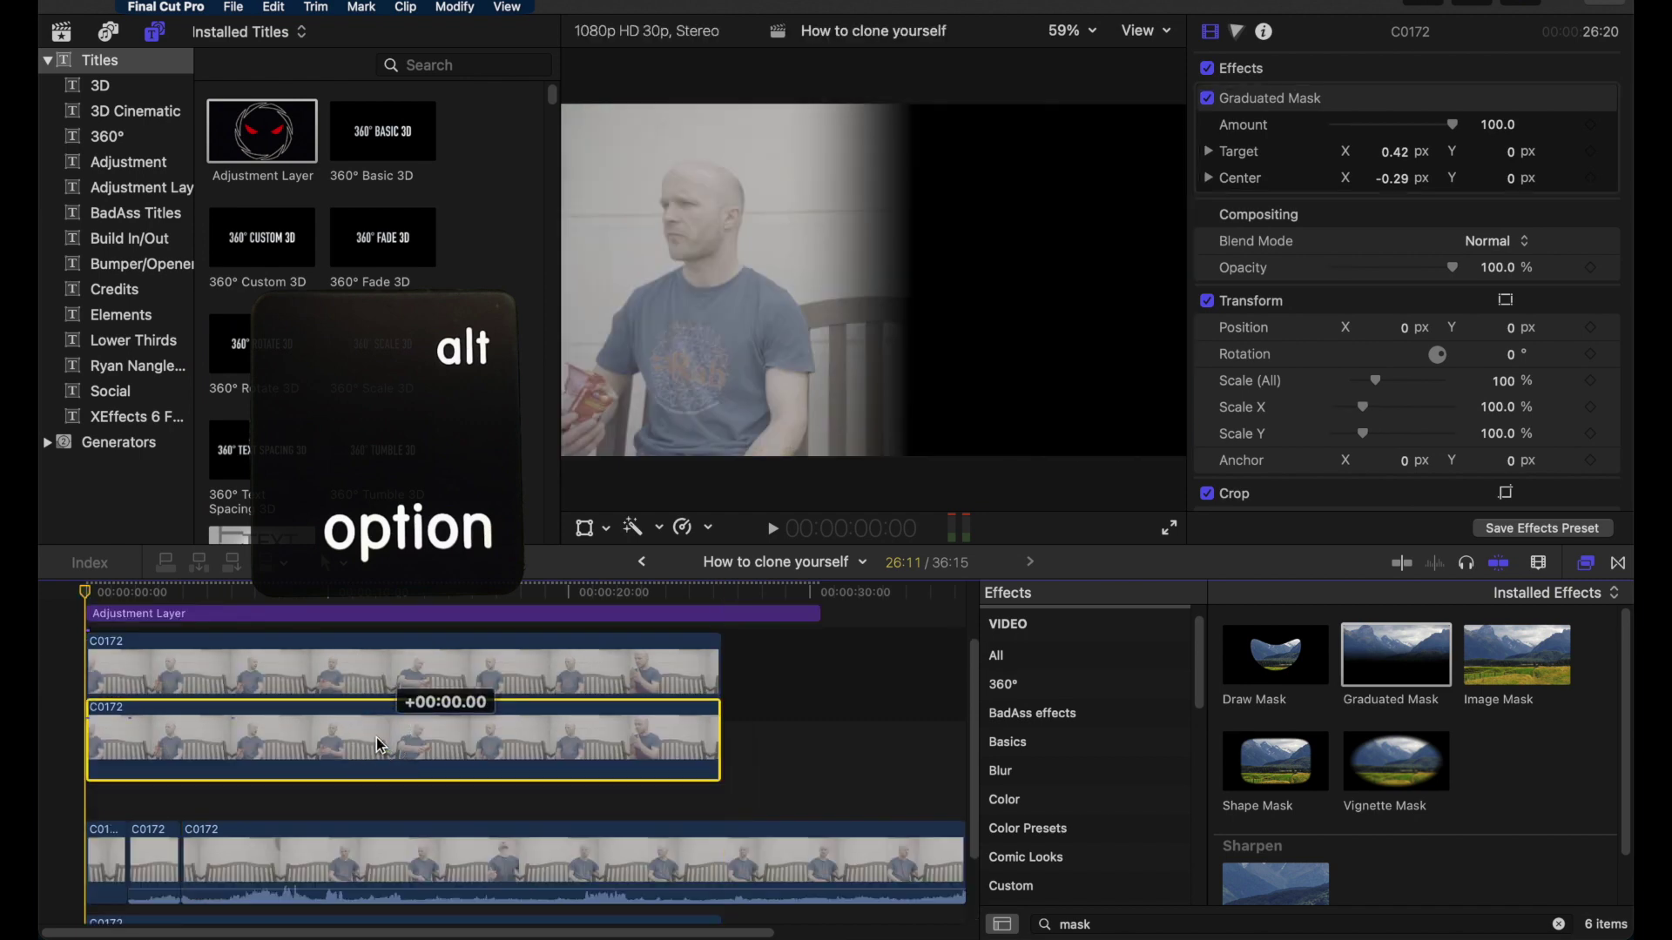
{"action": "left_click", "coordinate": [399, 677]}
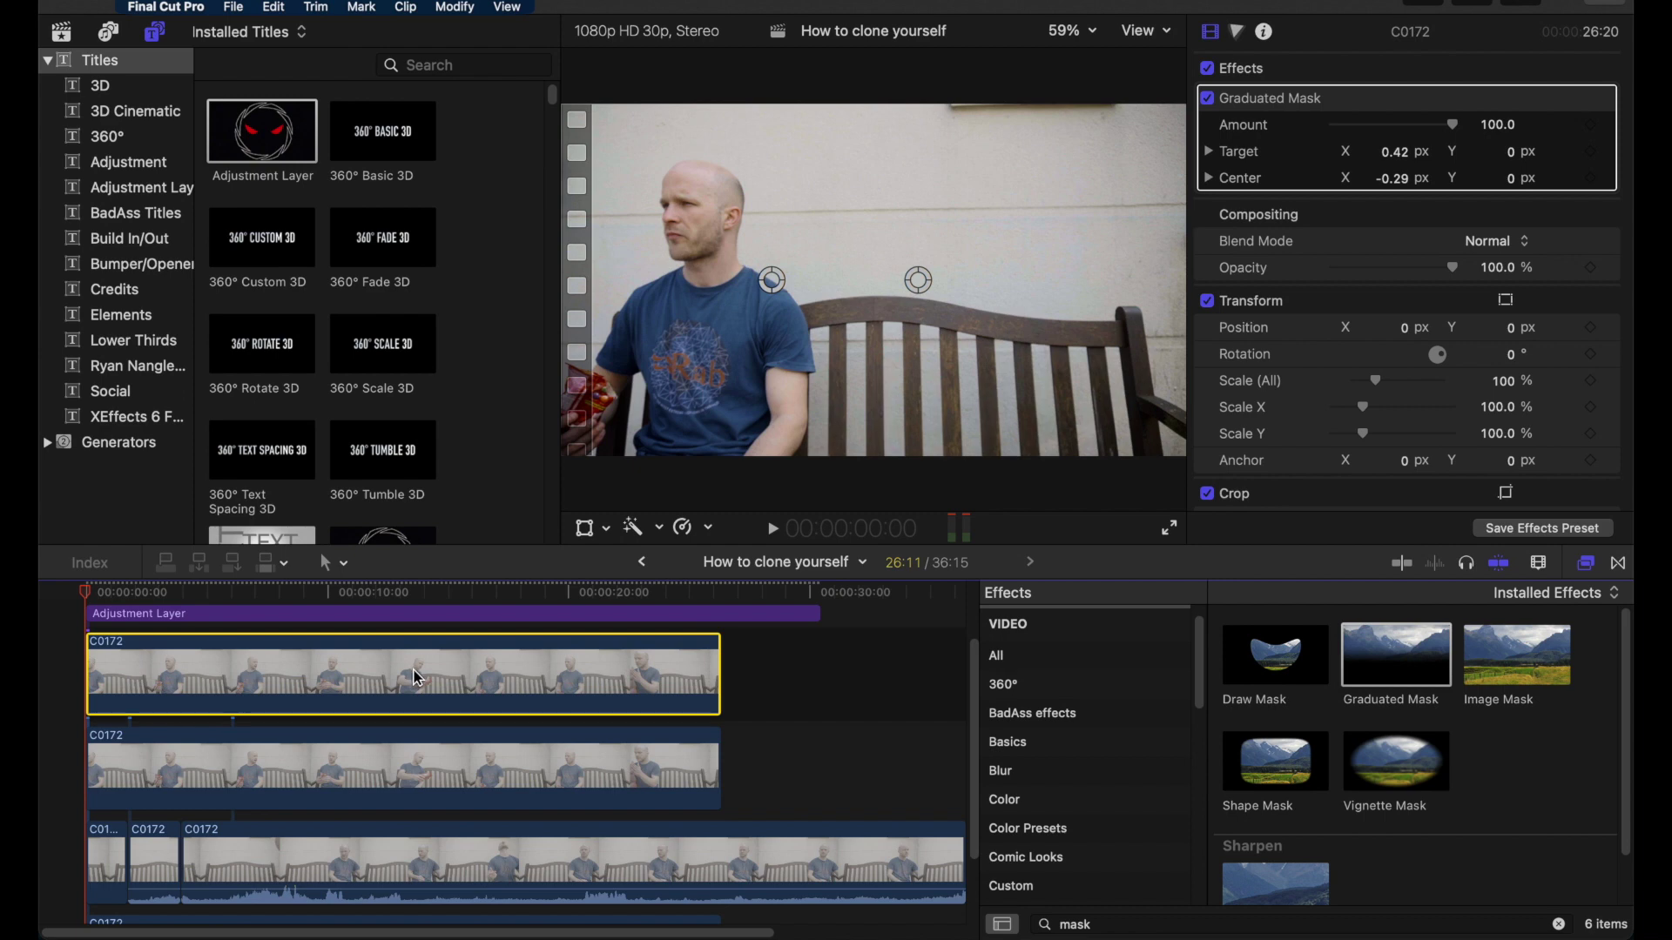
{"action": "right_click", "coordinate": [418, 688]}
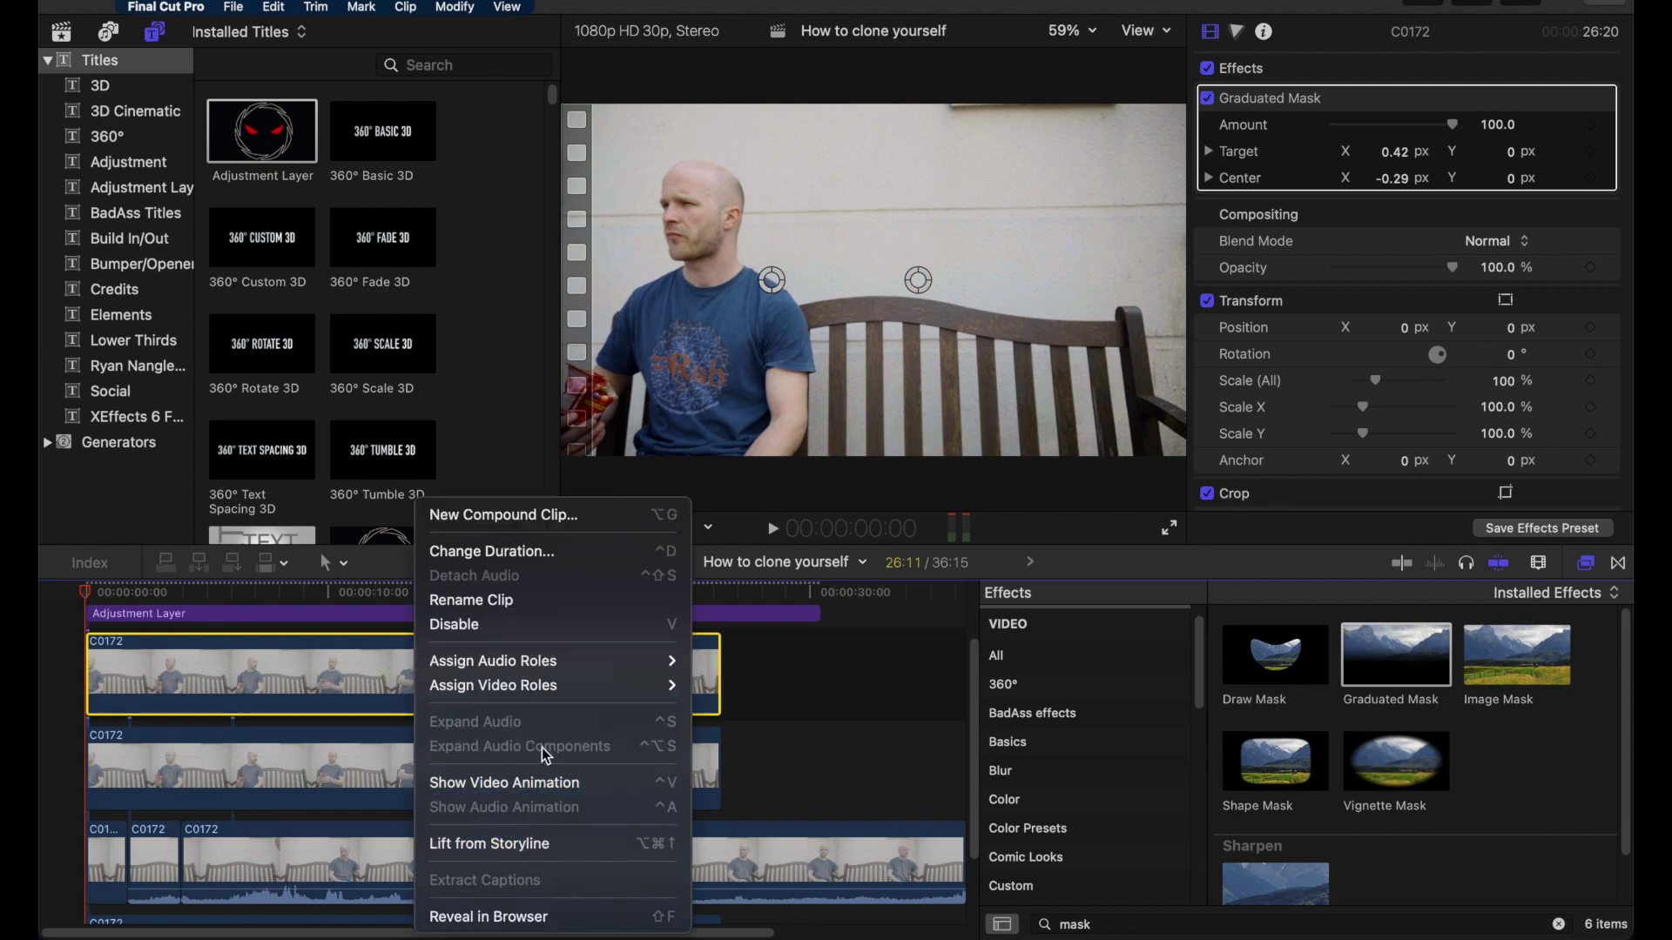
{"action": "left_click", "coordinate": [558, 516]}
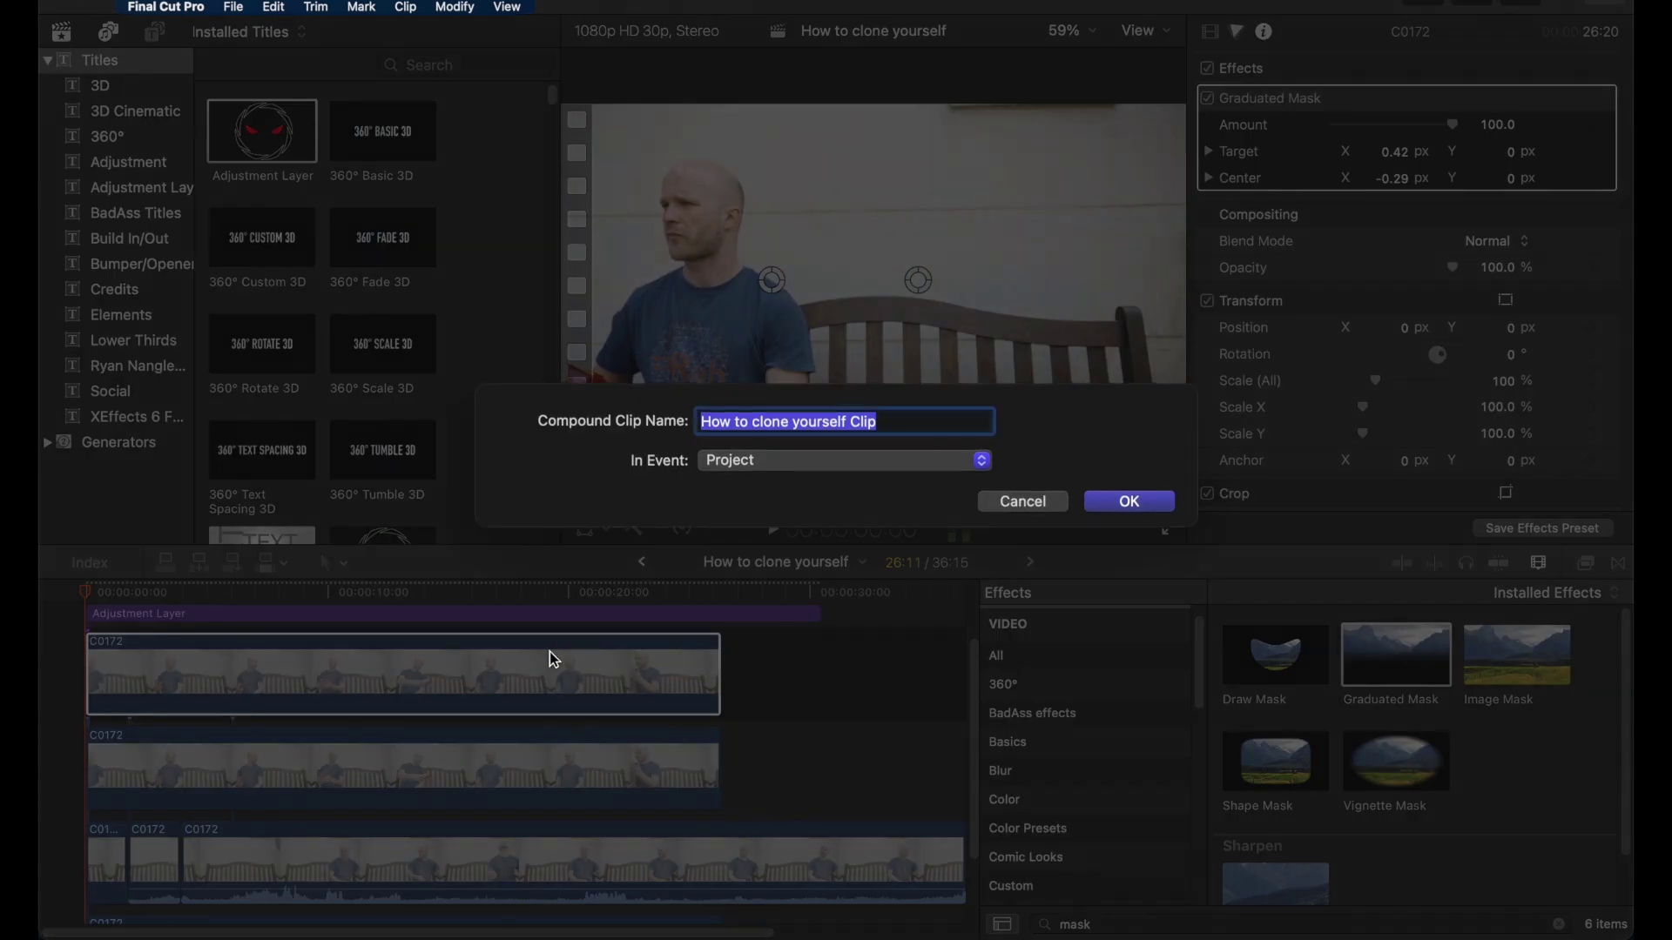
{"action": "left_click", "coordinate": [1123, 503]}
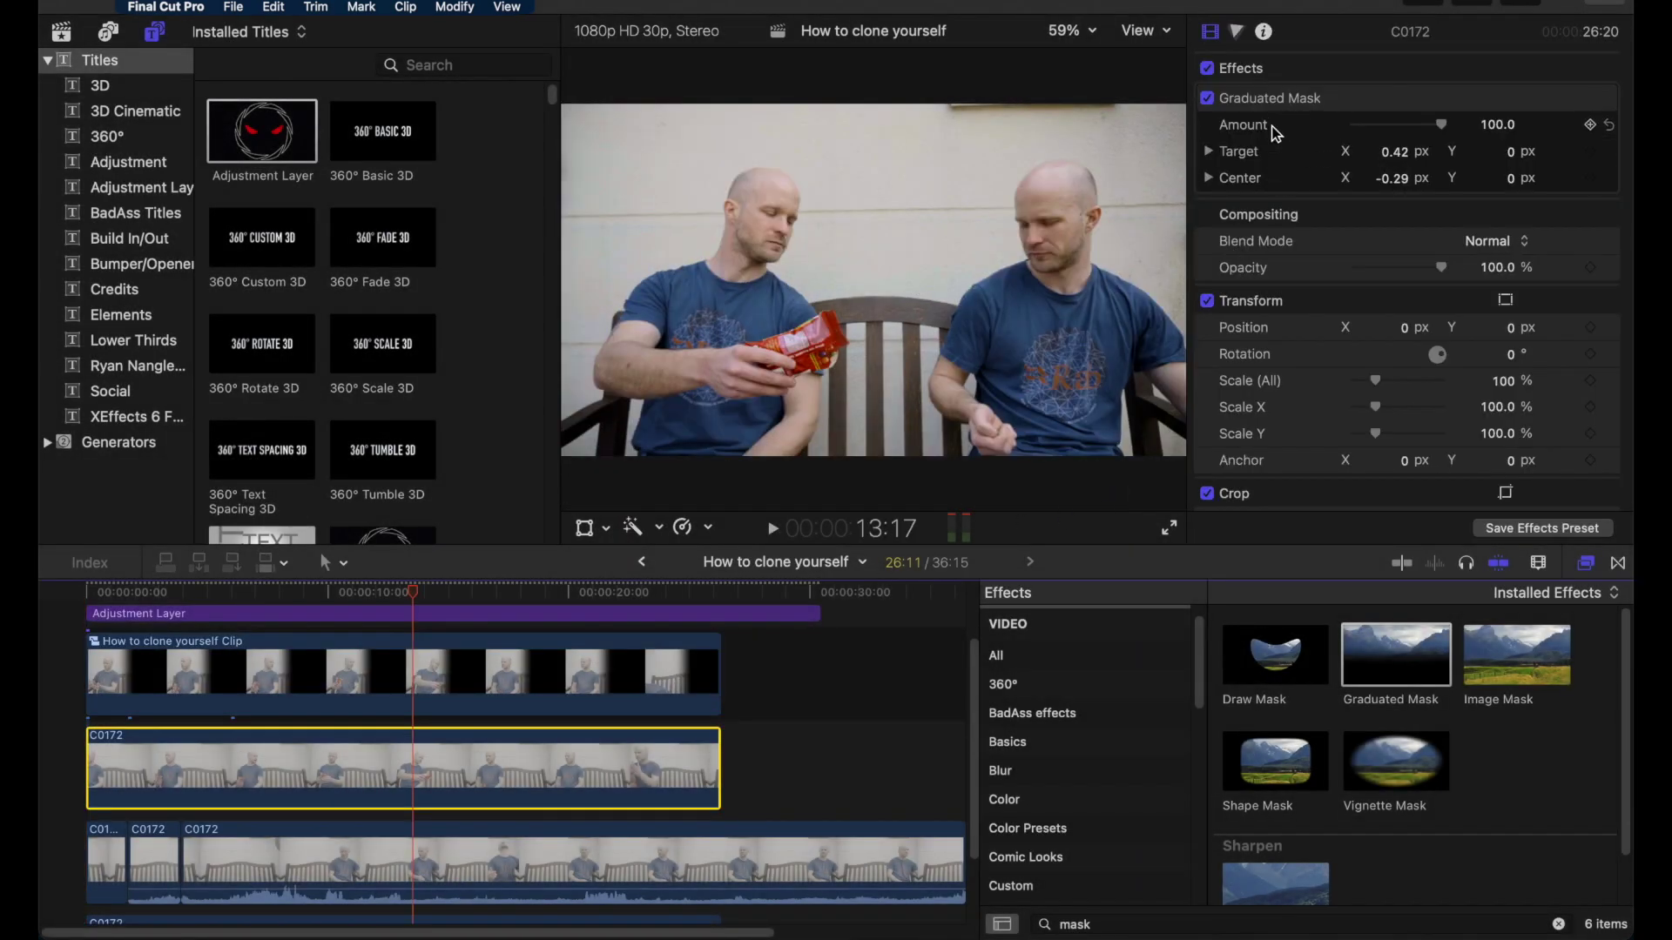
Remove the Graduated Mask from the C0172 copy beneath the compound clip and apply the Draw Mask effect to it
{"action": "left_click", "coordinate": [1284, 100]}
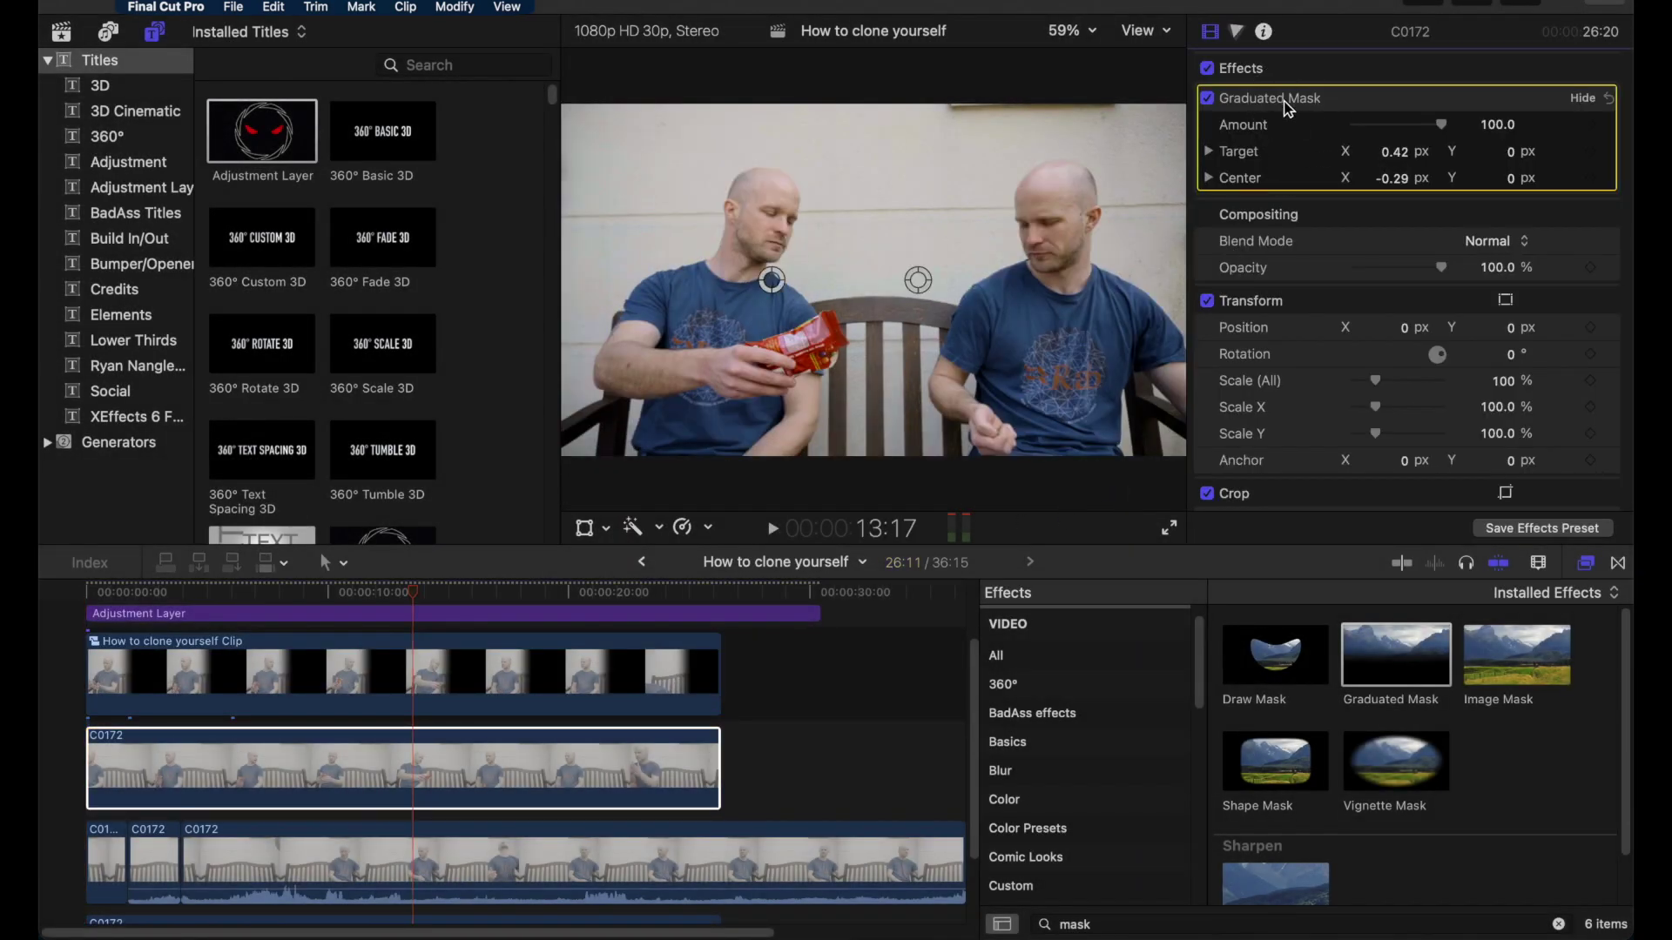
{"action": "key", "text": "Delete"}
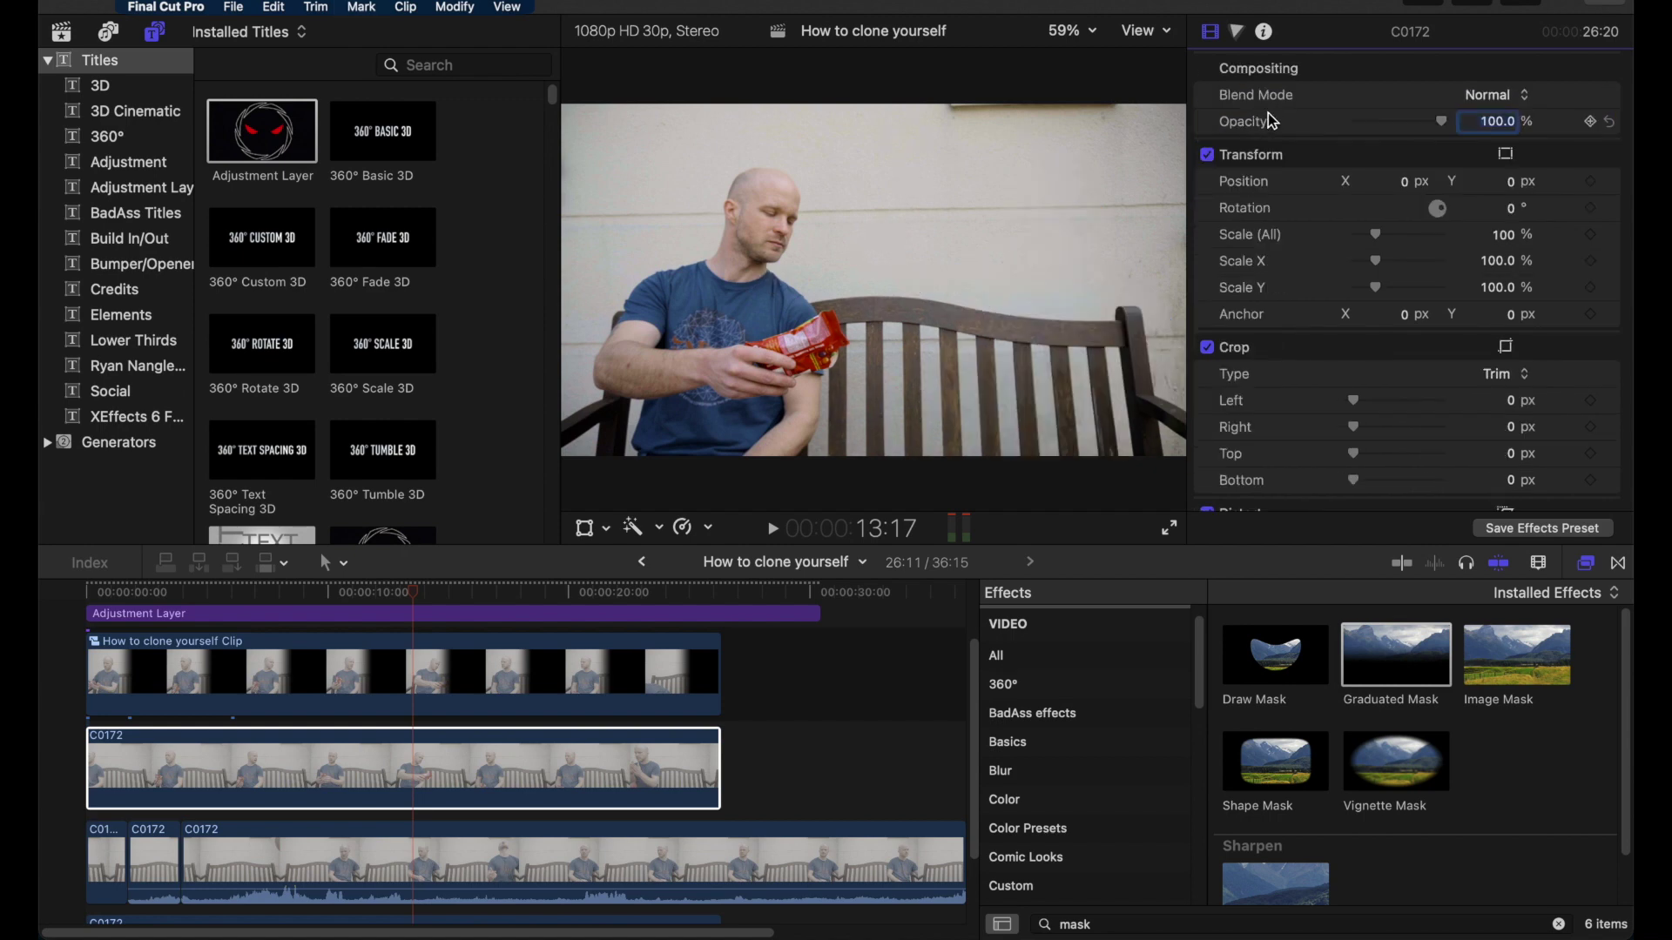
{"action": "left_click", "coordinate": [1287, 679]}
{"action": "mouse_move", "coordinate": [1284, 663]}
{"action": "left_mouse_down"}
{"action": "mouse_move", "coordinate": [671, 747]}
{"action": "mouse_move", "coordinate": [654, 768]}
{"action": "left_mouse_up"}
Enlarge the viewer to 200% and trace the red sweet packet at 13:17 with Draw Mask control points
{"action": "left_click", "coordinate": [1588, 568]}
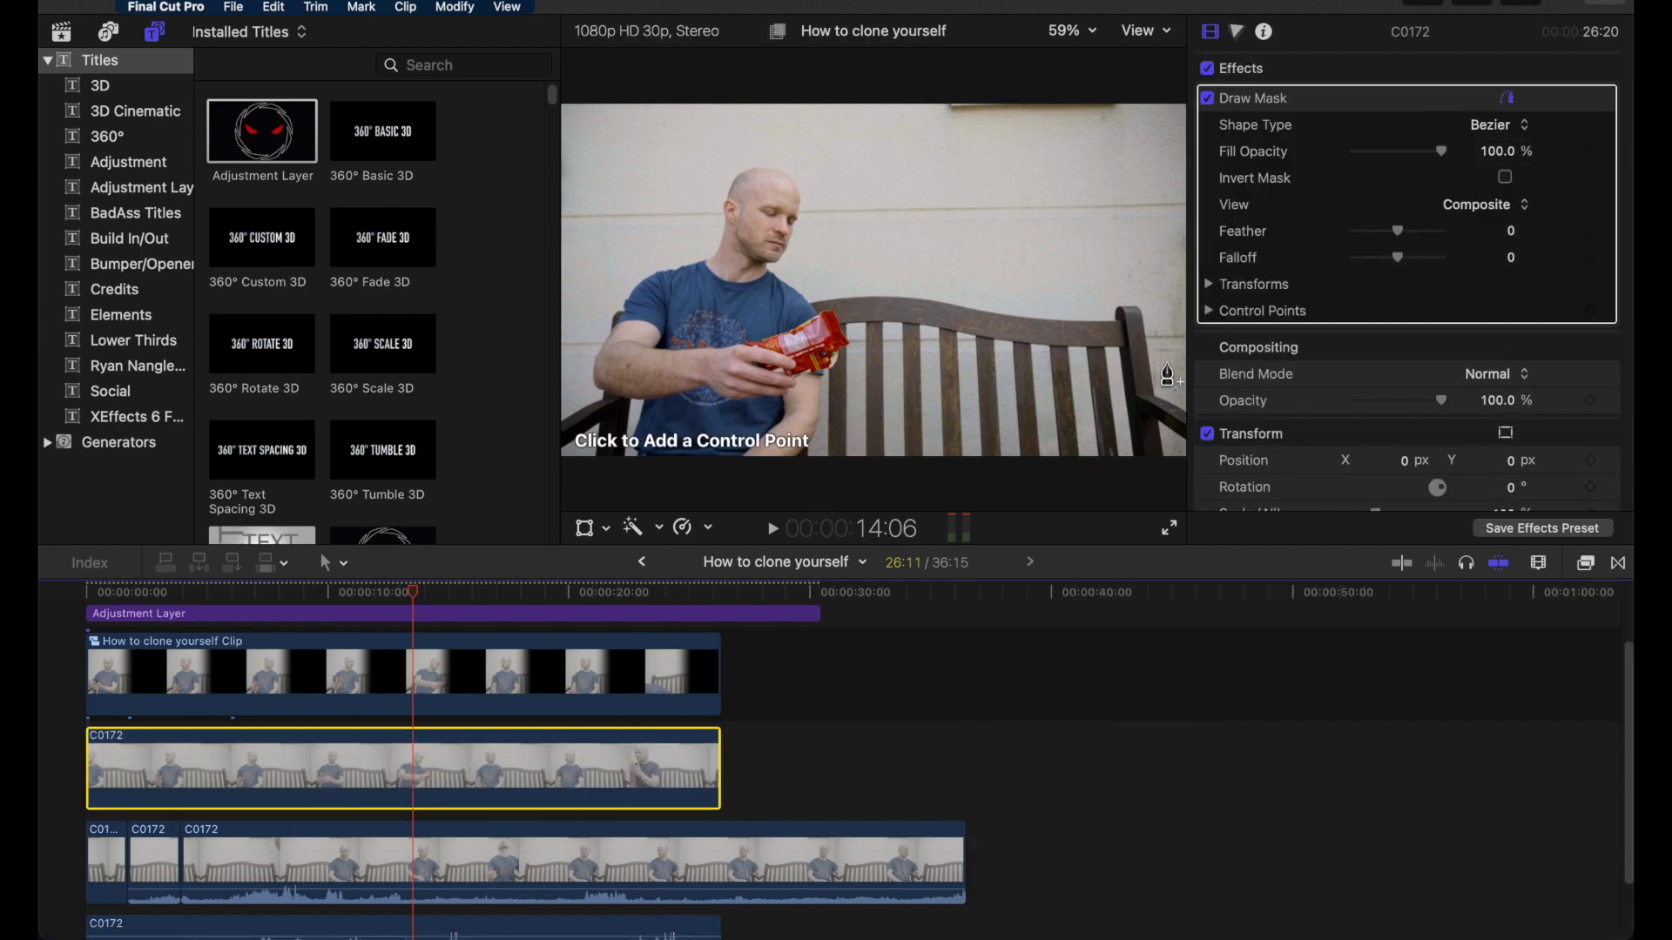
{"action": "left_click", "coordinate": [1510, 30]}
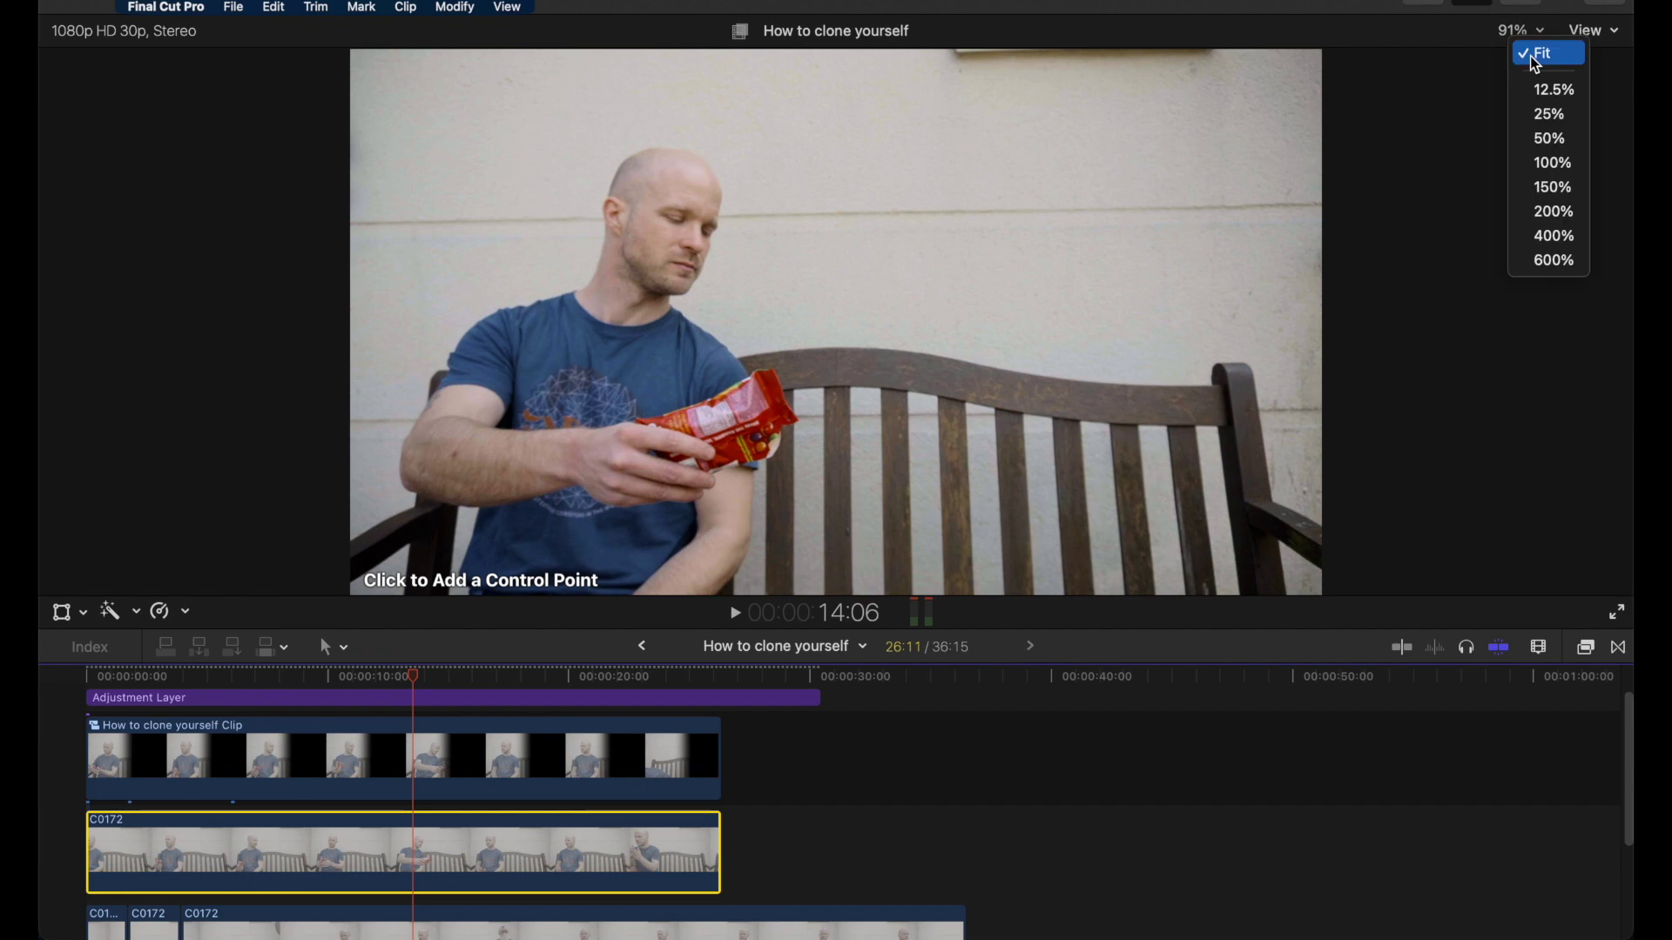
{"action": "left_click", "coordinate": [1549, 212]}
{"action": "scroll", "coordinate": [719, 388], "scroll_direction": "down", "scroll_amount": 5}
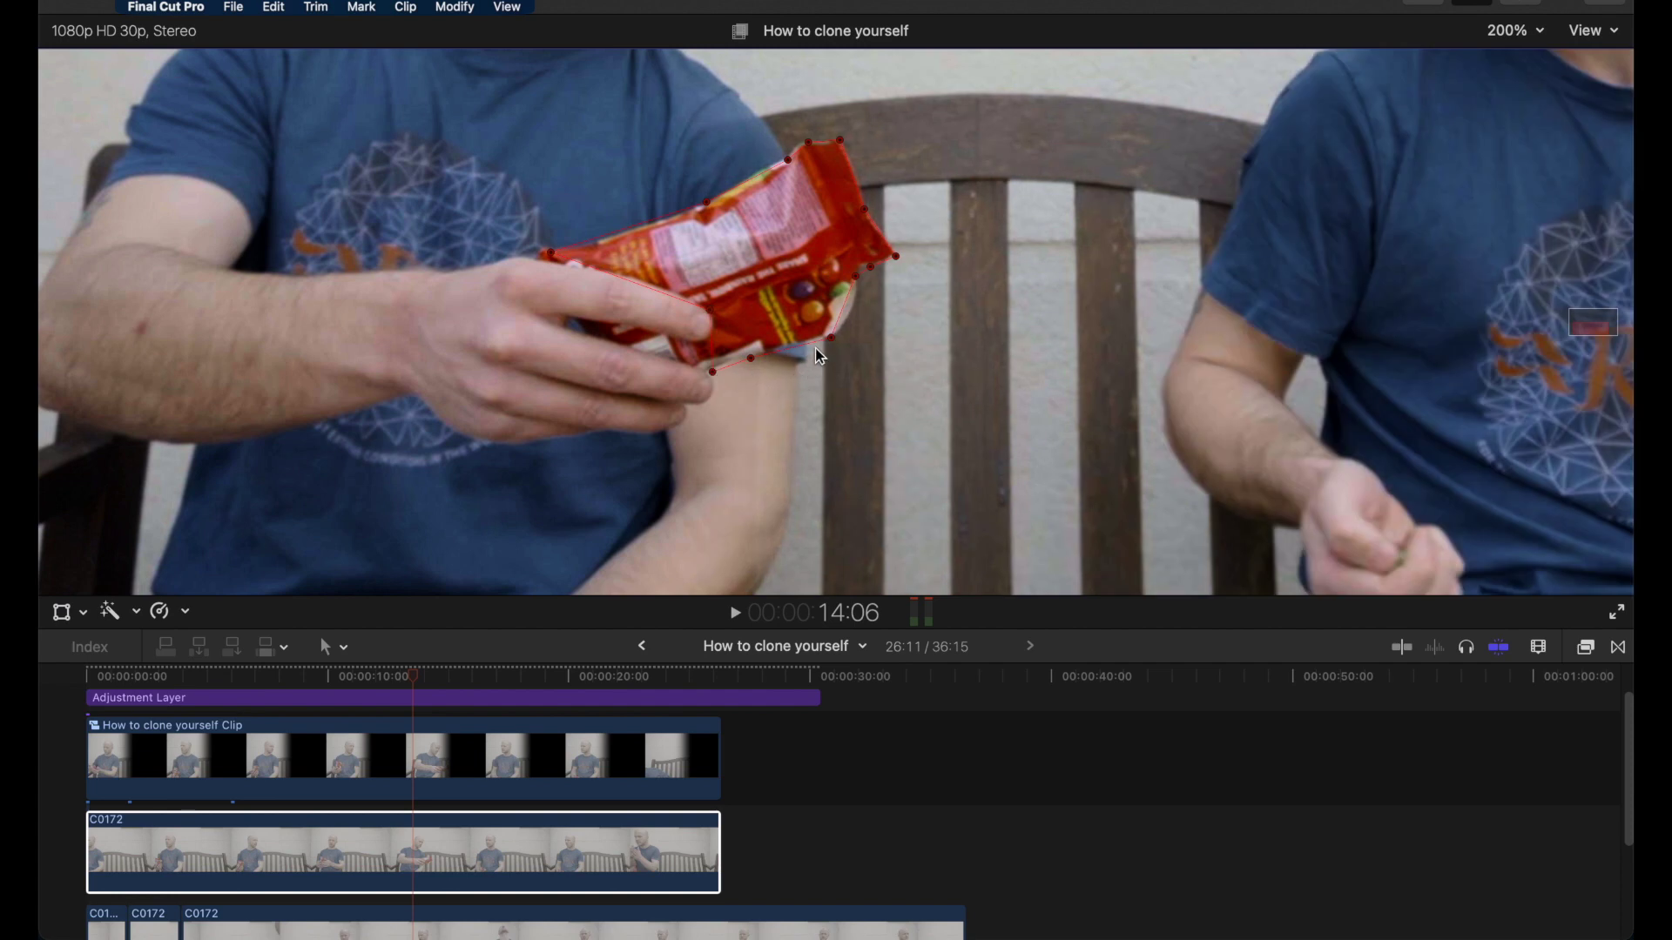
{"action": "key", "text": "alt+semicolon"}
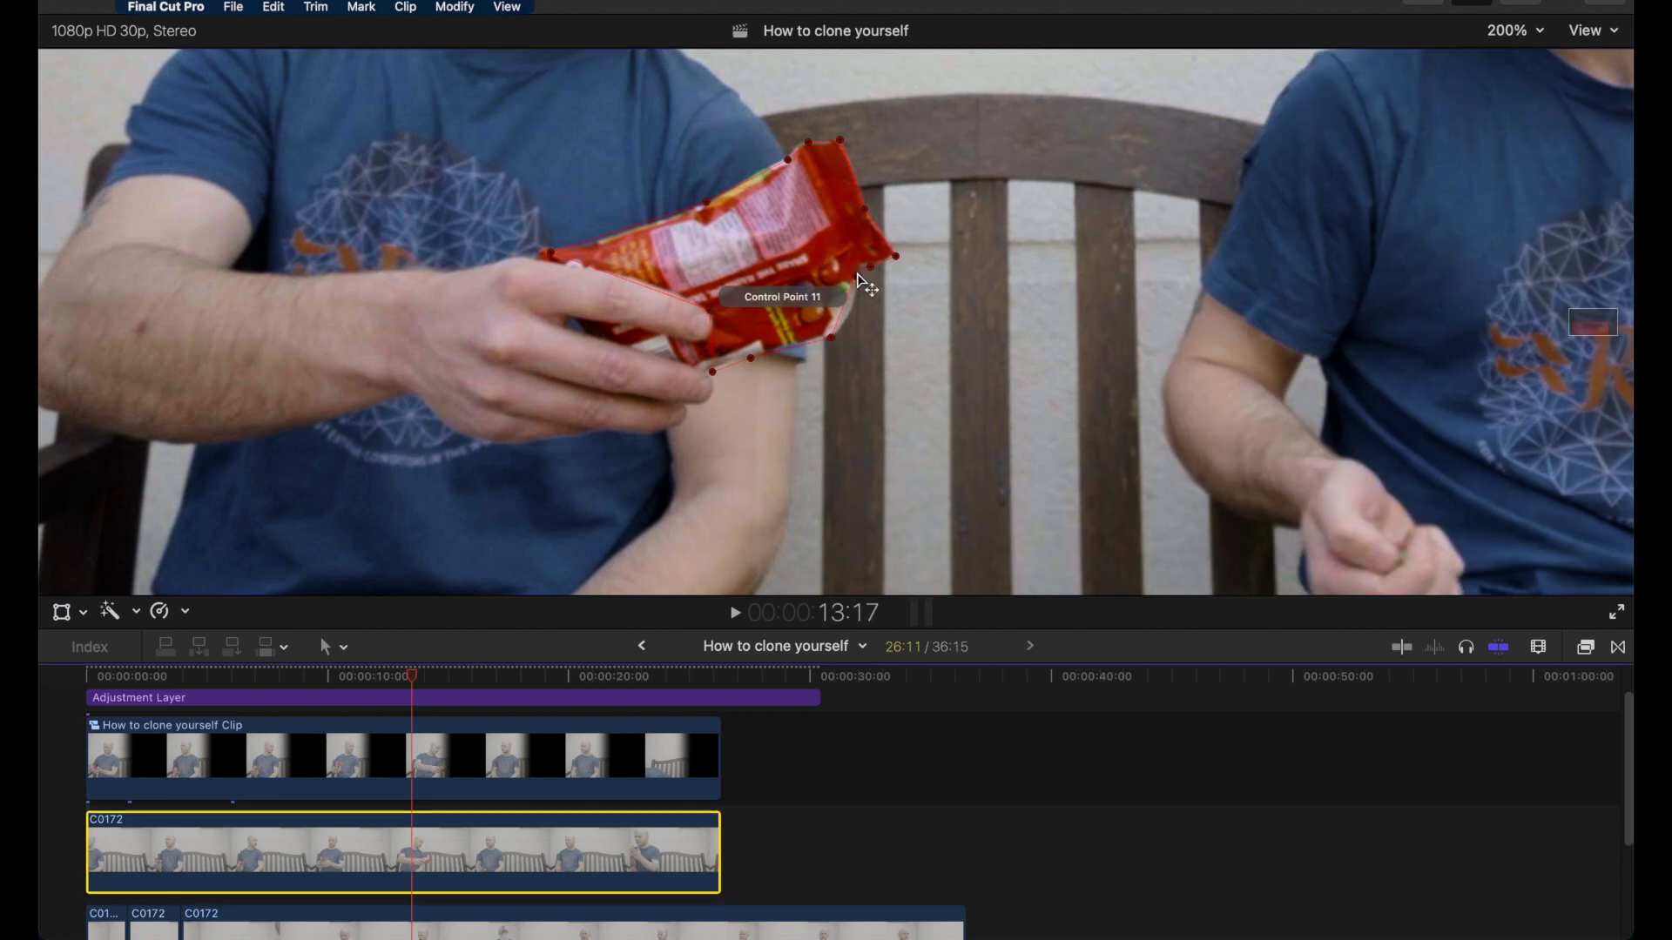
Refine the mask's control points along the packet's outer and upper edges so the outline follows its contour
{"action": "right_click", "coordinate": [860, 280]}
{"action": "left_click", "coordinate": [890, 313]}
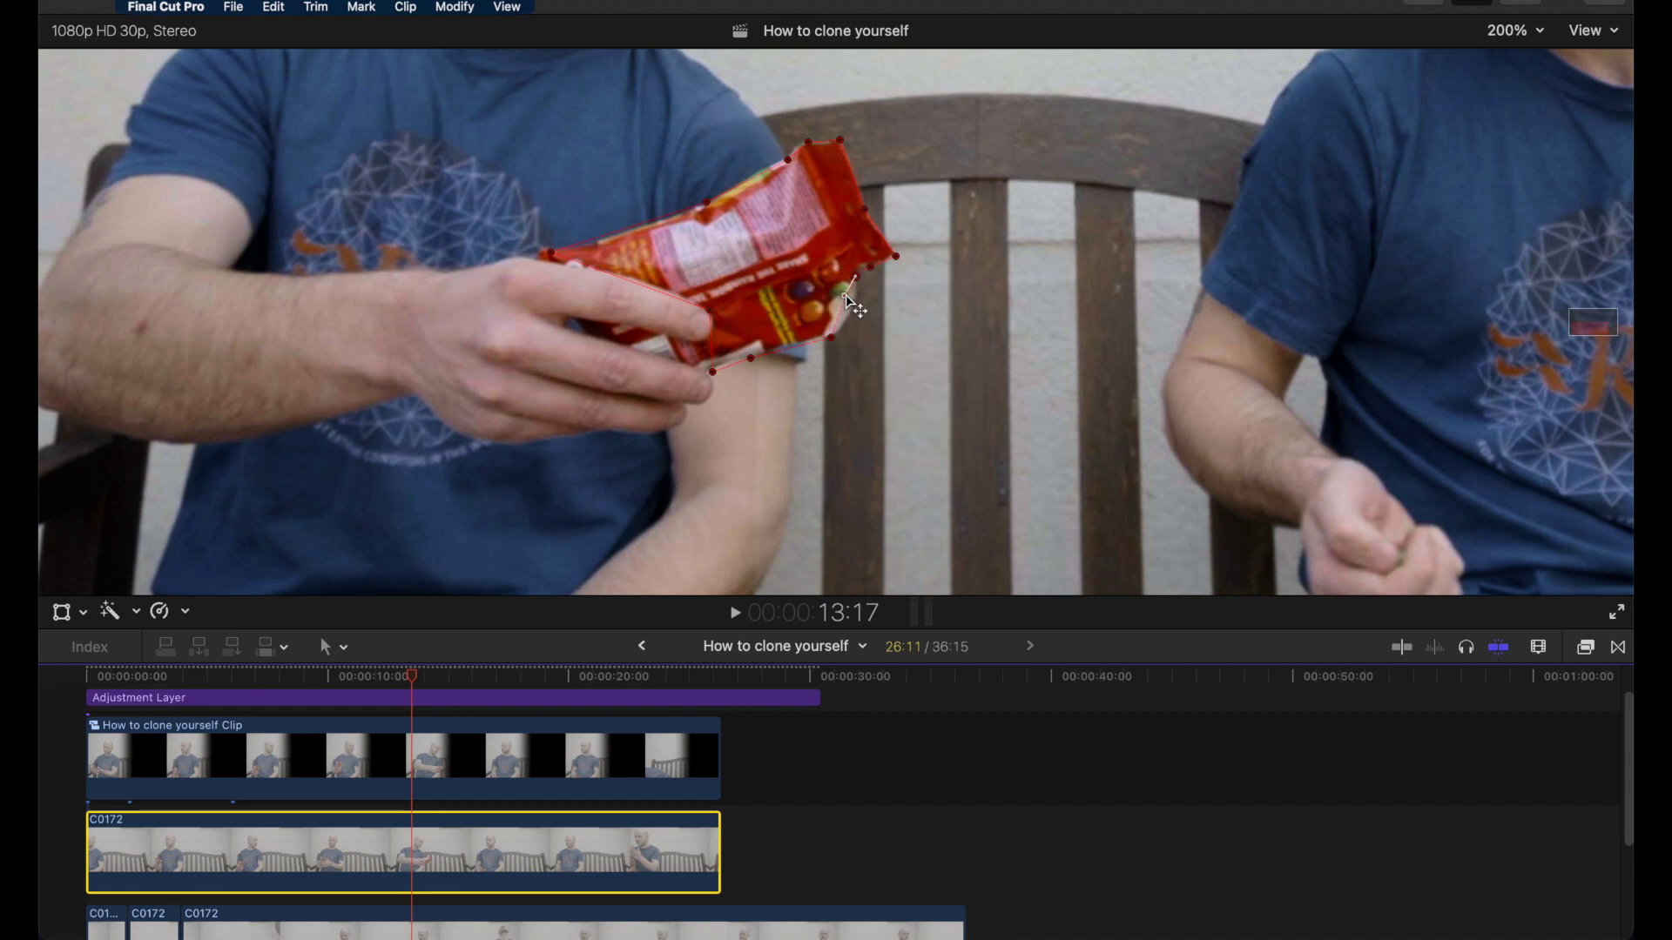
{"action": "left_click", "coordinate": [864, 298]}
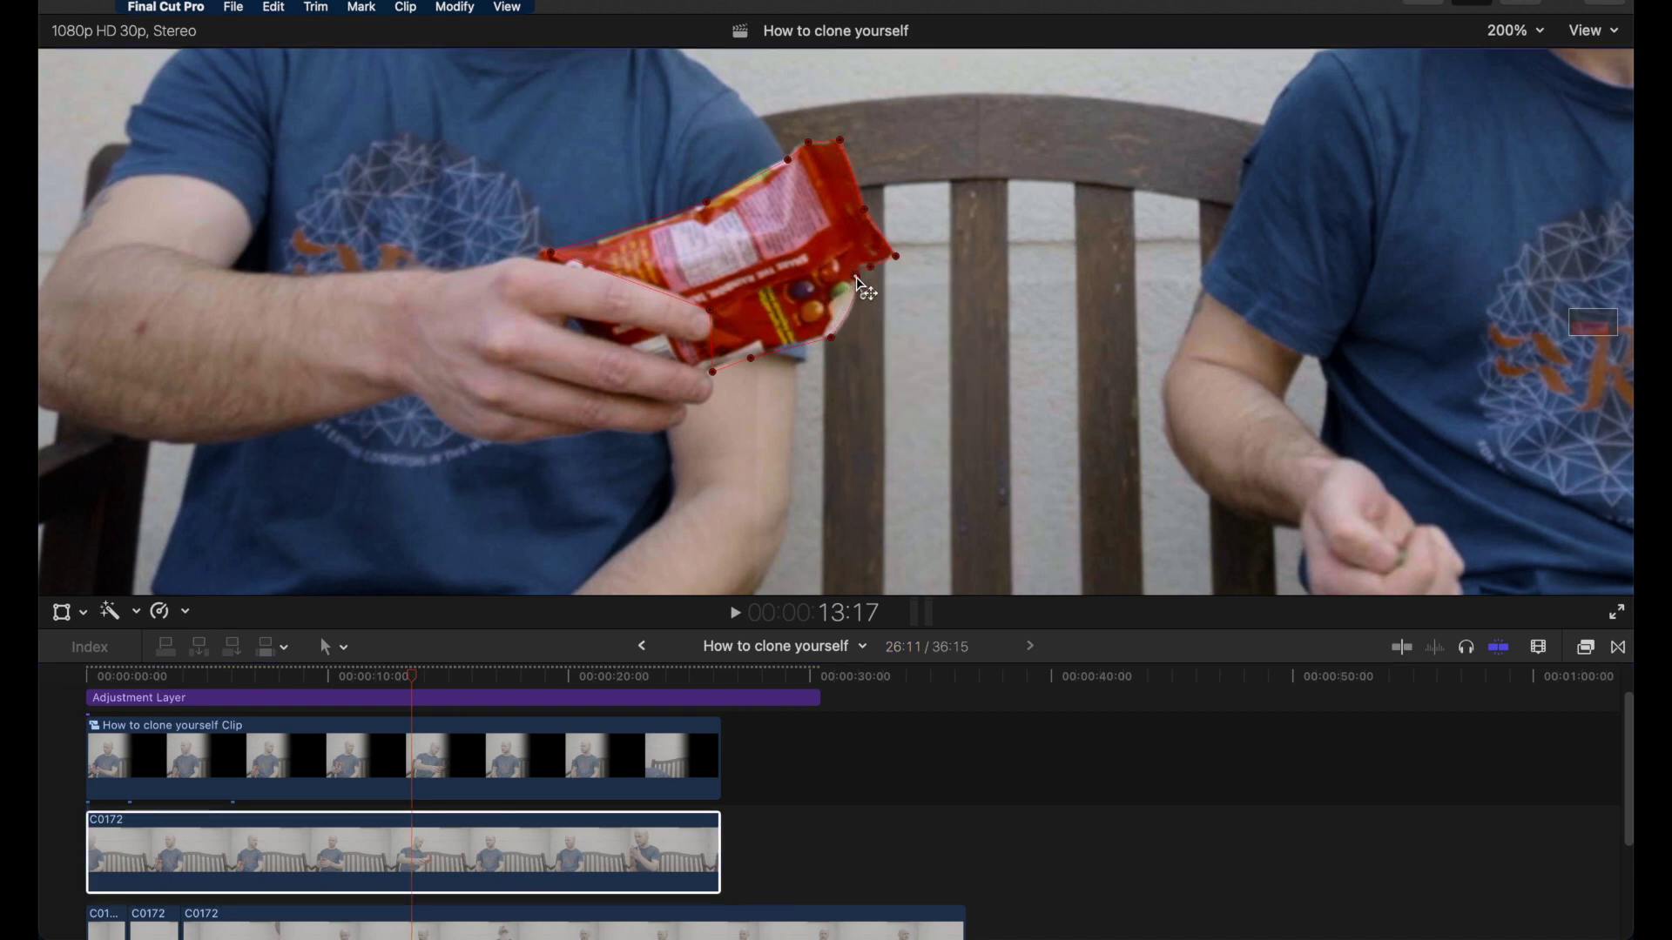
{"action": "left_click", "coordinate": [860, 281]}
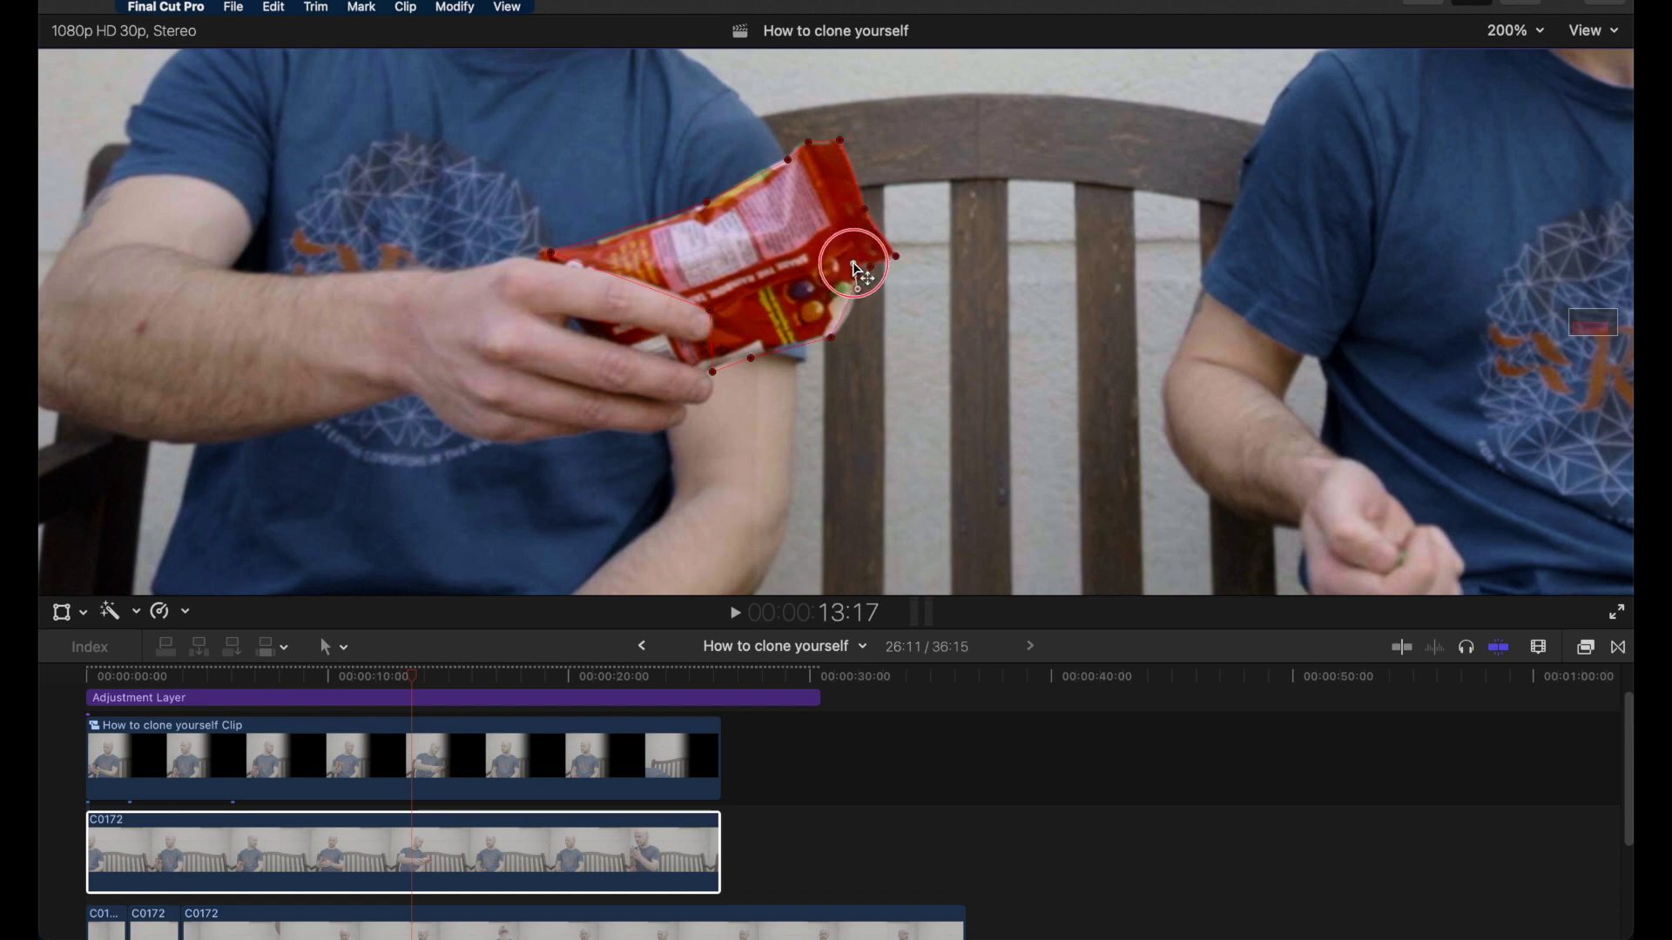
{"action": "left_click", "coordinate": [855, 265]}
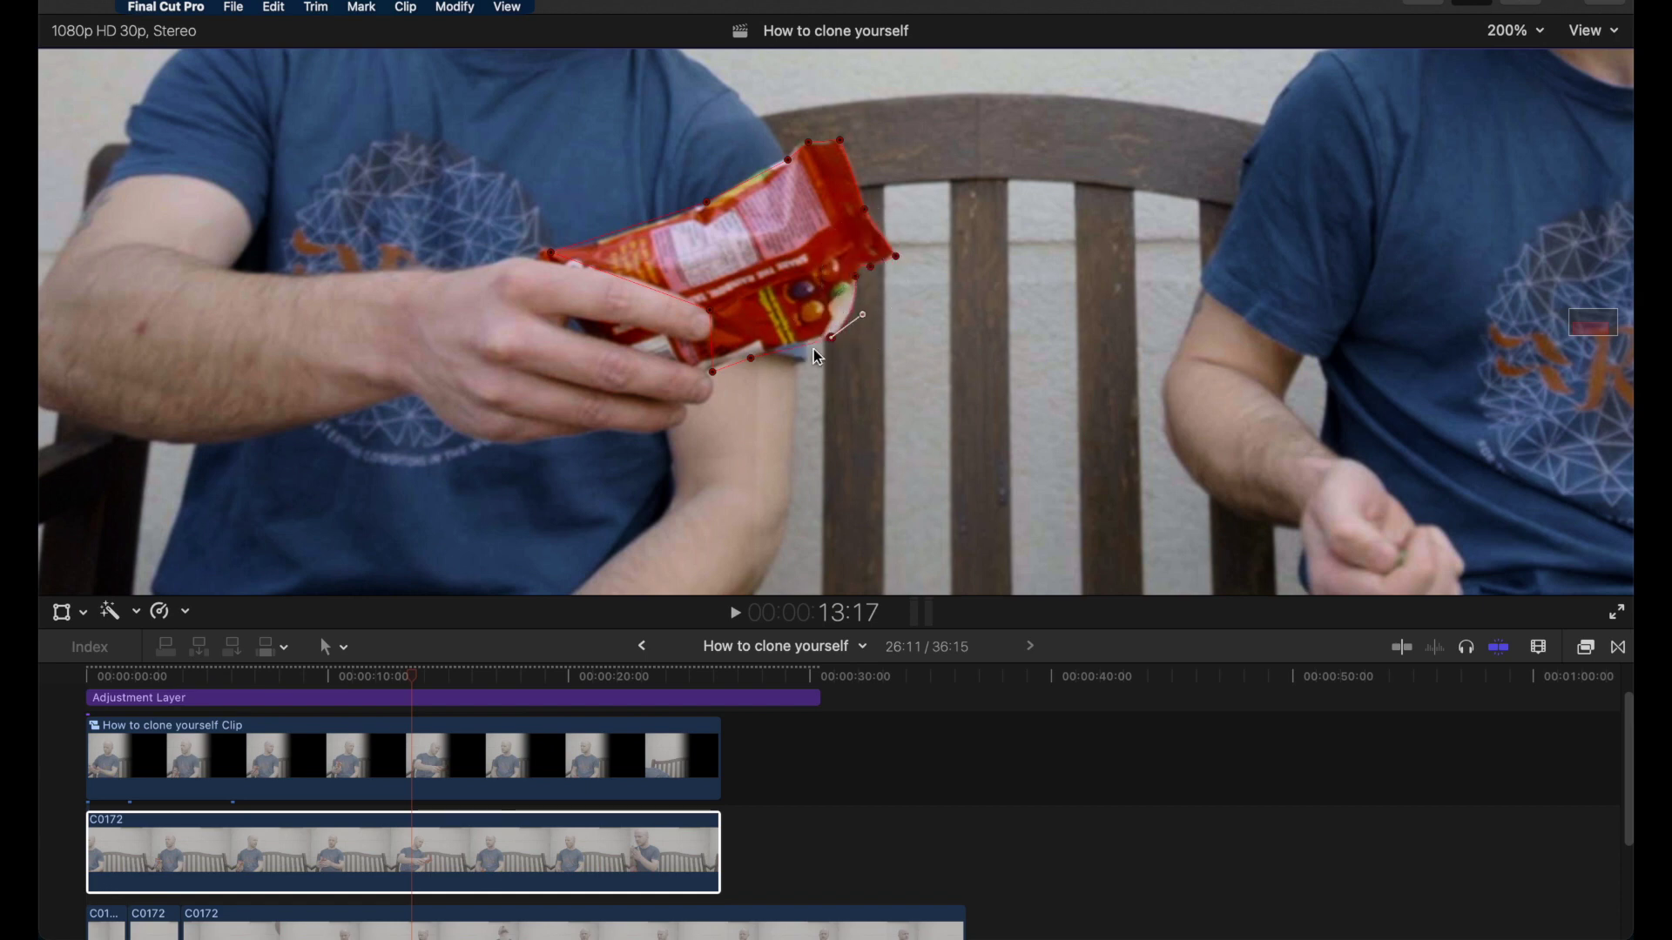
{"action": "left_click", "coordinate": [783, 158]}
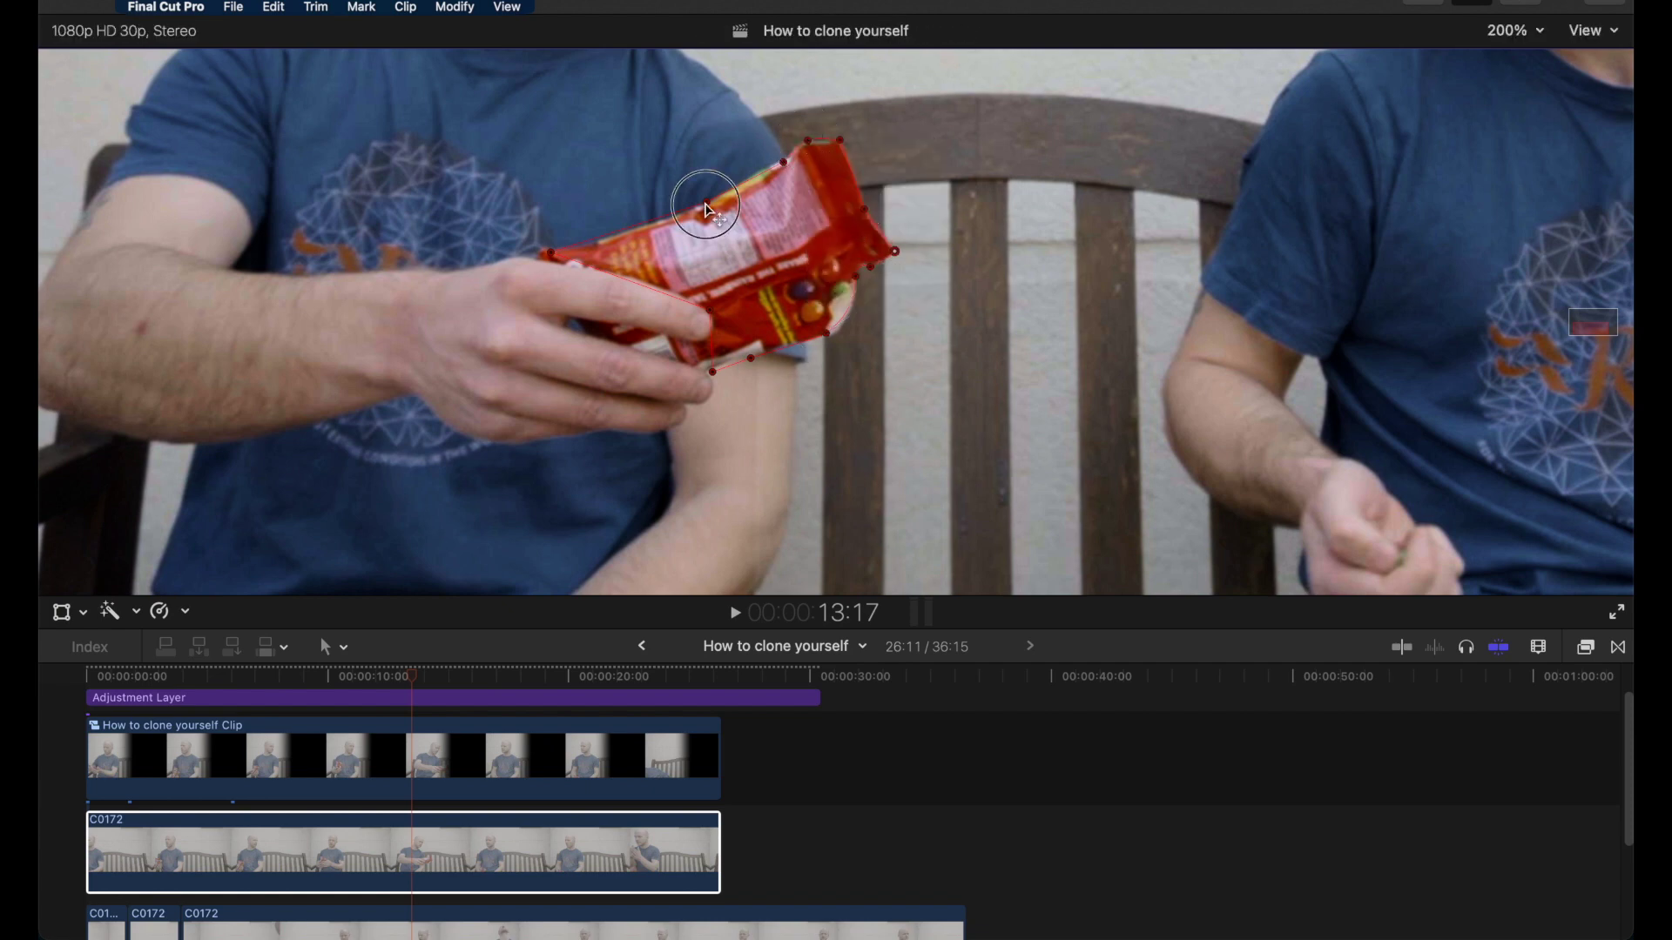
Check how the packet moves away from the mask, and keyframe the mask's position, rotation, scale and control points at 13:17
{"action": "left_click", "coordinate": [419, 683]}
{"action": "key", "text": "space"}
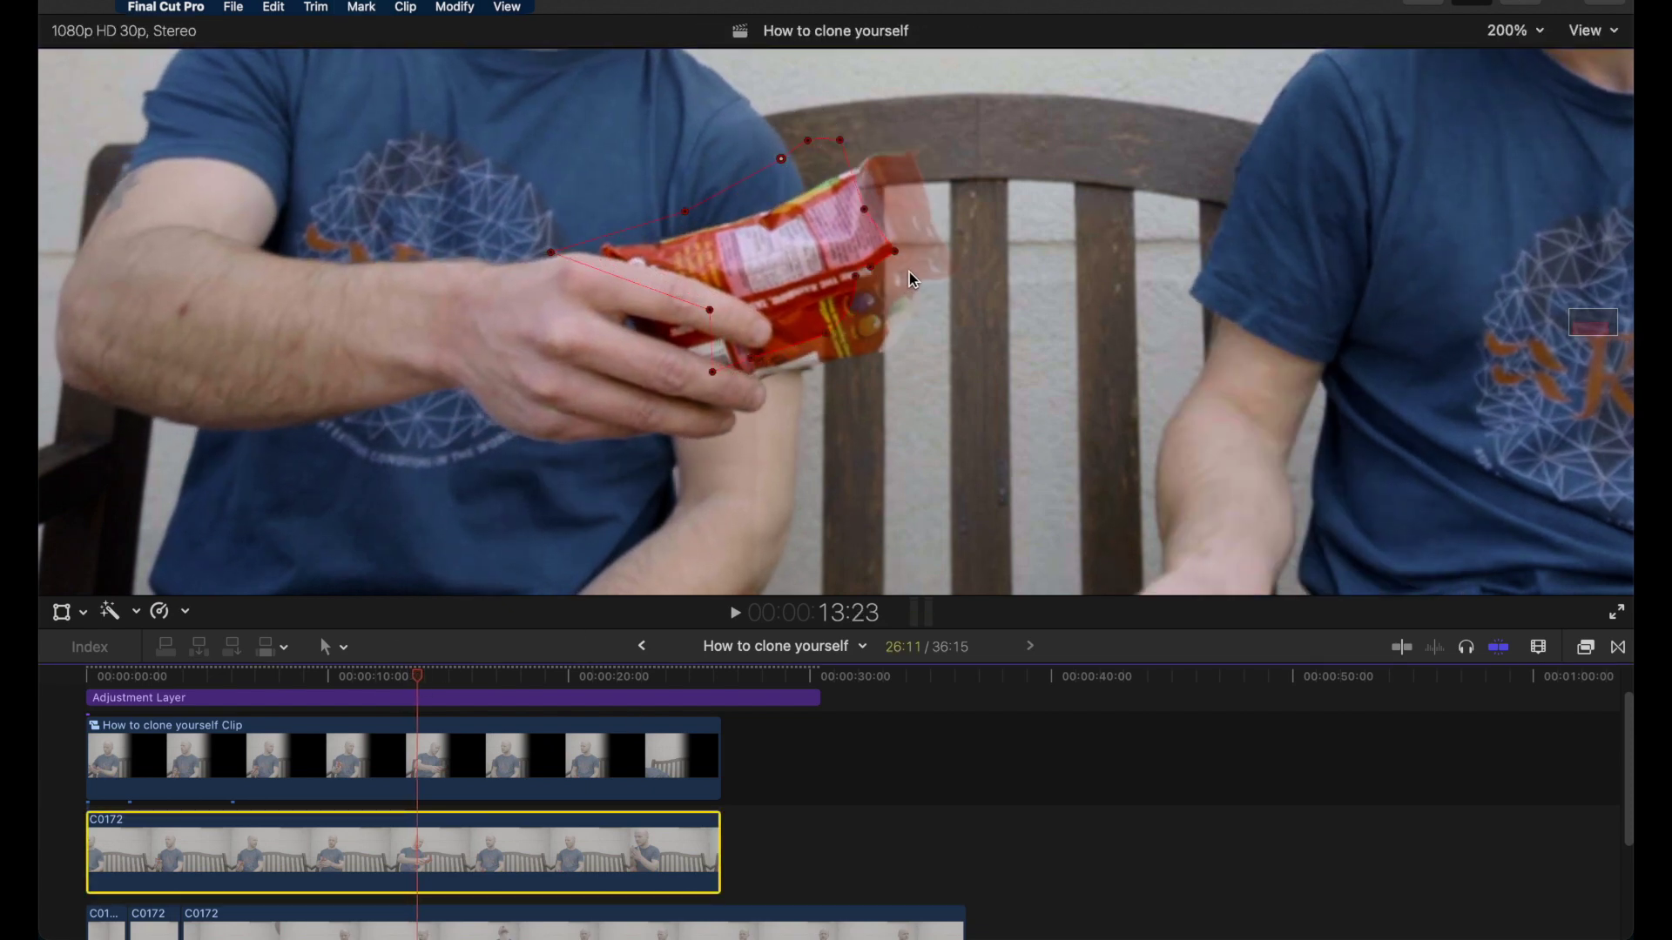
{"action": "key", "text": "j"}
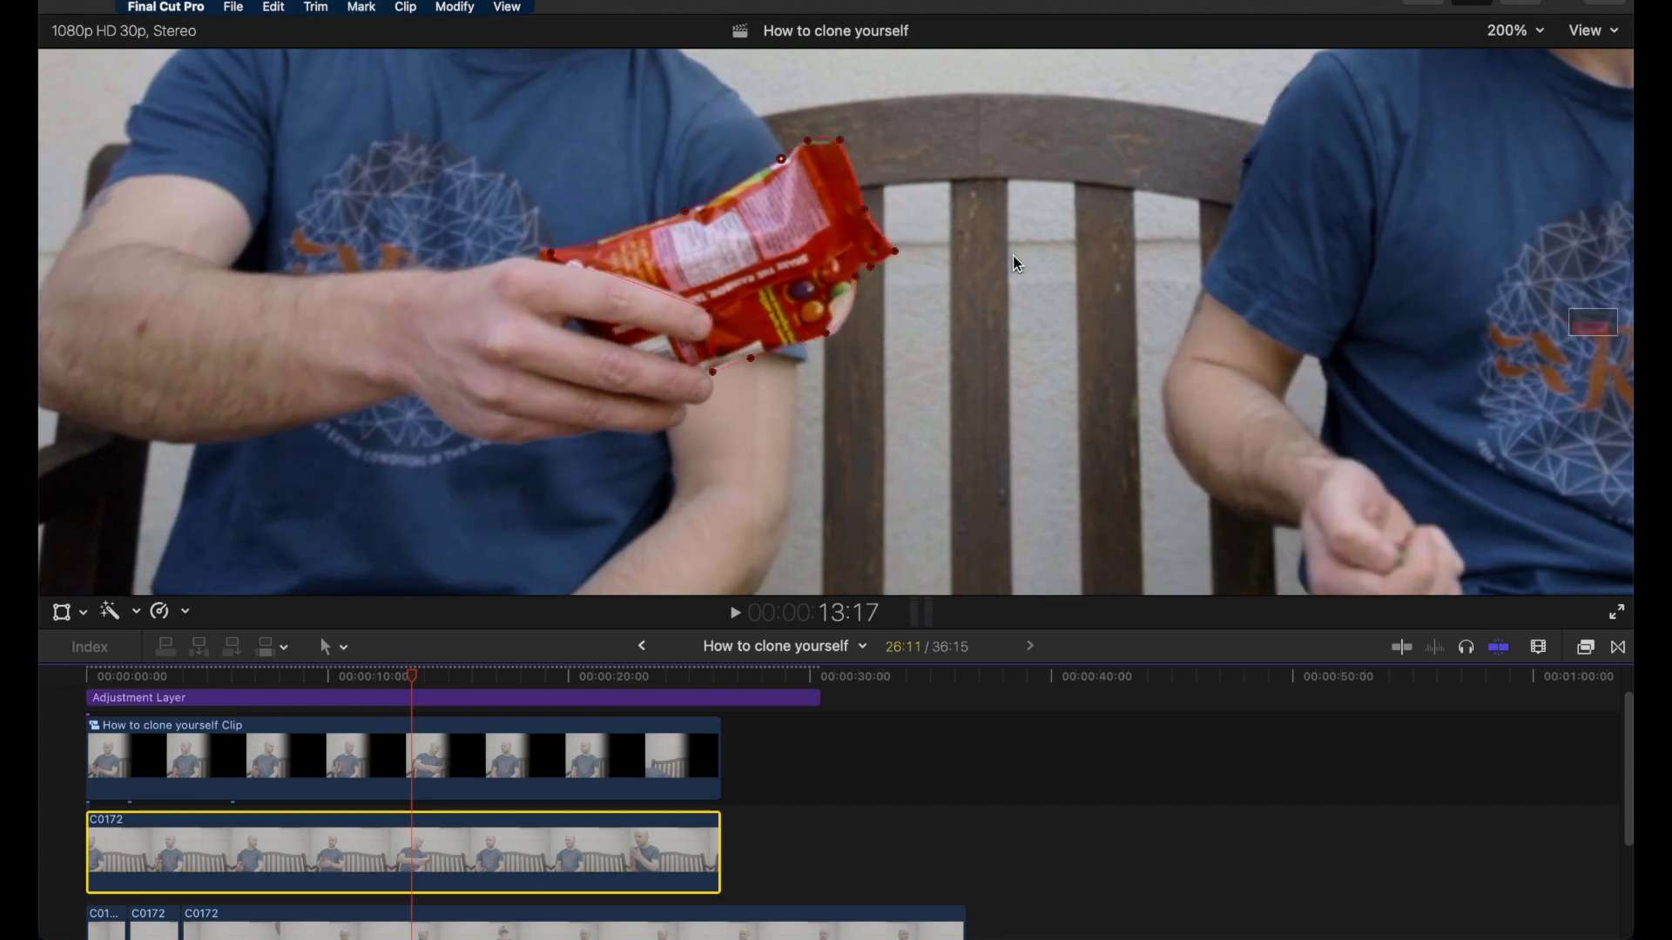
{"action": "key", "text": "super+4"}
{"action": "left_click", "coordinate": [1286, 106]}
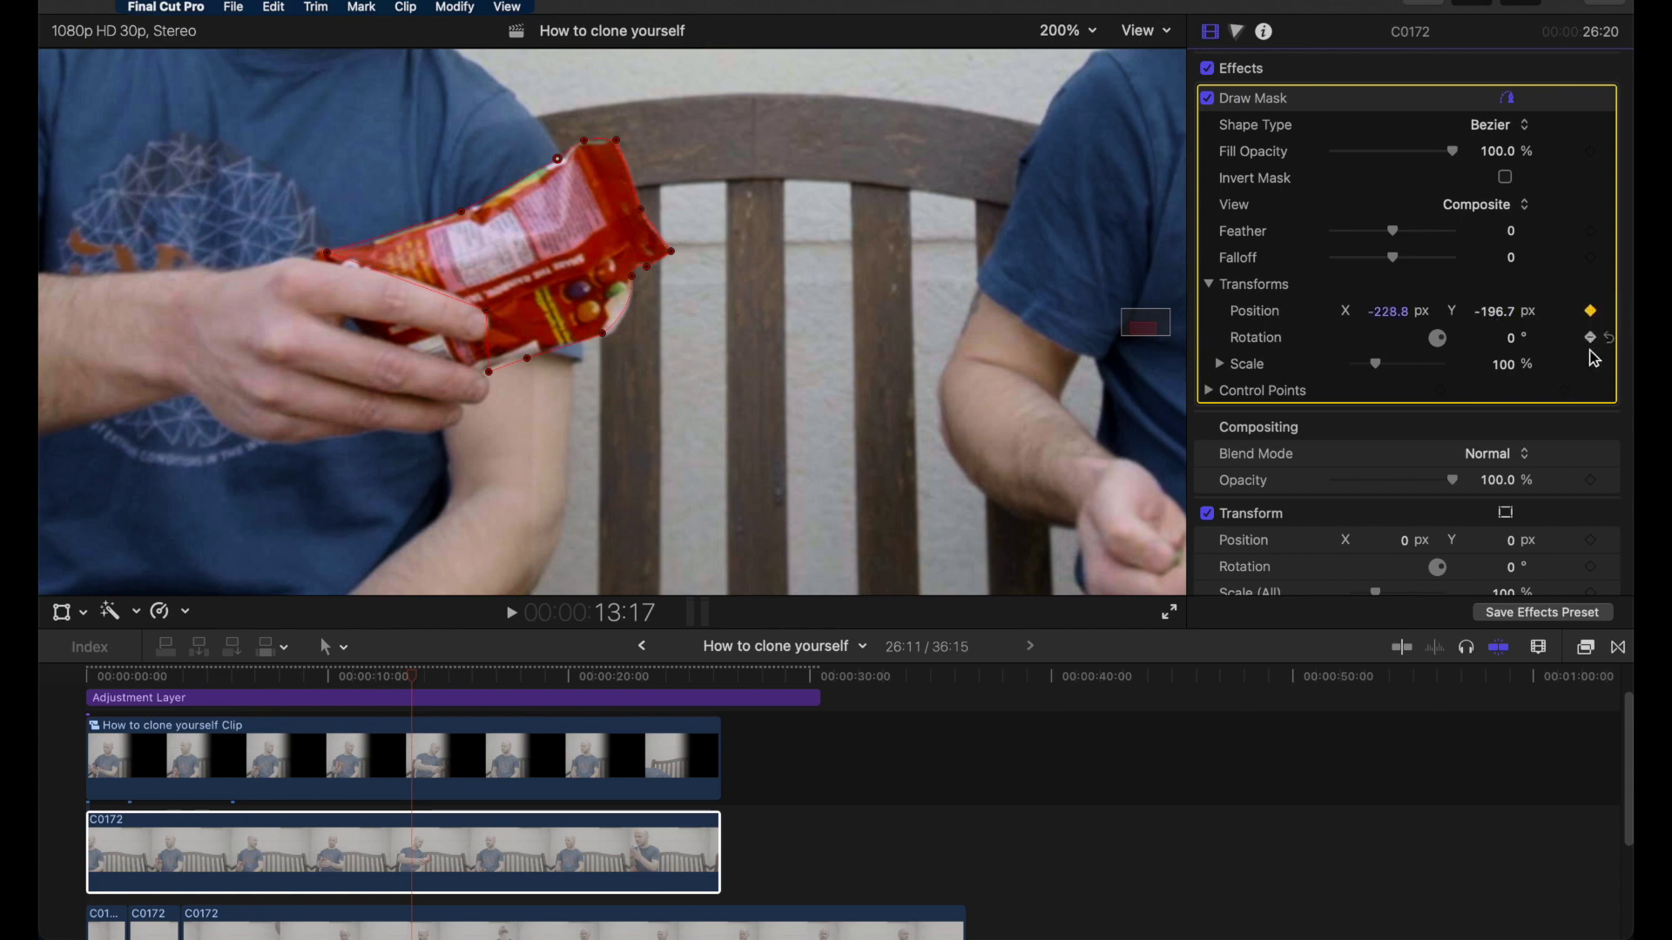
{"action": "left_click", "coordinate": [1565, 393]}
Move the mask over the packet at 13:27 and set the Draw Mask view to Original
{"action": "key", "text": "space"}
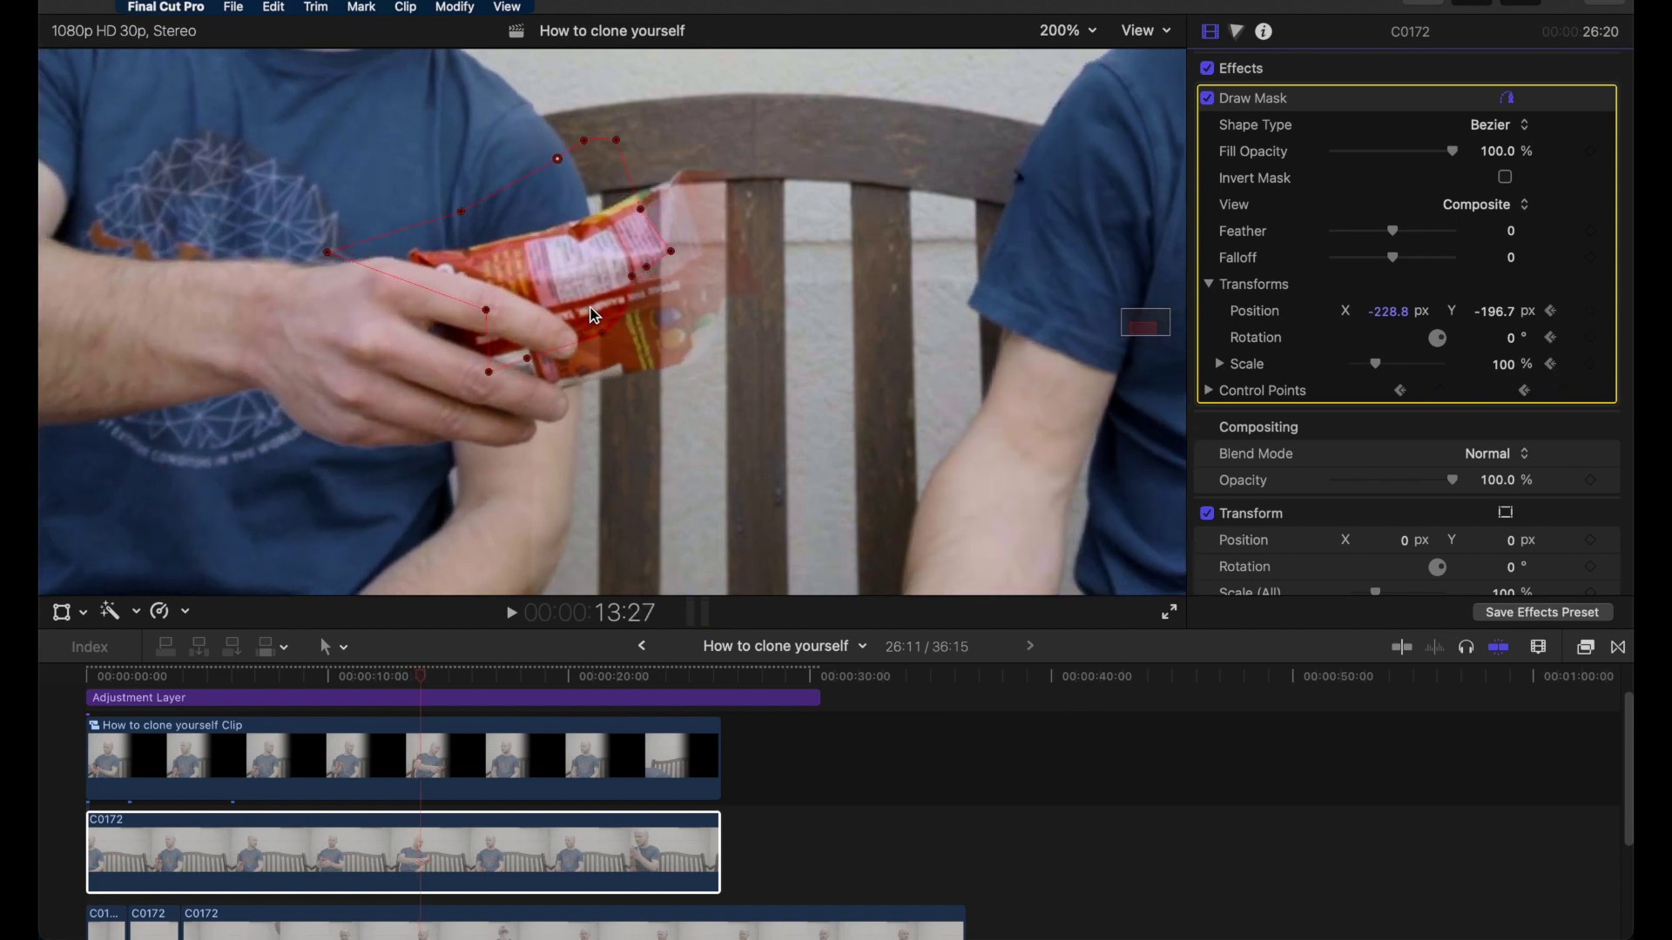
{"action": "mouse_move", "coordinate": [566, 289]}
{"action": "left_mouse_down"}
{"action": "mouse_move", "coordinate": [682, 301]}
{"action": "mouse_move", "coordinate": [691, 359]}
{"action": "left_mouse_up"}
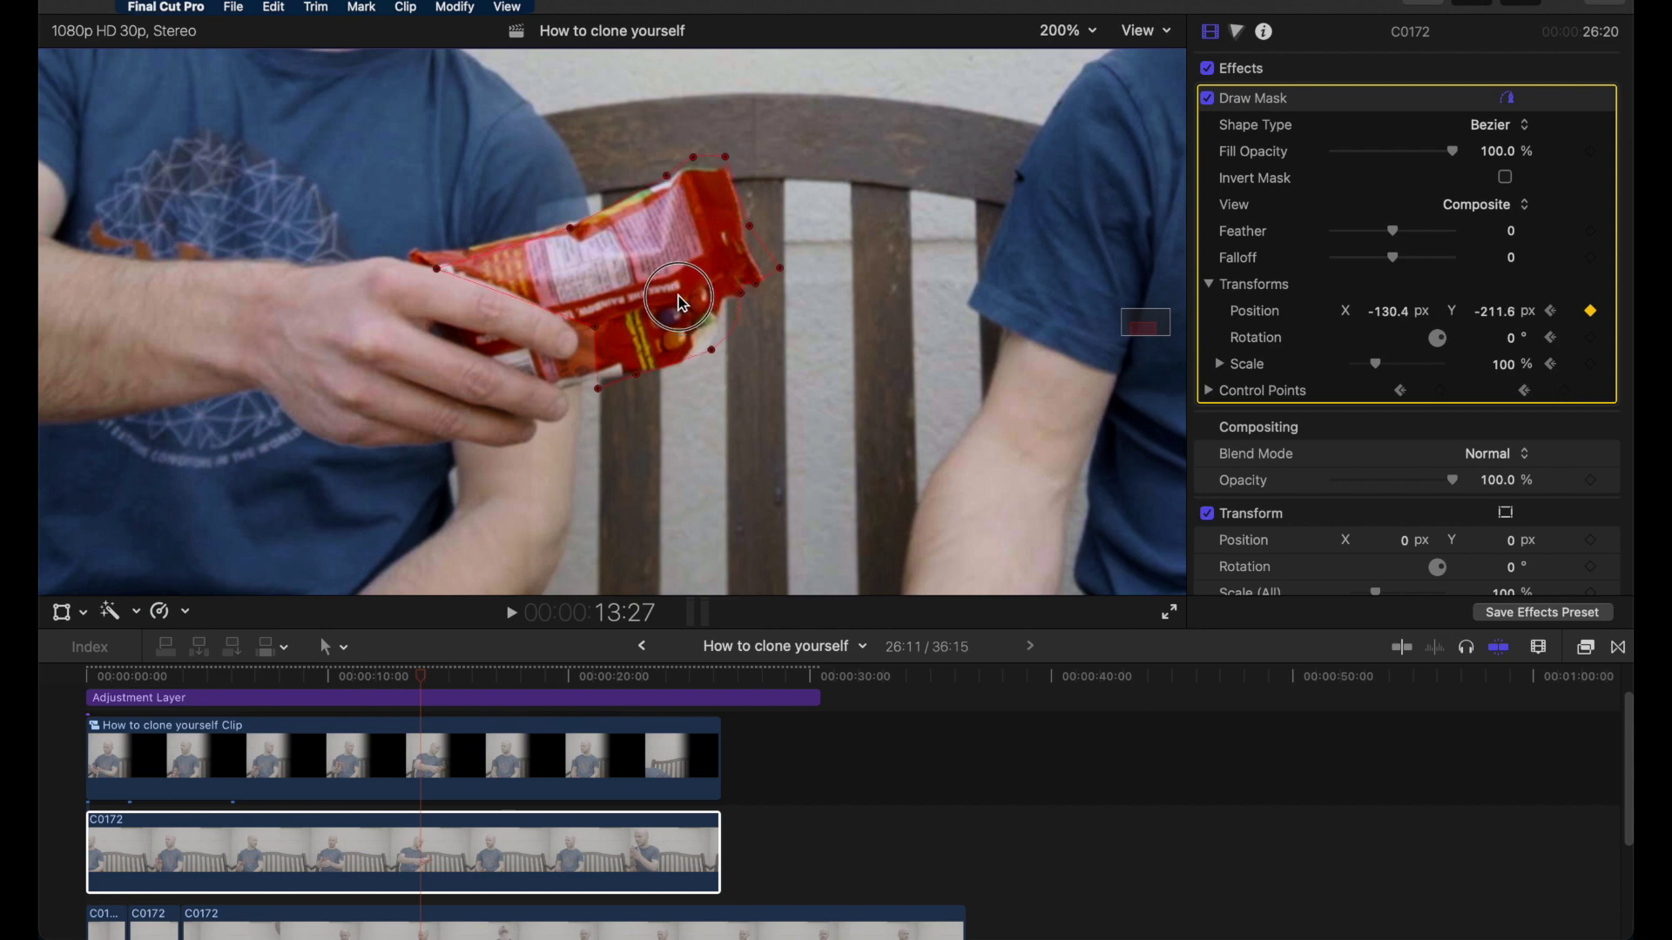
{"action": "left_click", "coordinate": [1499, 209]}
{"action": "left_click", "coordinate": [1494, 187]}
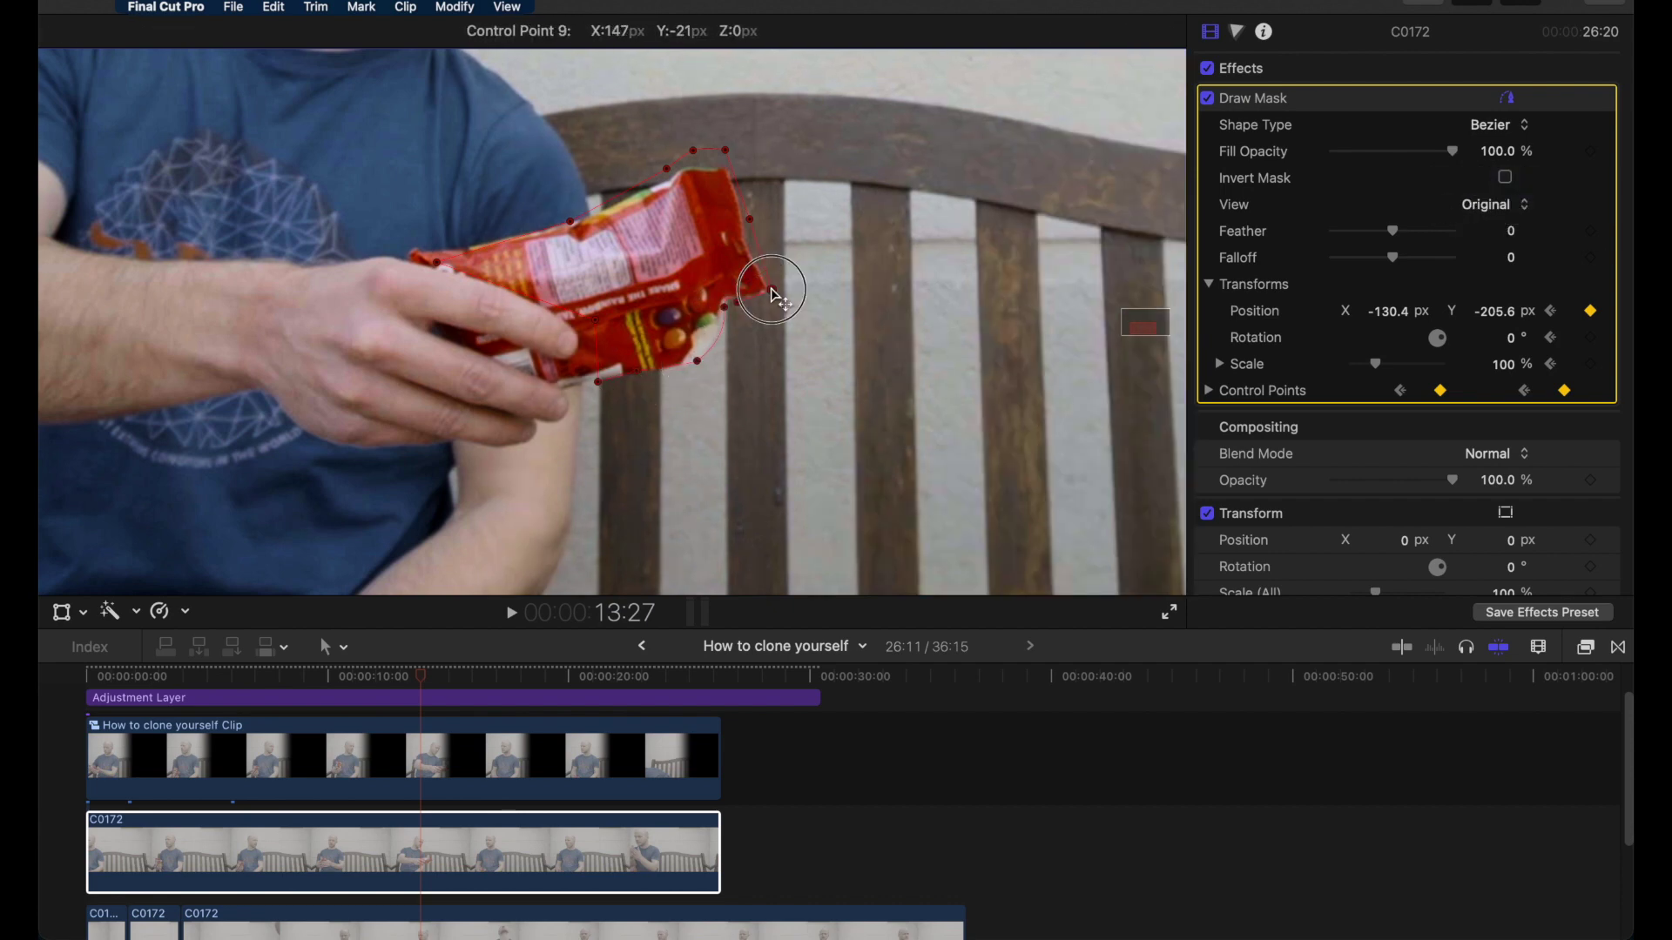
Advance frame by frame to 14:10, realigning the mask and its control points with the moving packet
{"action": "key", "text": "Right"}
{"action": "key", "text": "Right"}
{"action": "key", "text": "Right"}
{"action": "key", "text": "Right"}
{"action": "key", "text": "Right"}
{"action": "key", "text": "Right"}
{"action": "key", "text": "Right"}
{"action": "key", "text": "Right"}
{"action": "key", "text": "Right"}
{"action": "key", "text": "Right"}
{"action": "key", "text": "Right"}
{"action": "key", "text": "Right"}
{"action": "key", "text": "Right"}
{"action": "key", "text": "Right"}
{"action": "key", "text": "Right"}
{"action": "key", "text": "Right"}
{"action": "key", "text": "Right"}
{"action": "key", "text": "Right"}
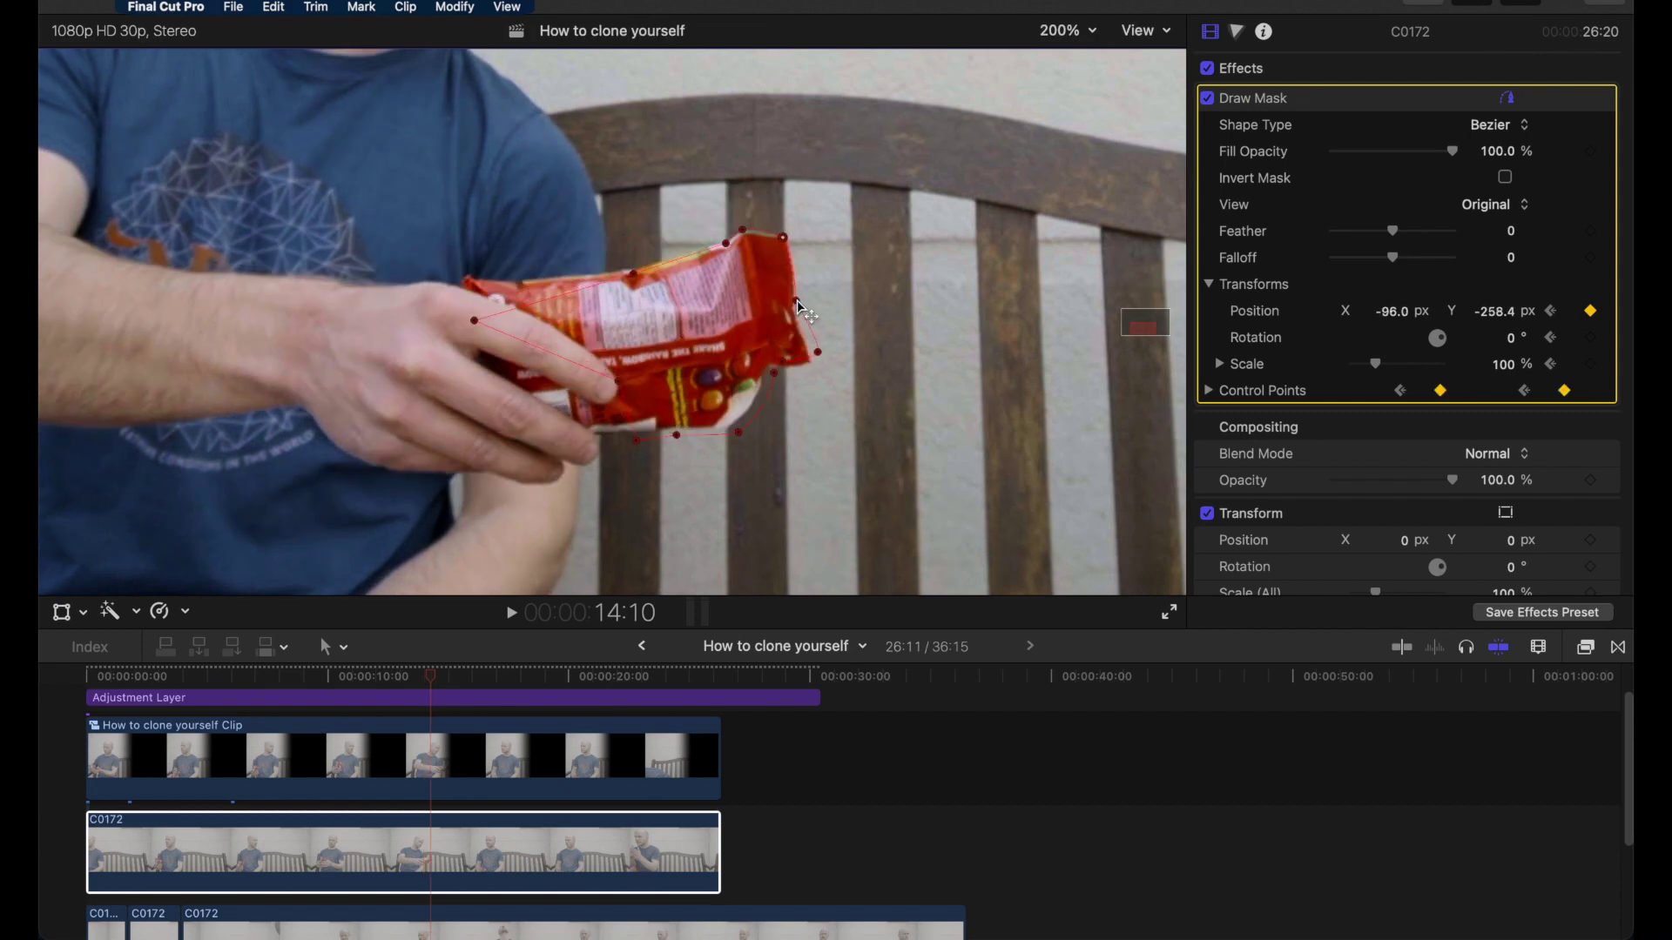
{"action": "mouse_move", "coordinate": [480, 328]}
{"action": "left_mouse_down"}
{"action": "mouse_move", "coordinate": [465, 296]}
{"action": "mouse_move", "coordinate": [585, 139]}
{"action": "mouse_move", "coordinate": [560, 52]}
{"action": "left_mouse_up"}
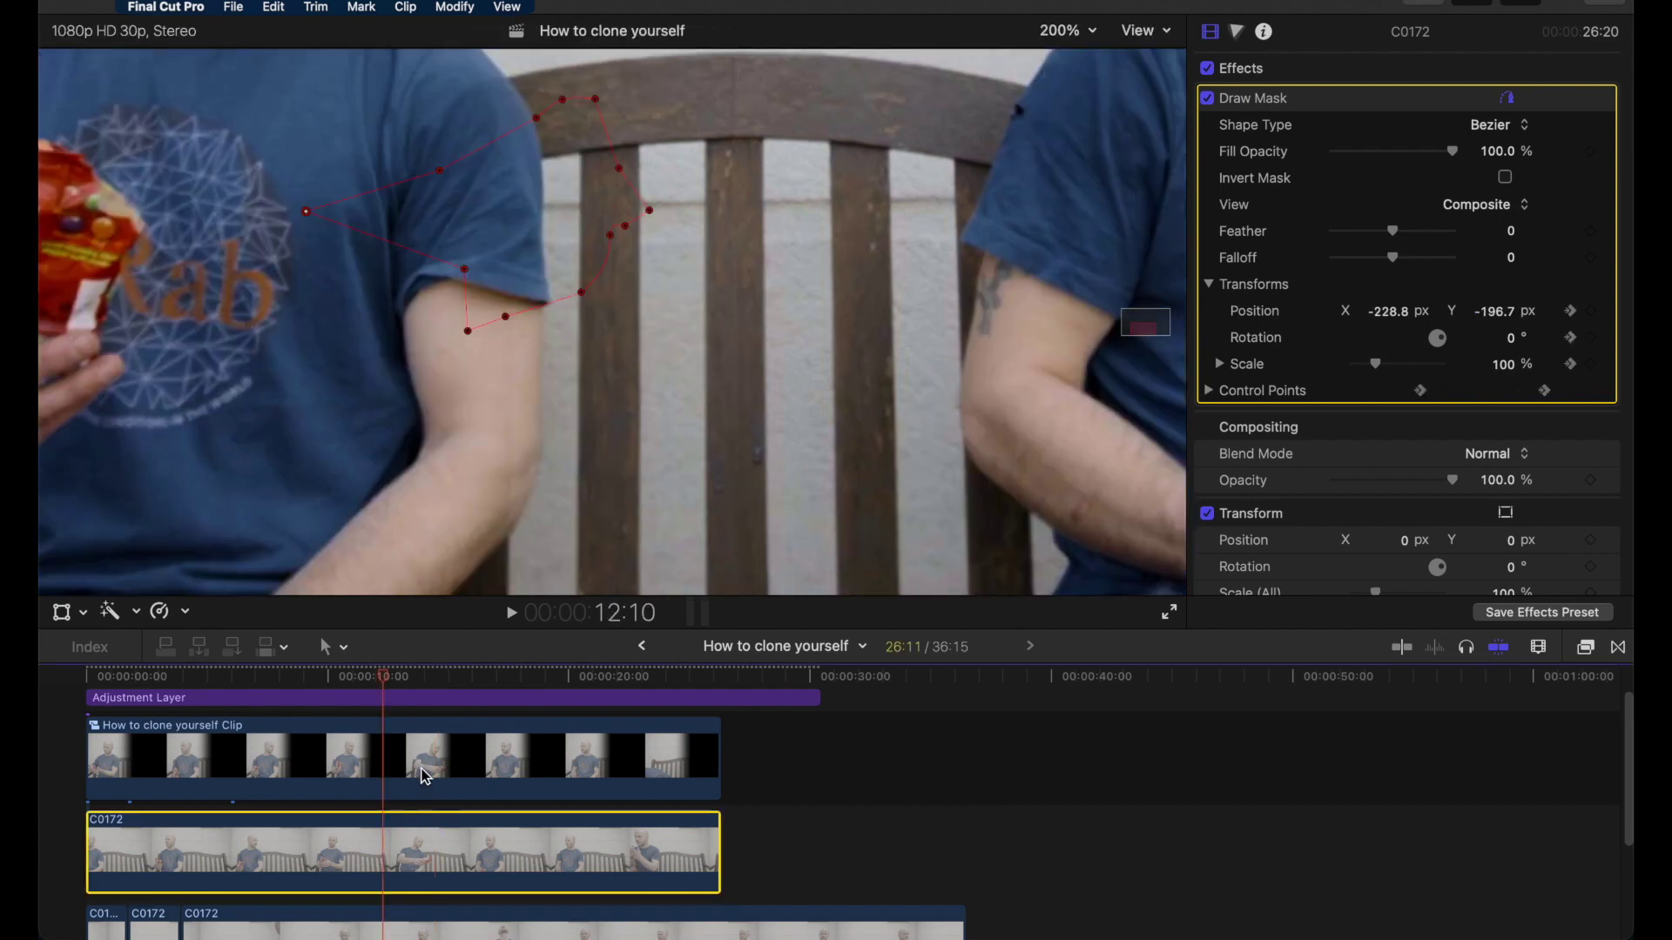
Adjust the Graduated Mask inside the compound clip to target X 0.35 and center X -0.19, and return to the main project
{"action": "double_click", "coordinate": [424, 775]}
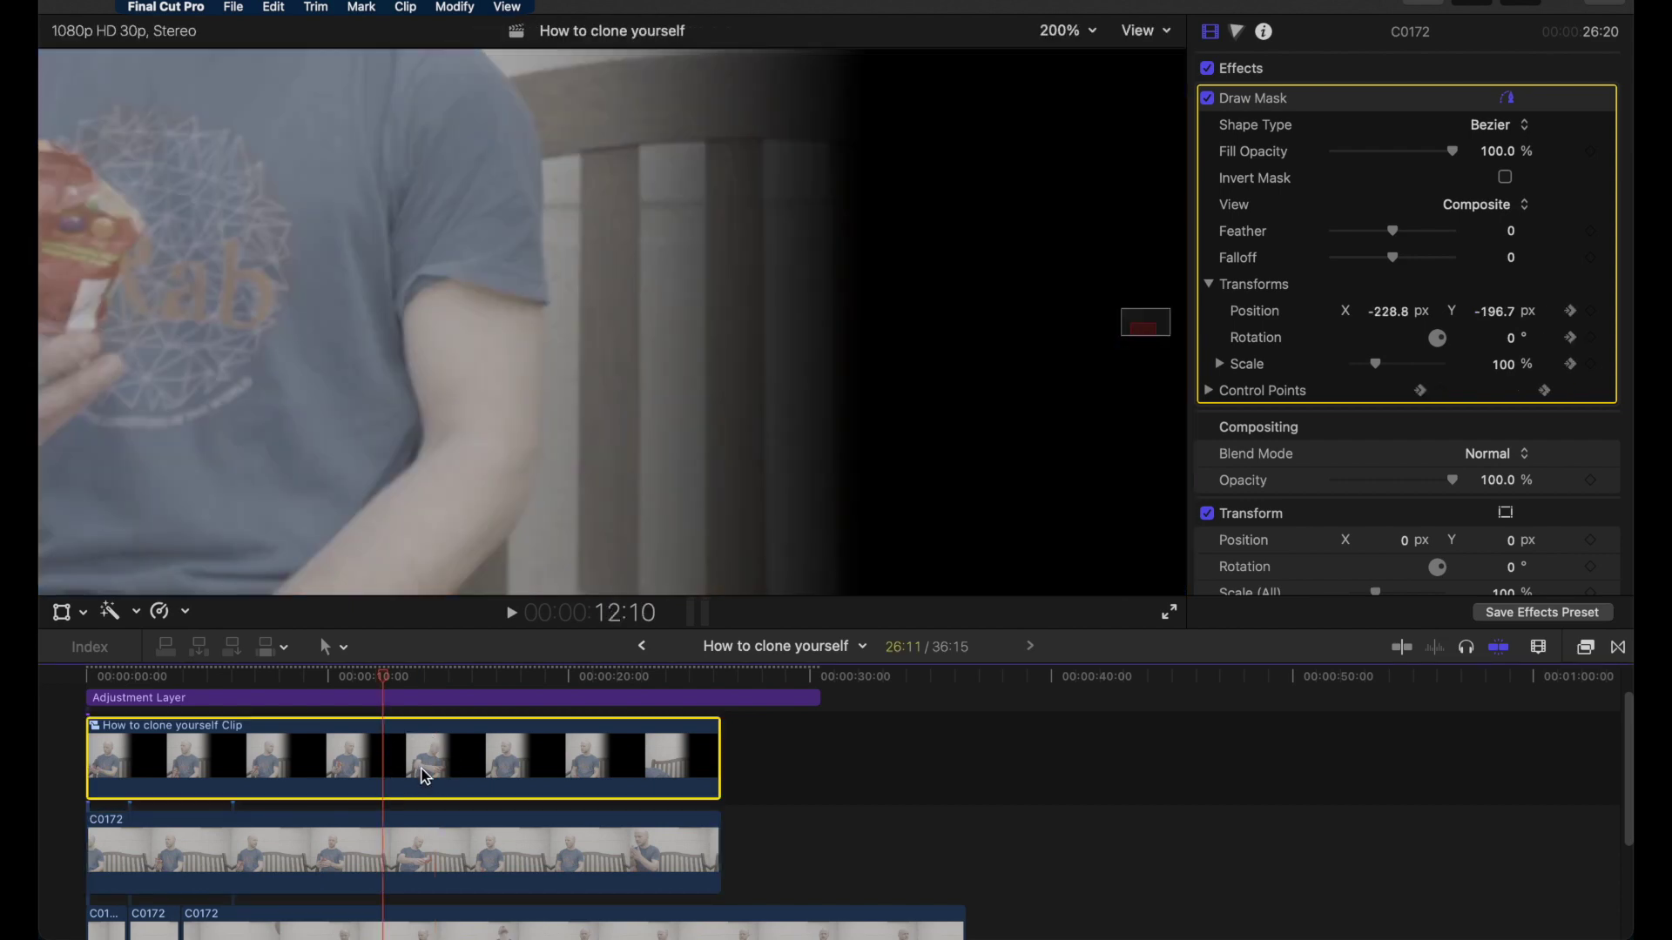
{"action": "left_click_drag", "start_coordinate": [709, 322], "coordinate": [695, 324]}
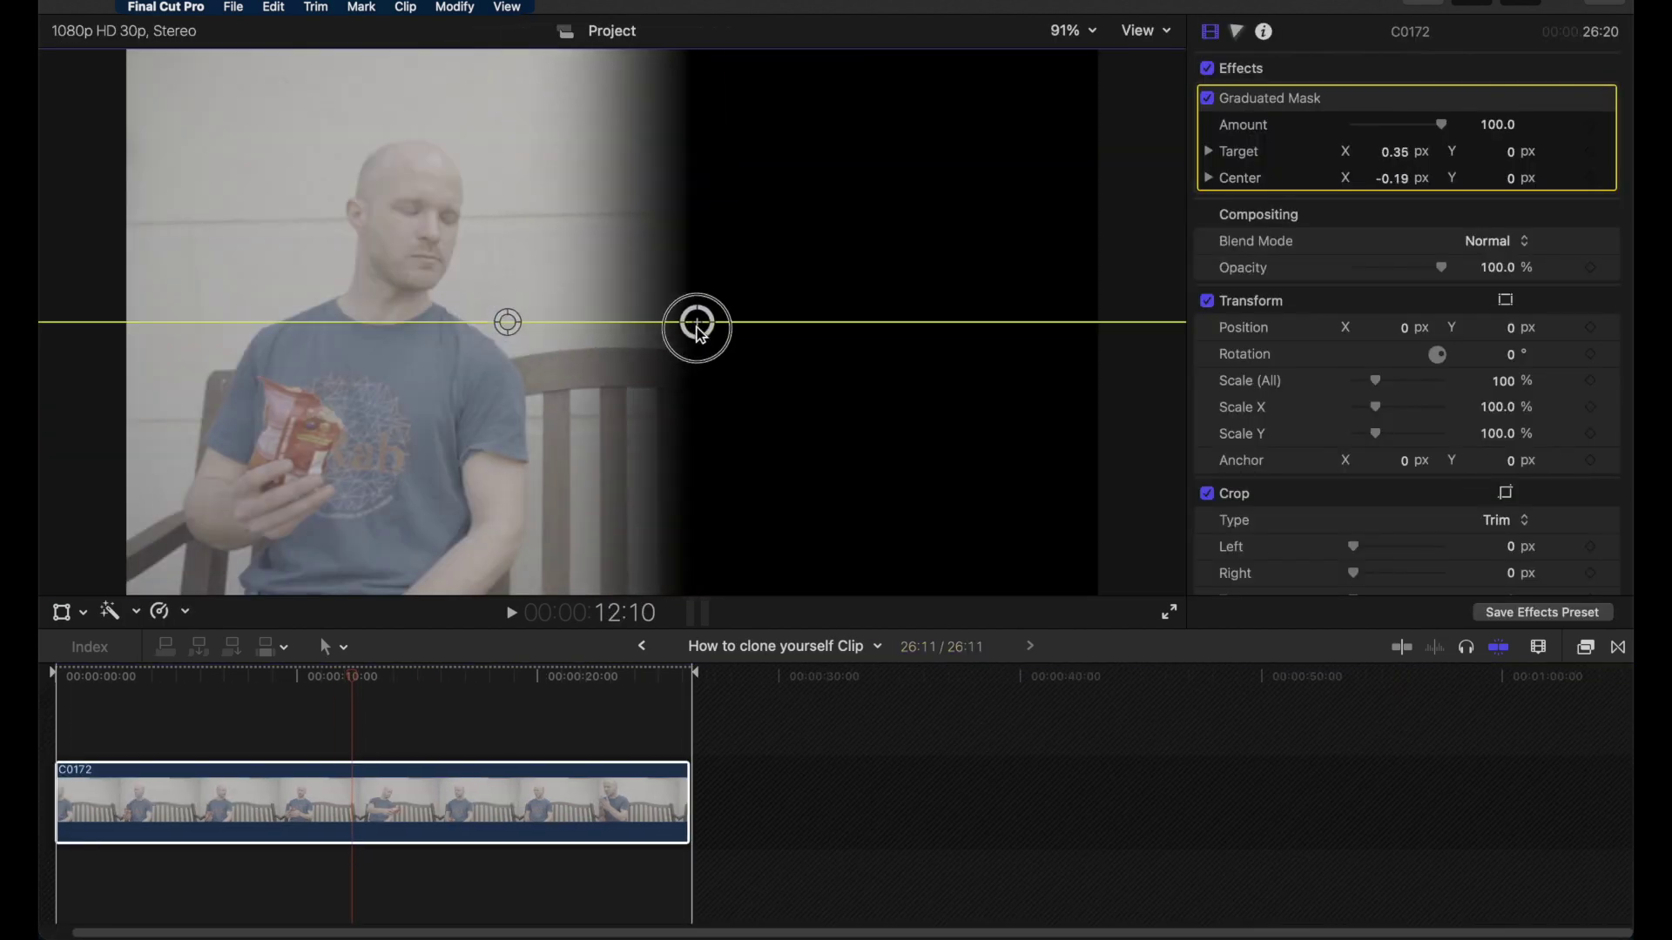
{"action": "left_click", "coordinate": [642, 646]}
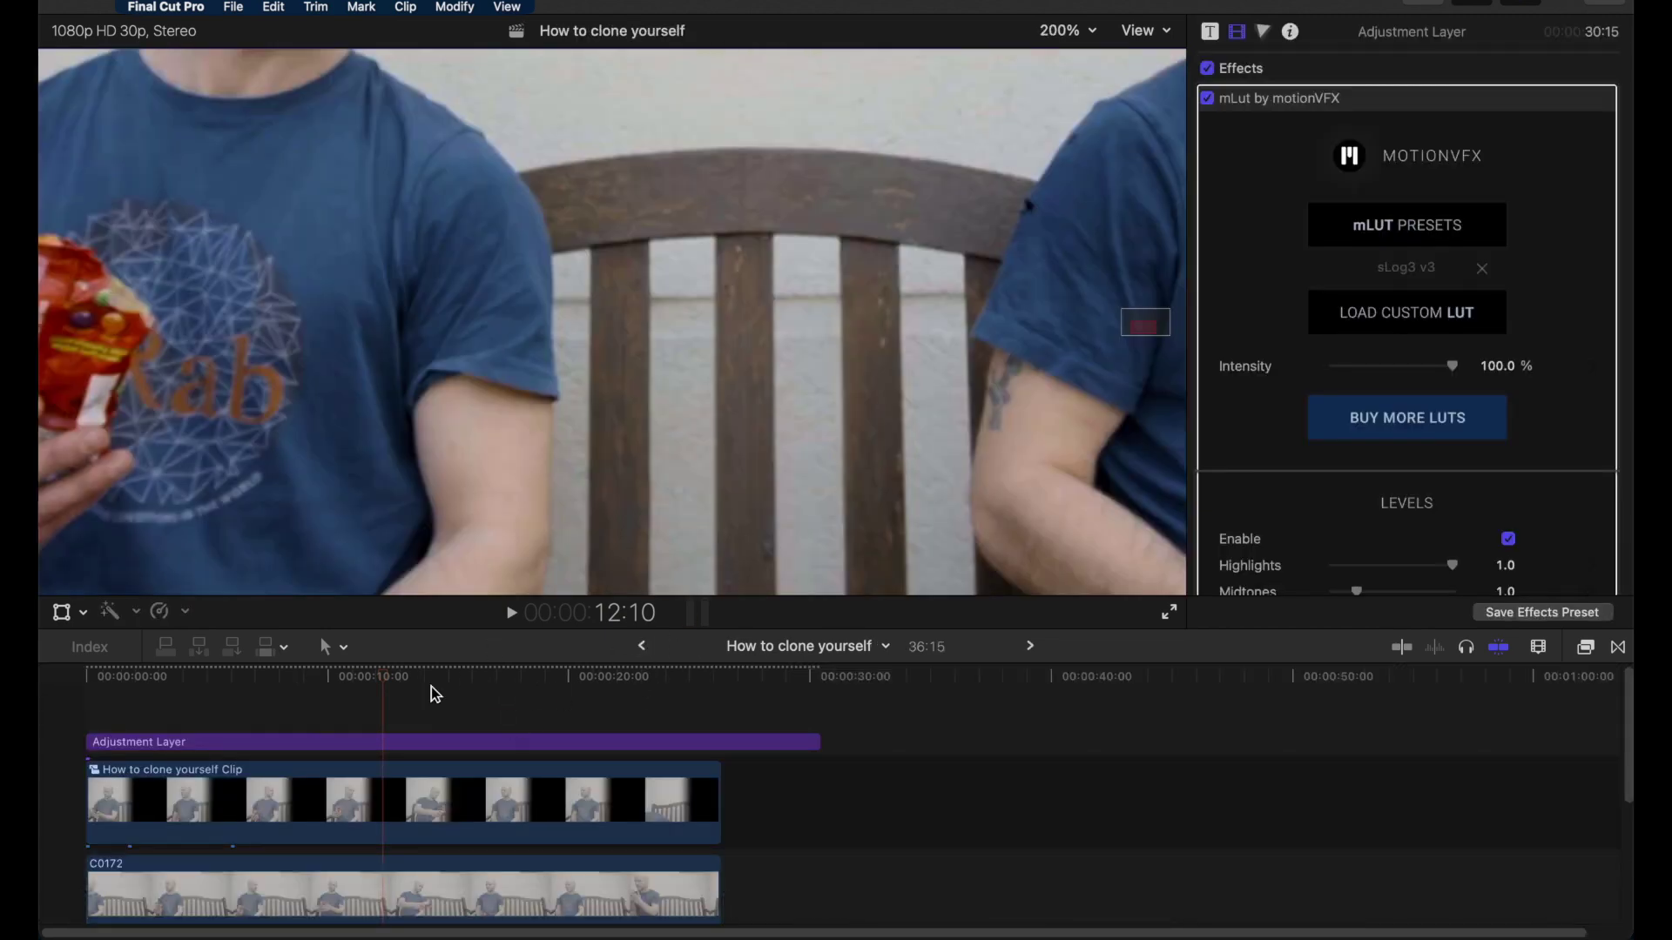
Advance frame by frame from 14:19 to 14:24, realigning the Draw Mask's position and control points with the packet
{"action": "left_click", "coordinate": [433, 683]}
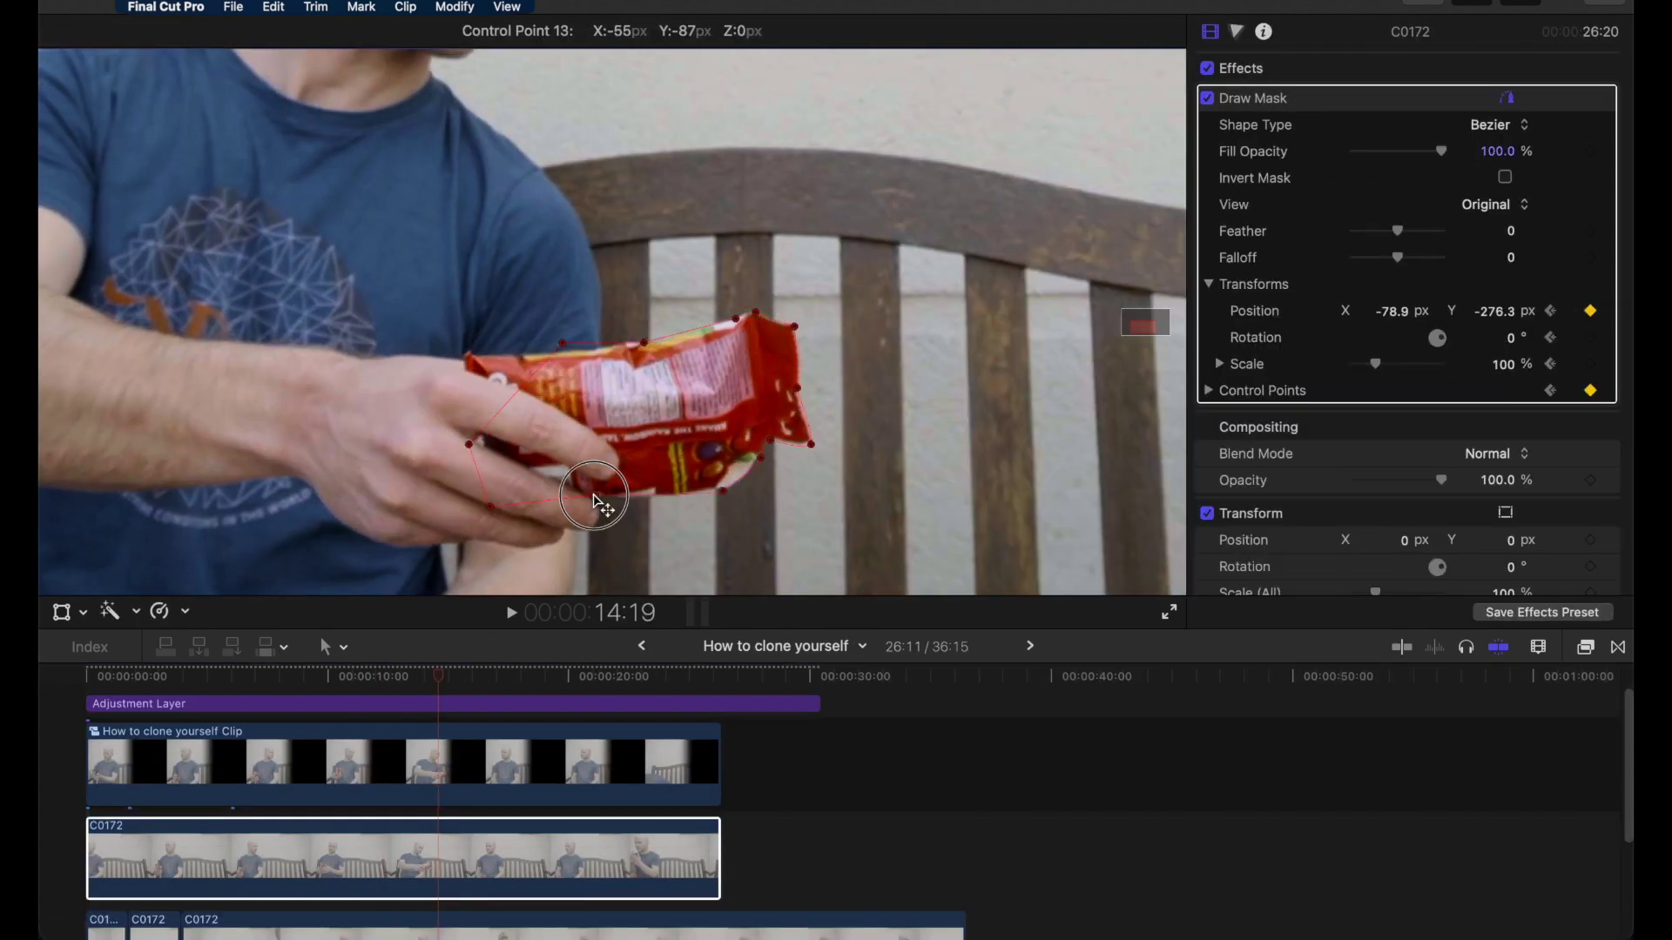
{"action": "key", "text": "Right"}
{"action": "key", "text": "Right"}
{"action": "key", "text": "Right"}
{"action": "key", "text": "Right"}
{"action": "key", "text": "Right"}
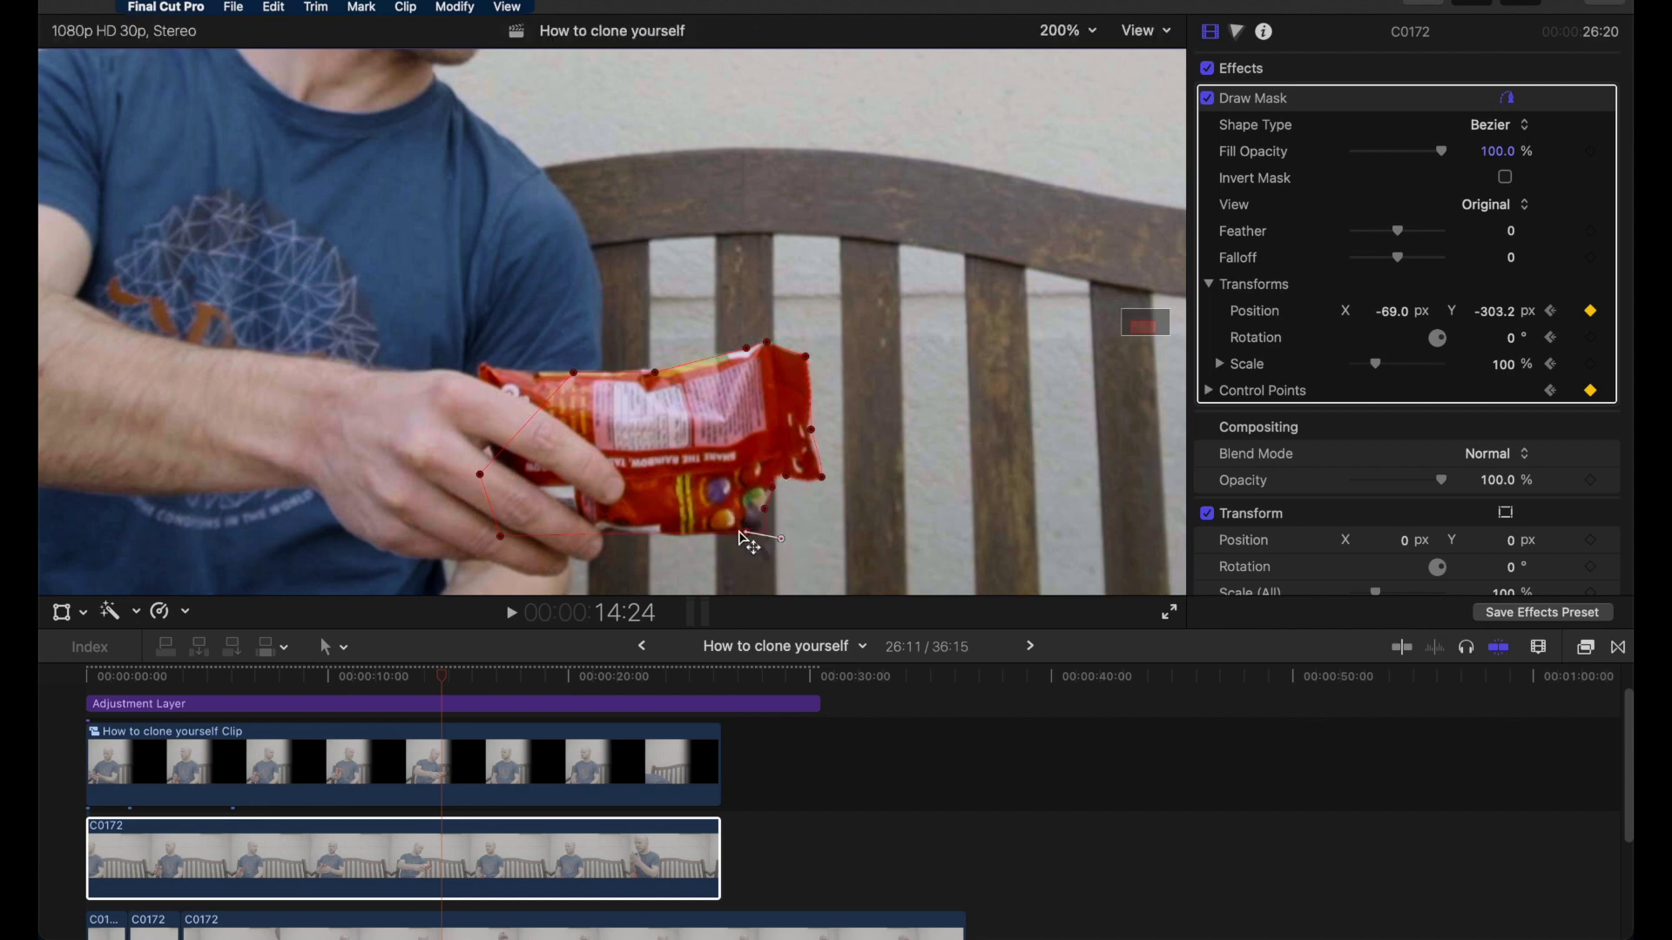
Advance to 15:10, then move and rotate the mask so that it follows the raised, tilted packet
{"action": "key", "text": "Right"}
{"action": "key", "text": "Right"}
{"action": "key", "text": "Right"}
{"action": "key", "text": "Right"}
{"action": "key", "text": "Right"}
{"action": "key", "text": "Right"}
{"action": "key", "text": "Right"}
{"action": "key", "text": "Right"}
{"action": "key", "text": "Right"}
{"action": "key", "text": "Right"}
{"action": "key", "text": "Right"}
{"action": "key", "text": "Right"}
{"action": "key", "text": "Right"}
{"action": "key", "text": "Right"}
{"action": "key", "text": "Right"}
{"action": "key", "text": "Right"}
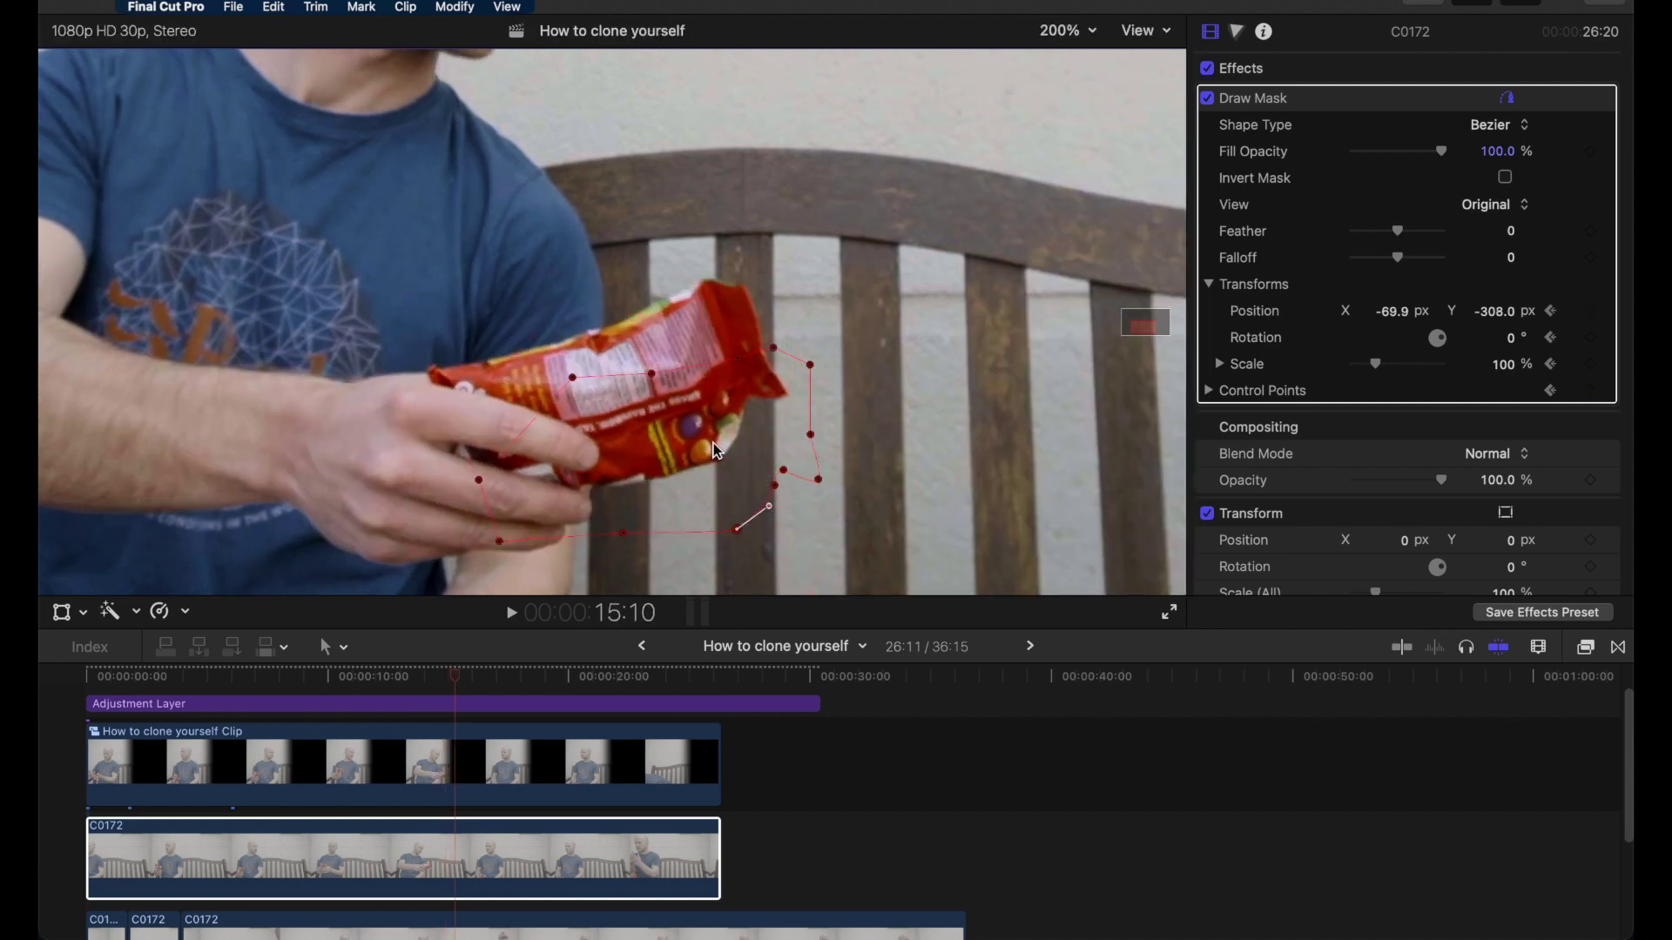
{"action": "left_click_drag", "start_coordinate": [715, 450], "coordinate": [695, 384]}
{"action": "left_click", "coordinate": [1511, 338]}
{"action": "type", "text": "16"}
{"action": "key", "text": "Return"}
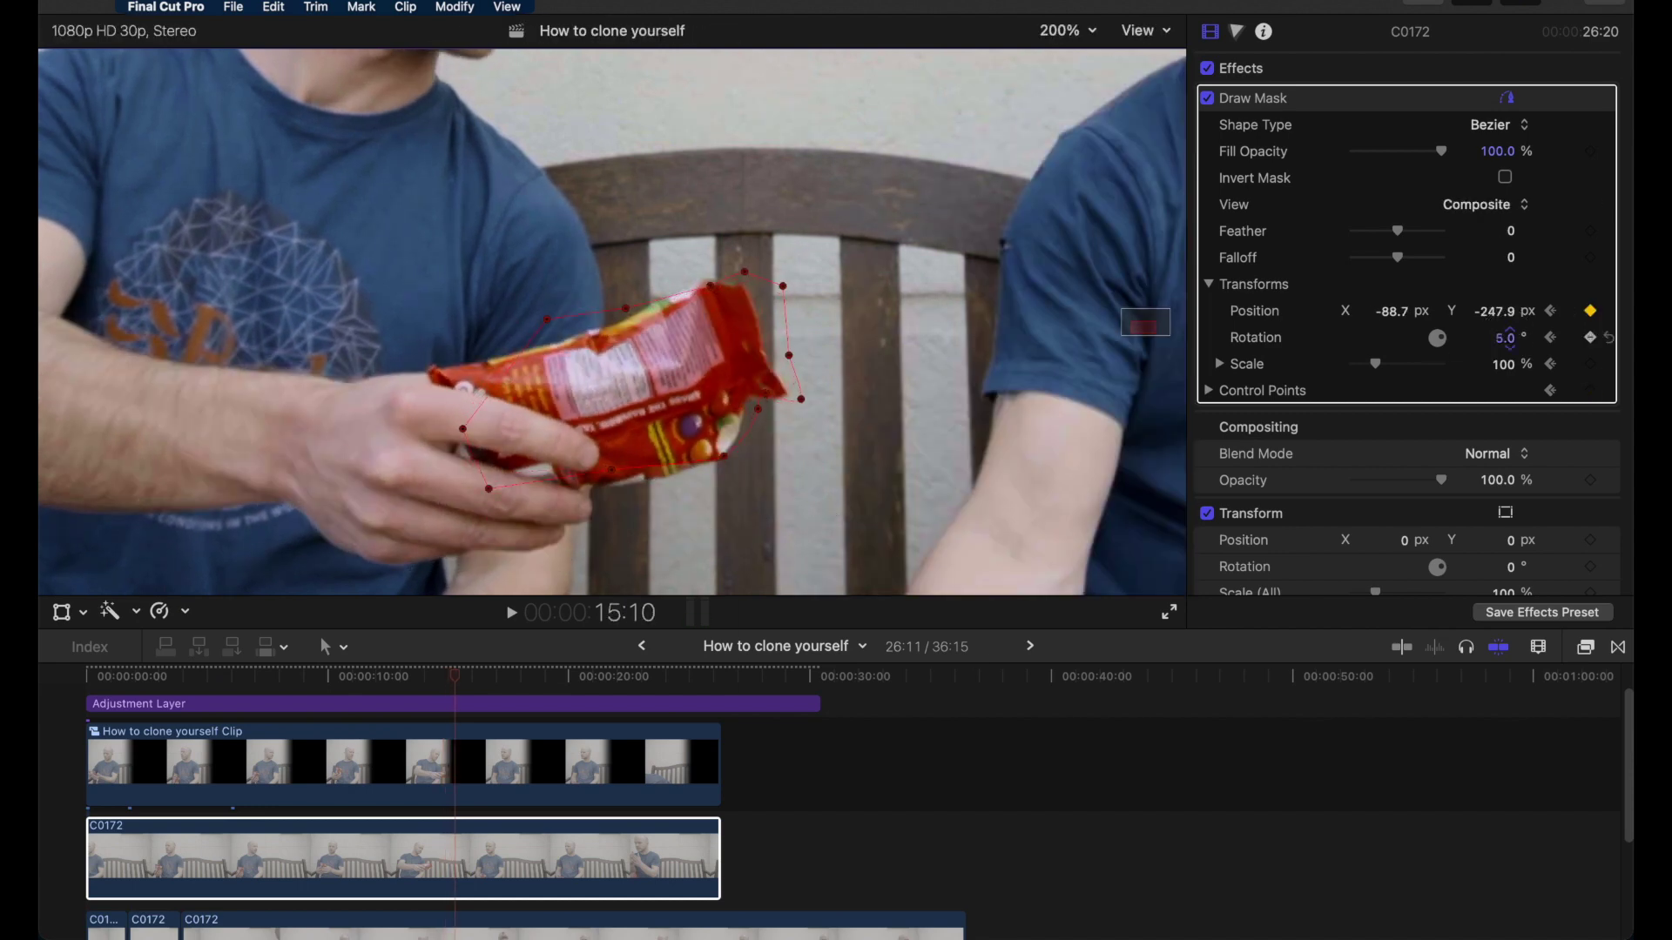
Fit the mask to the tilting packet up to 15:14, adjusting position, control points and a rotation of 36.8°
{"action": "left_click_drag", "start_coordinate": [616, 438], "coordinate": [599, 462]}
{"action": "key", "text": "Right"}
{"action": "key", "text": "Right"}
{"action": "key", "text": "Right"}
{"action": "key", "text": "Right"}
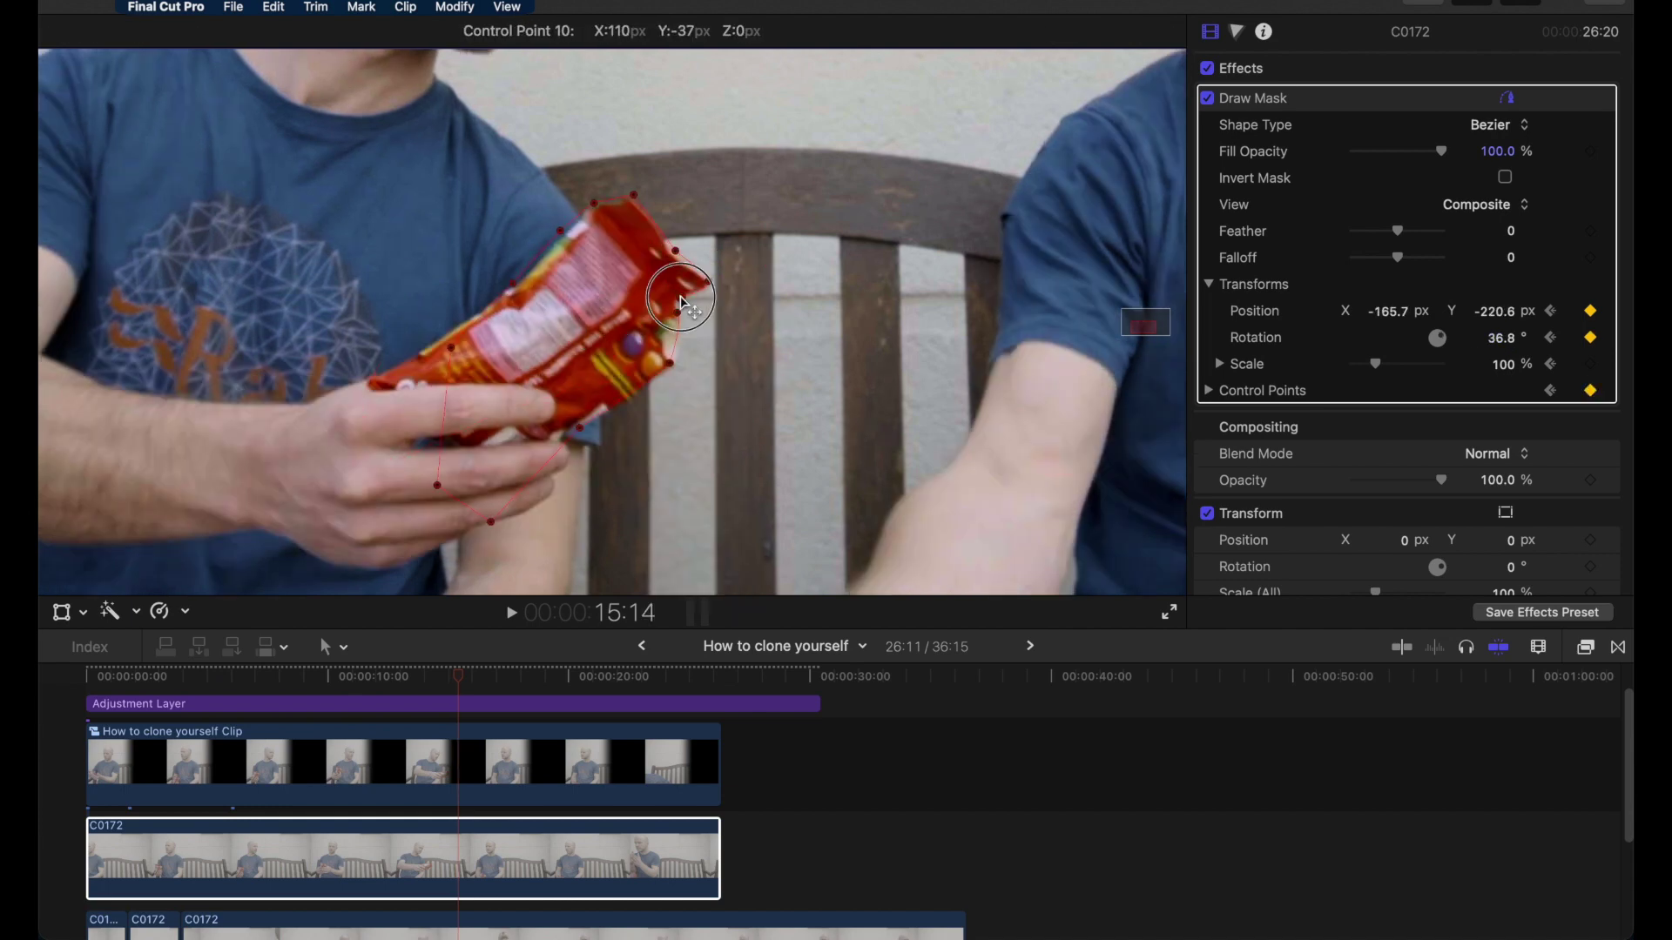
{"action": "key", "text": "Right"}
{"action": "key", "text": "Right"}
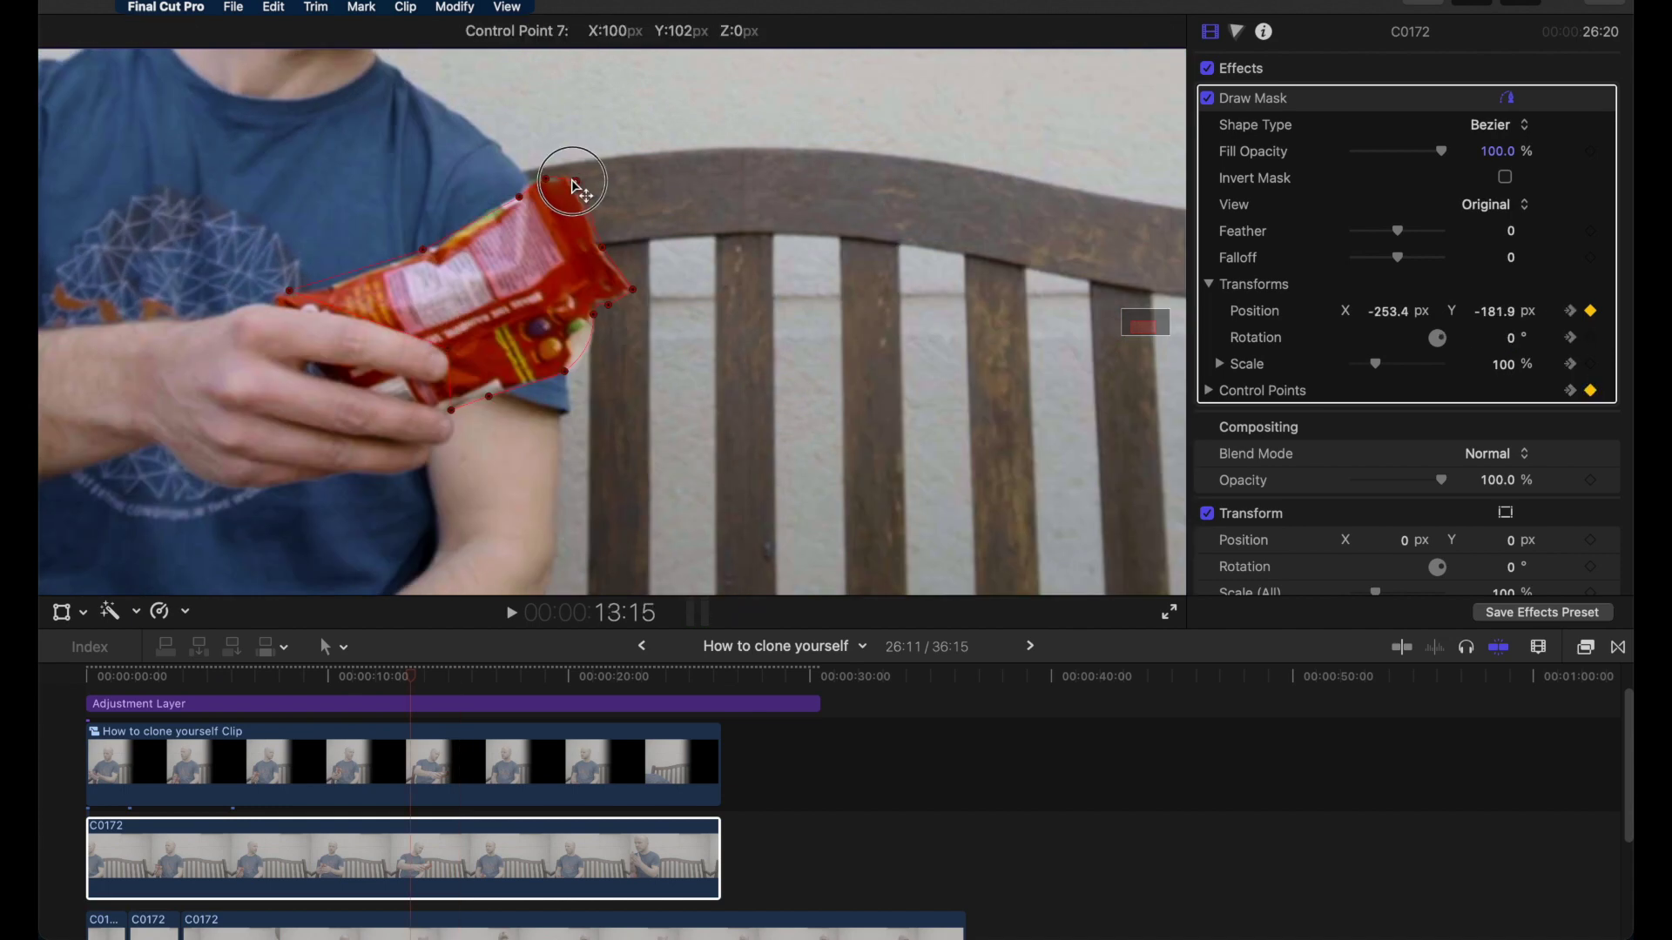
Refine the mask's control point at the packet's upper corner at 13:15 and set the Draw Mask view to Composite
{"action": "left_click_drag", "start_coordinate": [575, 186], "coordinate": [575, 183]}
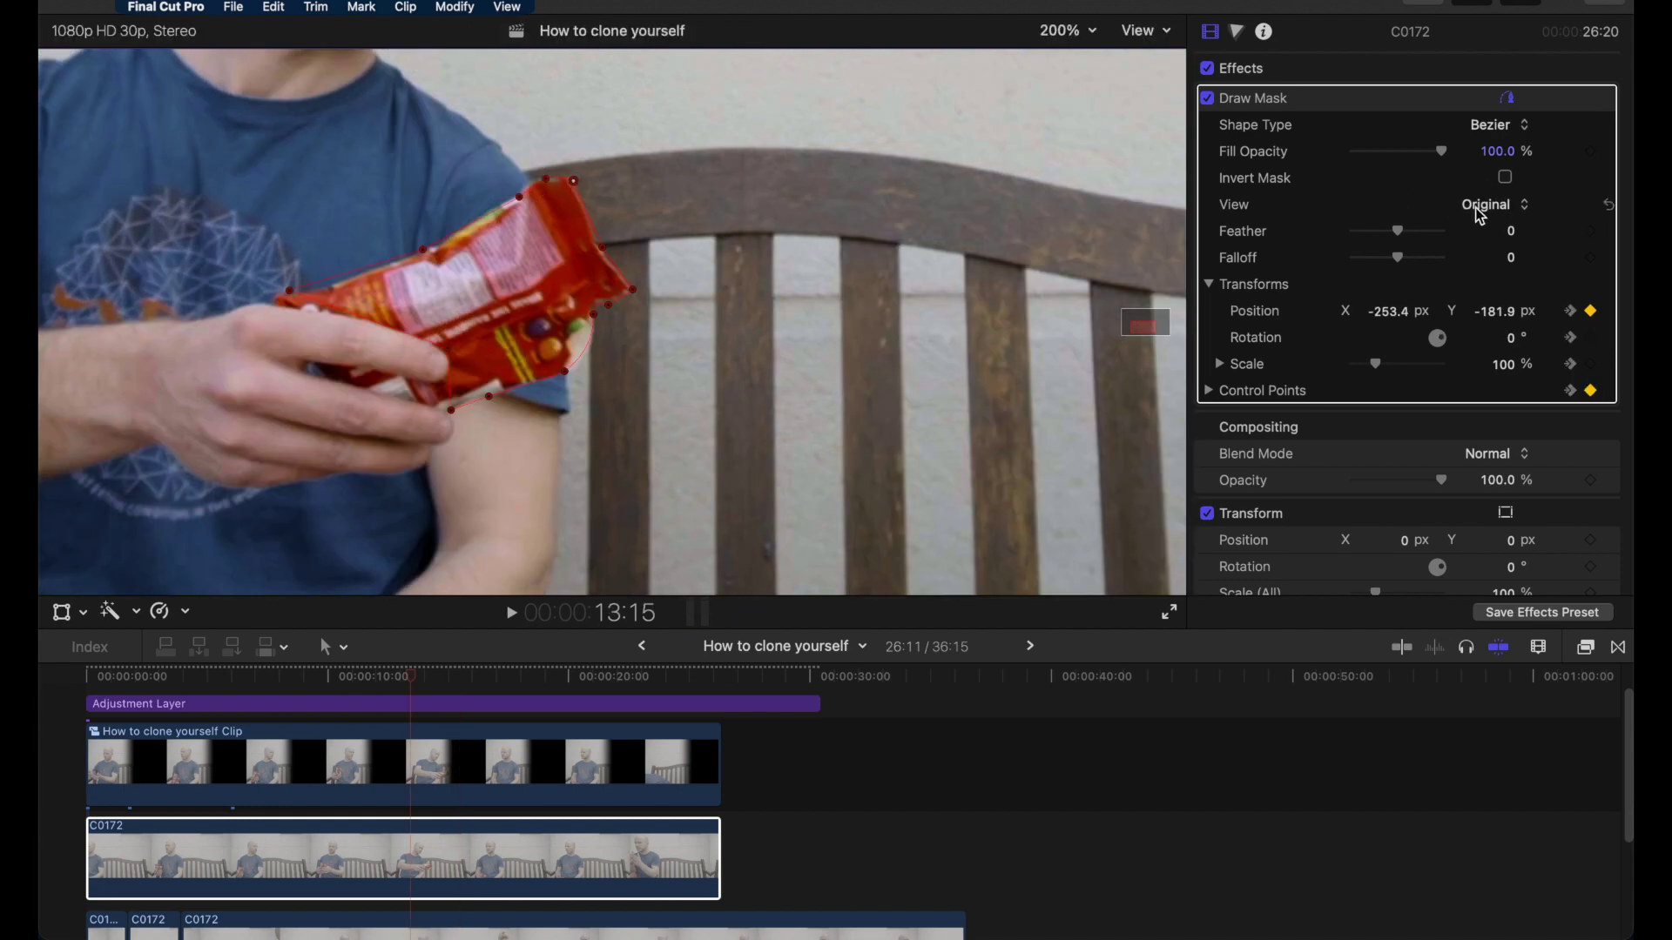
{"action": "left_click", "coordinate": [1481, 213]}
{"action": "left_click", "coordinate": [1485, 230]}
Play back the packet hand-over to check the keyframed mask
{"action": "left_click", "coordinate": [348, 678]}
{"action": "key", "text": "space"}
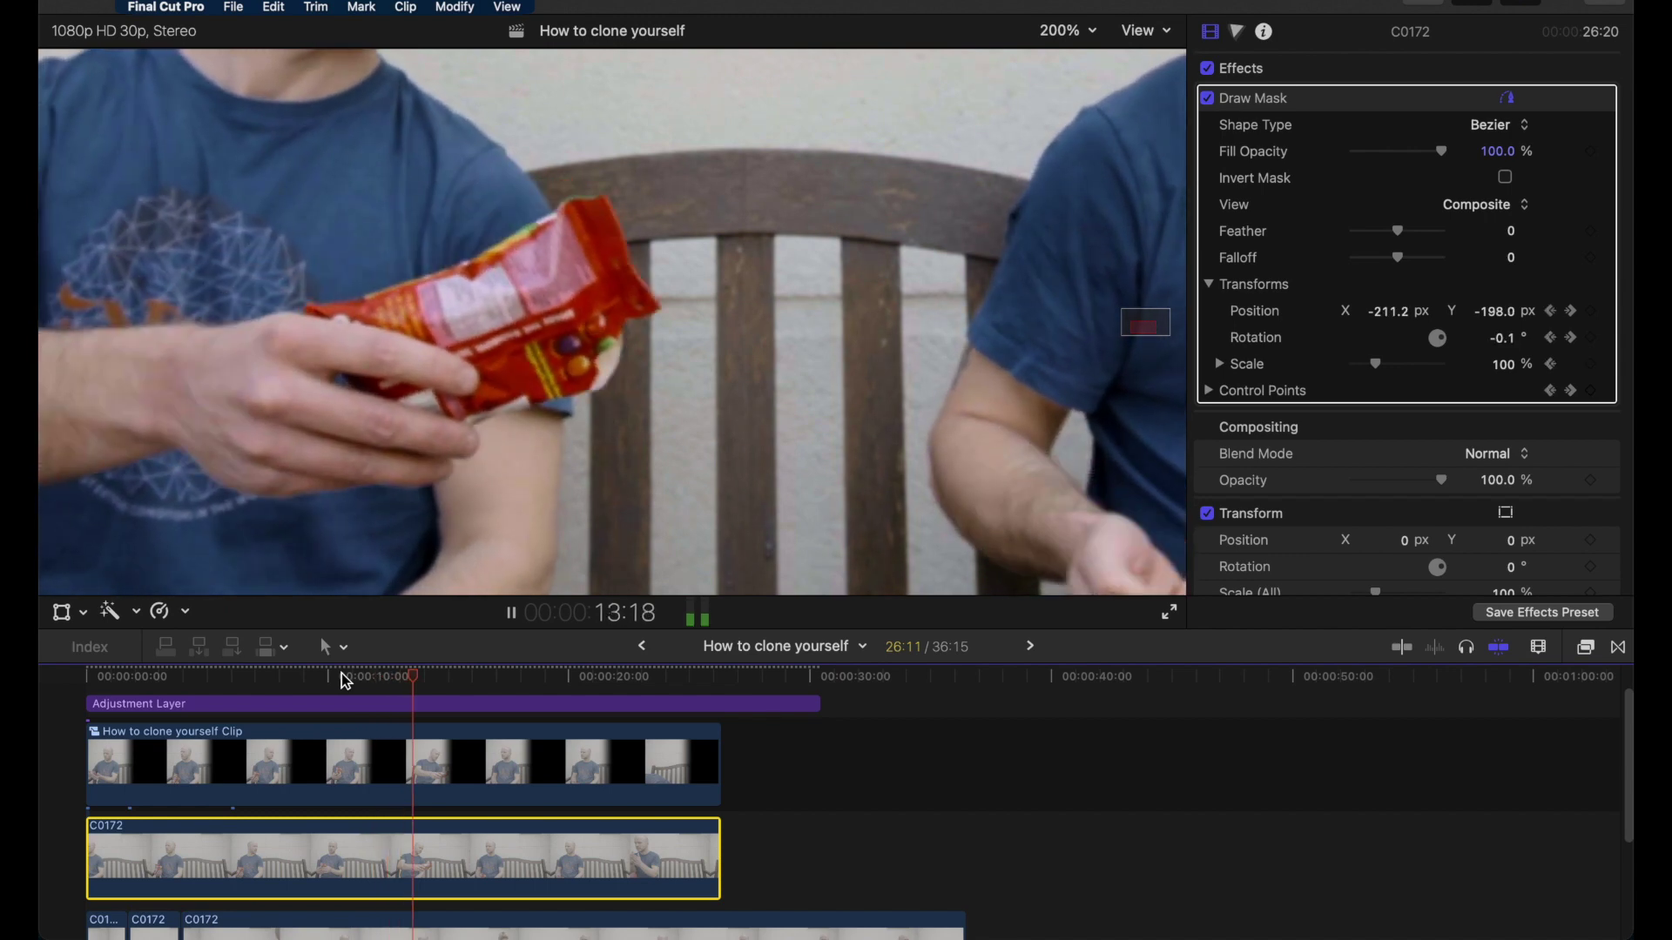
{"action": "key", "text": "space"}
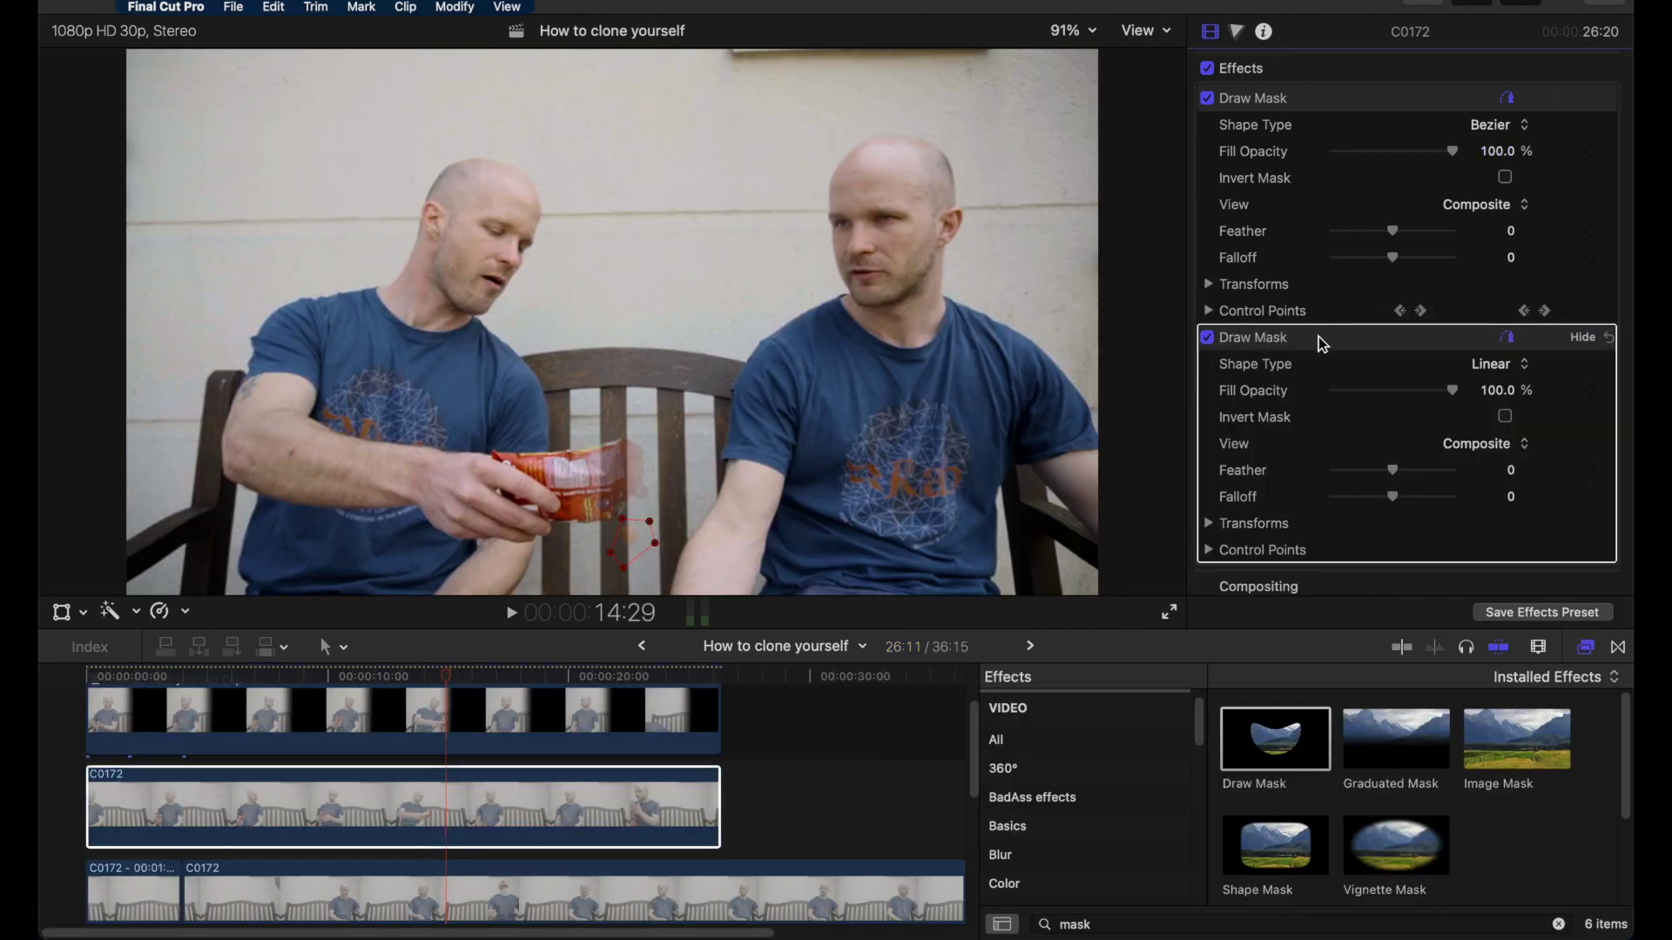
Delete the second Draw Mask from C0172 and duplicate the clip directly below itself
{"action": "left_click", "coordinate": [1318, 337]}
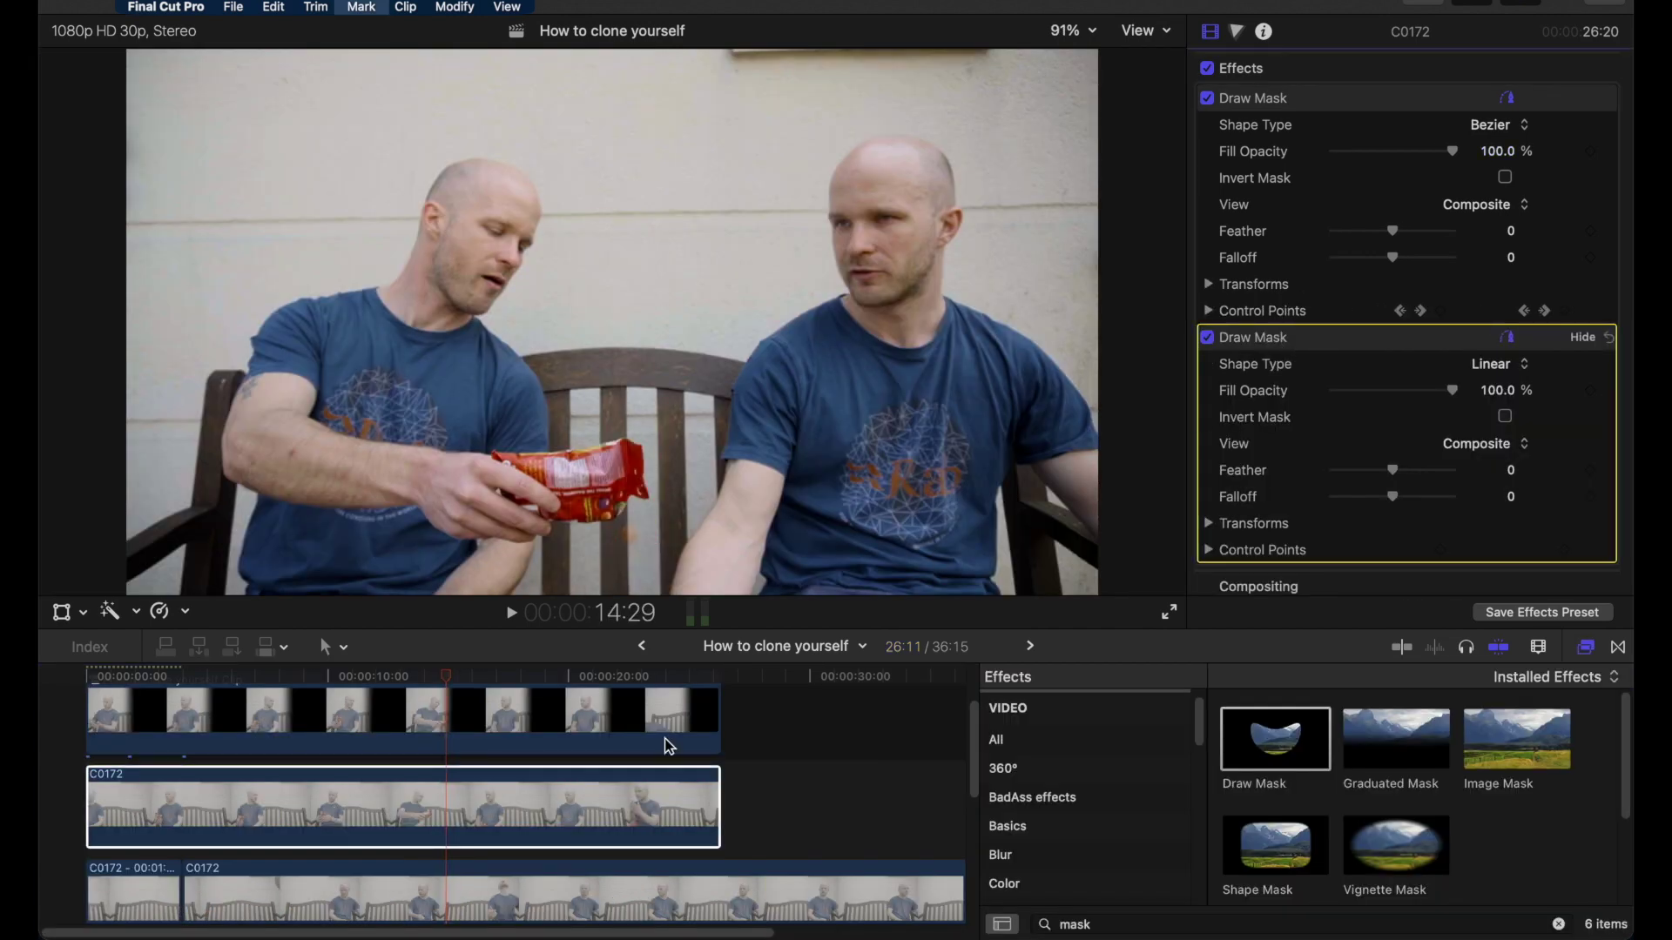
{"action": "key", "text": "Delete"}
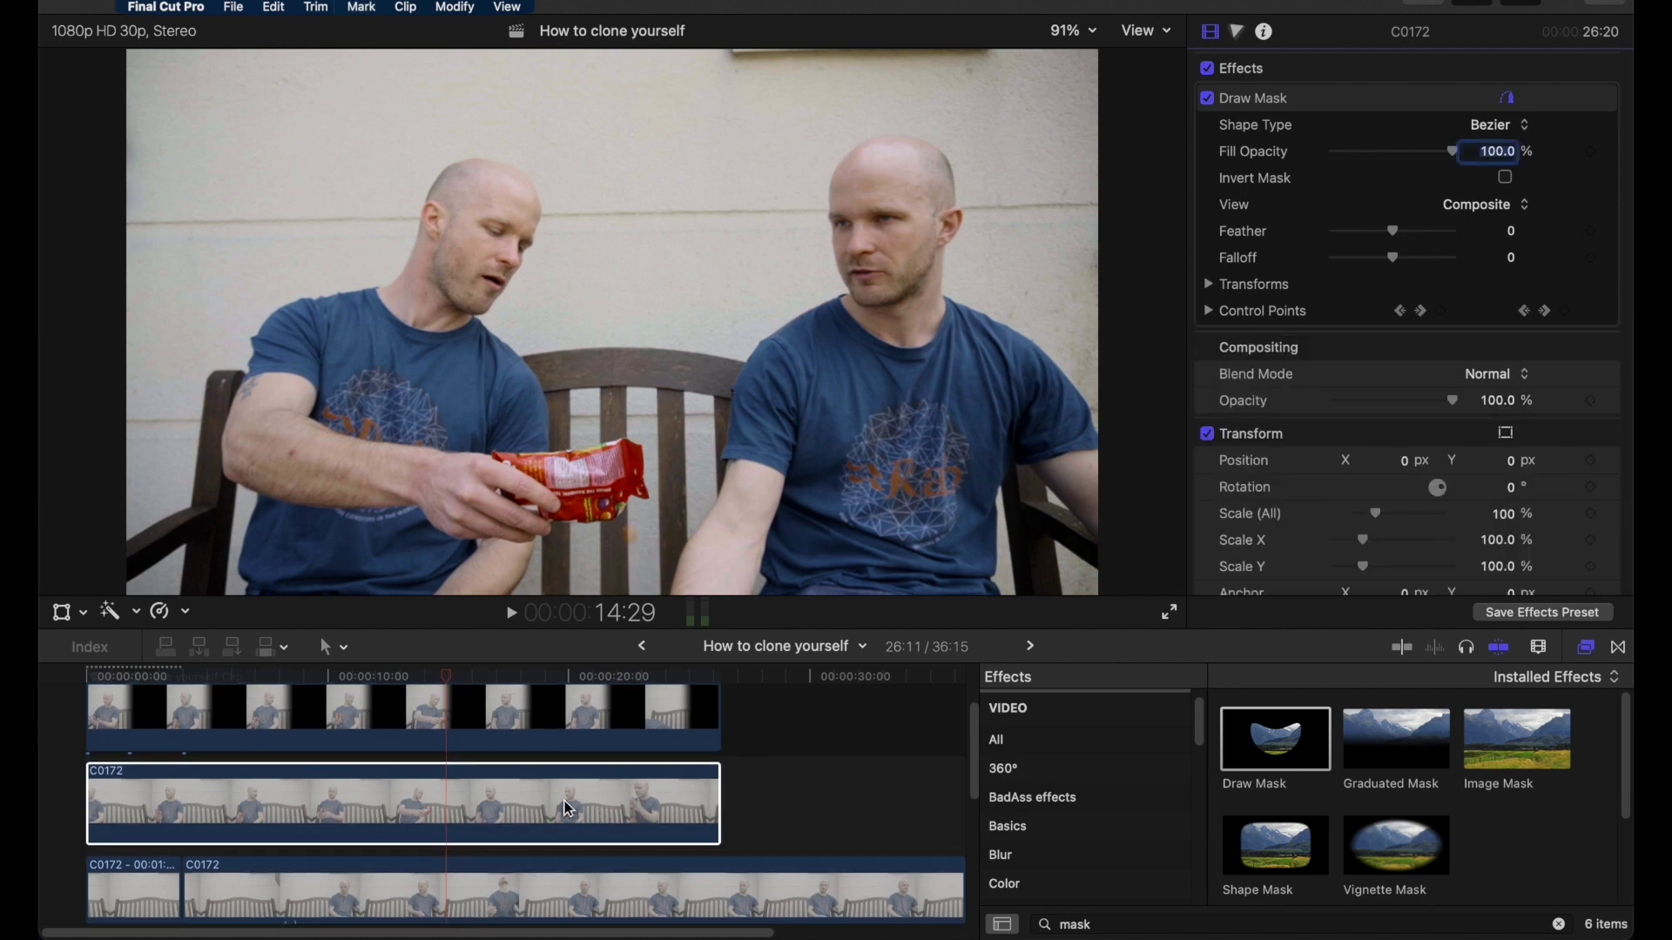
{"action": "left_click_drag", "start_coordinate": [569, 810], "coordinate": [564, 865]}
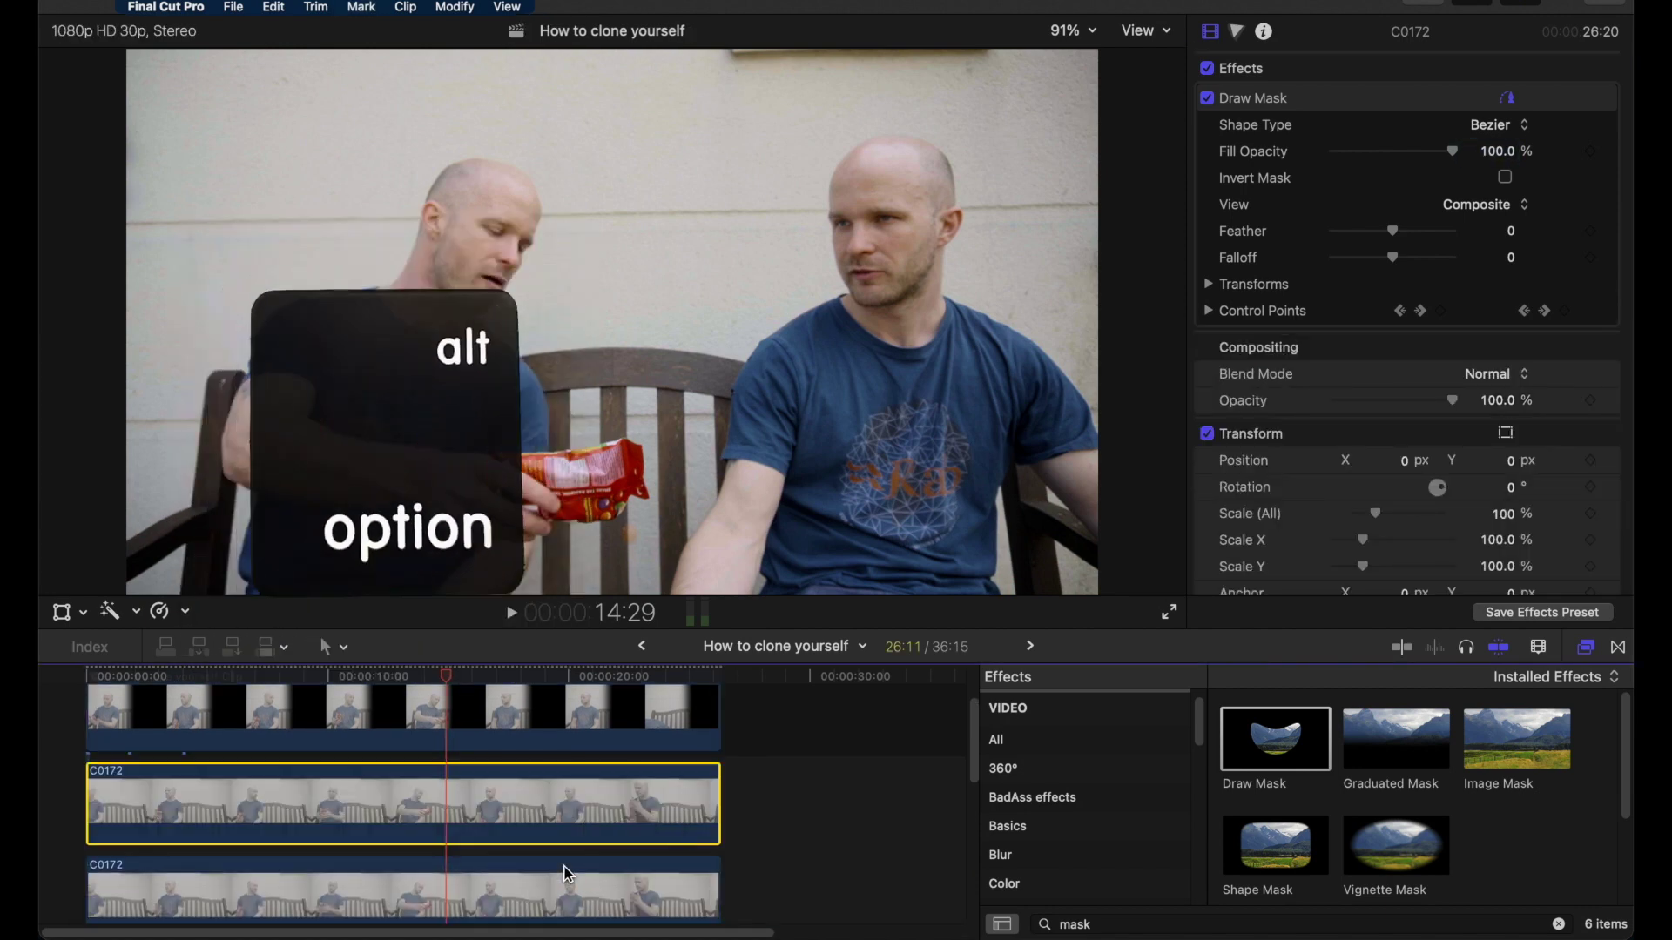
Apply another Draw Mask to the upper C0172 clip and draw it around the falling sweet's path below the packet
{"action": "mouse_move", "coordinate": [1276, 739]}
{"action": "left_mouse_down"}
{"action": "mouse_move", "coordinate": [678, 754]}
{"action": "mouse_move", "coordinate": [646, 781]}
{"action": "left_mouse_up"}
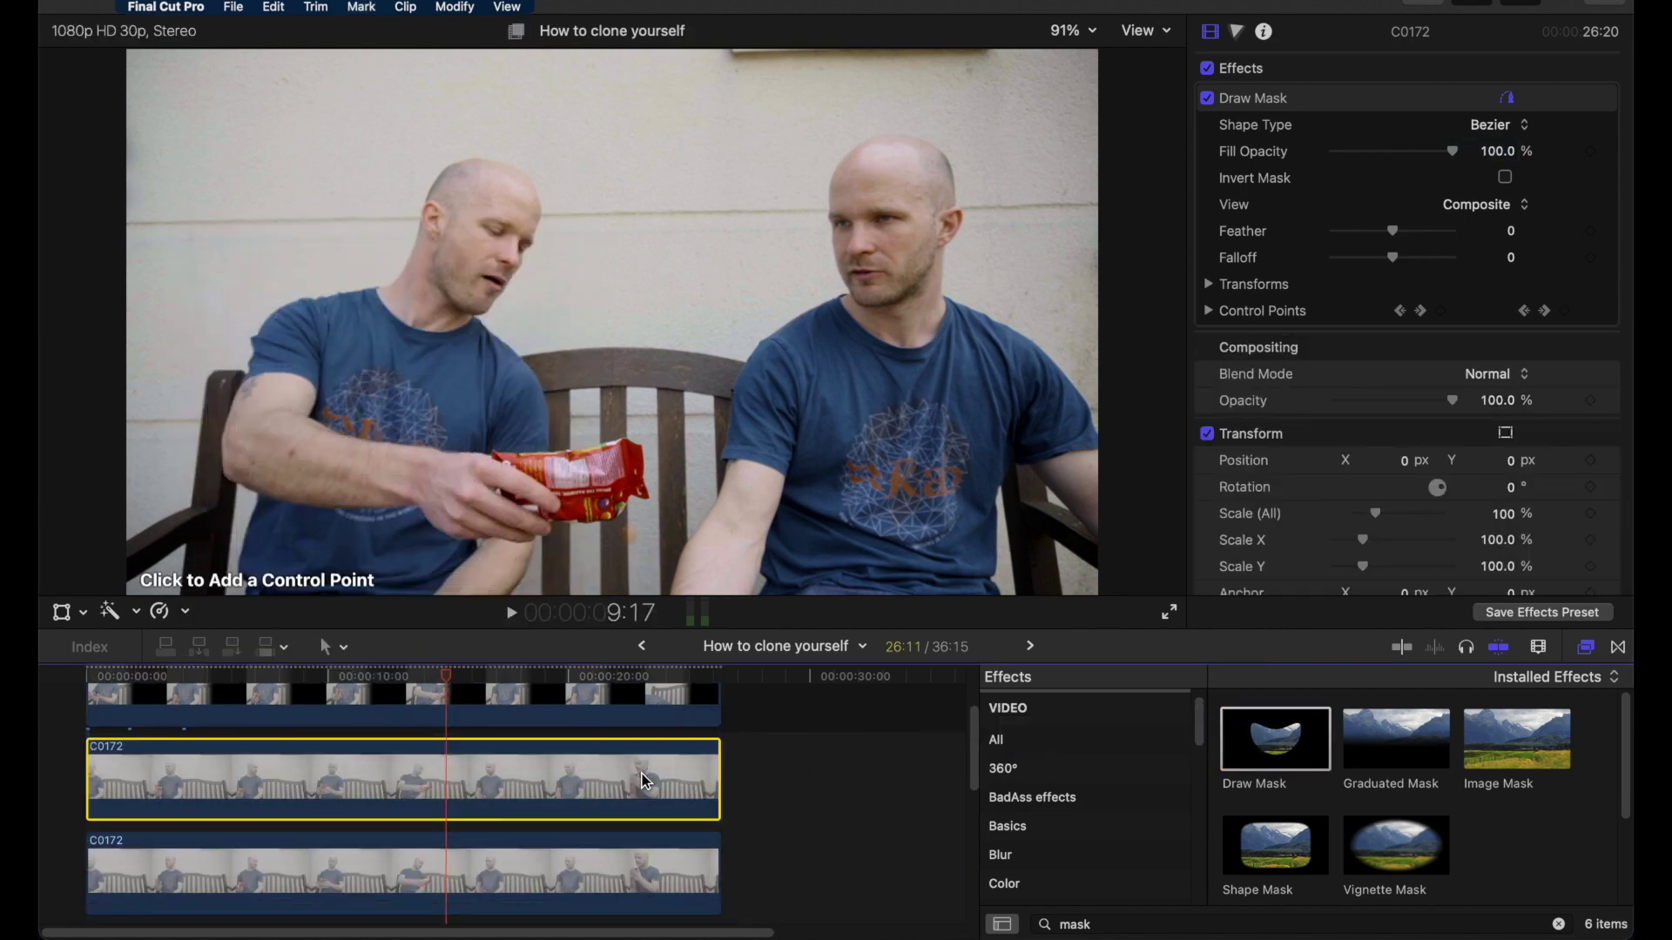
{"action": "key", "text": "super+minus"}
{"action": "left_click", "coordinate": [628, 480]}
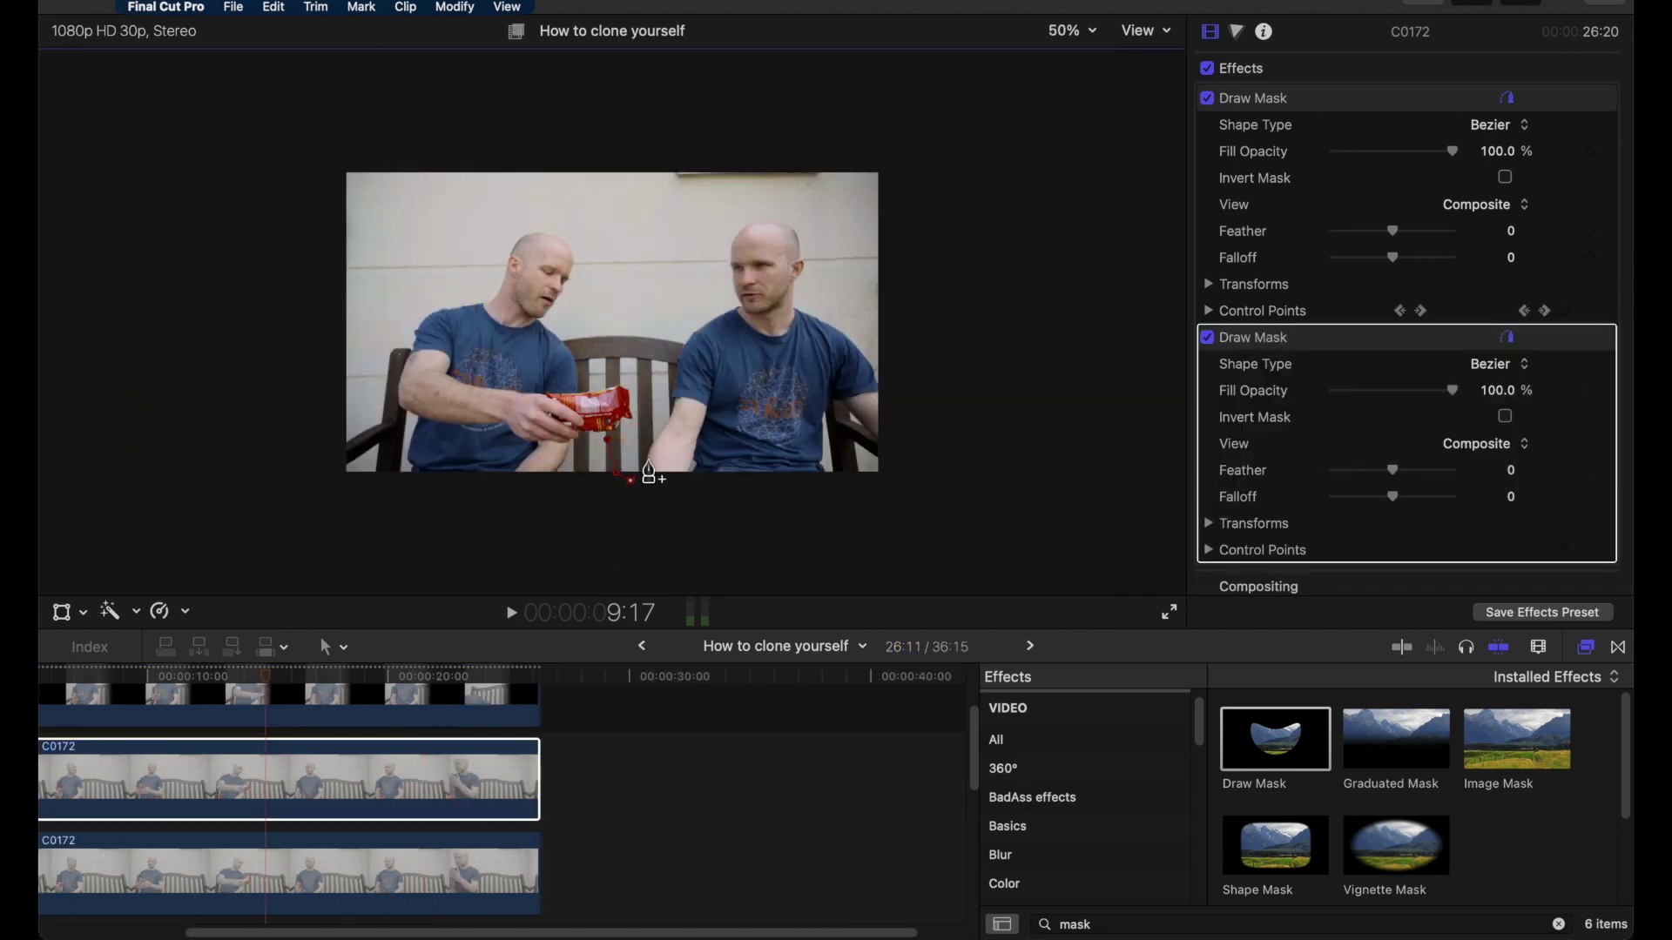
{"action": "key", "text": "super+equal"}
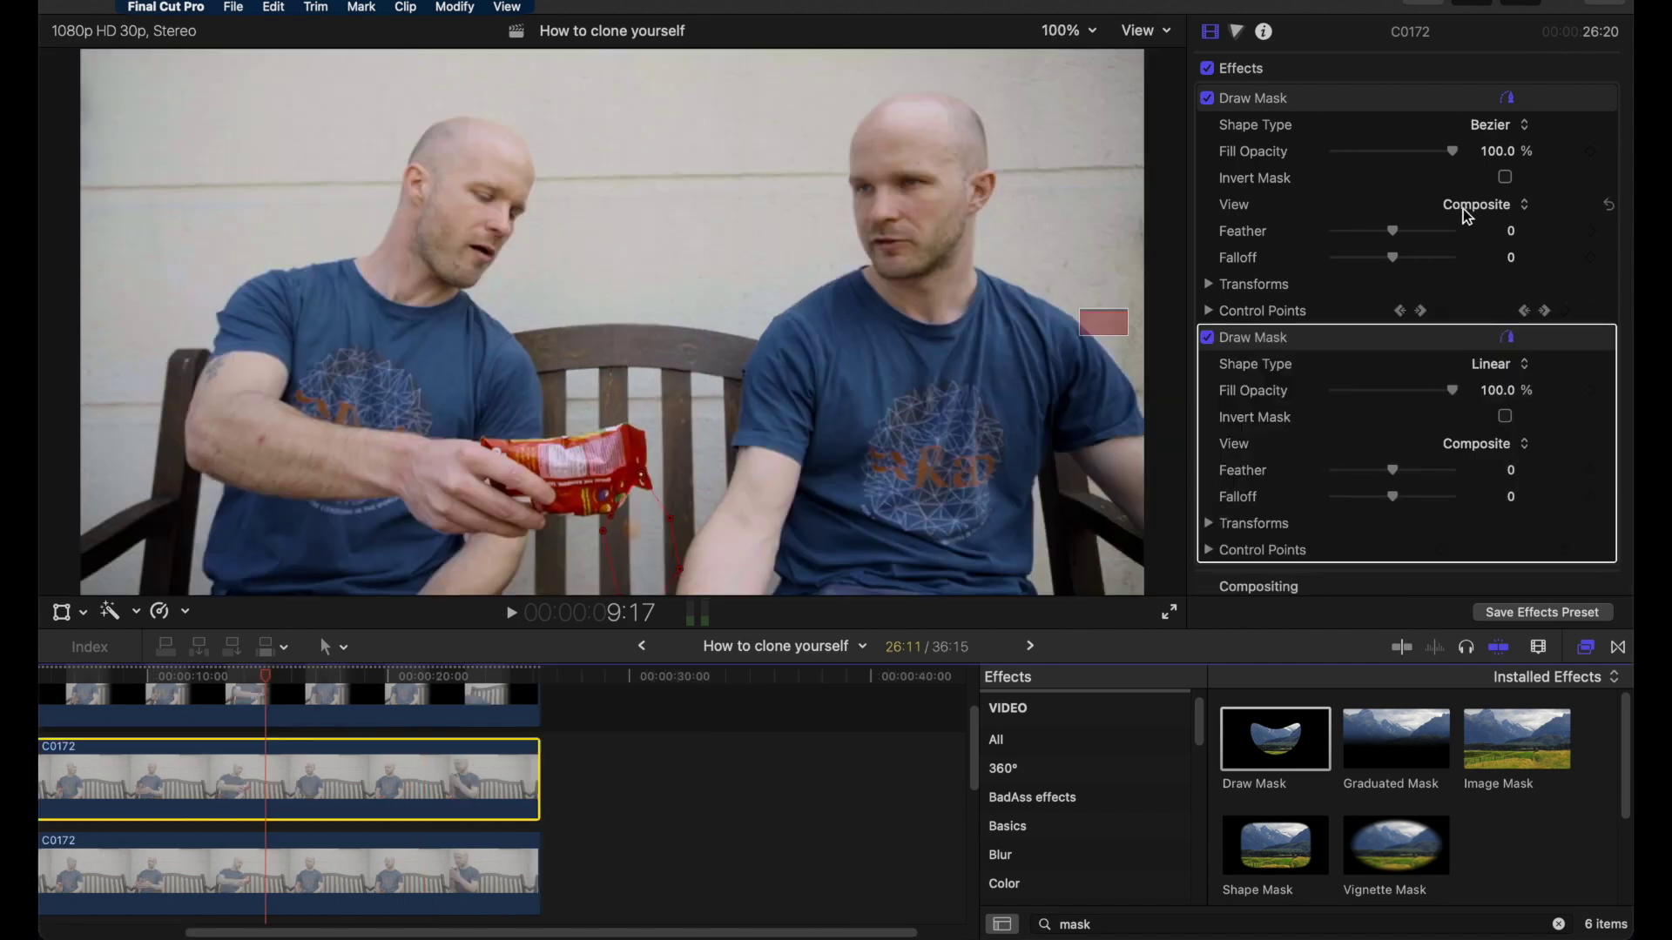
Invert the packet's Draw Mask and reposition the second mask's control points around the falling sweet
{"action": "left_click", "coordinate": [1292, 103]}
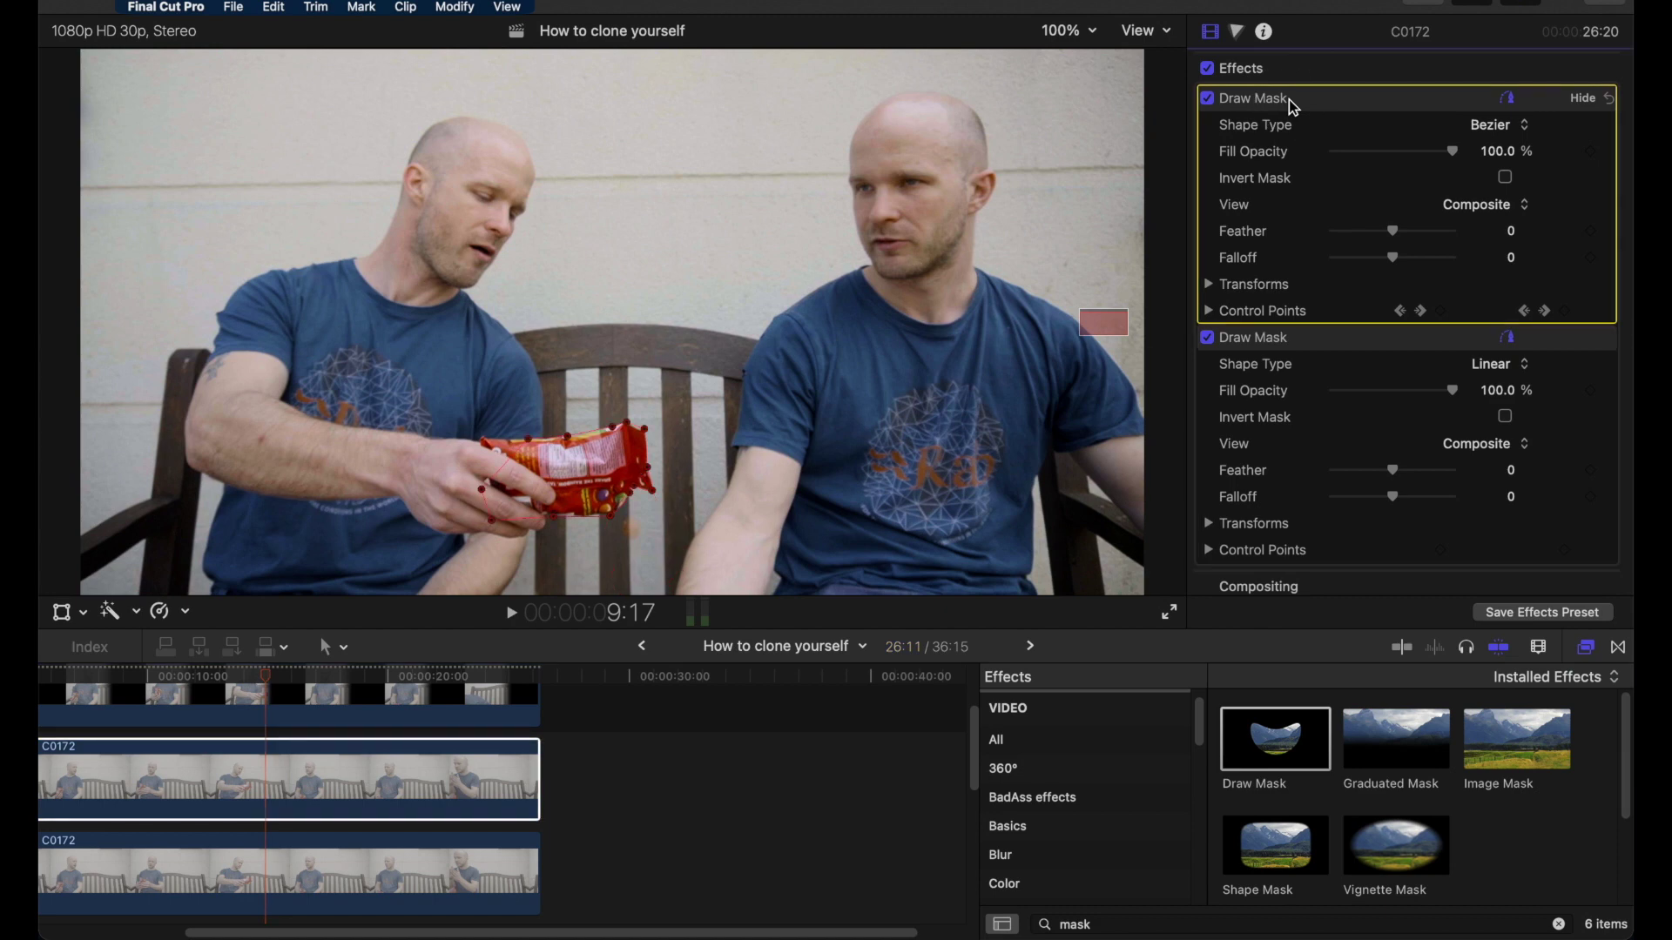
{"action": "left_click", "coordinate": [1507, 178]}
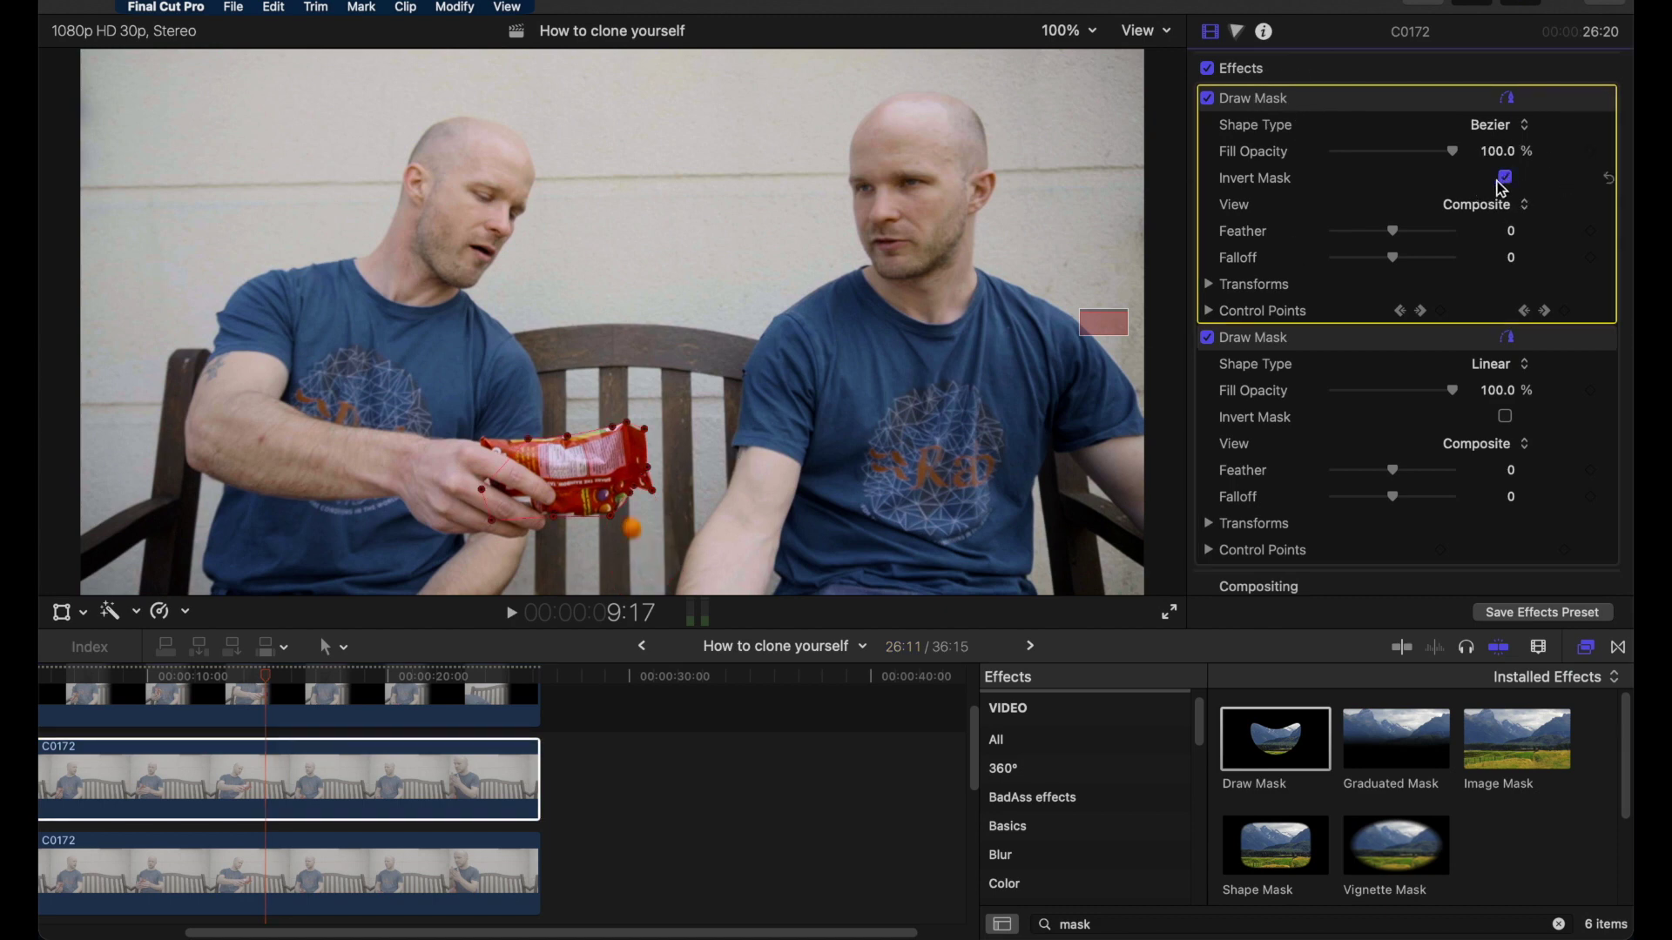
{"action": "left_click", "coordinate": [662, 588]}
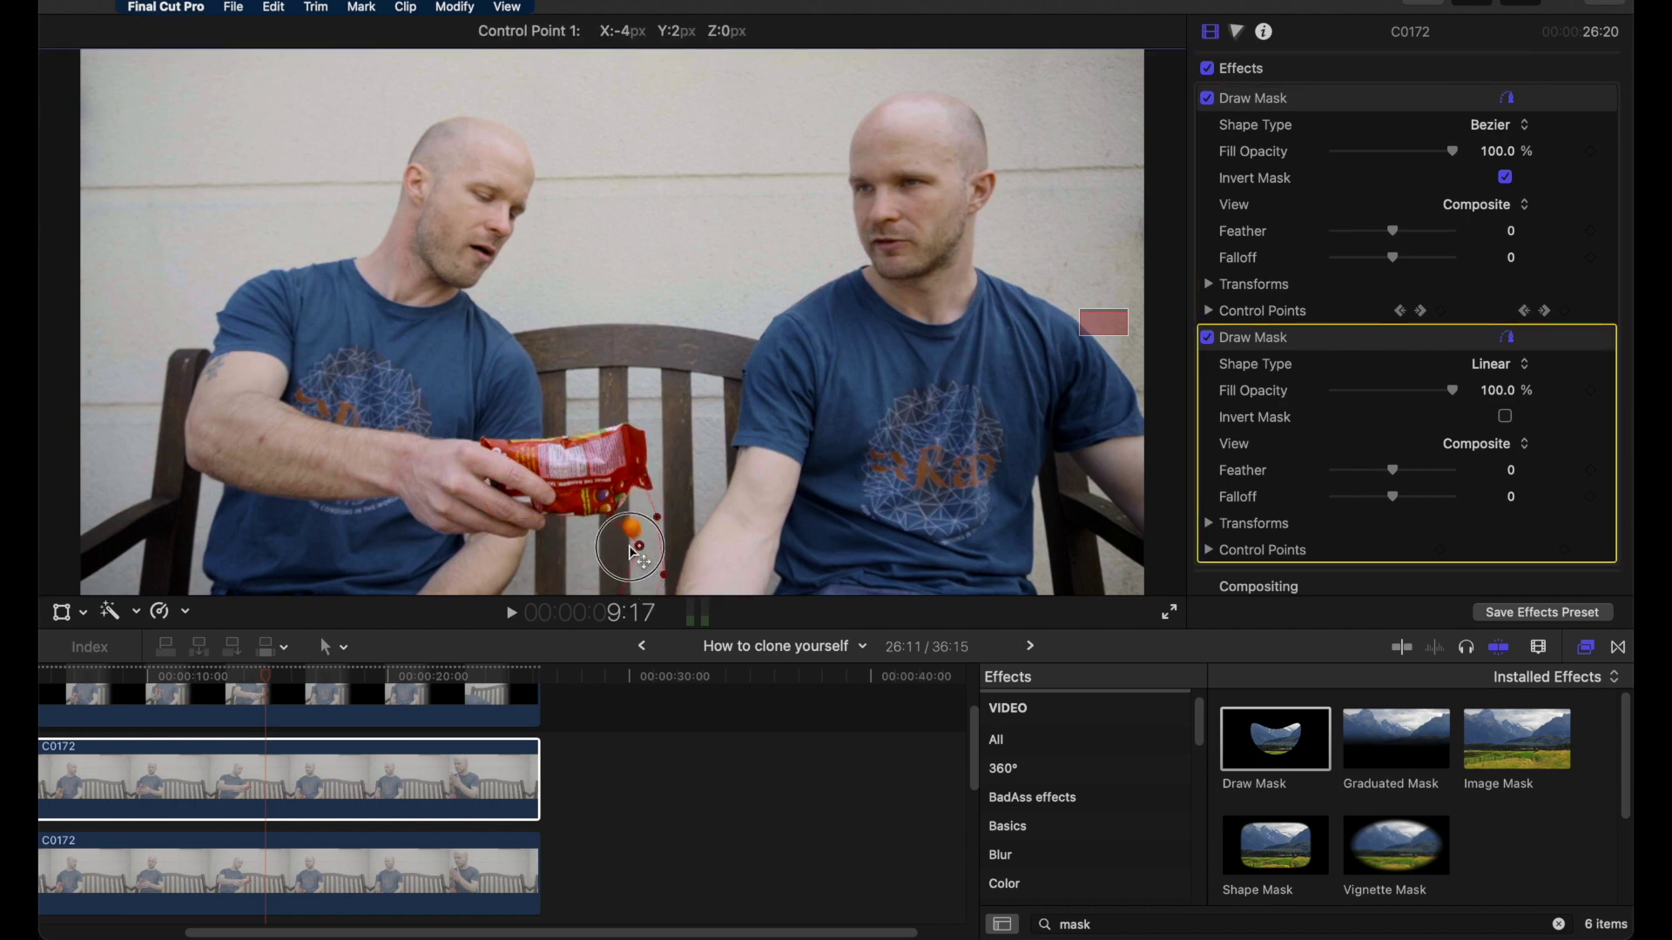
{"action": "left_click_drag", "start_coordinate": [638, 555], "coordinate": [614, 556]}
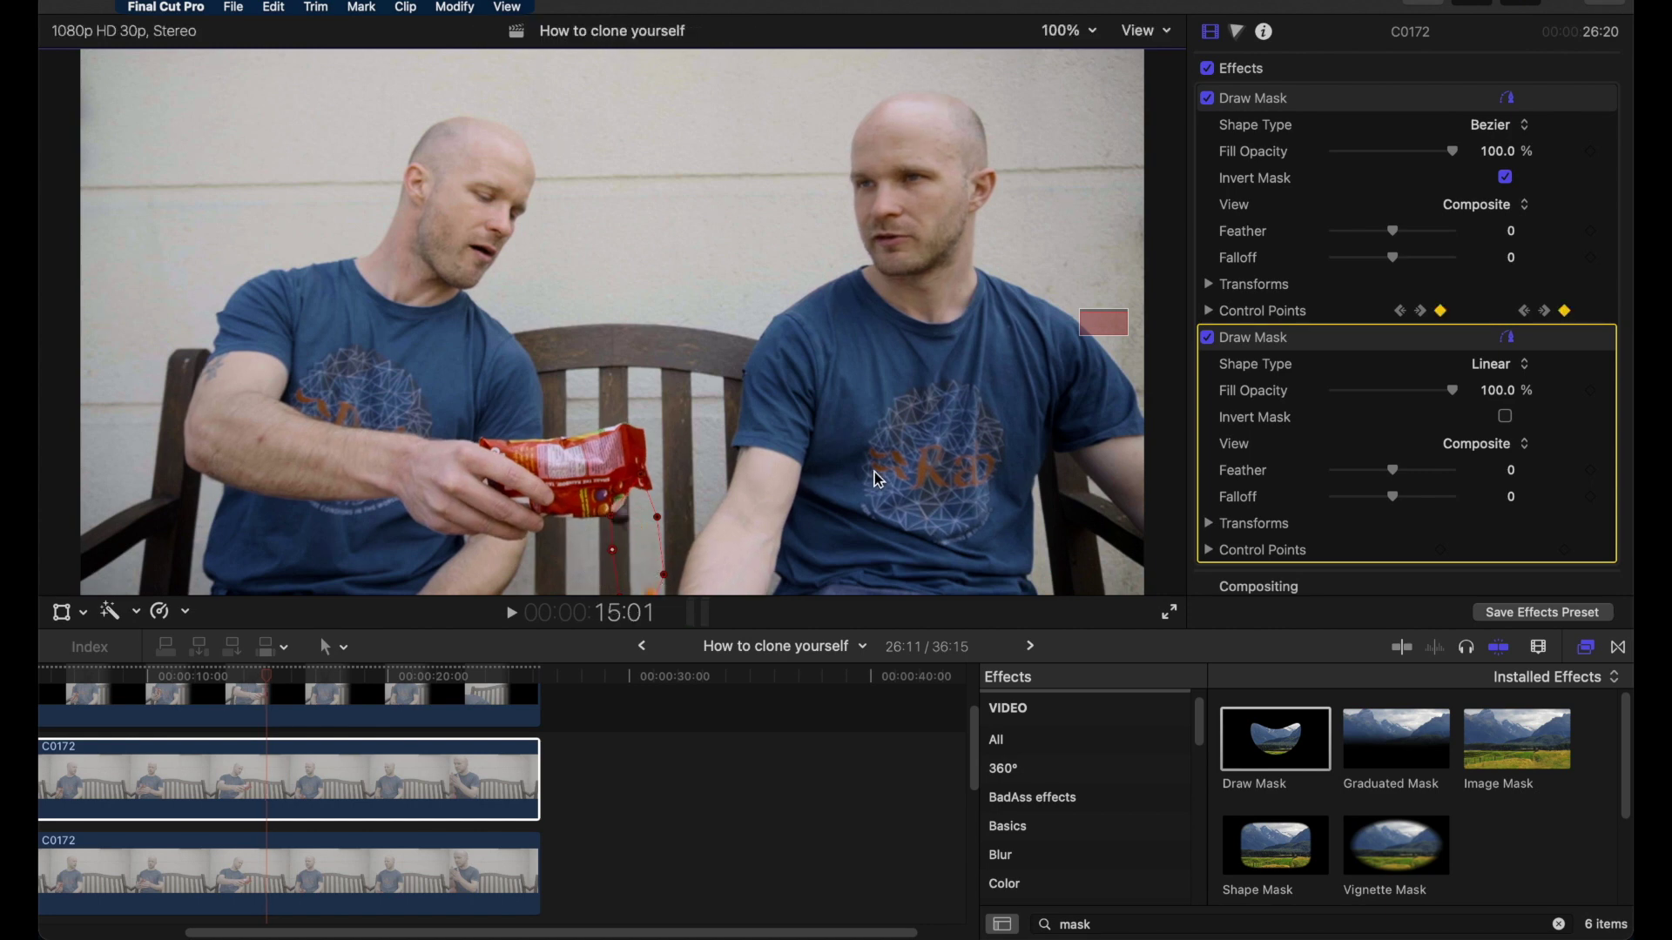
Reshape the second mask below the packet, checking the falling sweet frame by frame between 14:19 and 15:09
{"action": "key", "text": "super+minus"}
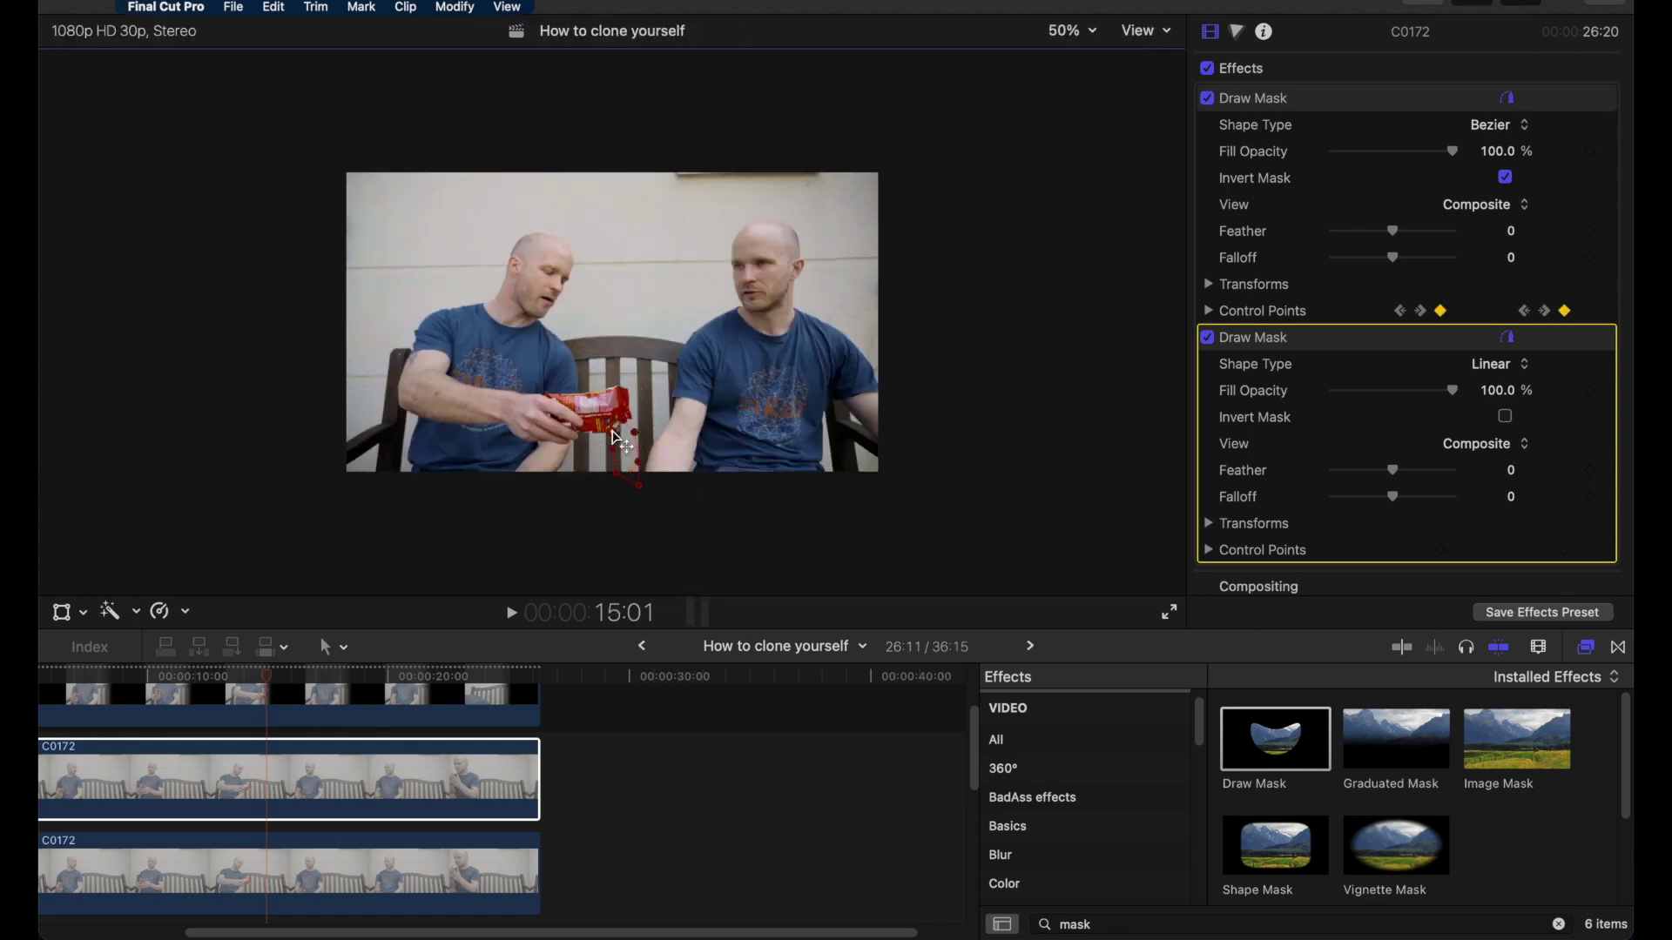
{"action": "key", "text": "Right"}
{"action": "key", "text": "Right"}
{"action": "key", "text": "Right"}
{"action": "key", "text": "Right"}
{"action": "key", "text": "Right"}
{"action": "key", "text": "Right"}
{"action": "key", "text": "Right"}
{"action": "key", "text": "Right"}
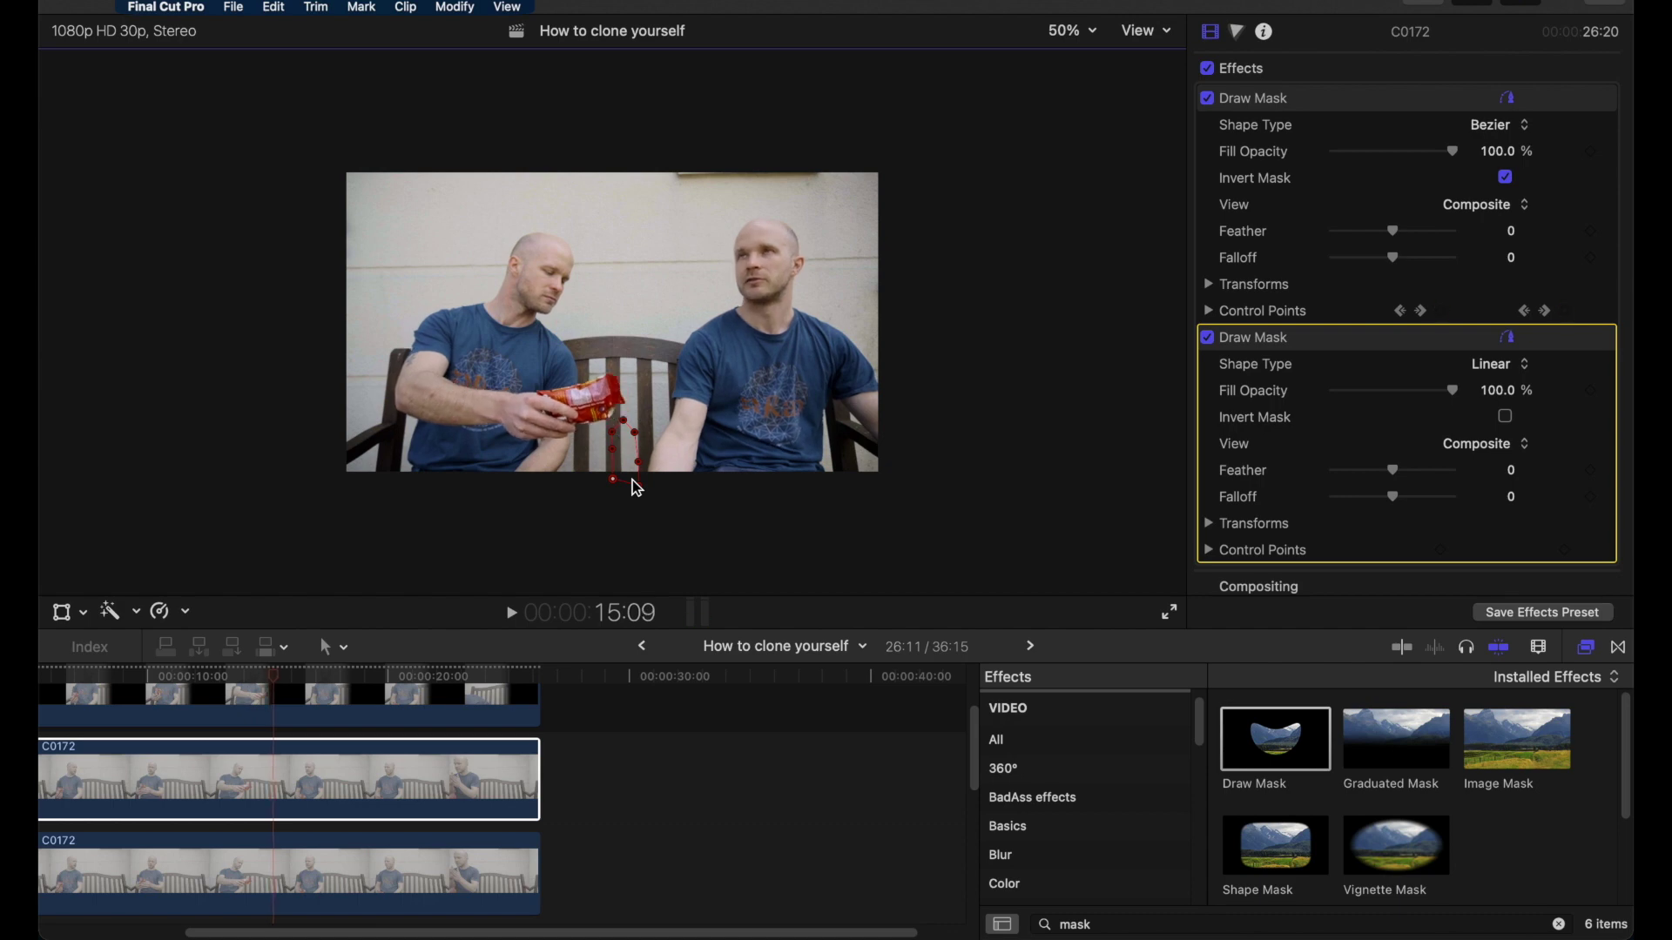
{"action": "key", "text": "Left"}
{"action": "key", "text": "Left"}
{"action": "key", "text": "Left"}
{"action": "key", "text": "Left"}
{"action": "key", "text": "Left"}
{"action": "key", "text": "Left"}
{"action": "key", "text": "Left"}
{"action": "key", "text": "Left"}
{"action": "key", "text": "Left"}
{"action": "key", "text": "Left"}
{"action": "key", "text": "Left"}
{"action": "key", "text": "Left"}
{"action": "key", "text": "Left"}
{"action": "key", "text": "Left"}
{"action": "key", "text": "Left"}
{"action": "key", "text": "Left"}
{"action": "key", "text": "Left"}
{"action": "key", "text": "Left"}
{"action": "key", "text": "Left"}
{"action": "key", "text": "Left"}
{"action": "key", "text": "Right"}
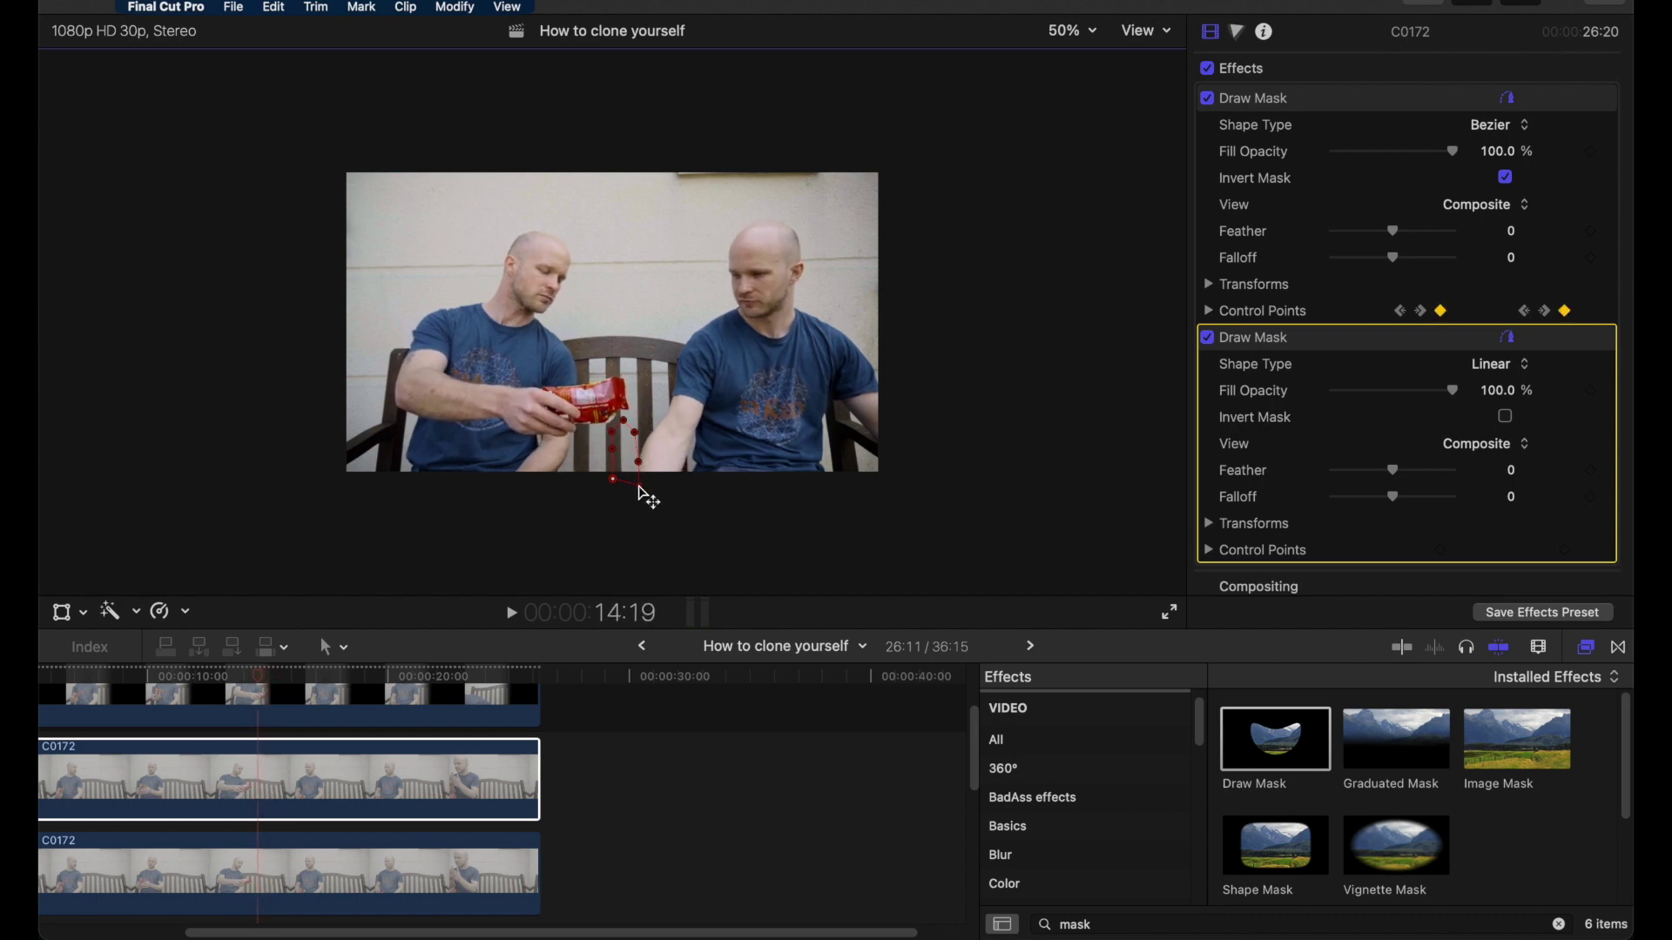
{"action": "key", "text": "Right"}
{"action": "key", "text": "Right"}
{"action": "key", "text": "Right"}
{"action": "key", "text": "Right"}
{"action": "key", "text": "Right"}
{"action": "key", "text": "Right"}
{"action": "key", "text": "Right"}
{"action": "key", "text": "Right"}
{"action": "key", "text": "Right"}
{"action": "key", "text": "Right"}
{"action": "key", "text": "Right"}
{"action": "key", "text": "Right"}
{"action": "left_click_drag", "start_coordinate": [642, 485], "coordinate": [644, 467]}
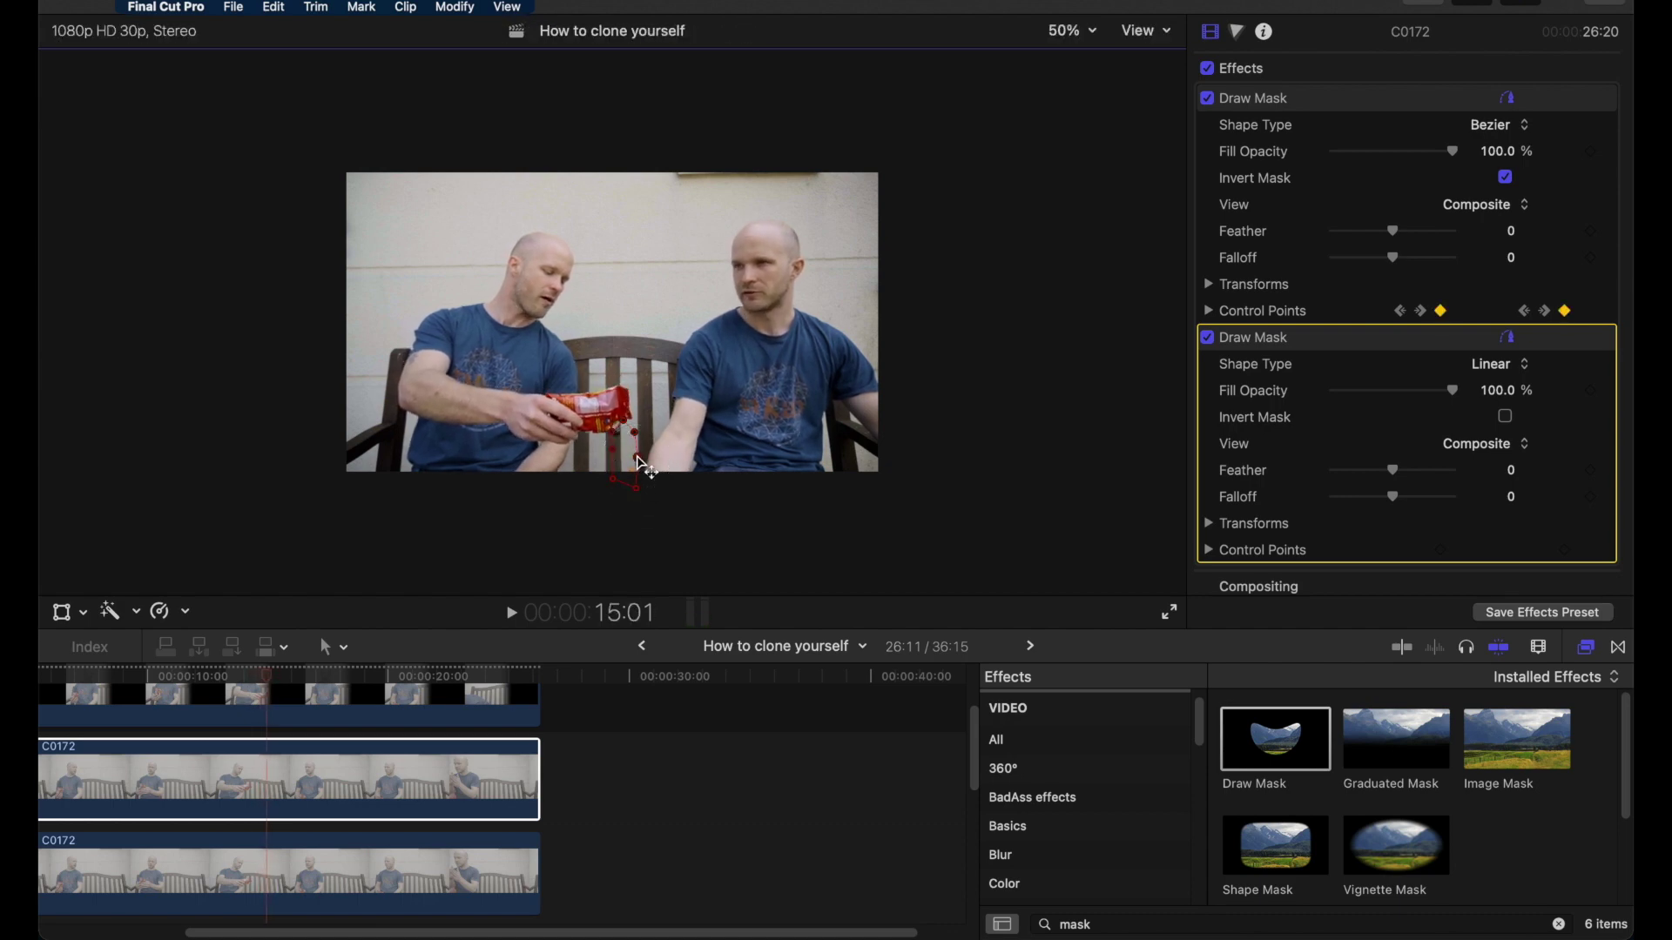
Set the second Draw Mask's feather to -6 and keyframe its fill opacity at 100% on 15:05 and 0% on 15:06
{"action": "mouse_move", "coordinate": [1393, 470]}
{"action": "left_mouse_down"}
{"action": "mouse_move", "coordinate": [1411, 468]}
{"action": "mouse_move", "coordinate": [1385, 473]}
{"action": "left_mouse_up"}
{"action": "key", "text": "Right"}
{"action": "key", "text": "Right"}
{"action": "key", "text": "Right"}
{"action": "key", "text": "Right"}
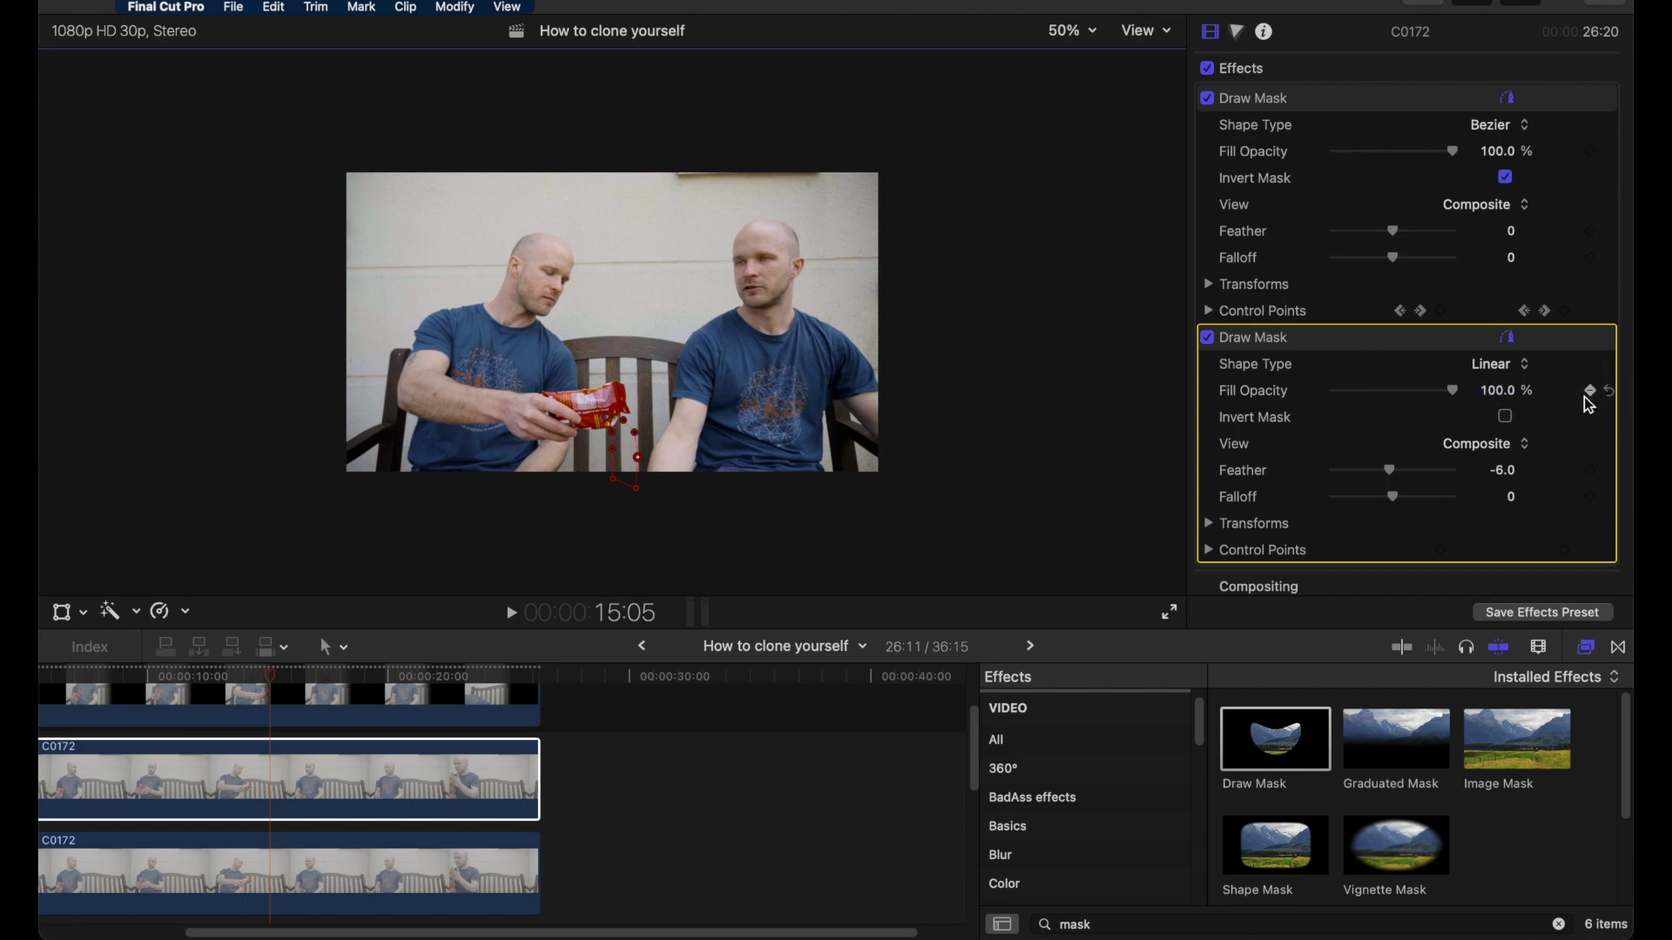
{"action": "key", "text": "Right"}
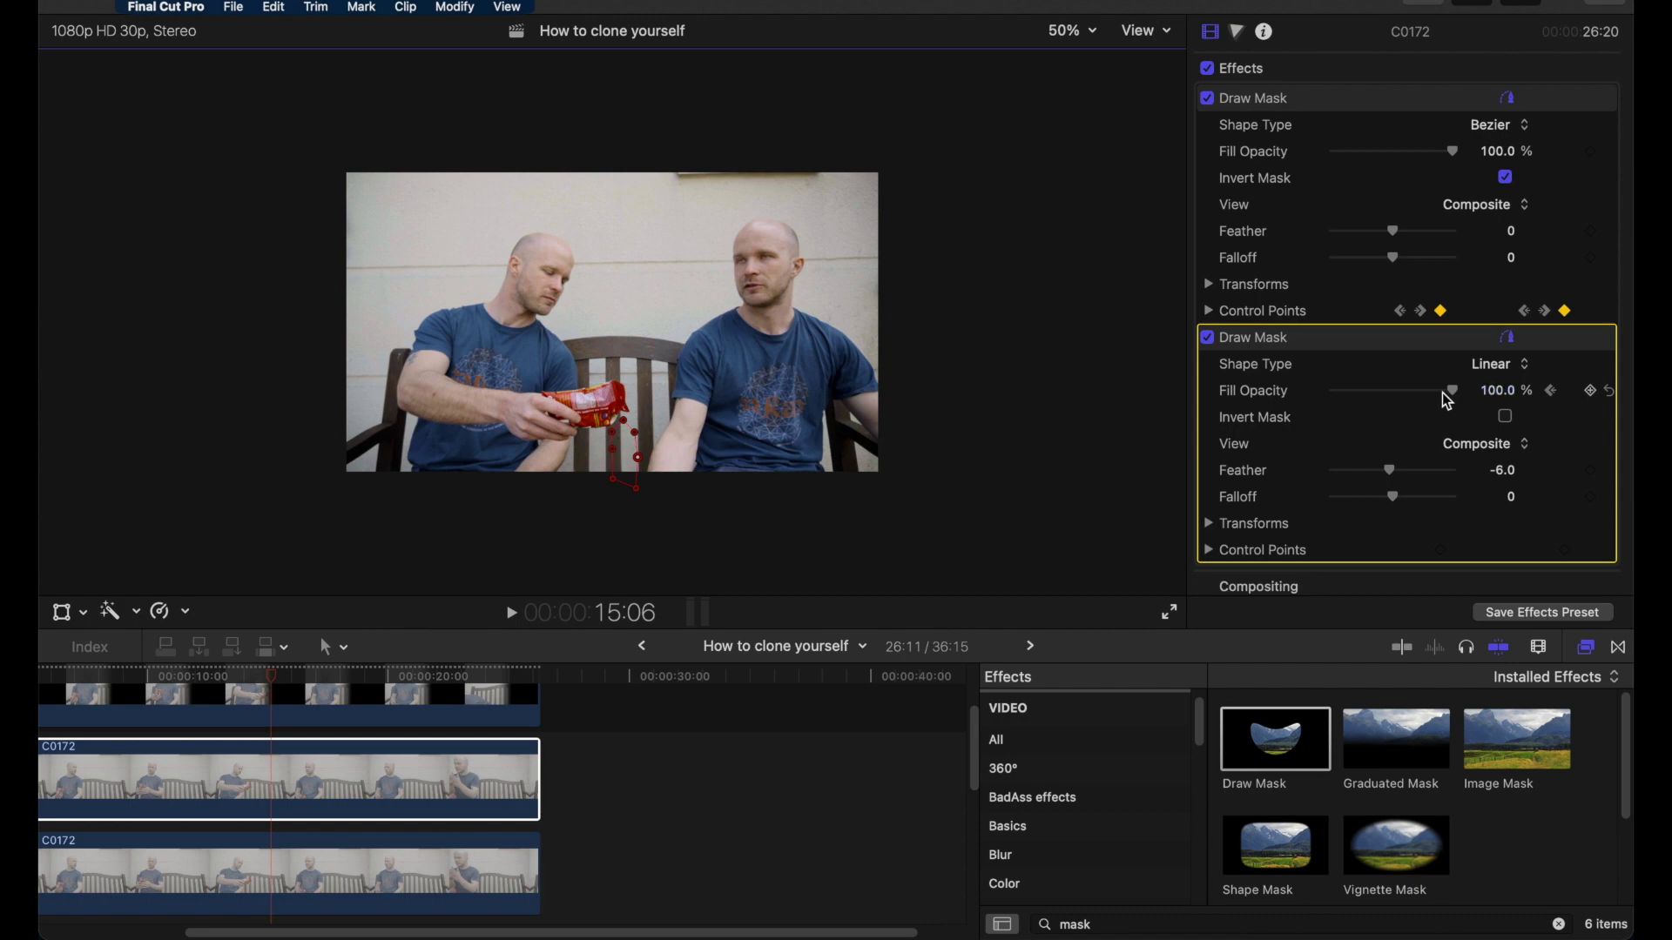
{"action": "left_click", "coordinate": [1401, 402]}
{"action": "left_click_drag", "start_coordinate": [1401, 402], "coordinate": [1281, 395]}
Play back the packet hand-over, including in full screen, to check how the falling sweet looks with both masks
{"action": "left_click", "coordinate": [235, 685]}
{"action": "key", "text": "space"}
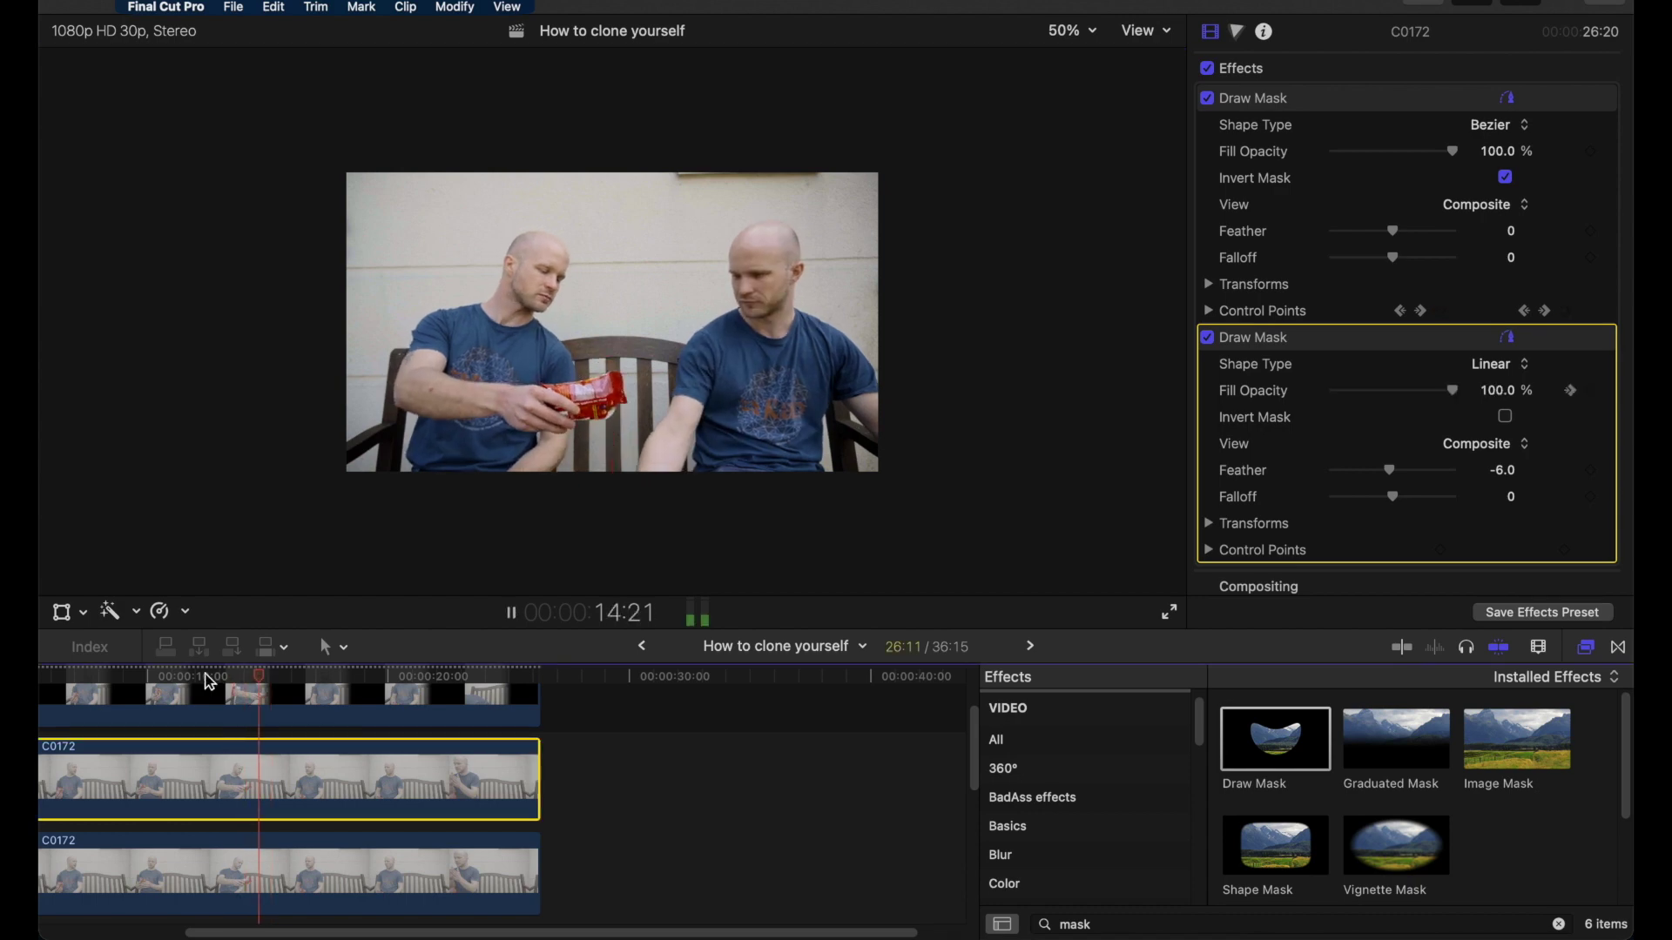
{"action": "left_click", "coordinate": [179, 681]}
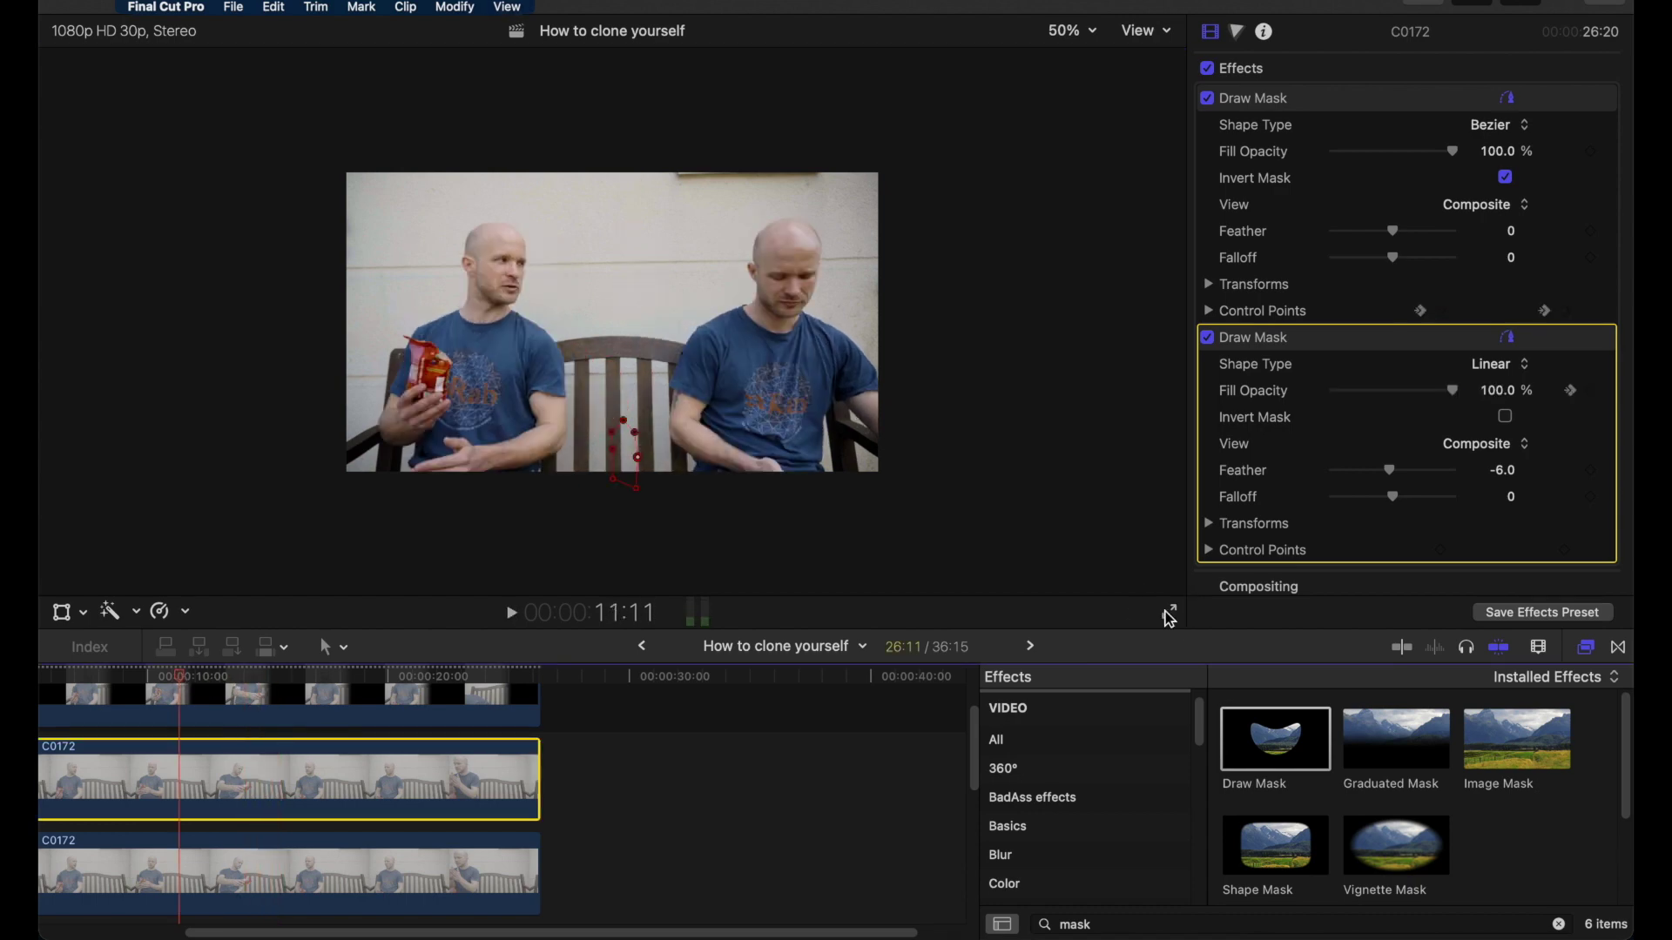
{"action": "left_click", "coordinate": [1171, 614]}
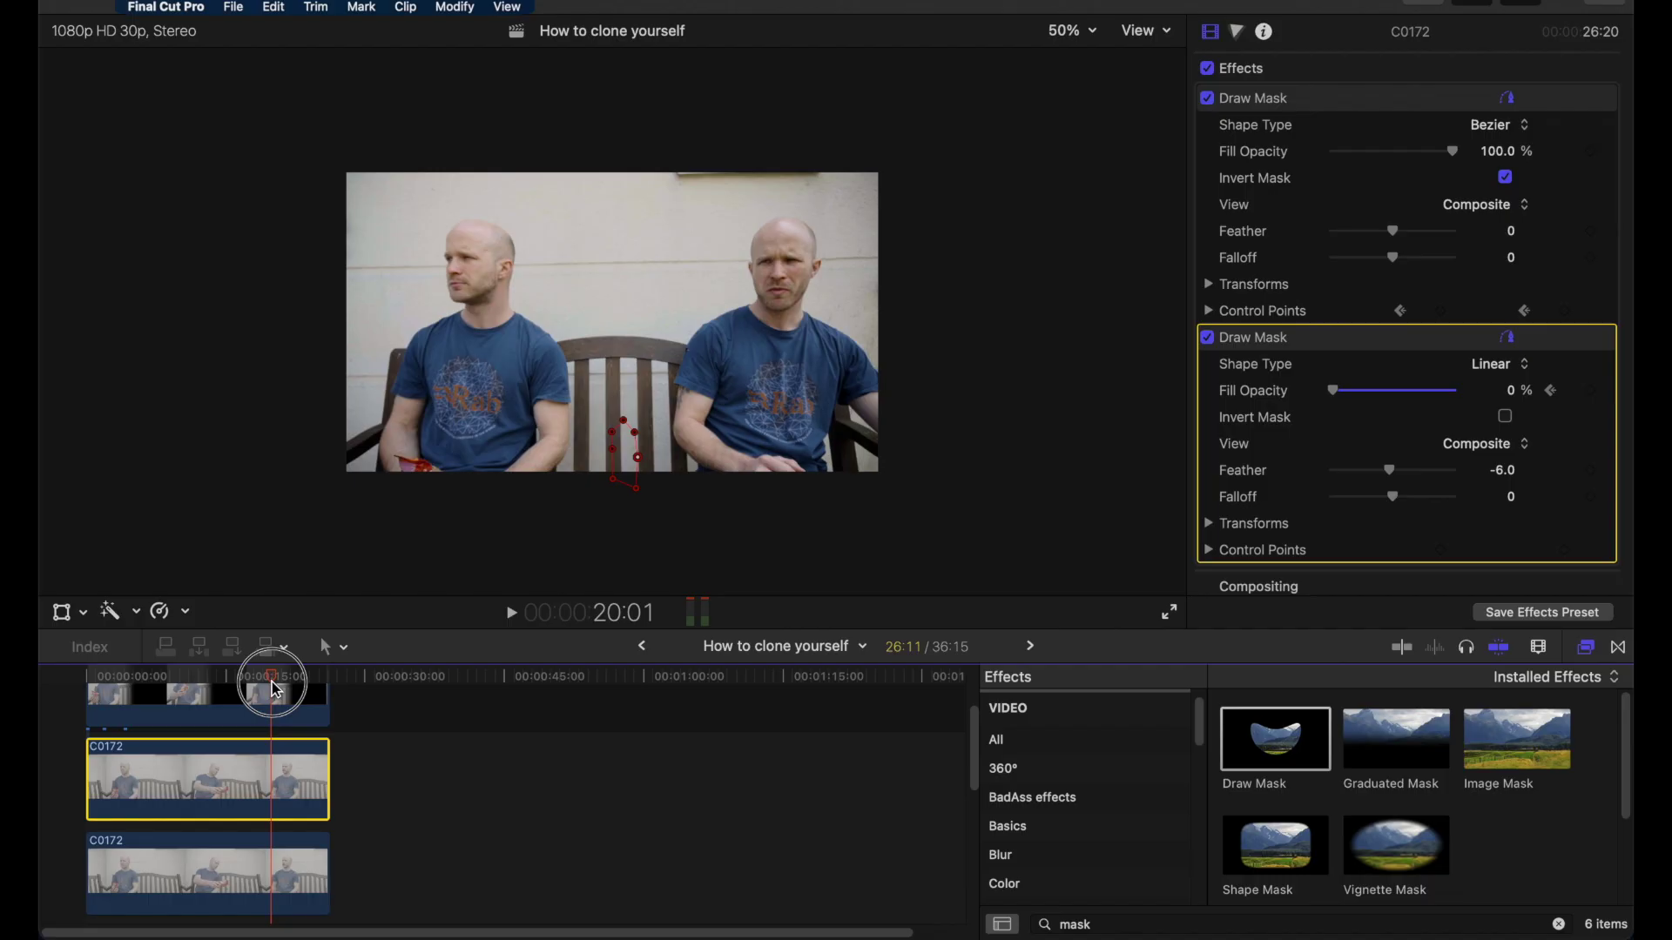
Cut the separate C0172 audio just after 15:04 and delete the unwanted section with the sound peaks
{"action": "left_click_drag", "start_coordinate": [275, 691], "coordinate": [226, 699]}
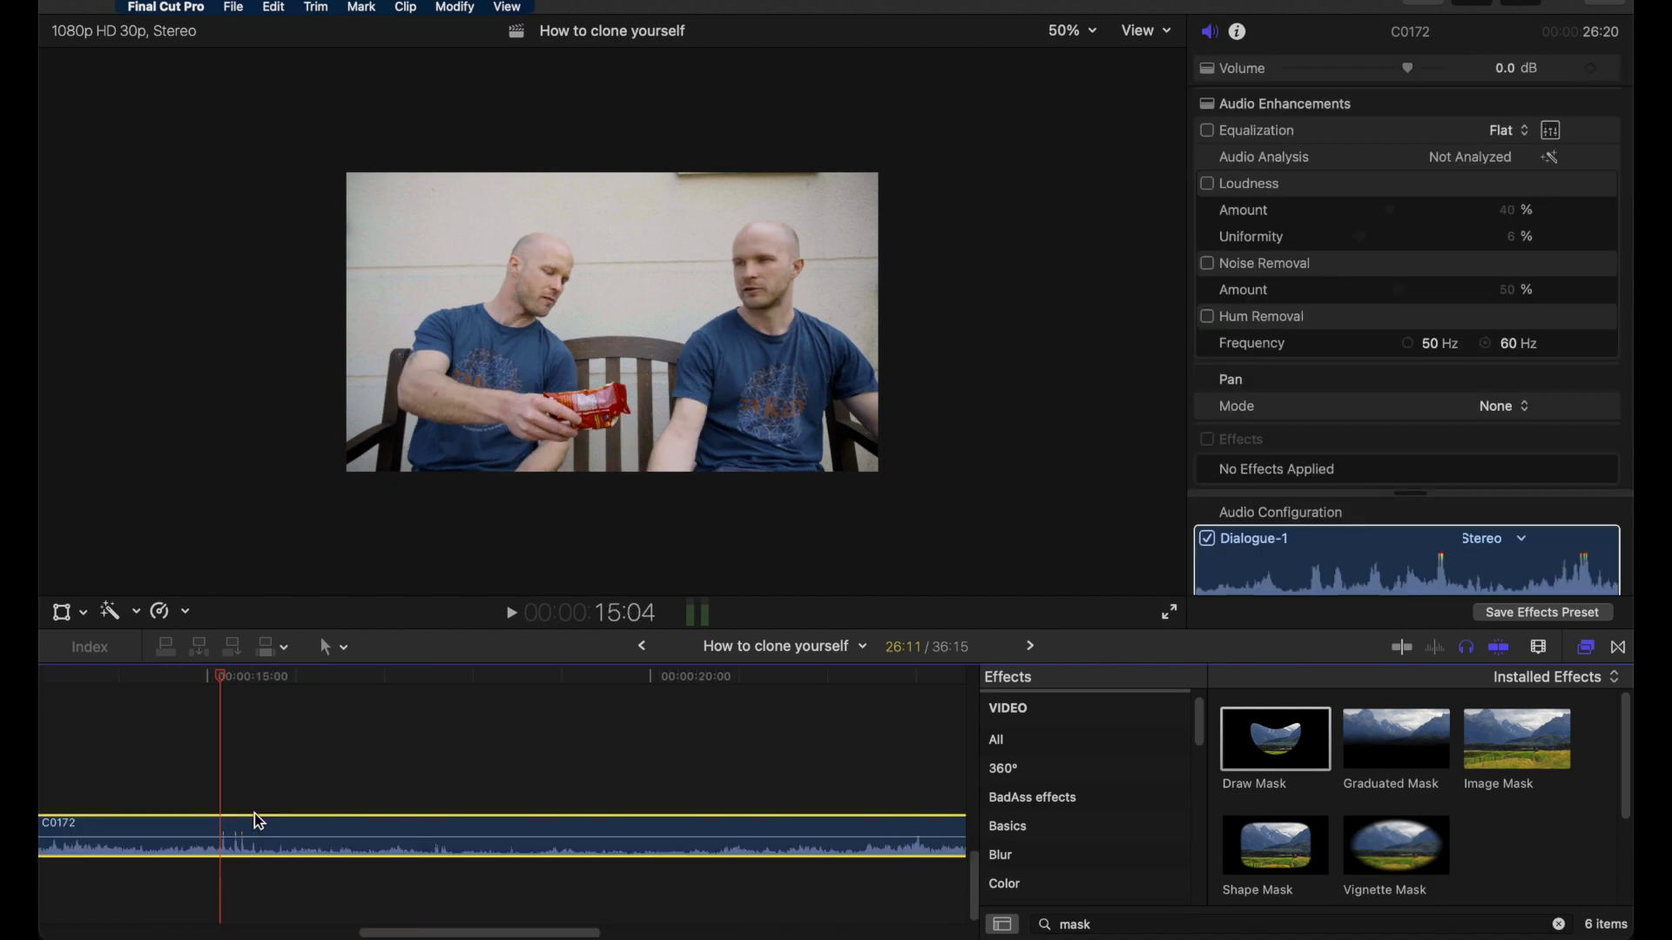
{"action": "left_click_drag", "start_coordinate": [259, 821], "coordinate": [344, 703]}
{"action": "key", "text": "super+b"}
{"action": "key", "text": "BackSpace"}
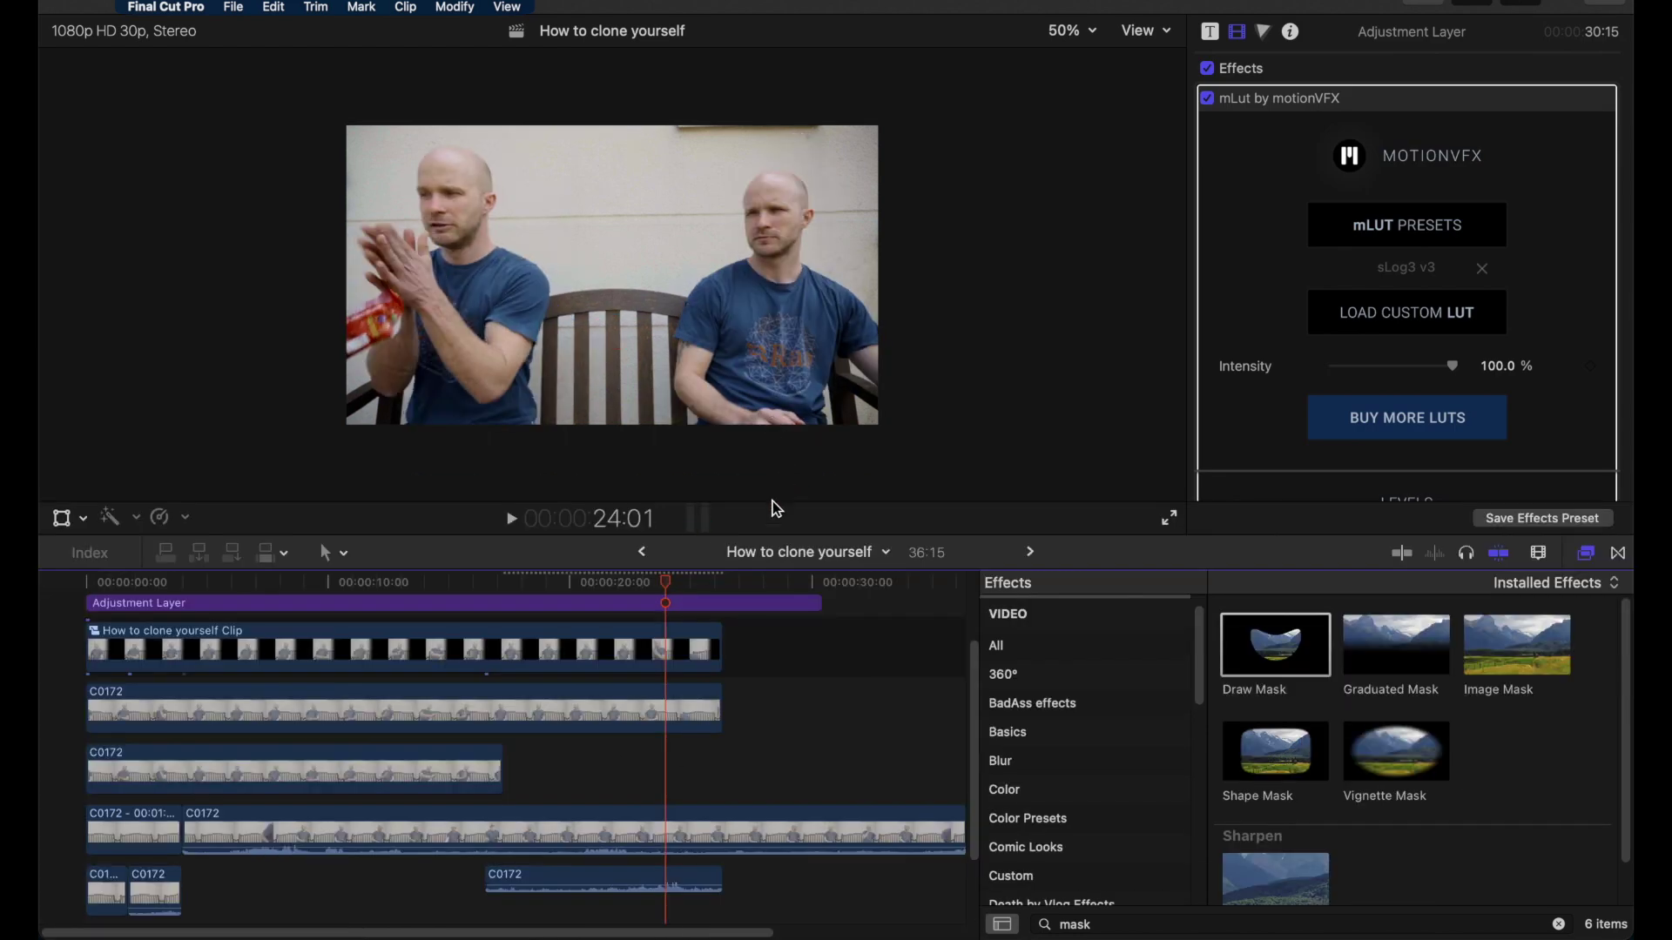
Combine How to clone yourself Clip and the two C0172 video clips below it into compound clip How to clone yourself Clip 1
{"action": "scroll", "coordinate": [627, 707], "scroll_direction": "up", "scroll_amount": 1}
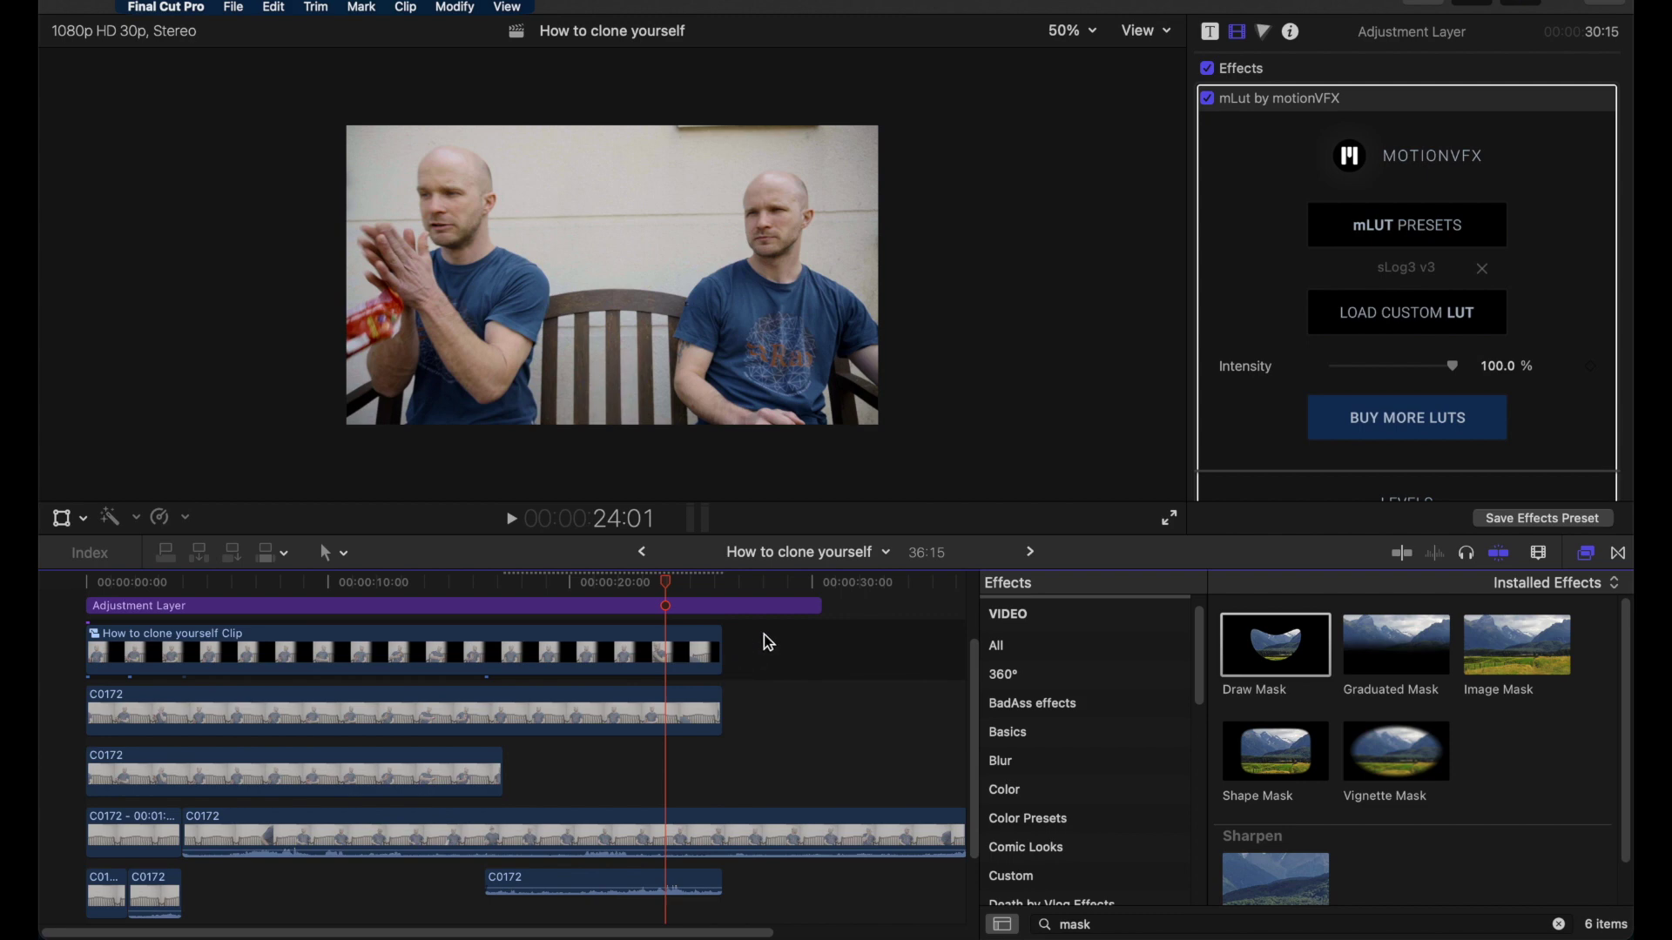
{"action": "left_click_drag", "start_coordinate": [768, 643], "coordinate": [752, 682]}
{"action": "left_click_drag", "start_coordinate": [658, 581], "coordinate": [451, 599]}
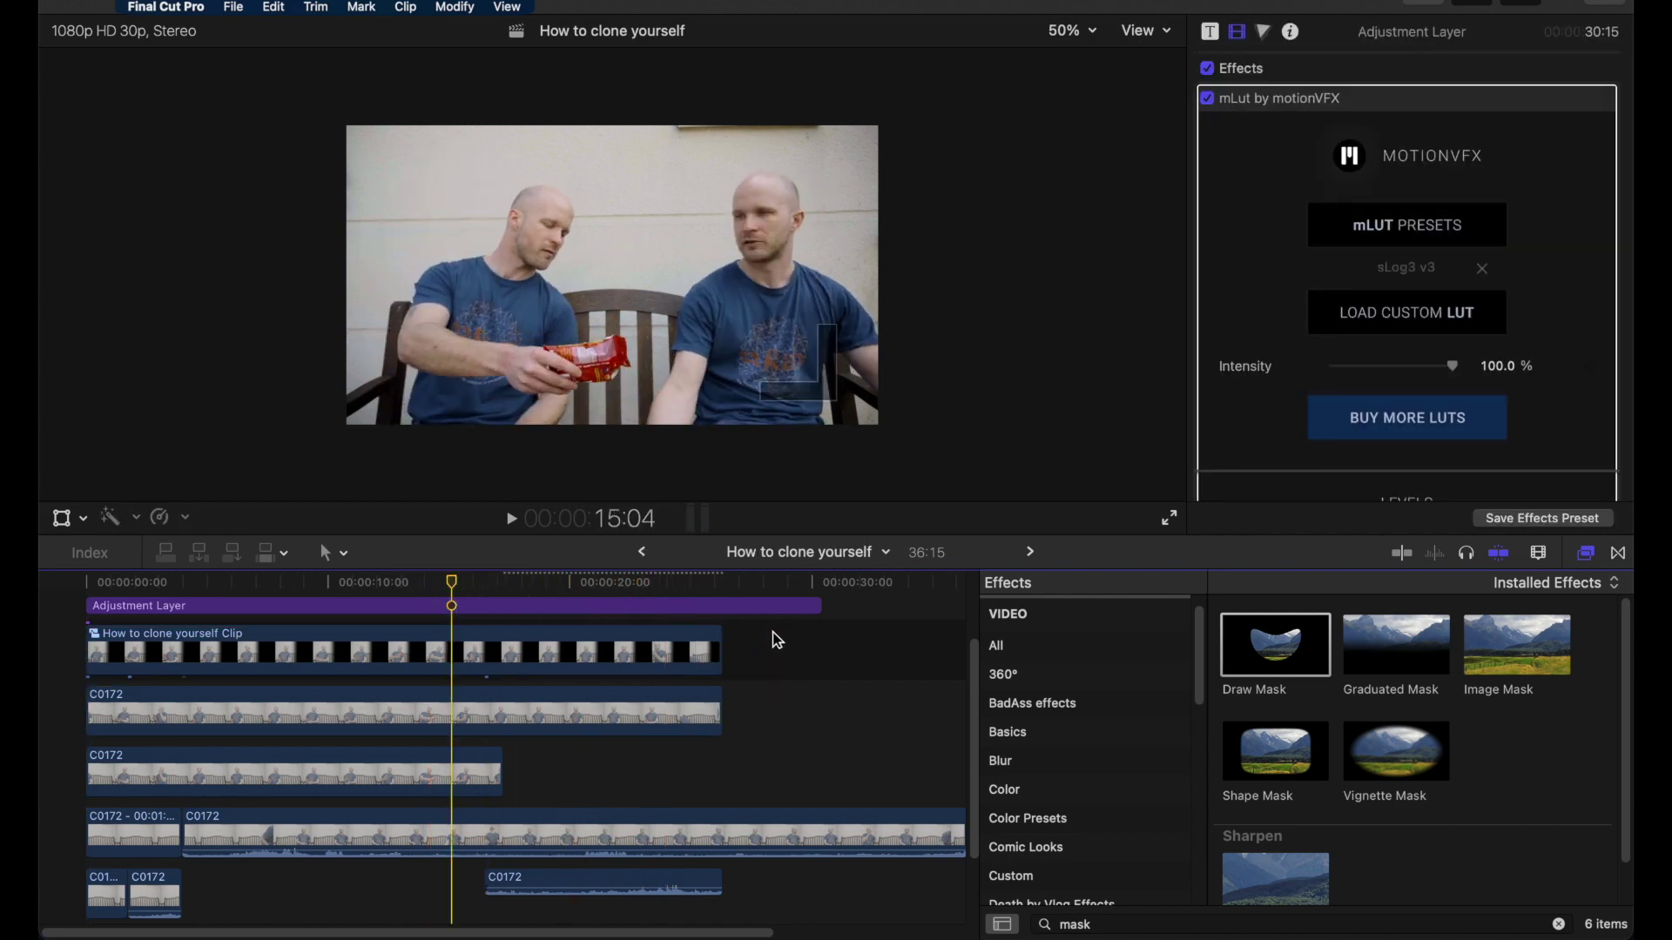
{"action": "left_click_drag", "start_coordinate": [775, 633], "coordinate": [463, 775]}
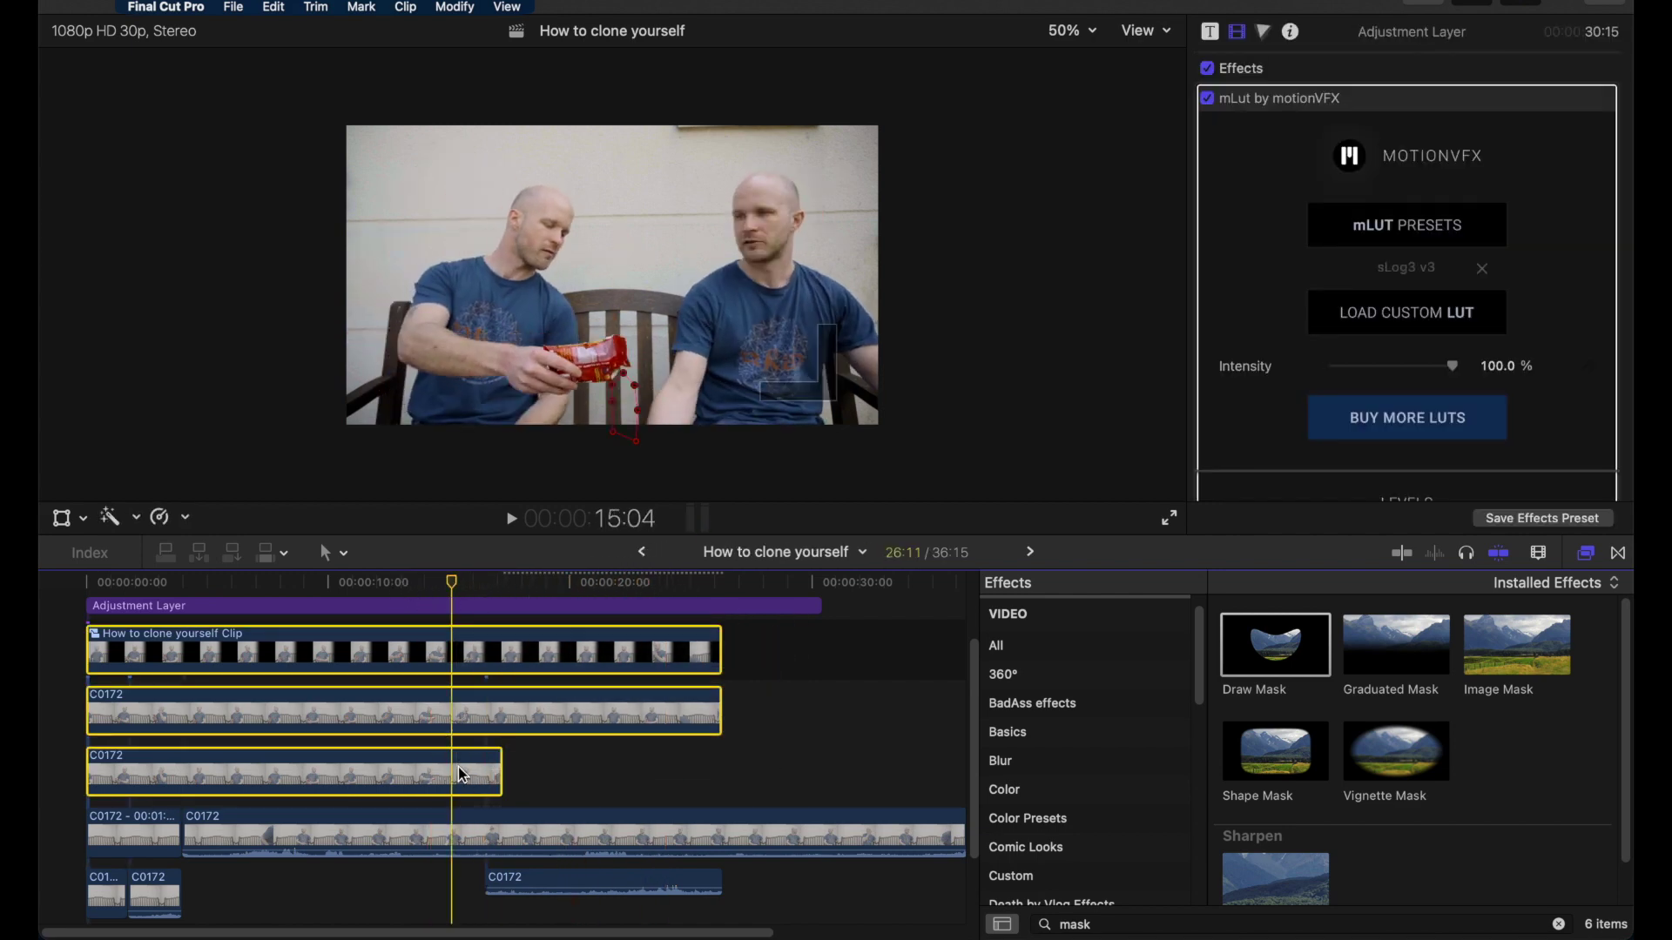
{"action": "key", "text": "alt+g"}
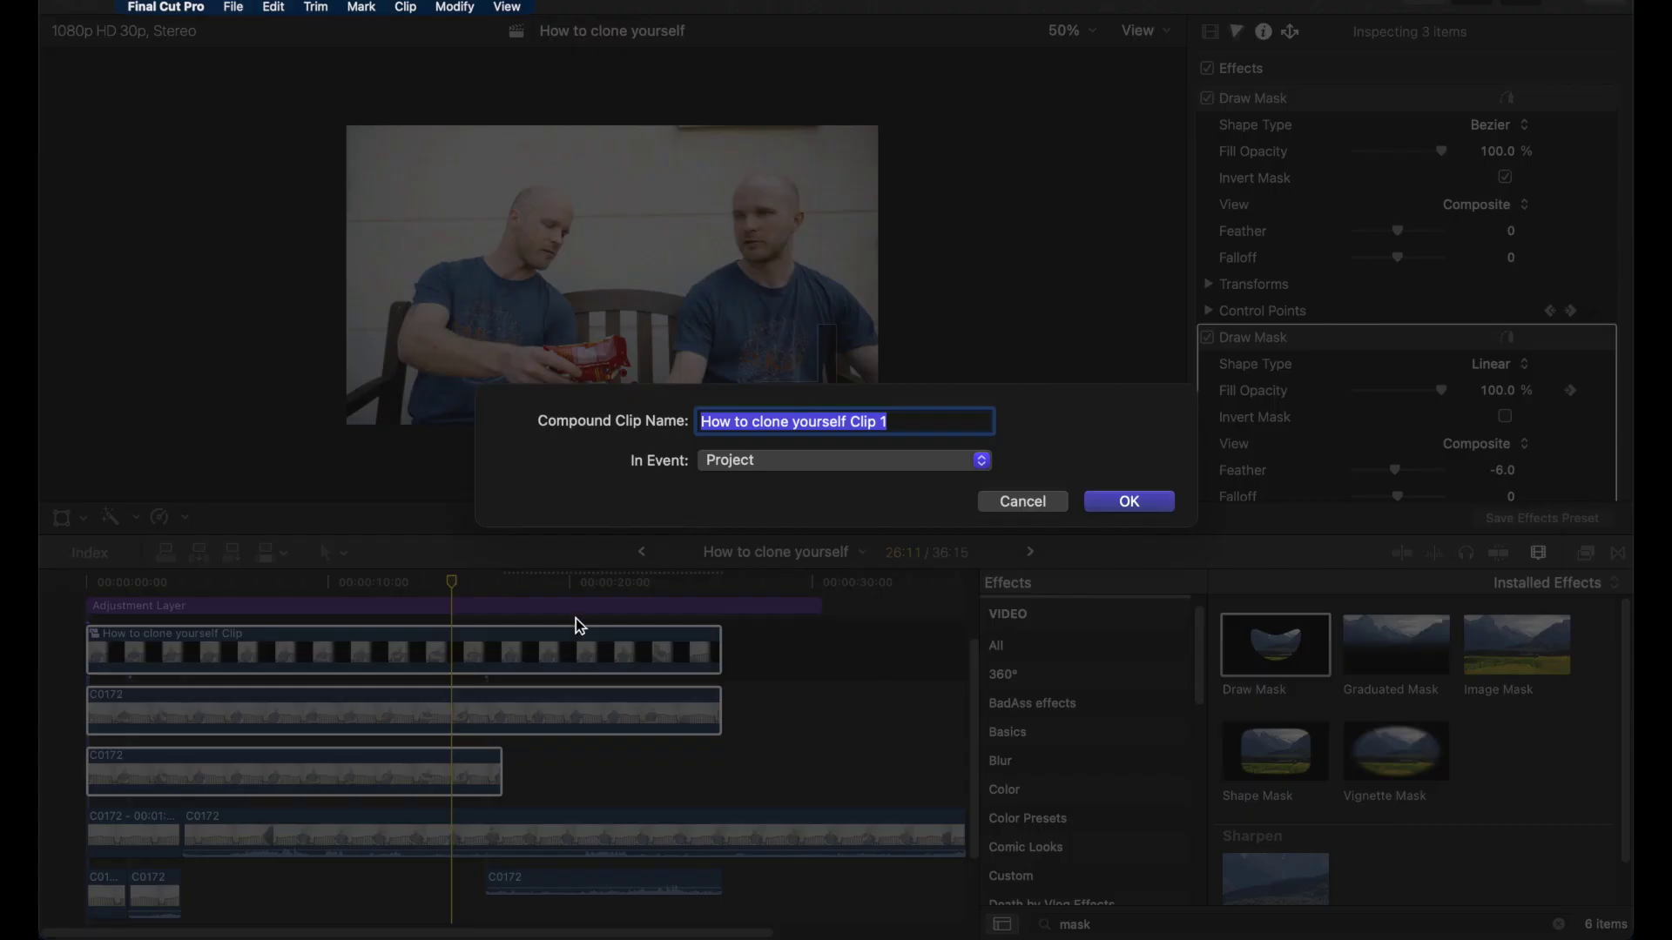
{"action": "left_click", "coordinate": [1135, 501]}
{"action": "left_click", "coordinate": [552, 583]}
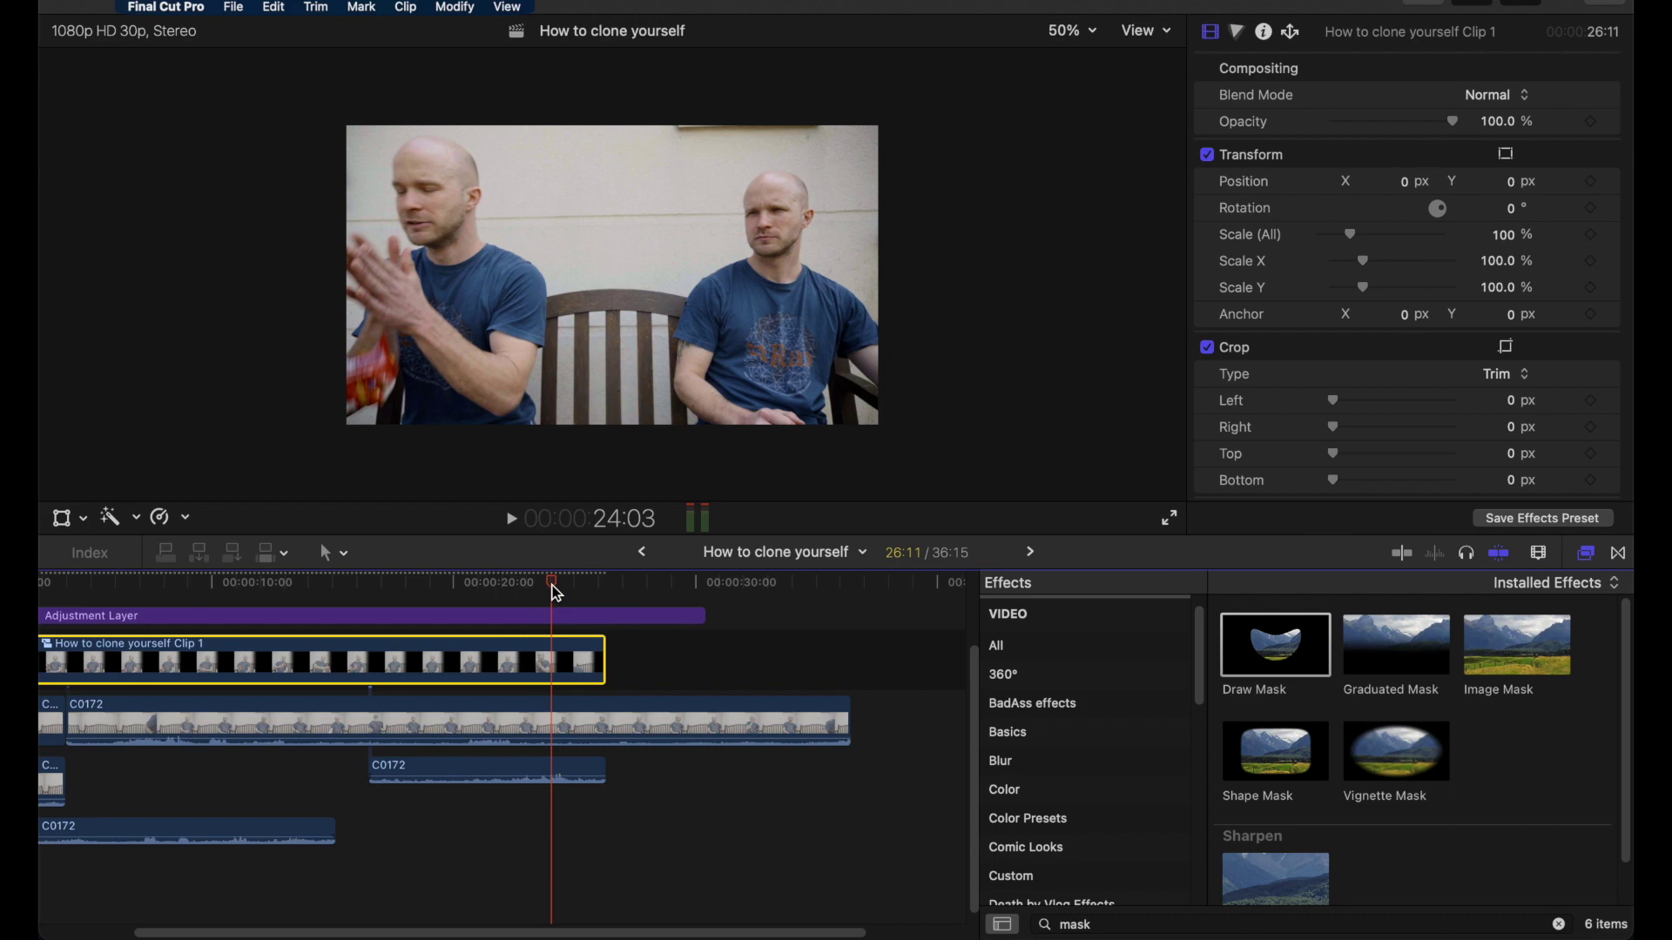
Cut compound clip How to clone yourself Clip 1 at 24:01, where the clapping hands hide the thrown packet
{"action": "left_click_drag", "start_coordinate": [552, 585], "coordinate": [549, 587]}
{"action": "key", "text": "b"}
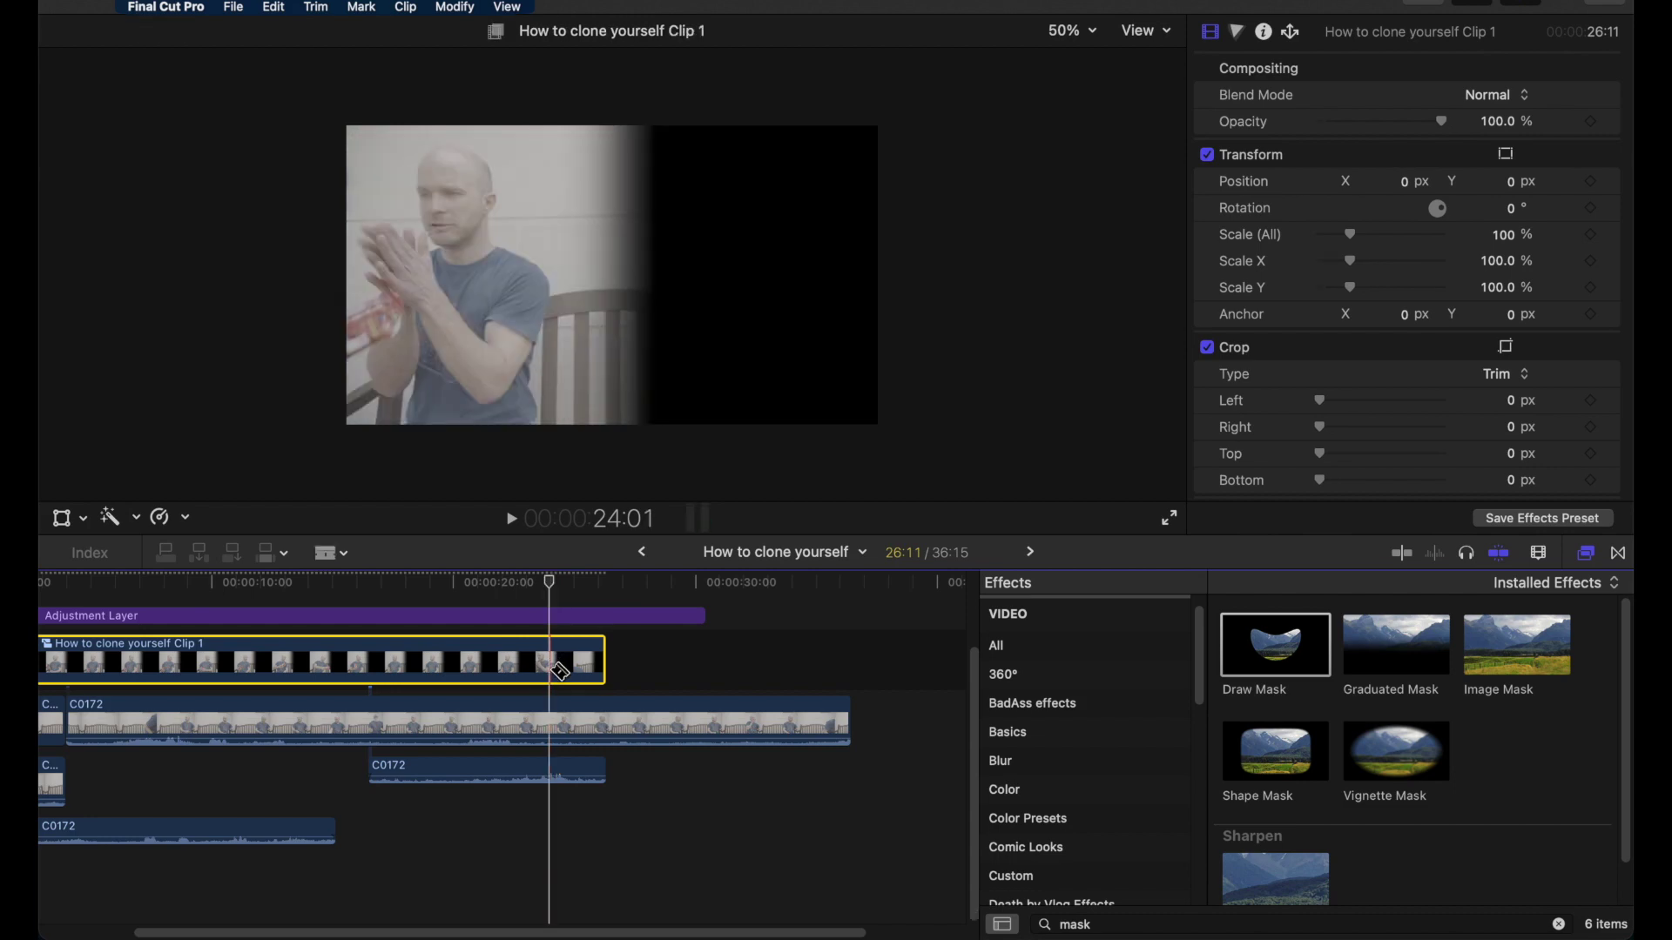
{"action": "key", "text": "a"}
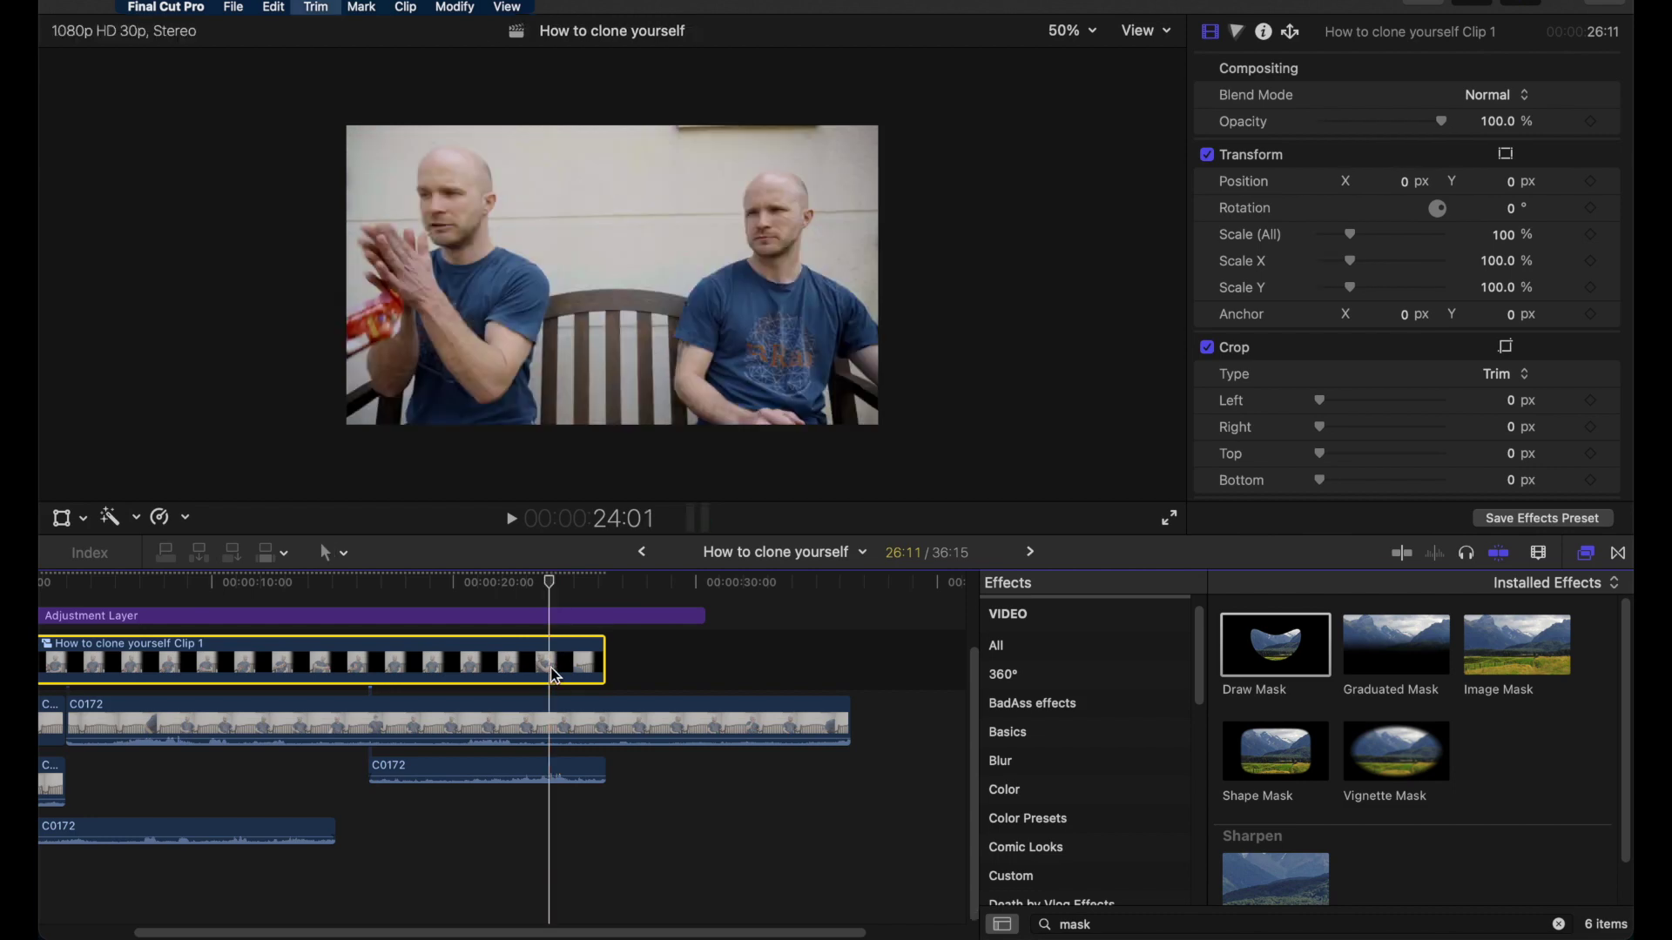
{"action": "key", "text": "super+b"}
Apply a Draw Mask to the short end piece after 24:01 and draw a linear outline around the red packet
{"action": "key", "text": "super+equal"}
{"action": "mouse_move", "coordinate": [1276, 645]}
{"action": "left_mouse_down"}
{"action": "mouse_move", "coordinate": [889, 667]}
{"action": "mouse_move", "coordinate": [566, 659]}
{"action": "mouse_move", "coordinate": [590, 659]}
{"action": "left_mouse_up"}
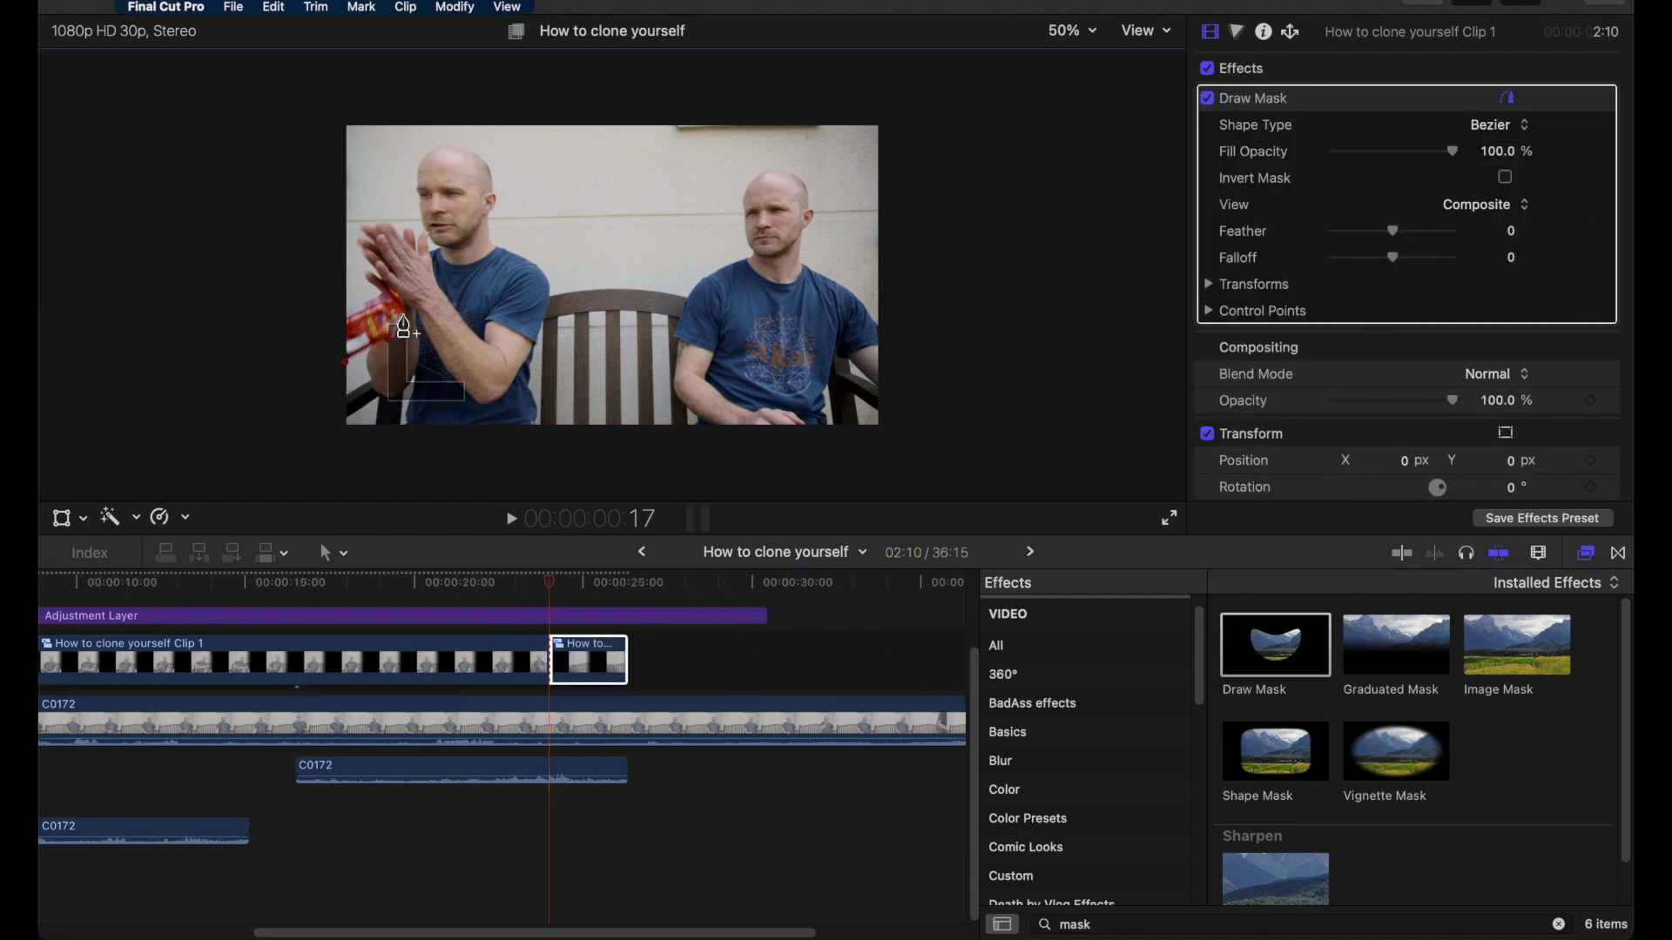
{"action": "left_click", "coordinate": [332, 310]}
{"action": "left_click", "coordinate": [340, 380]}
{"action": "left_click_drag", "start_coordinate": [342, 324], "coordinate": [337, 318]}
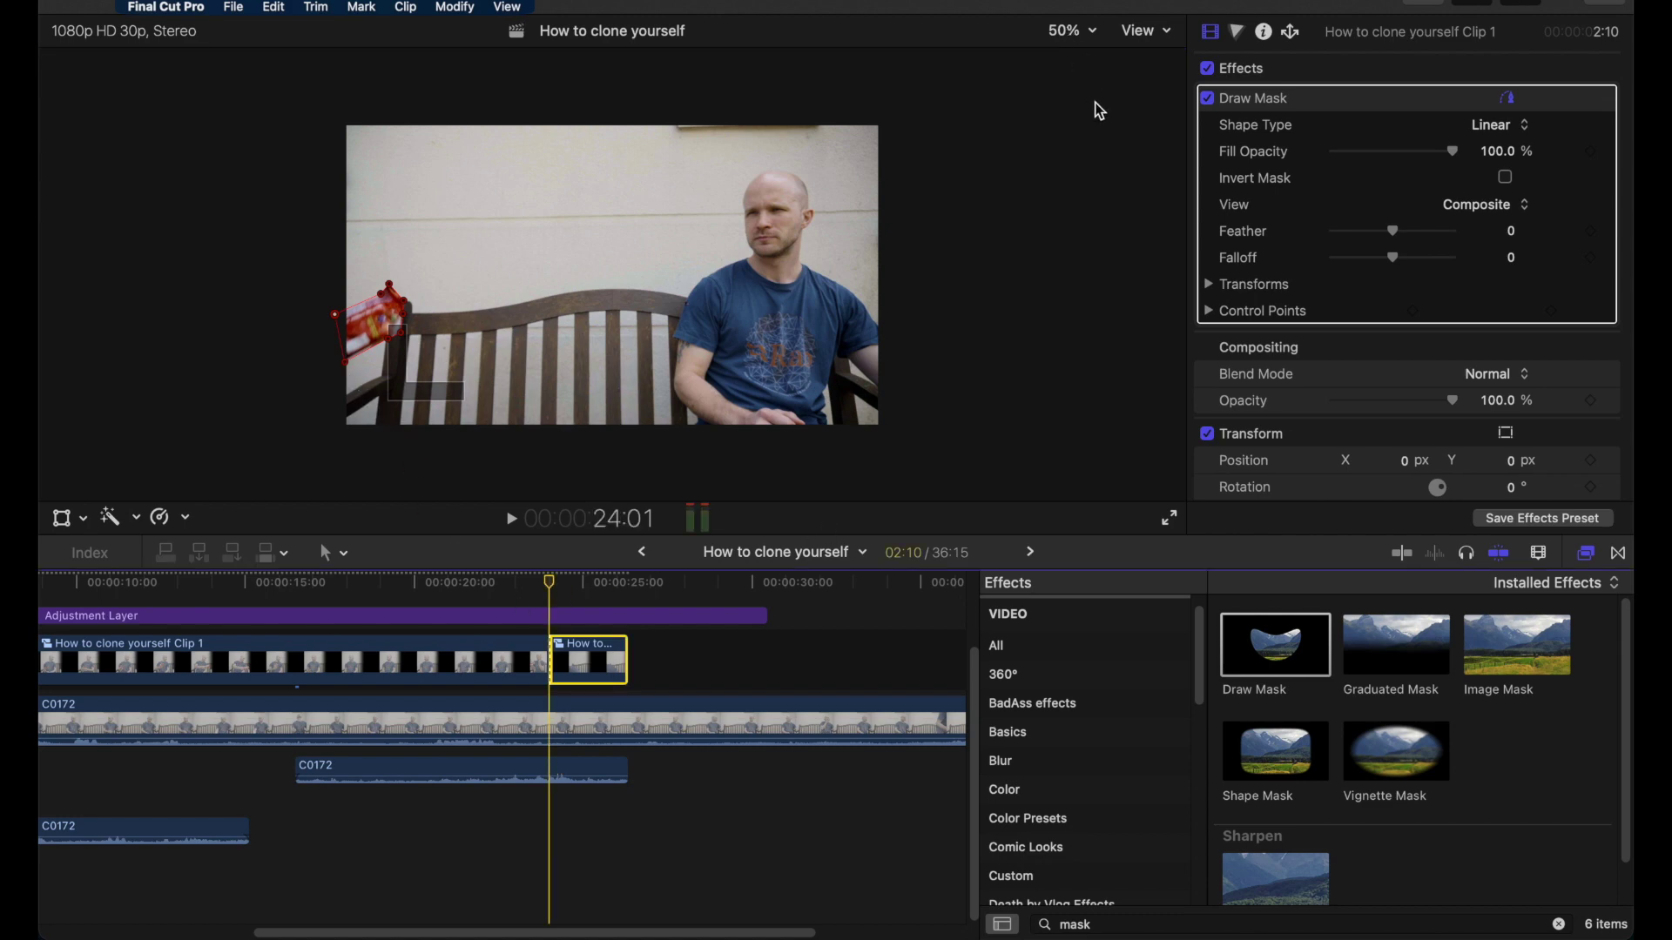
Set the packet mask's feather to -5 and add keyframes for its position, rotation, scale and control points at 24:01
{"action": "left_click", "coordinate": [1072, 30]}
{"action": "left_click", "coordinate": [1103, 213]}
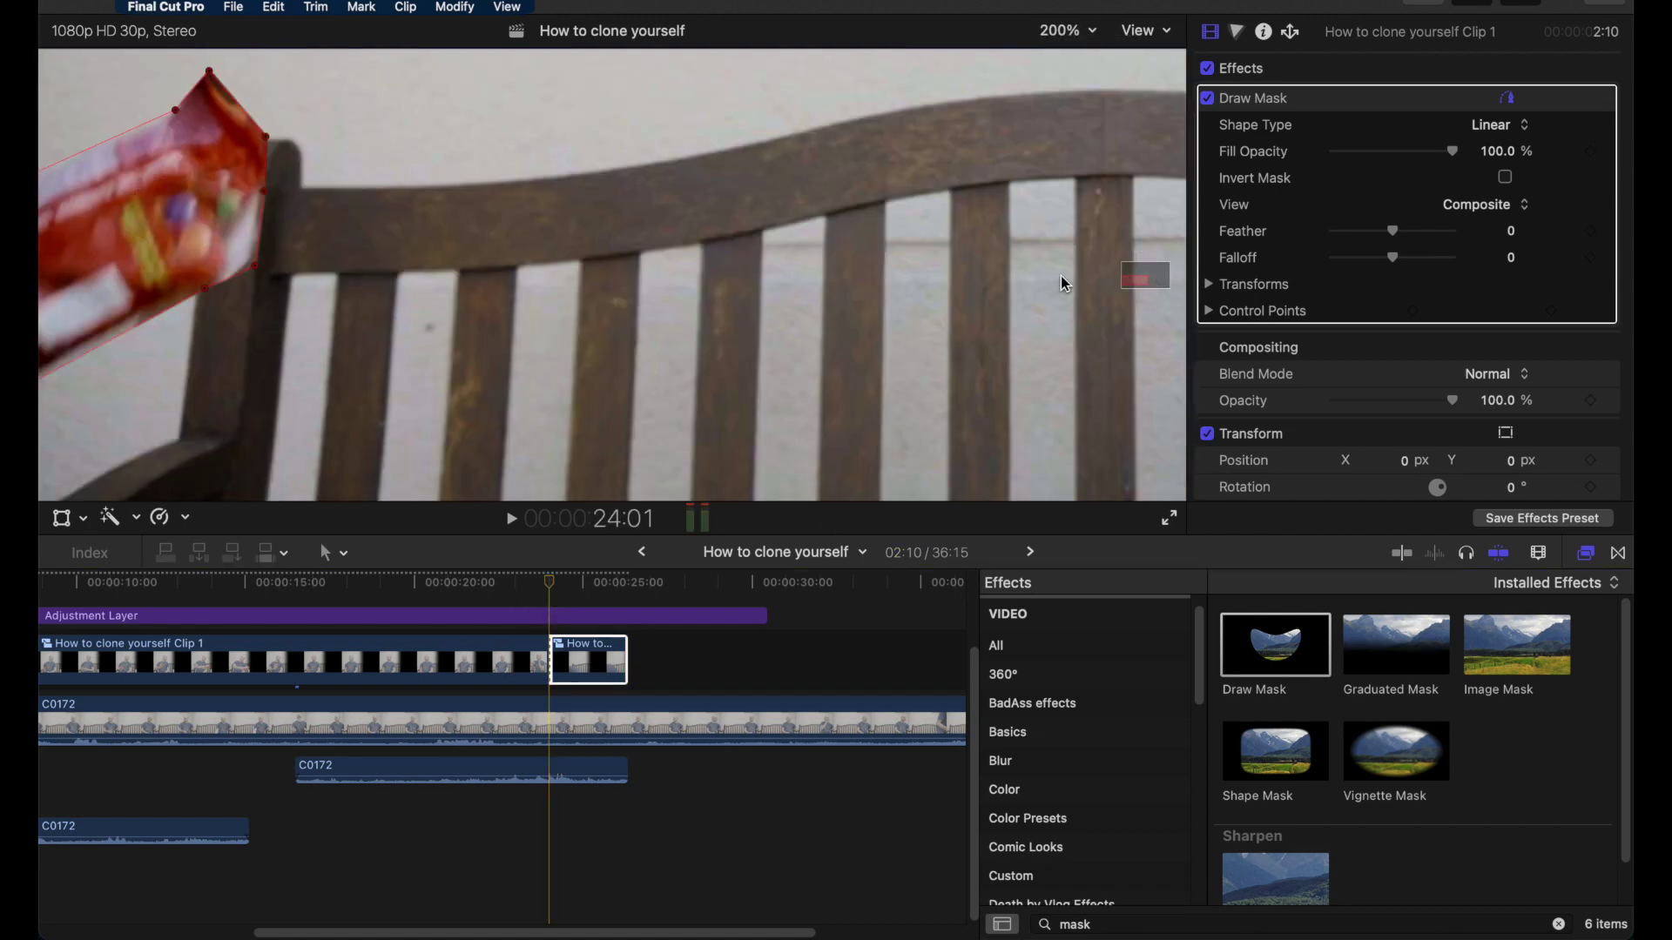
{"action": "left_click_drag", "start_coordinate": [1383, 224], "coordinate": [1389, 242]}
{"action": "left_click", "coordinate": [1209, 284]}
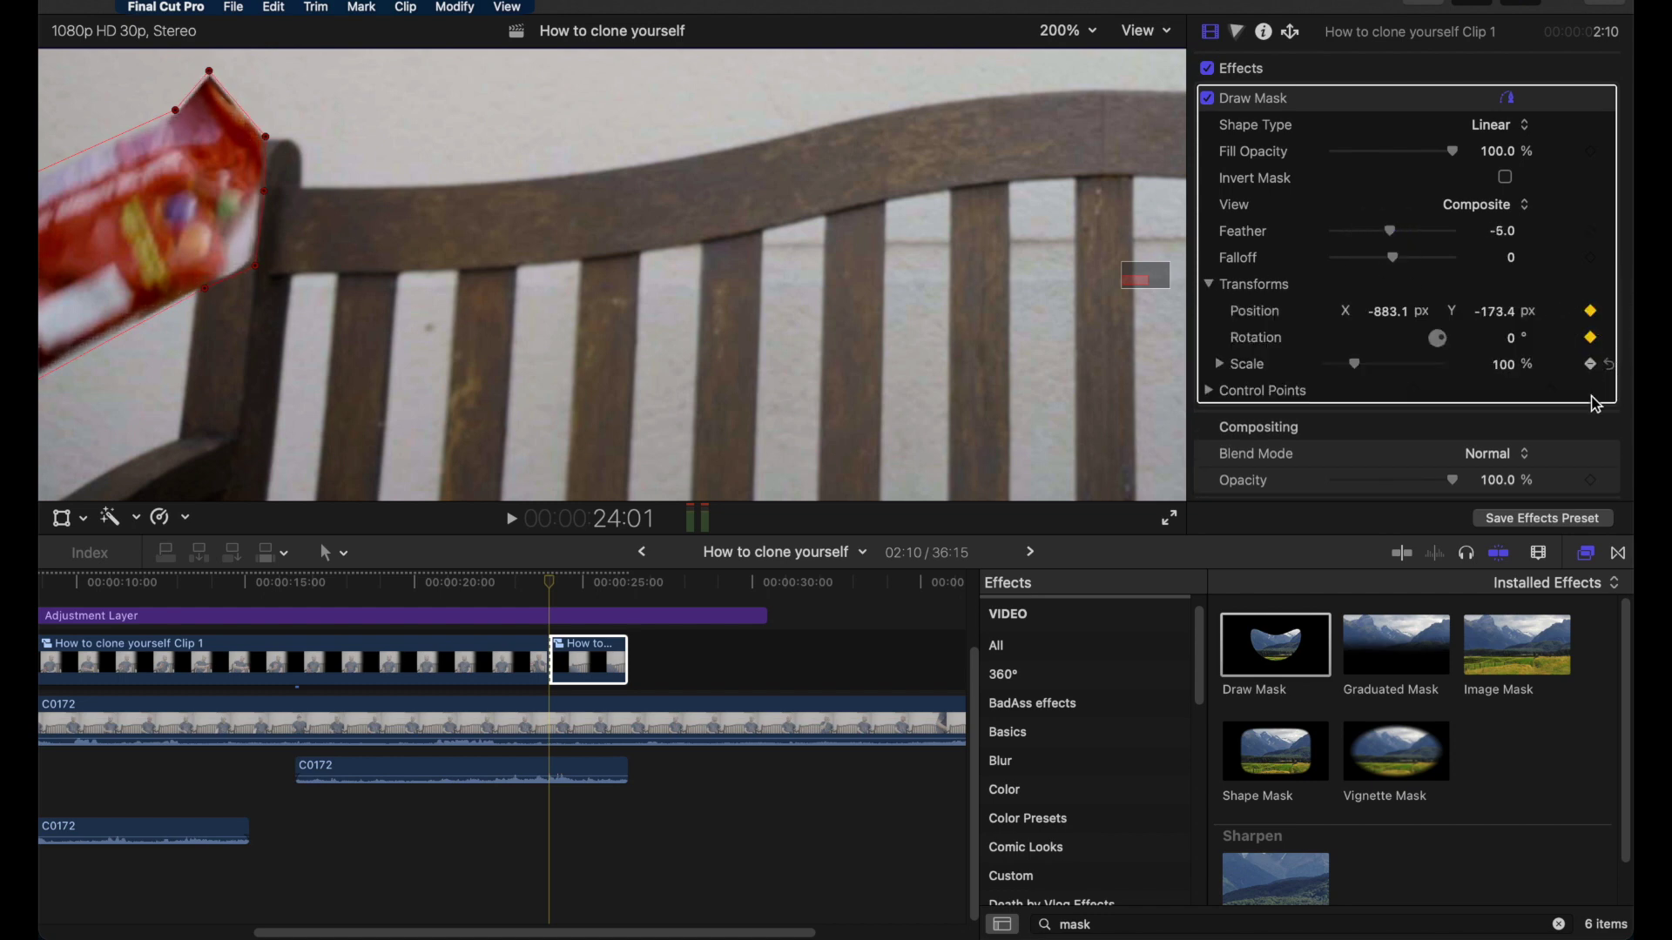
{"action": "left_click", "coordinate": [1551, 391]}
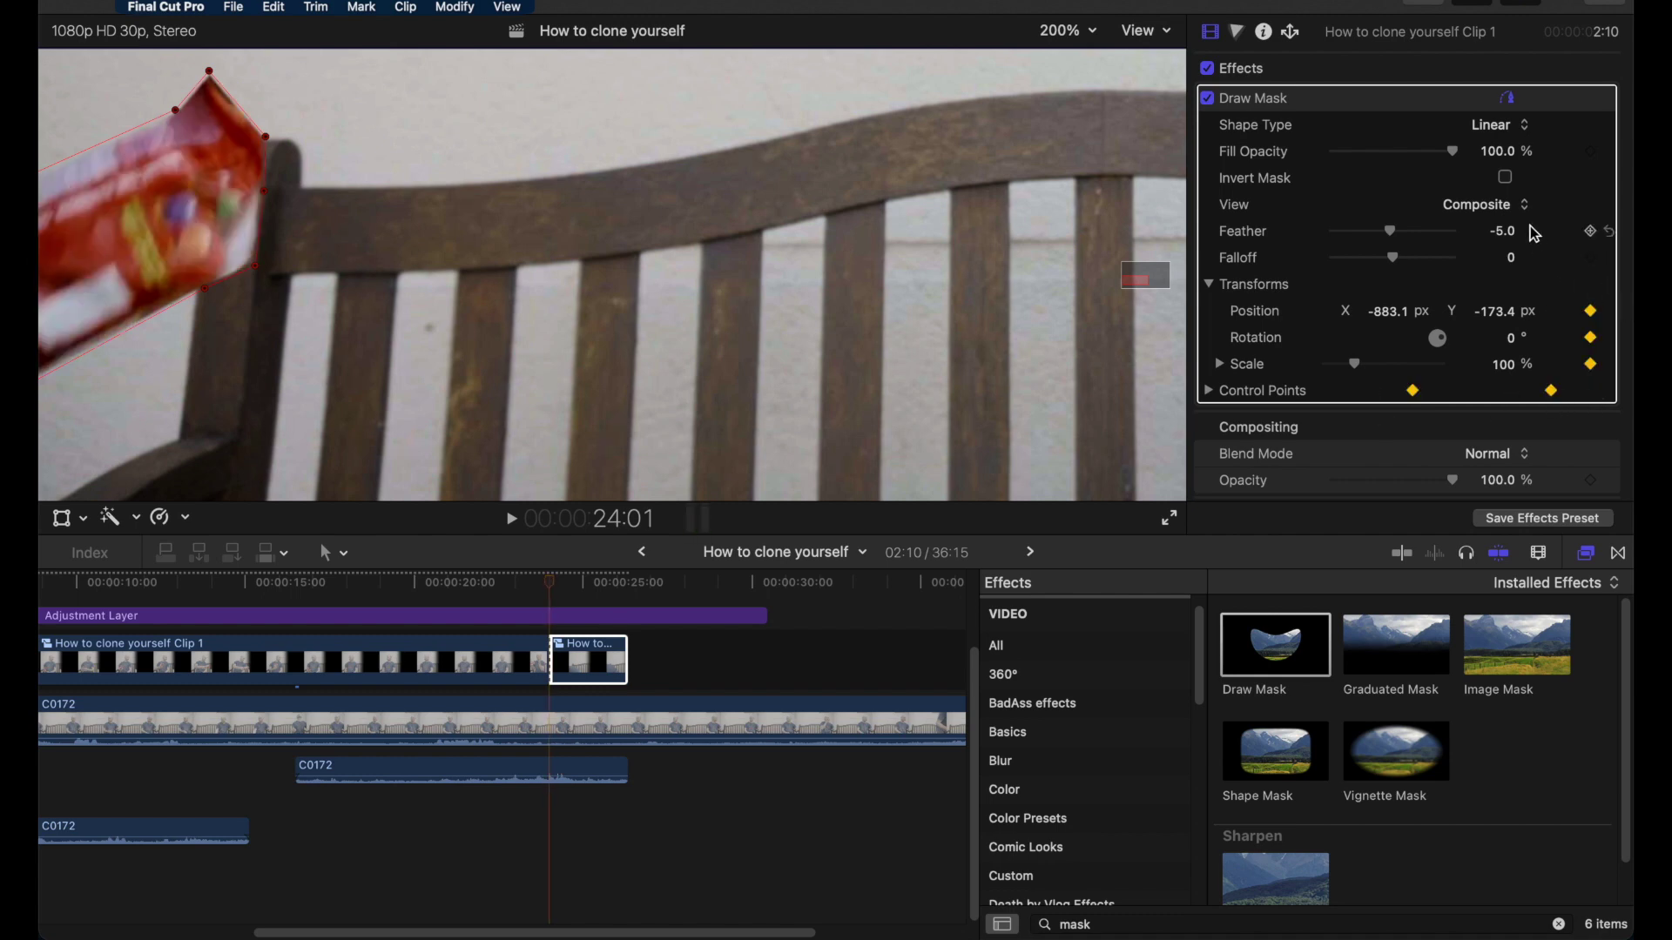
Set the mask's view to Original and move the mask frame by frame onto the packet, at X -907.2, Y -373.2 px on 24:03
{"action": "left_click", "coordinate": [1471, 206]}
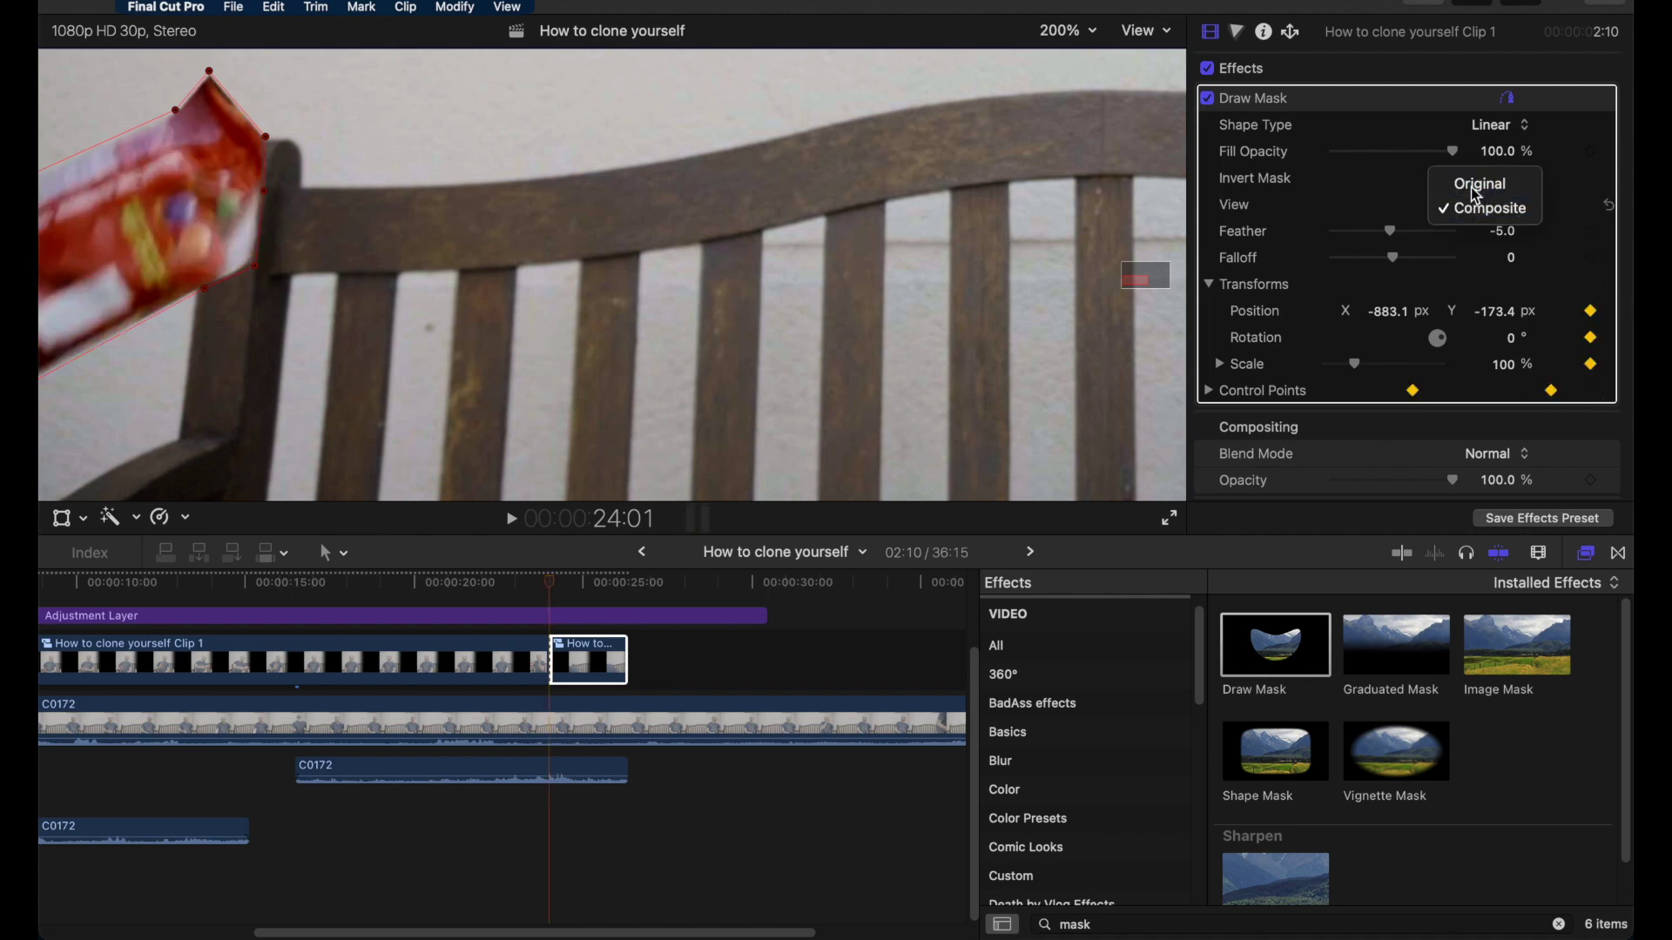
{"action": "left_click", "coordinate": [1478, 183]}
{"action": "key", "text": "Right"}
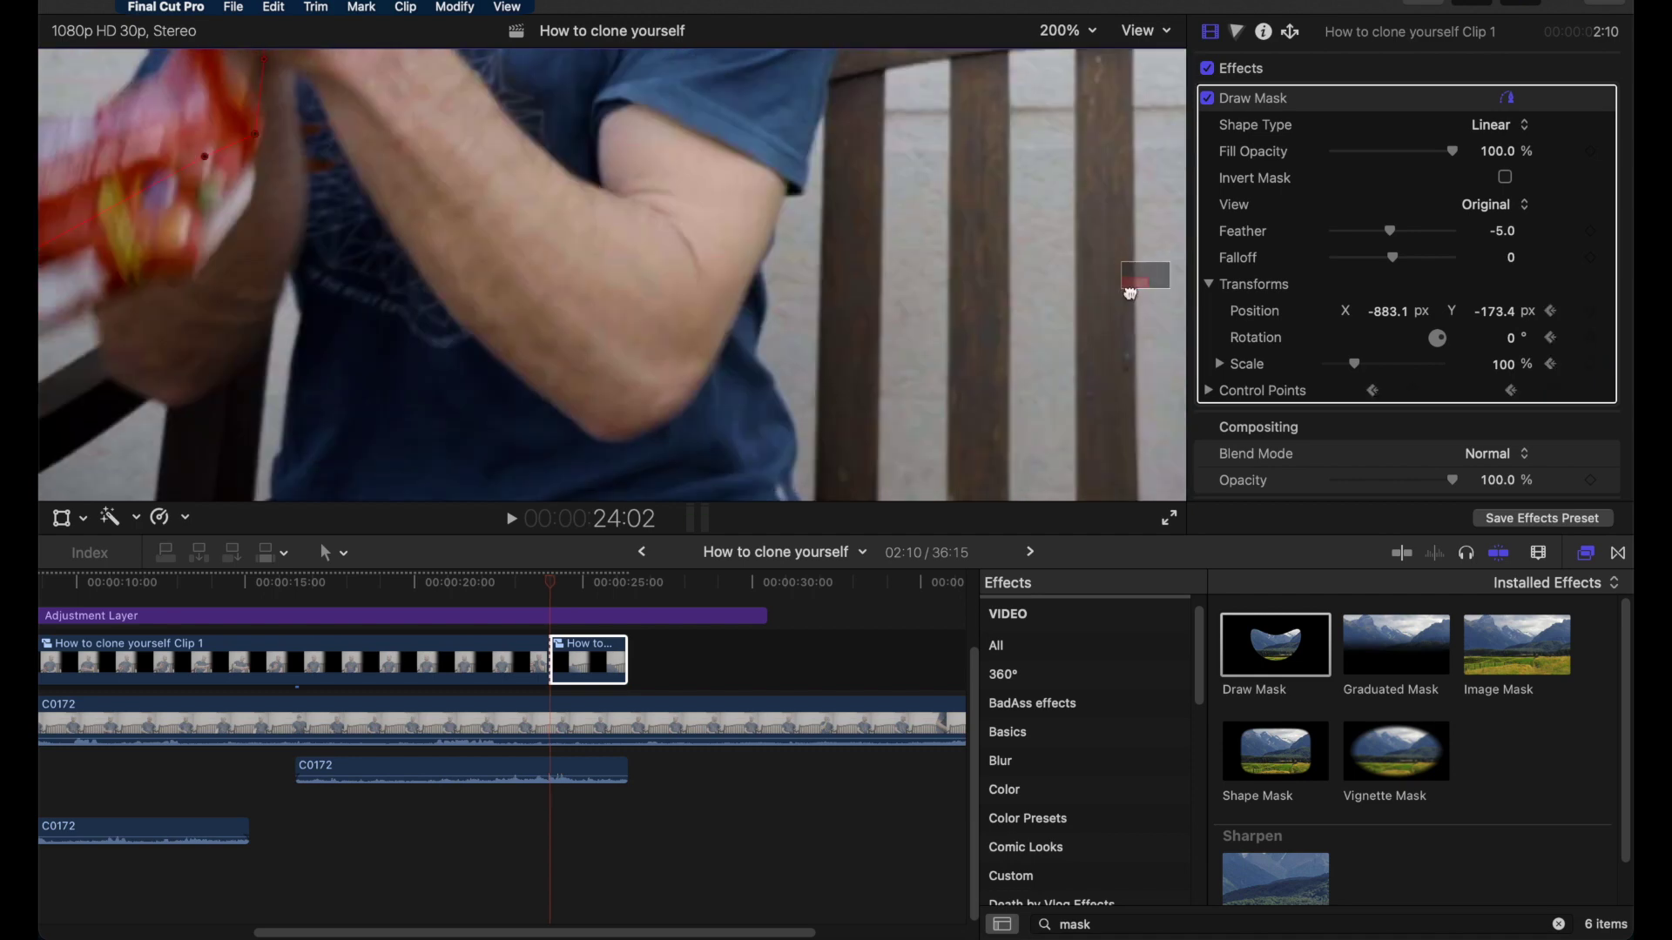
{"action": "key", "text": "Right"}
{"action": "key", "text": "Right"}
{"action": "key", "text": "Left"}
{"action": "key", "text": "Left"}
{"action": "key", "text": "Right"}
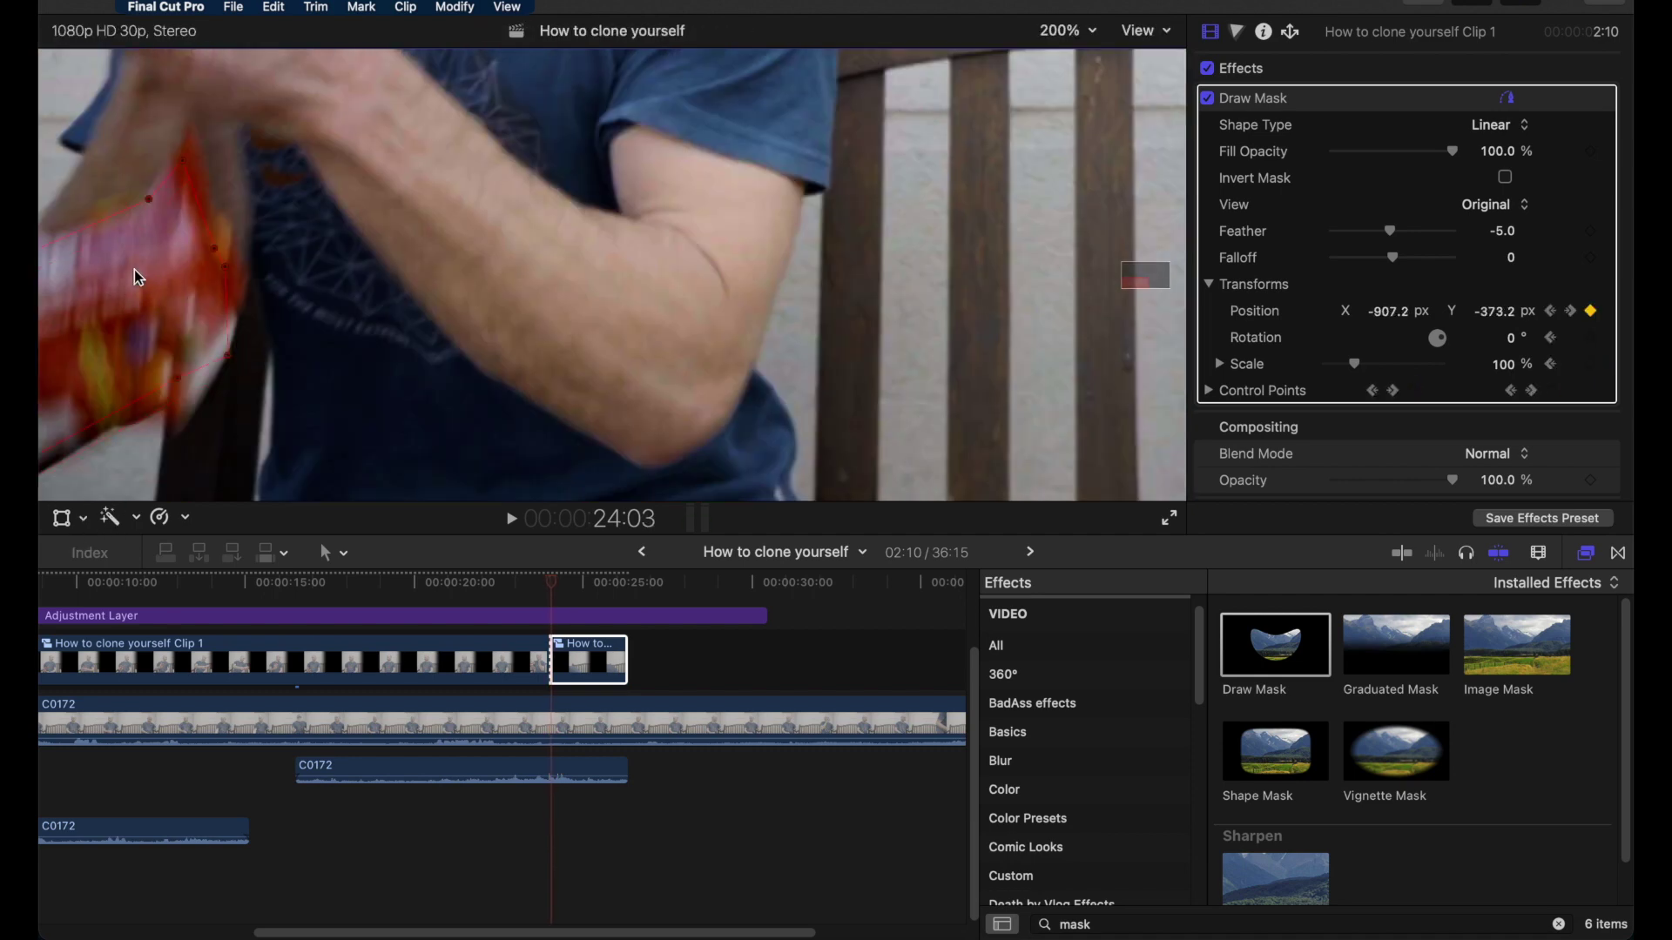
Reshape the mask's control points to fit the blurred packet's edges at 24:03
{"action": "left_click_drag", "start_coordinate": [213, 290], "coordinate": [246, 291]}
{"action": "left_click", "coordinate": [1067, 31]}
{"action": "left_click", "coordinate": [1079, 56]}
{"action": "left_click_drag", "start_coordinate": [258, 468], "coordinate": [280, 464]}
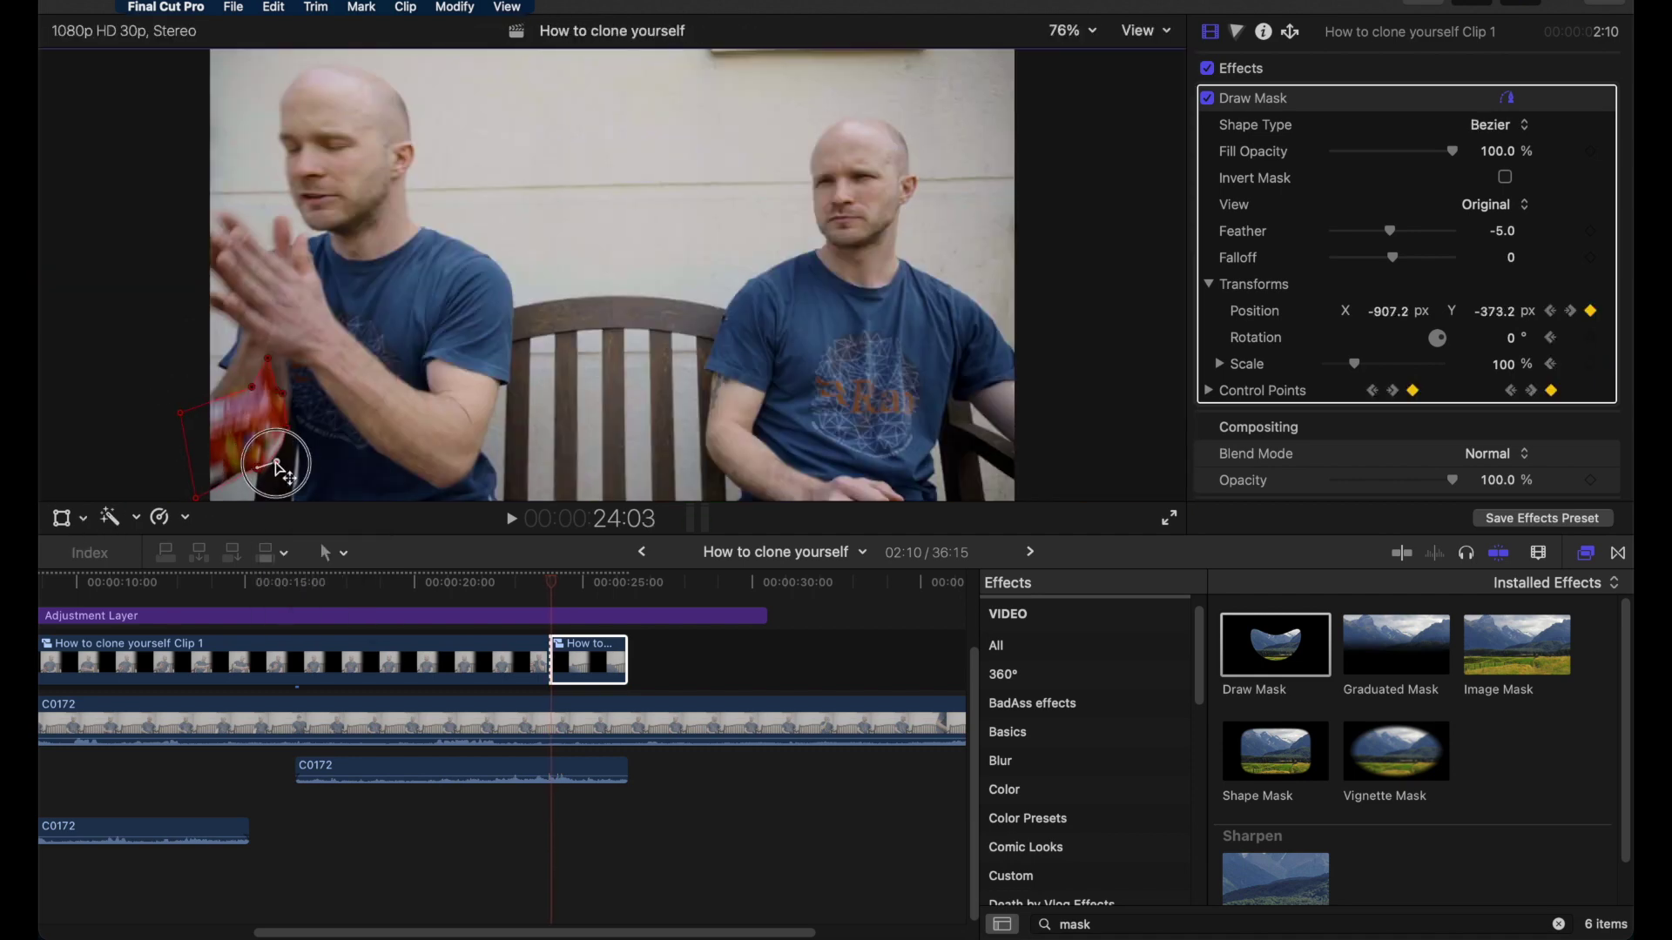
{"action": "left_click", "coordinate": [1067, 30]}
{"action": "left_click", "coordinate": [1070, 193]}
{"action": "left_click_drag", "start_coordinate": [242, 308], "coordinate": [250, 270]}
{"action": "left_click", "coordinate": [160, 415]}
{"action": "left_click_drag", "start_coordinate": [223, 400], "coordinate": [187, 468]}
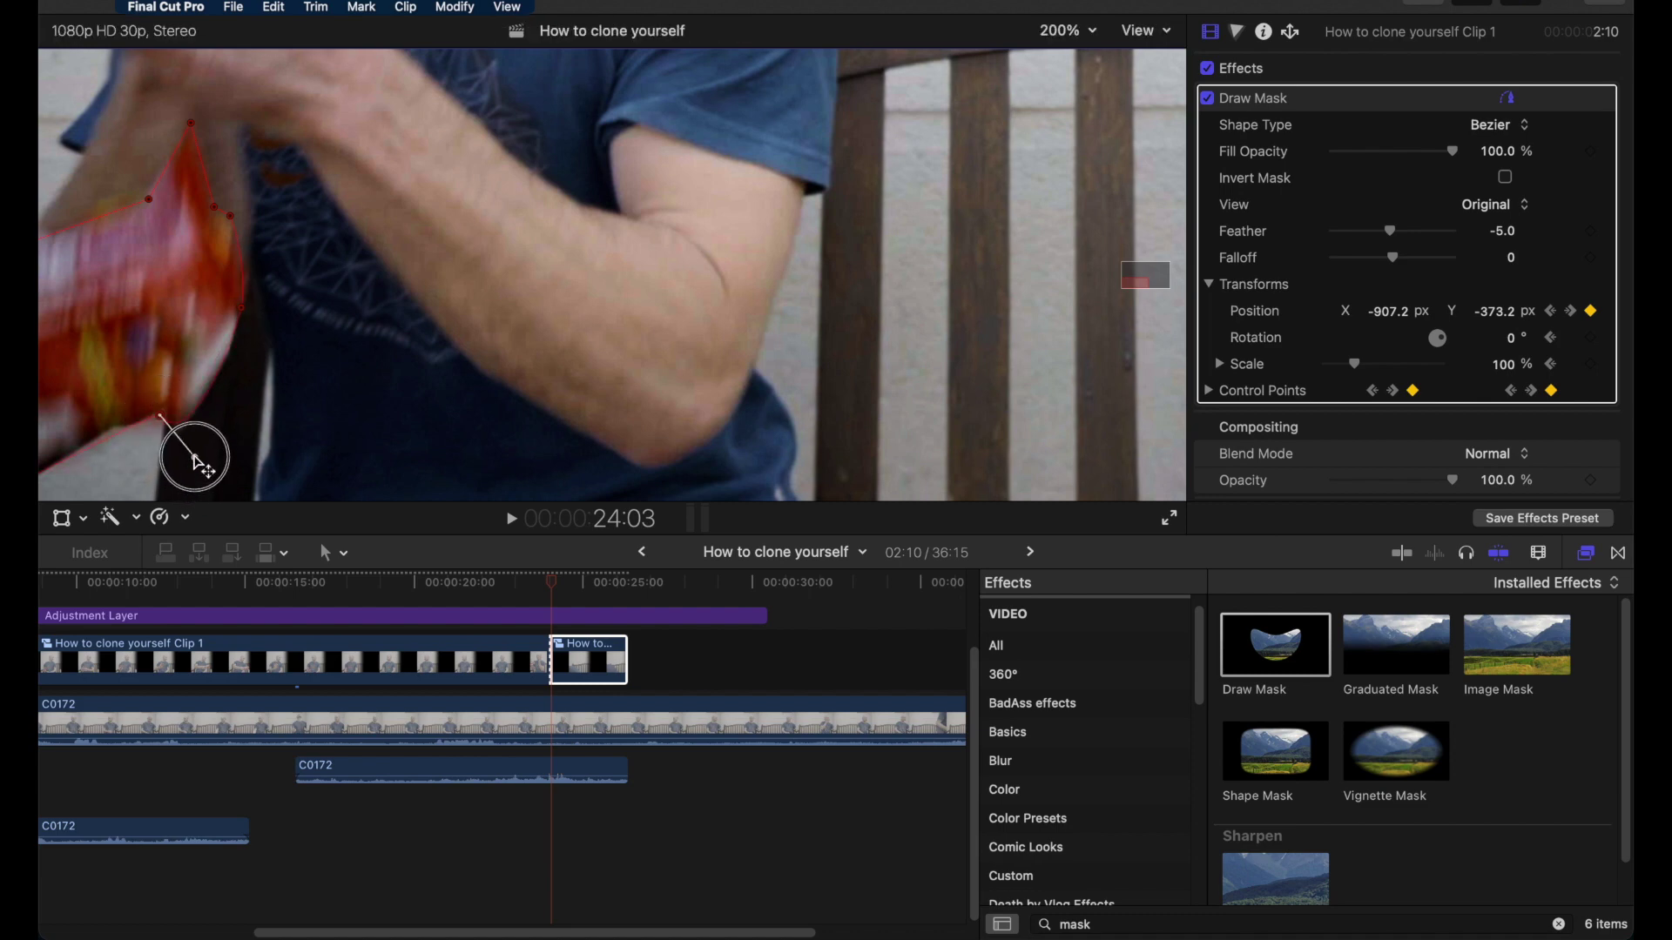
Refine the mask's control points around the packet on the preceding frame, 24:02
{"action": "key", "text": "Left"}
{"action": "left_click_drag", "start_coordinate": [250, 287], "coordinate": [258, 261]}
{"action": "mouse_move", "coordinate": [184, 351]}
{"action": "left_mouse_down"}
{"action": "mouse_move", "coordinate": [195, 377]}
{"action": "mouse_move", "coordinate": [248, 334]}
{"action": "left_mouse_up"}
{"action": "mouse_move", "coordinate": [163, 154]}
{"action": "left_mouse_down"}
{"action": "mouse_move", "coordinate": [93, 214]}
{"action": "mouse_move", "coordinate": [179, 176]}
{"action": "left_mouse_up"}
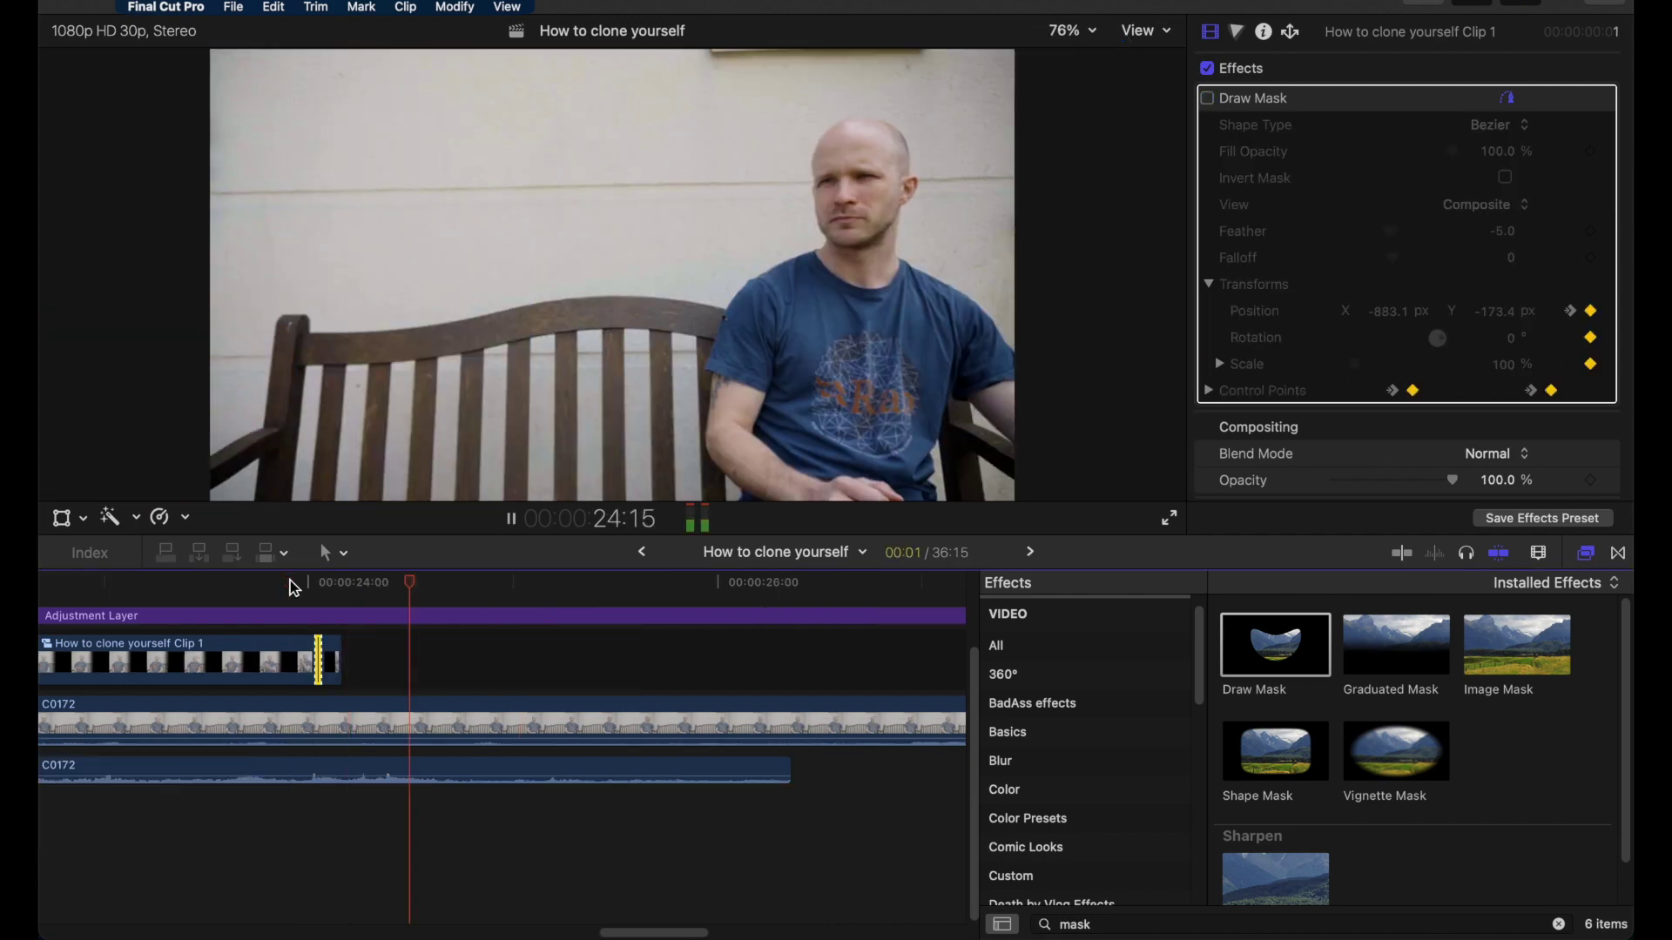
Play back the packet clap from about 23:27 to examine how the left-hand clone disappears
{"action": "key", "text": "space"}
{"action": "left_click", "coordinate": [290, 581]}
{"action": "key", "text": "space"}
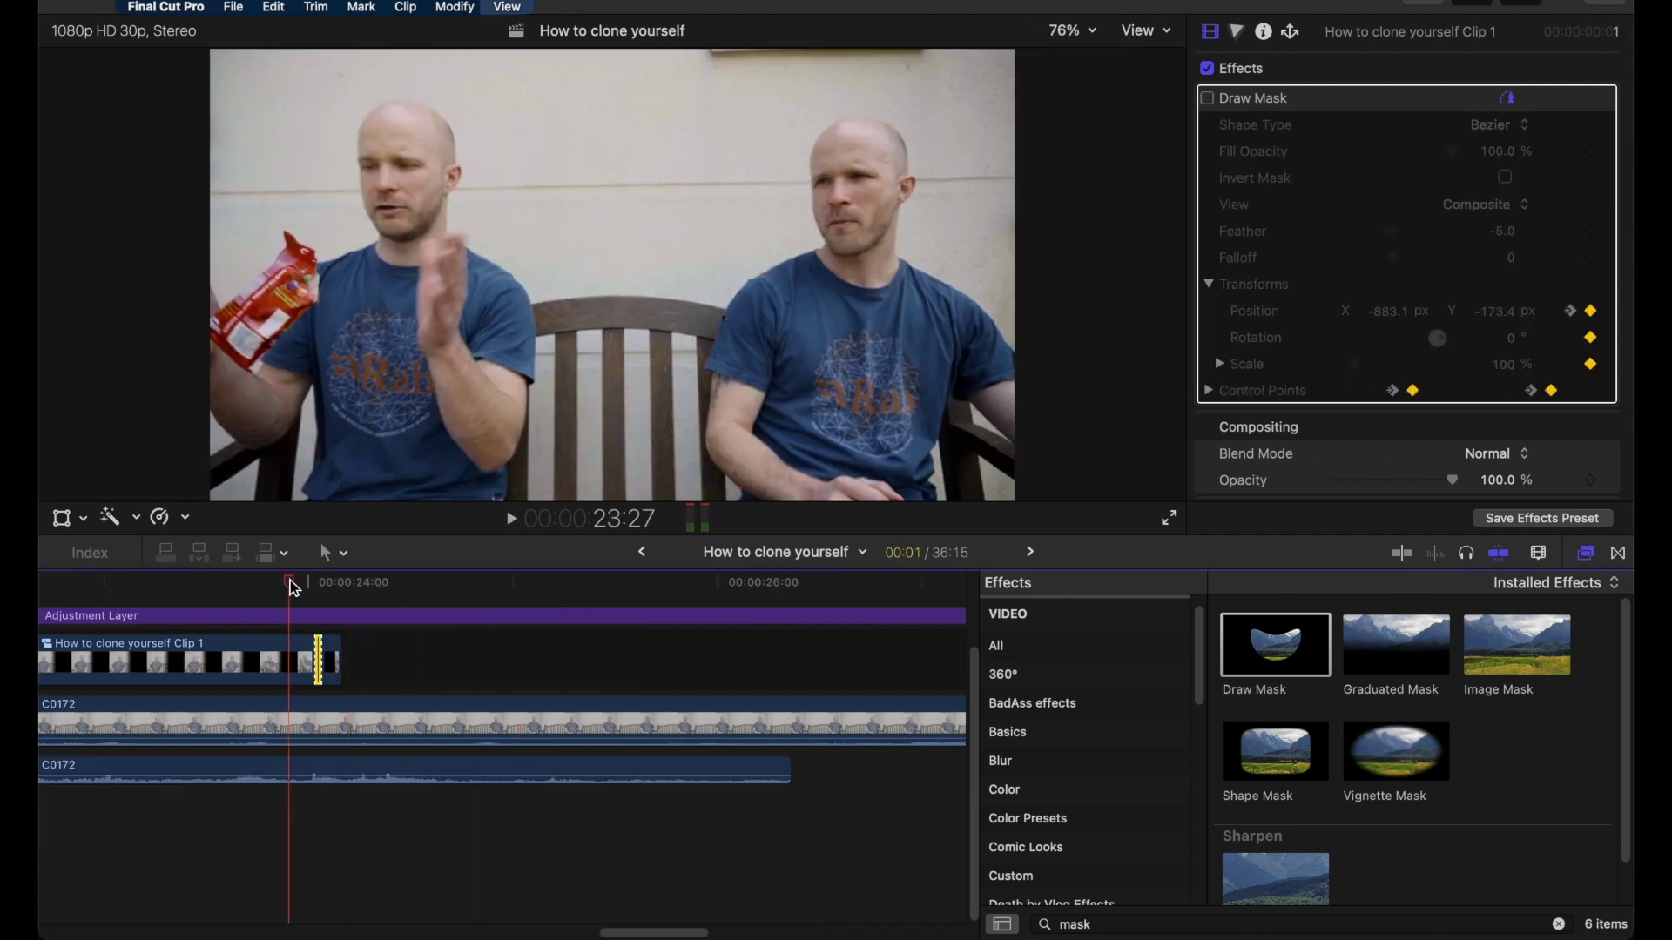
{"action": "key", "text": "space"}
{"action": "key", "text": "space"}
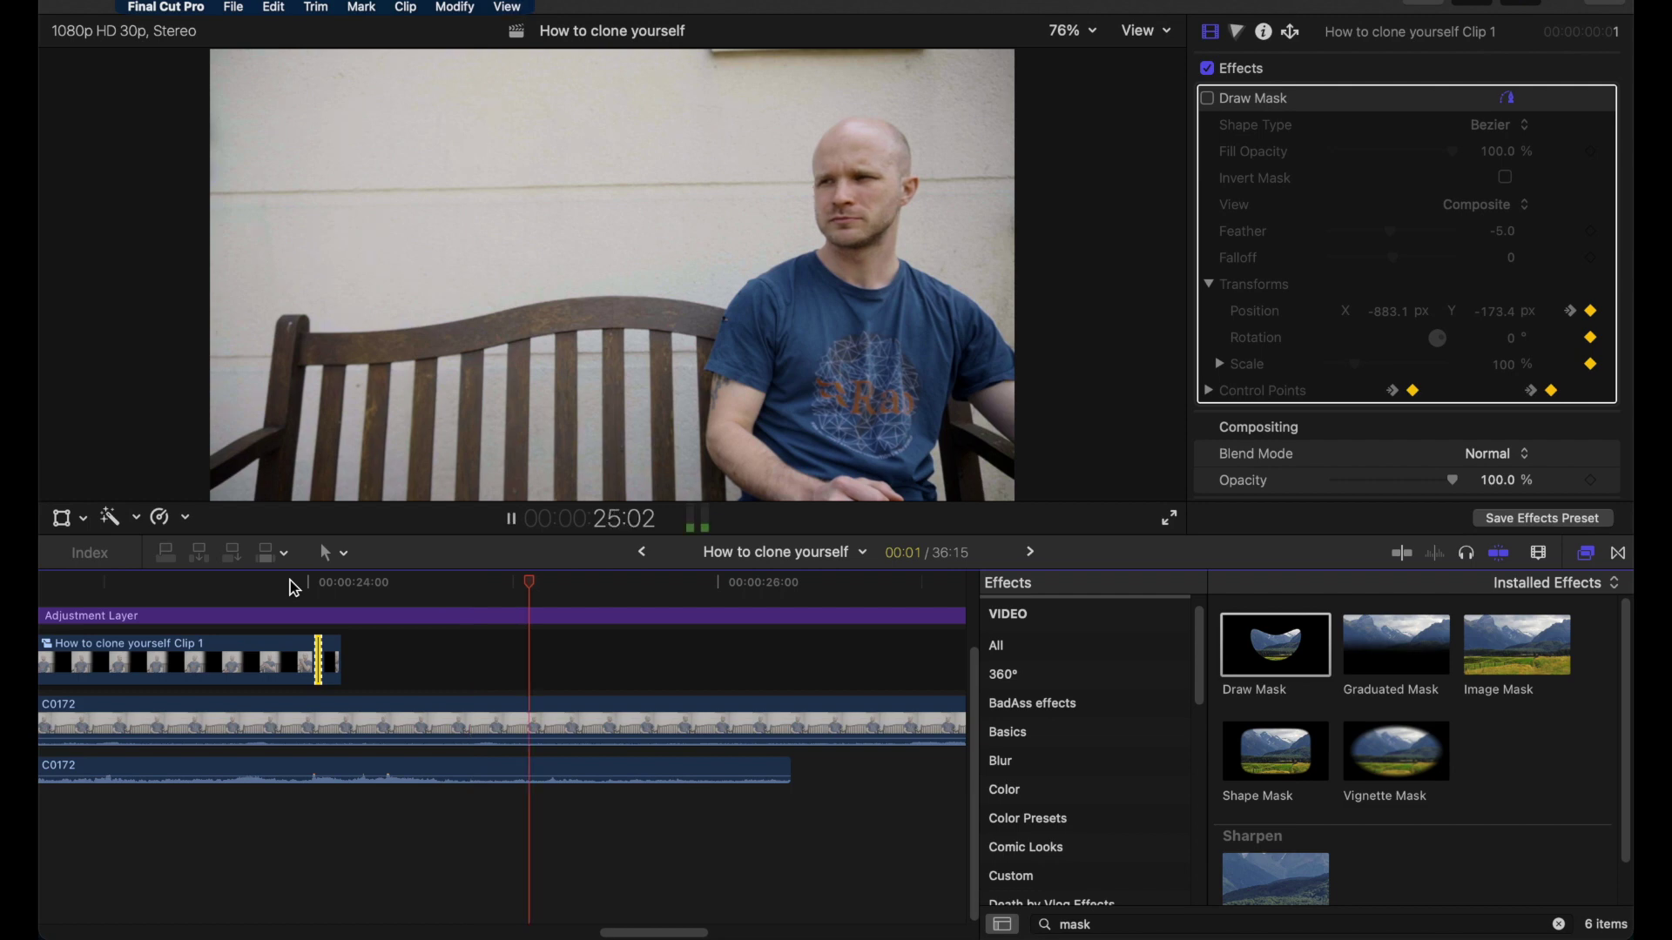
{"action": "key", "text": "space"}
Step back to 24:29 and select the separate C0172 audio clip at that point
{"action": "key", "text": "Left"}
{"action": "key", "text": "Left"}
{"action": "key", "text": "Left"}
{"action": "key", "text": "Left"}
{"action": "key", "text": "Left"}
{"action": "key", "text": "Left"}
{"action": "key", "text": "Left"}
{"action": "key", "text": "Left"}
{"action": "key", "text": "Left"}
{"action": "key", "text": "Left"}
{"action": "key", "text": "Left"}
{"action": "key", "text": "Left"}
{"action": "key", "text": "Left"}
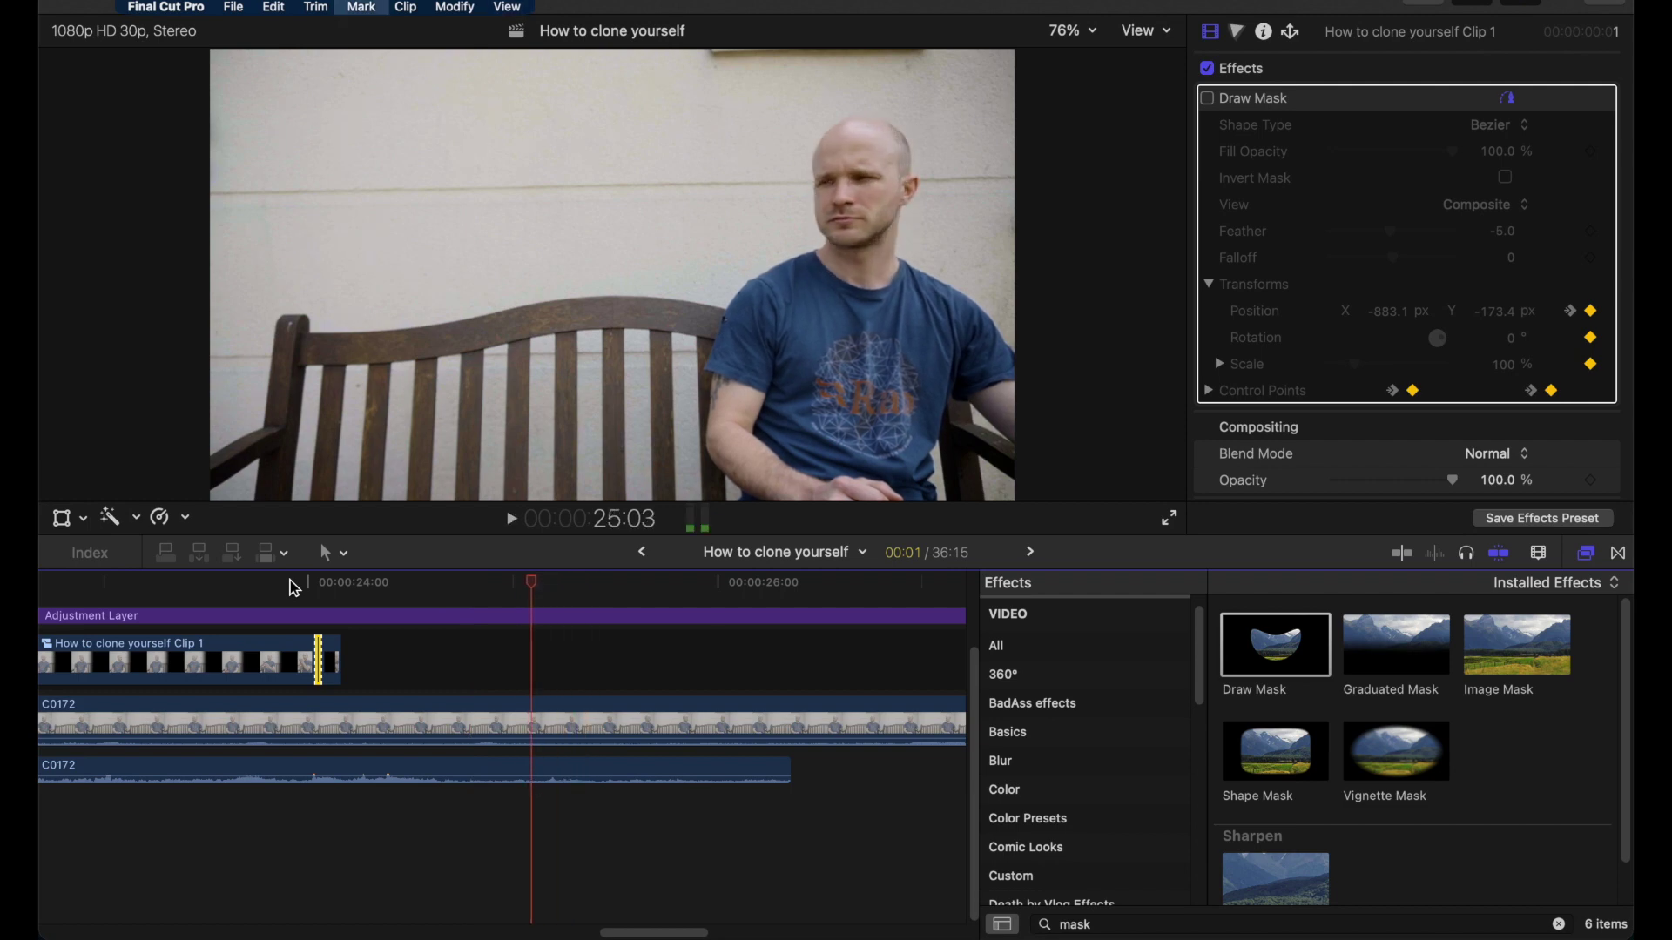
{"action": "key", "text": "Right"}
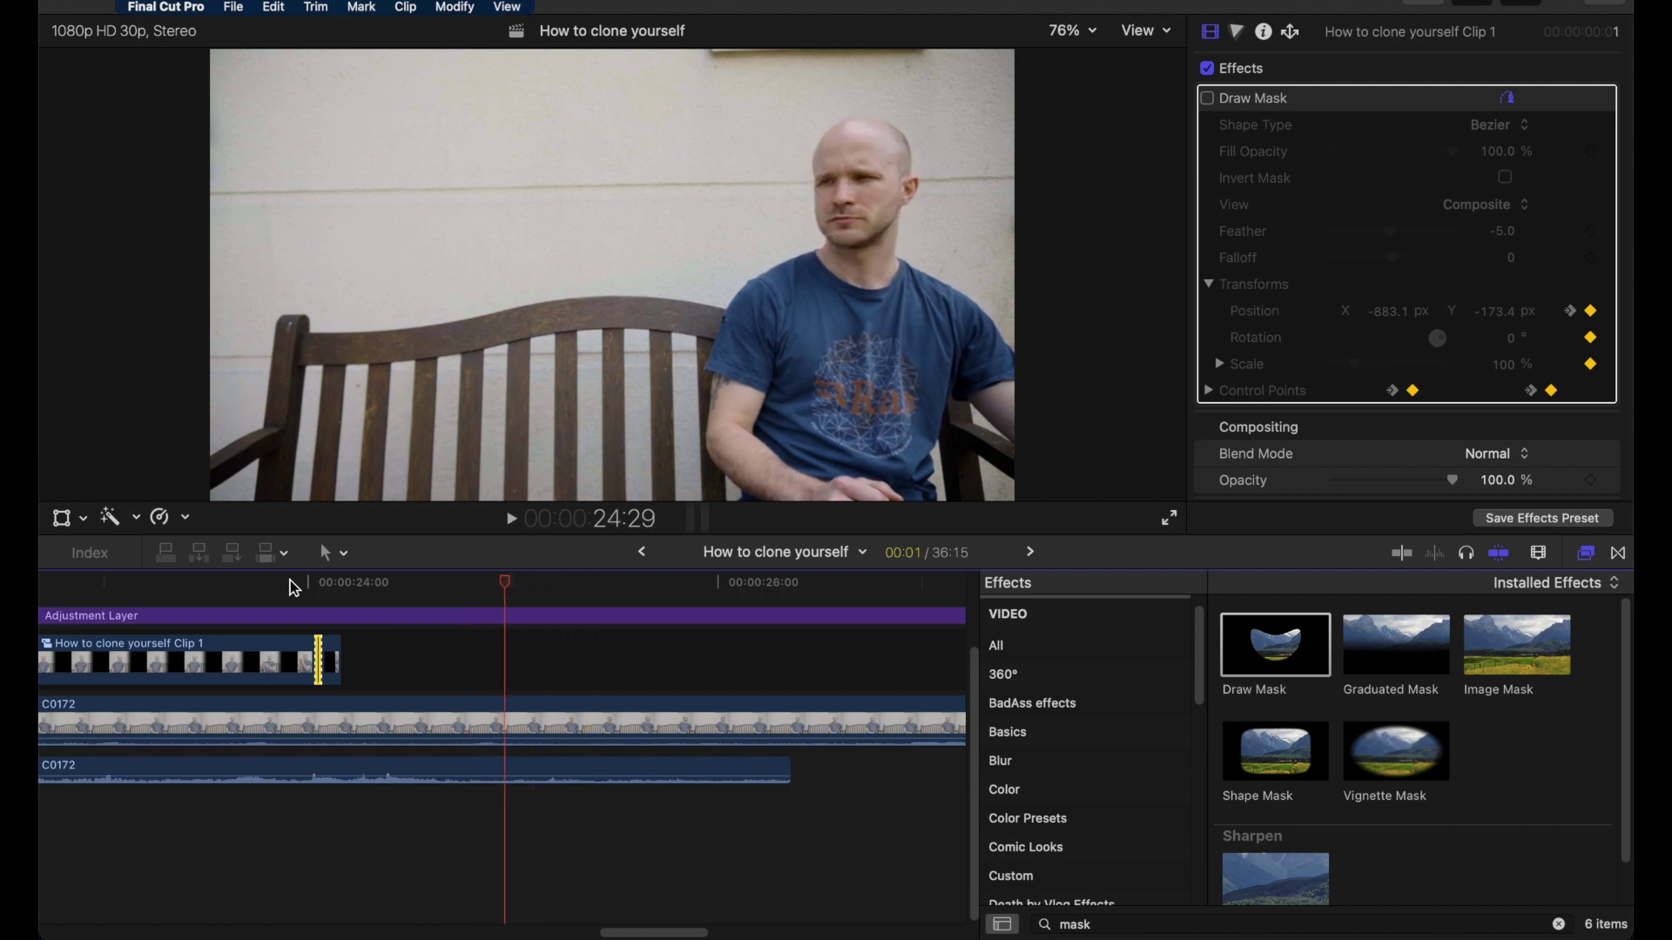
{"action": "left_click", "coordinate": [525, 772]}
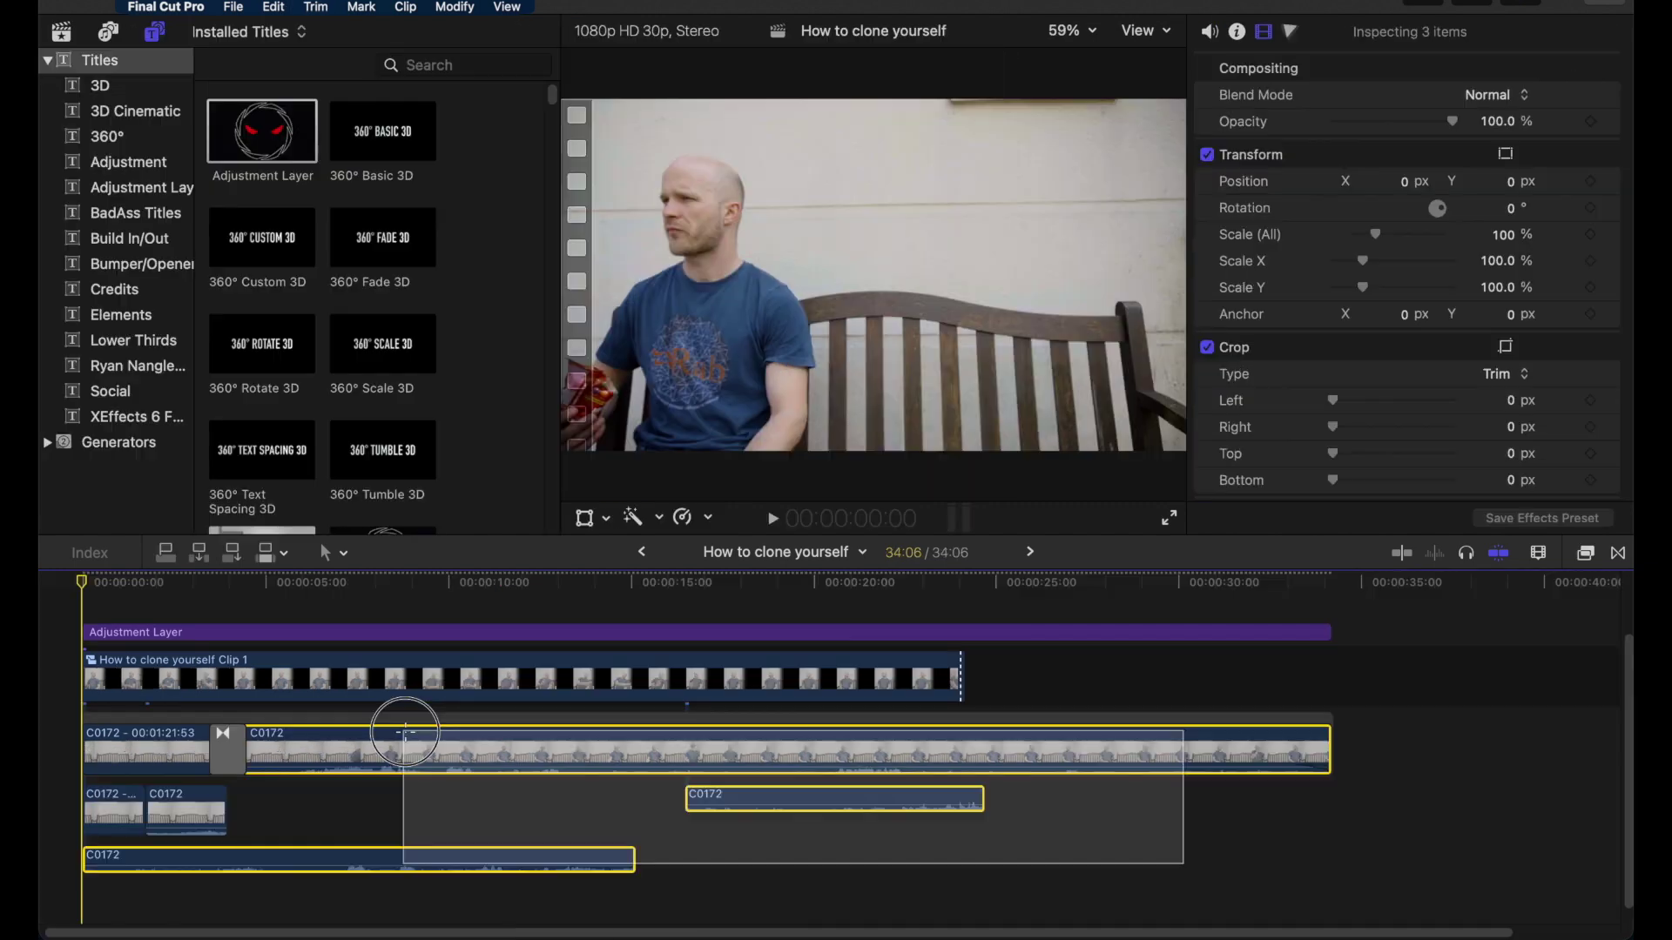
Combine all clips beneath the adjustment layer into one compound clip with the default name in the Project event
{"action": "left_click_drag", "start_coordinate": [405, 732], "coordinate": [403, 736]}
{"action": "left_click", "coordinate": [1130, 677]}
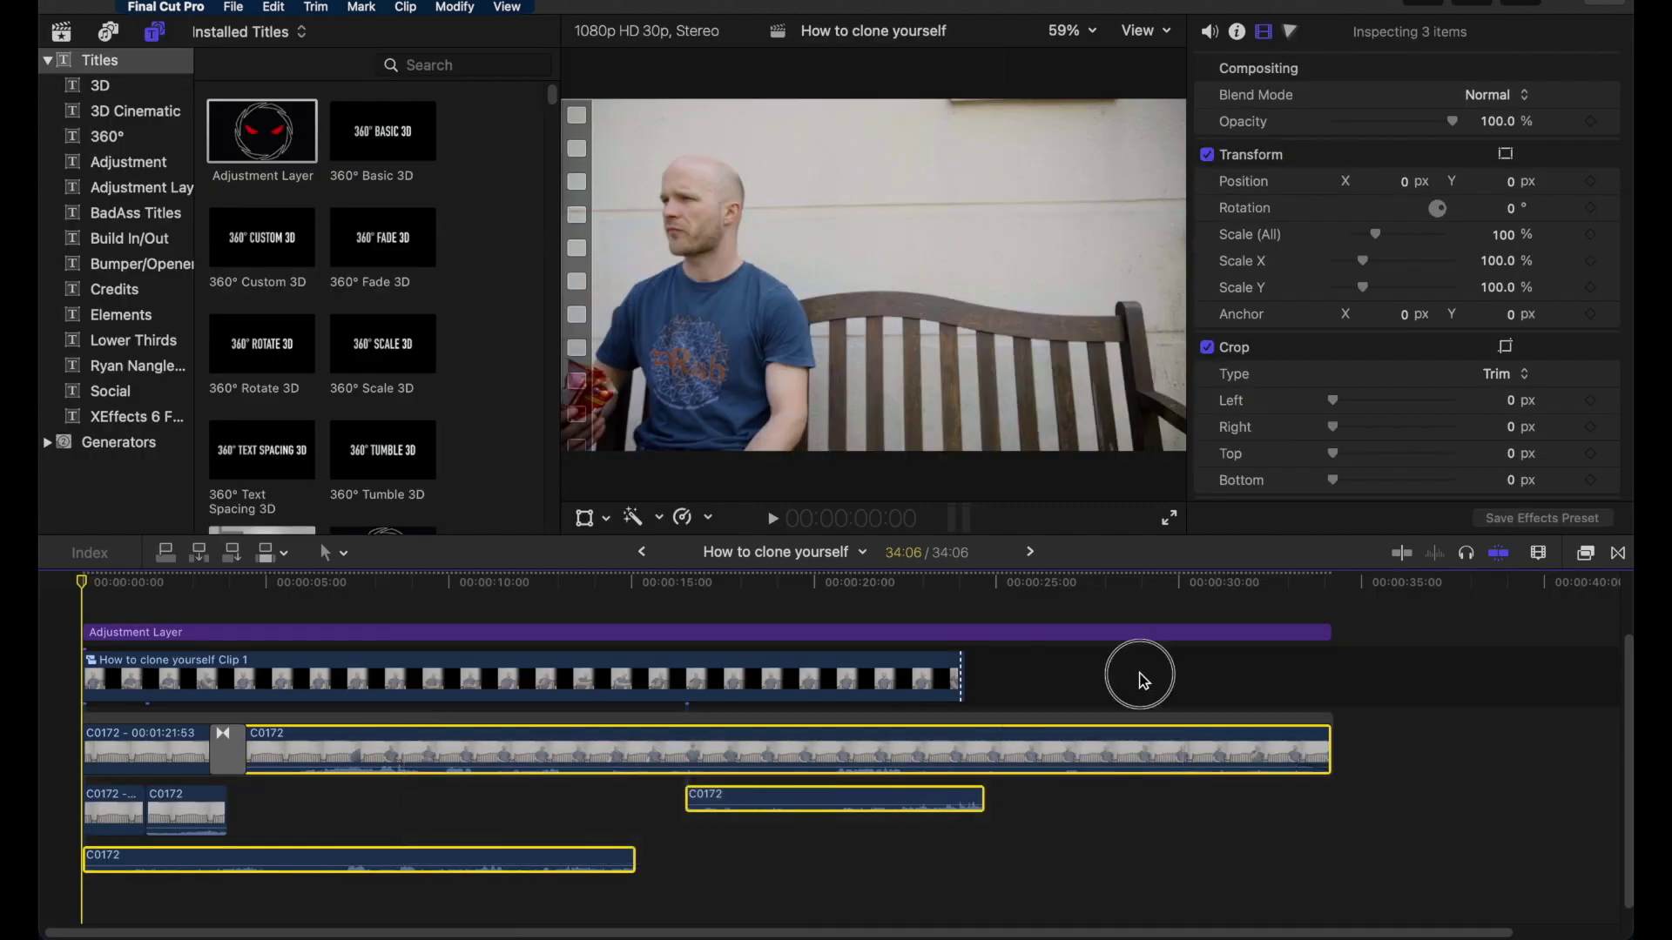
{"action": "left_click_drag", "start_coordinate": [1130, 676], "coordinate": [143, 766]}
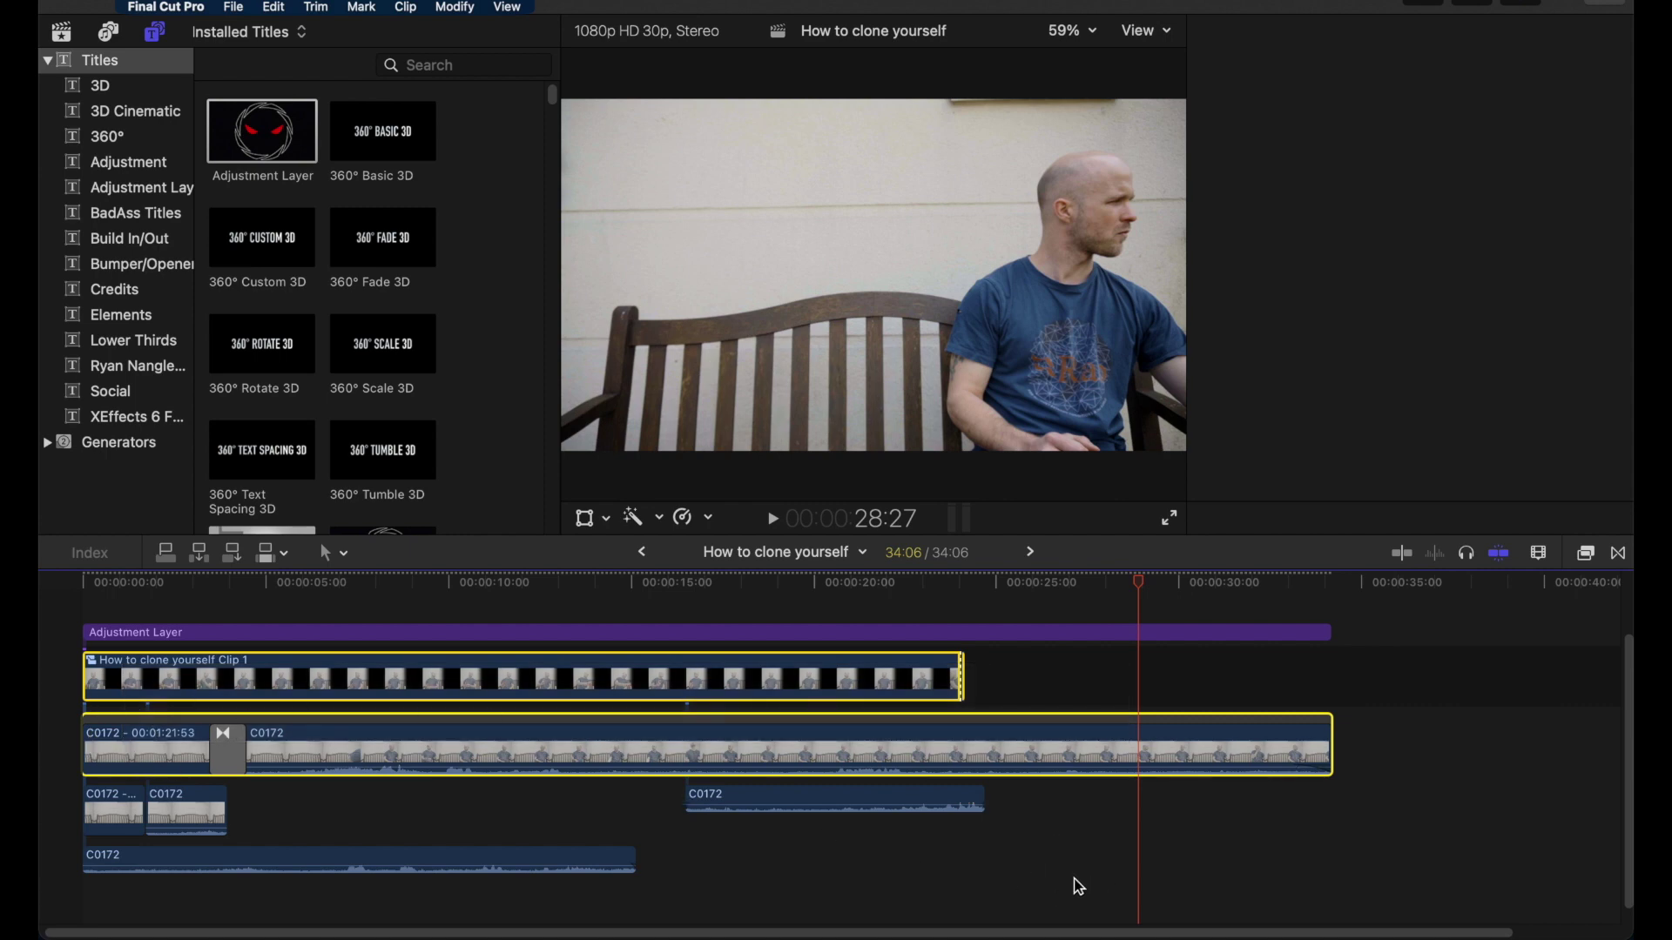
{"action": "left_click_drag", "start_coordinate": [1086, 905], "coordinate": [57, 686]}
{"action": "key", "text": "alt+g"}
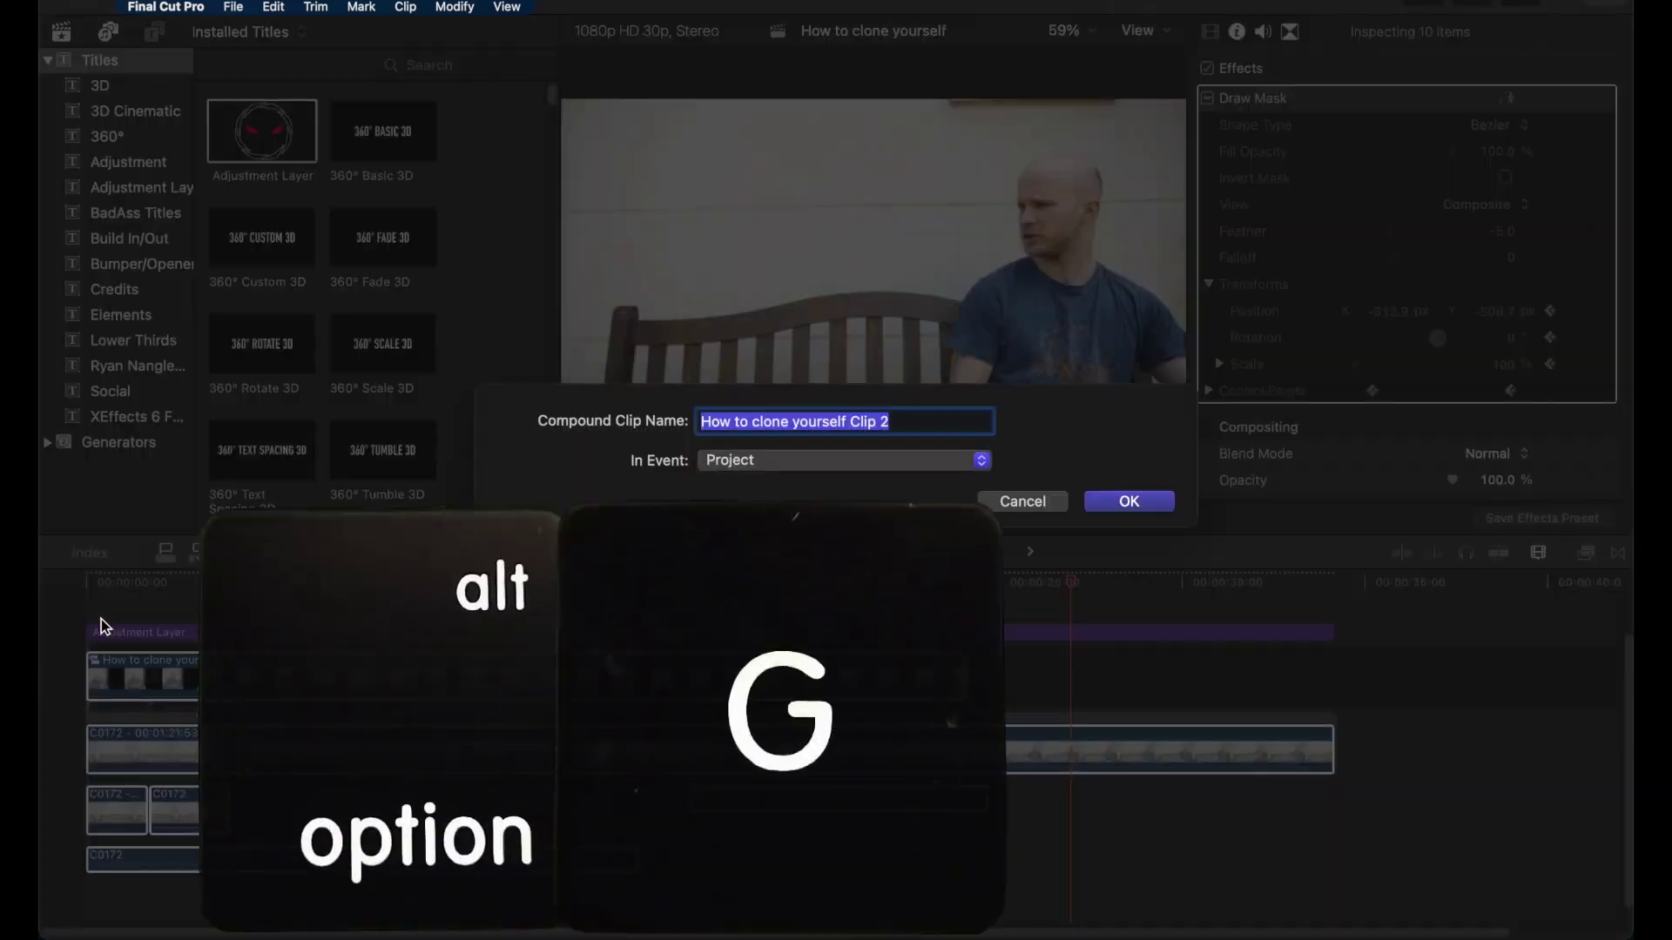
{"action": "left_click", "coordinate": [1130, 501]}
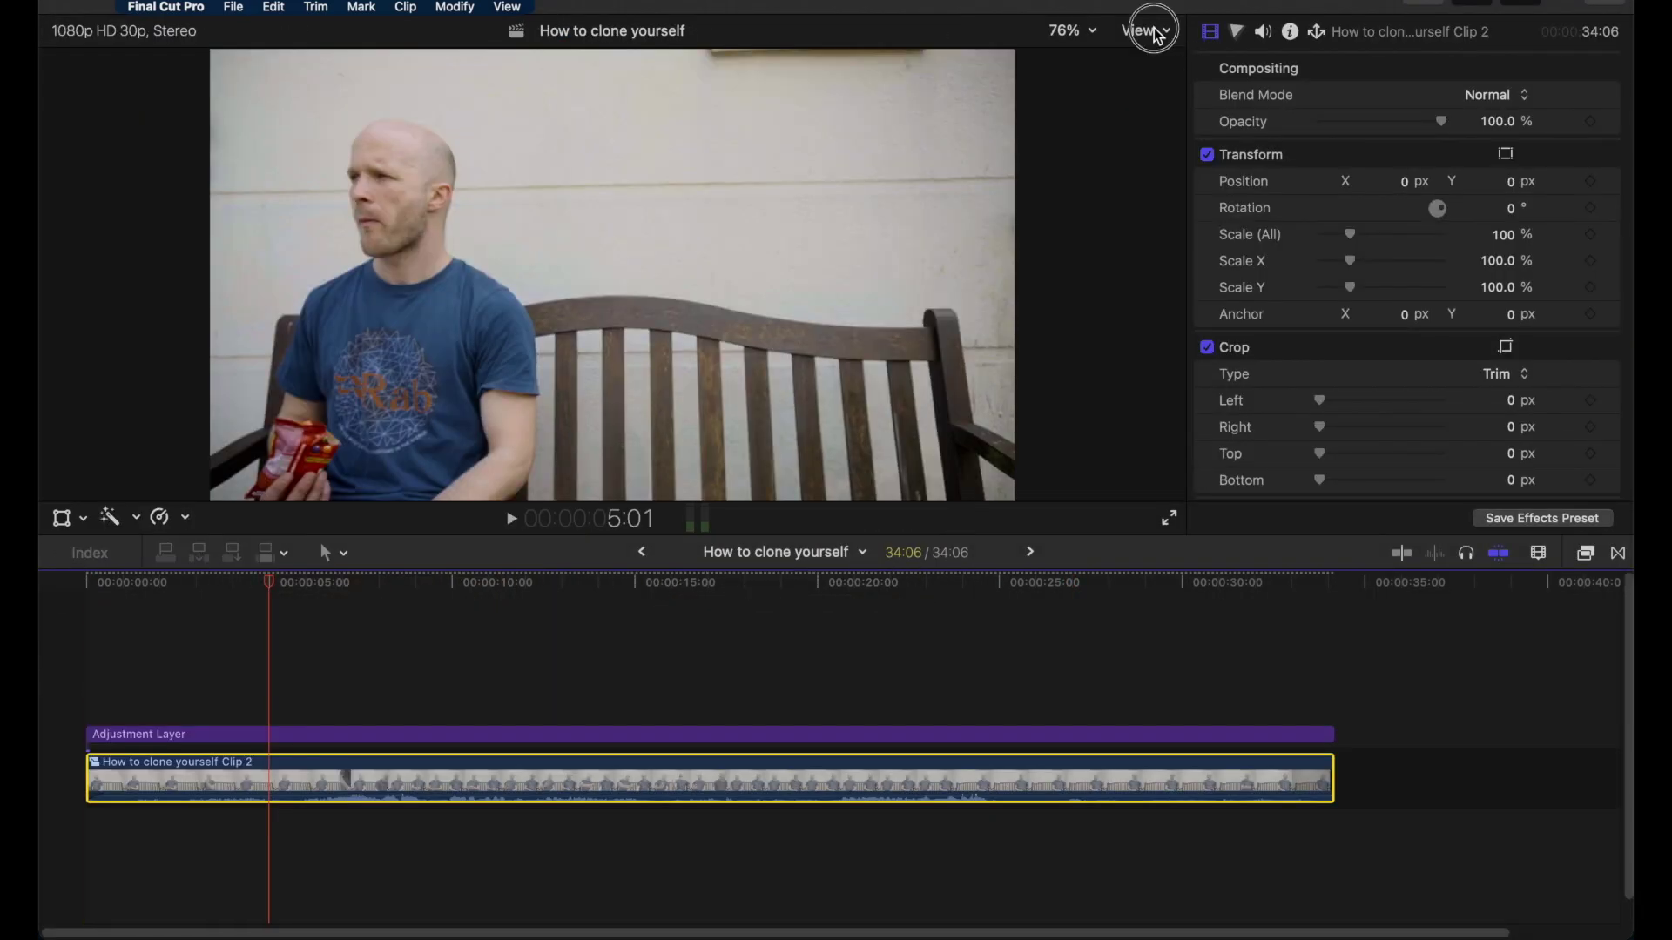
Show the horizon overlay in the viewer and rotate the new compound clip to -1.0° to level the shot
{"action": "left_click", "coordinate": [1157, 34]}
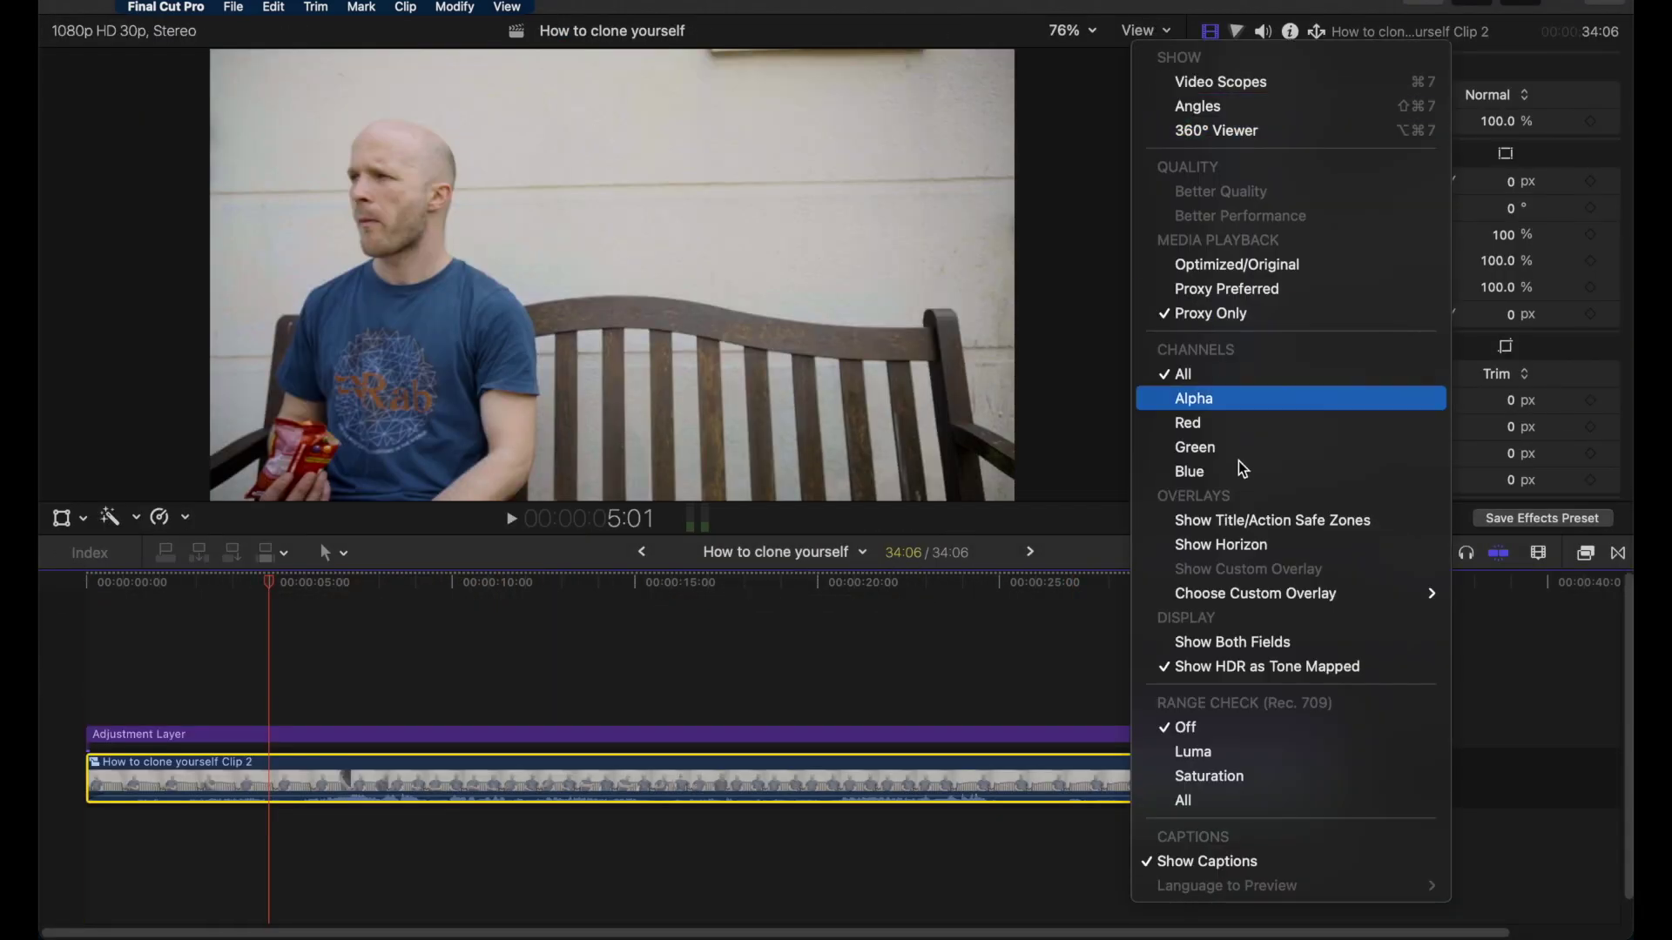
{"action": "left_click", "coordinate": [1277, 558]}
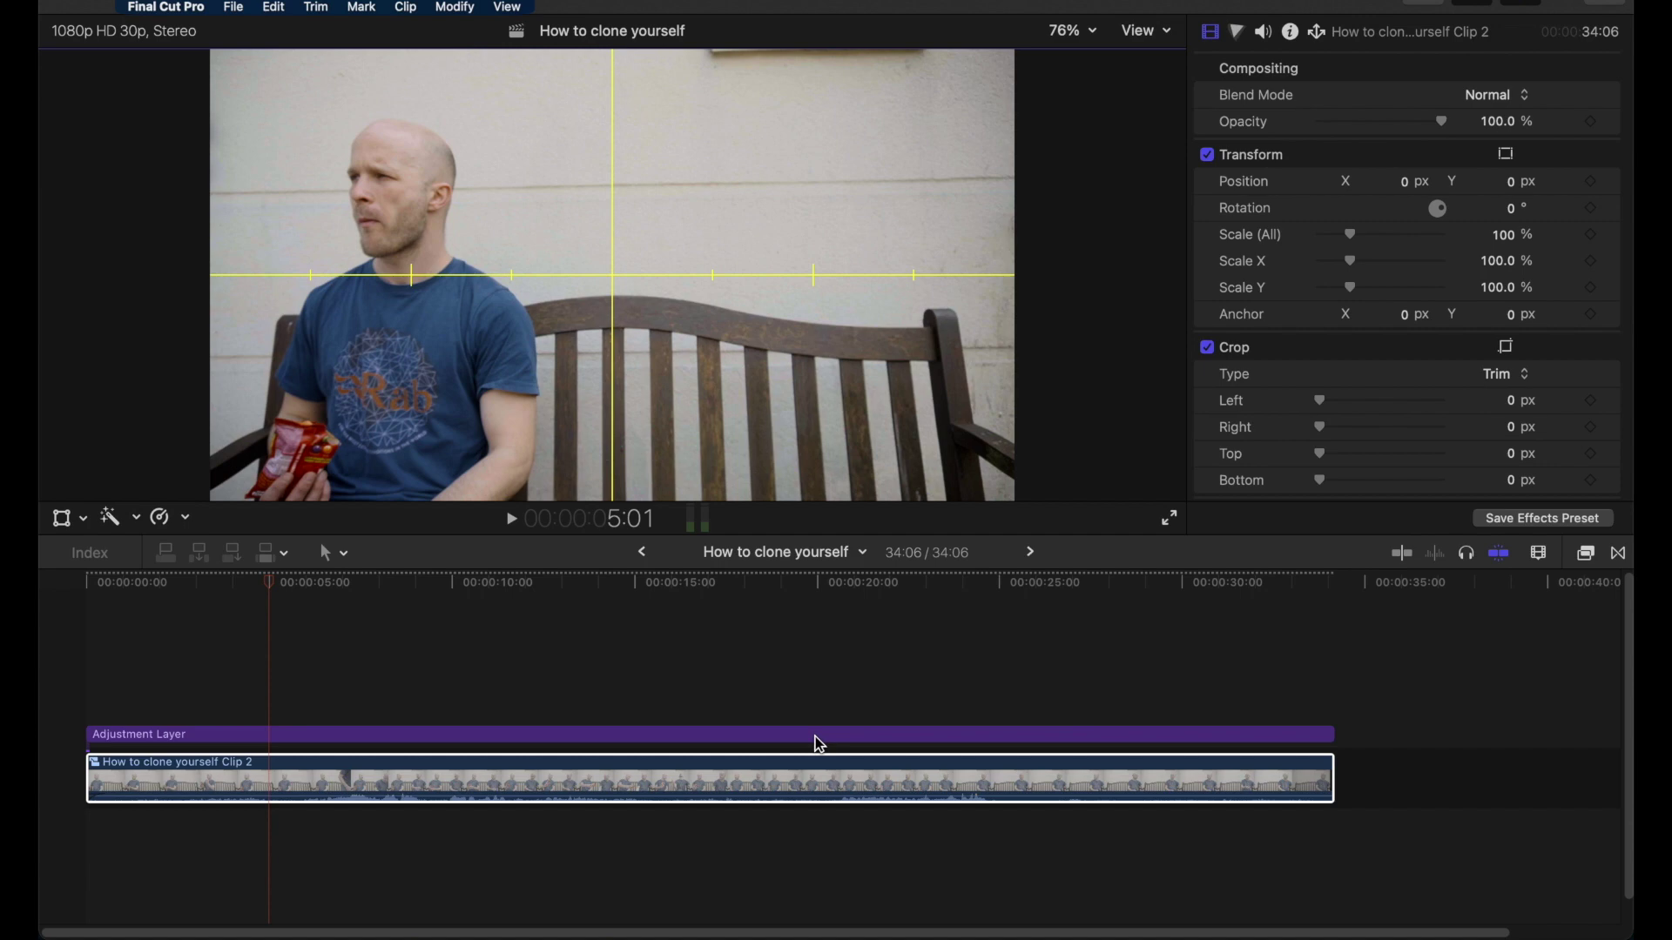
{"action": "left_click", "coordinate": [792, 766]}
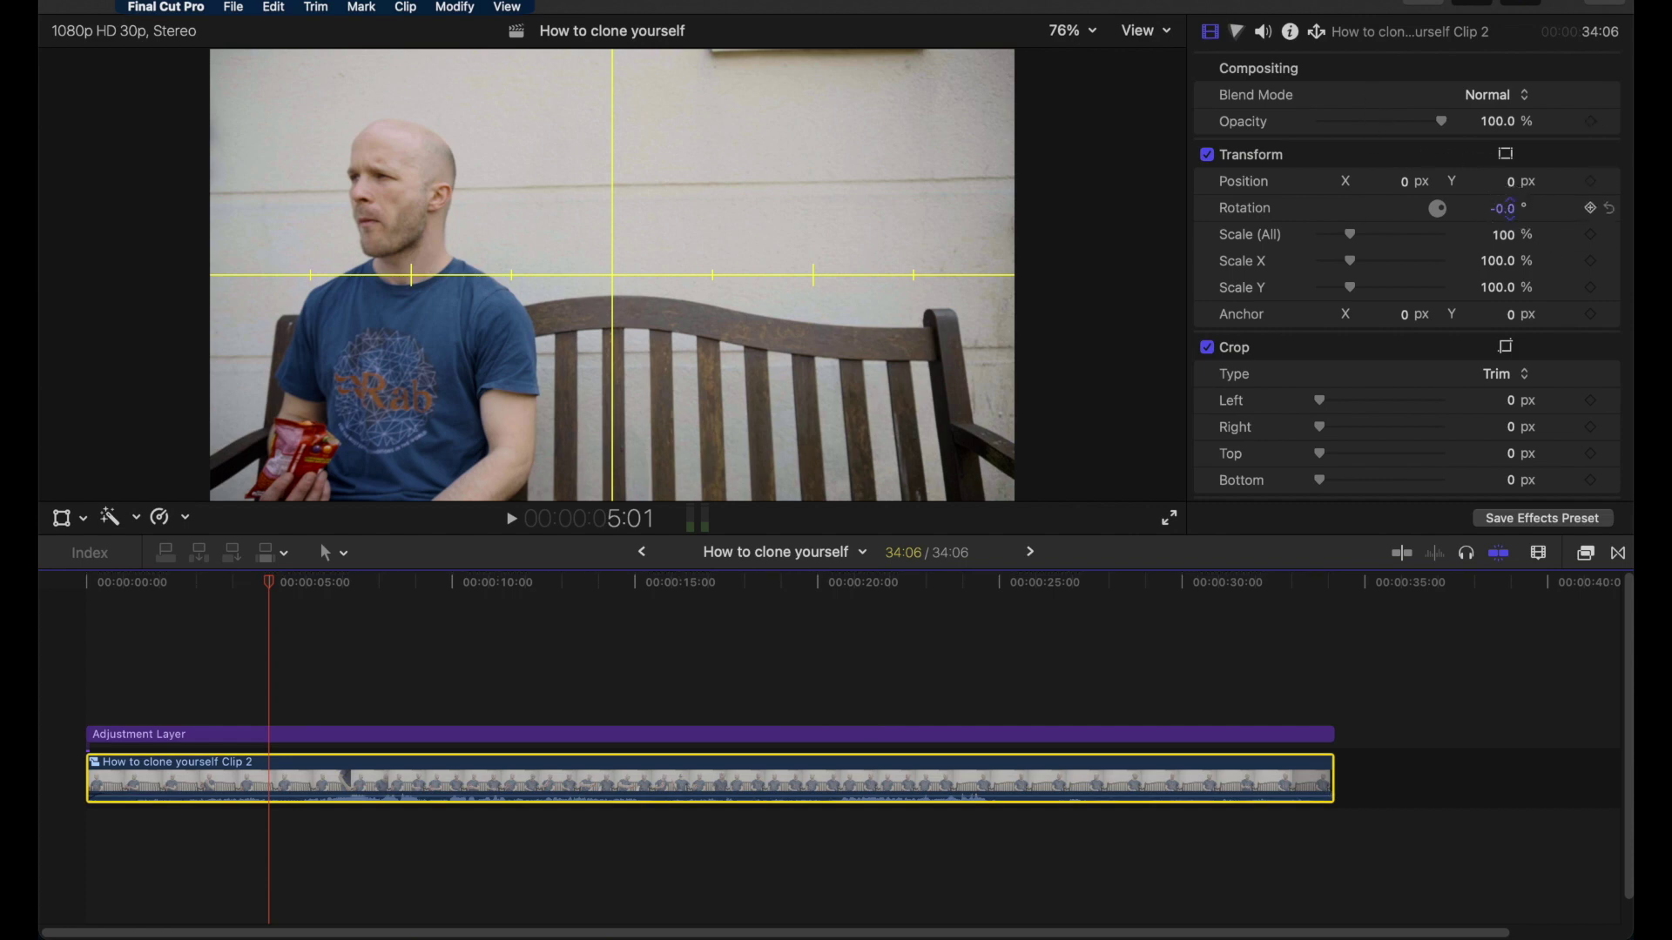
{"action": "left_click_drag", "start_coordinate": [1511, 209], "coordinate": [1509, 211]}
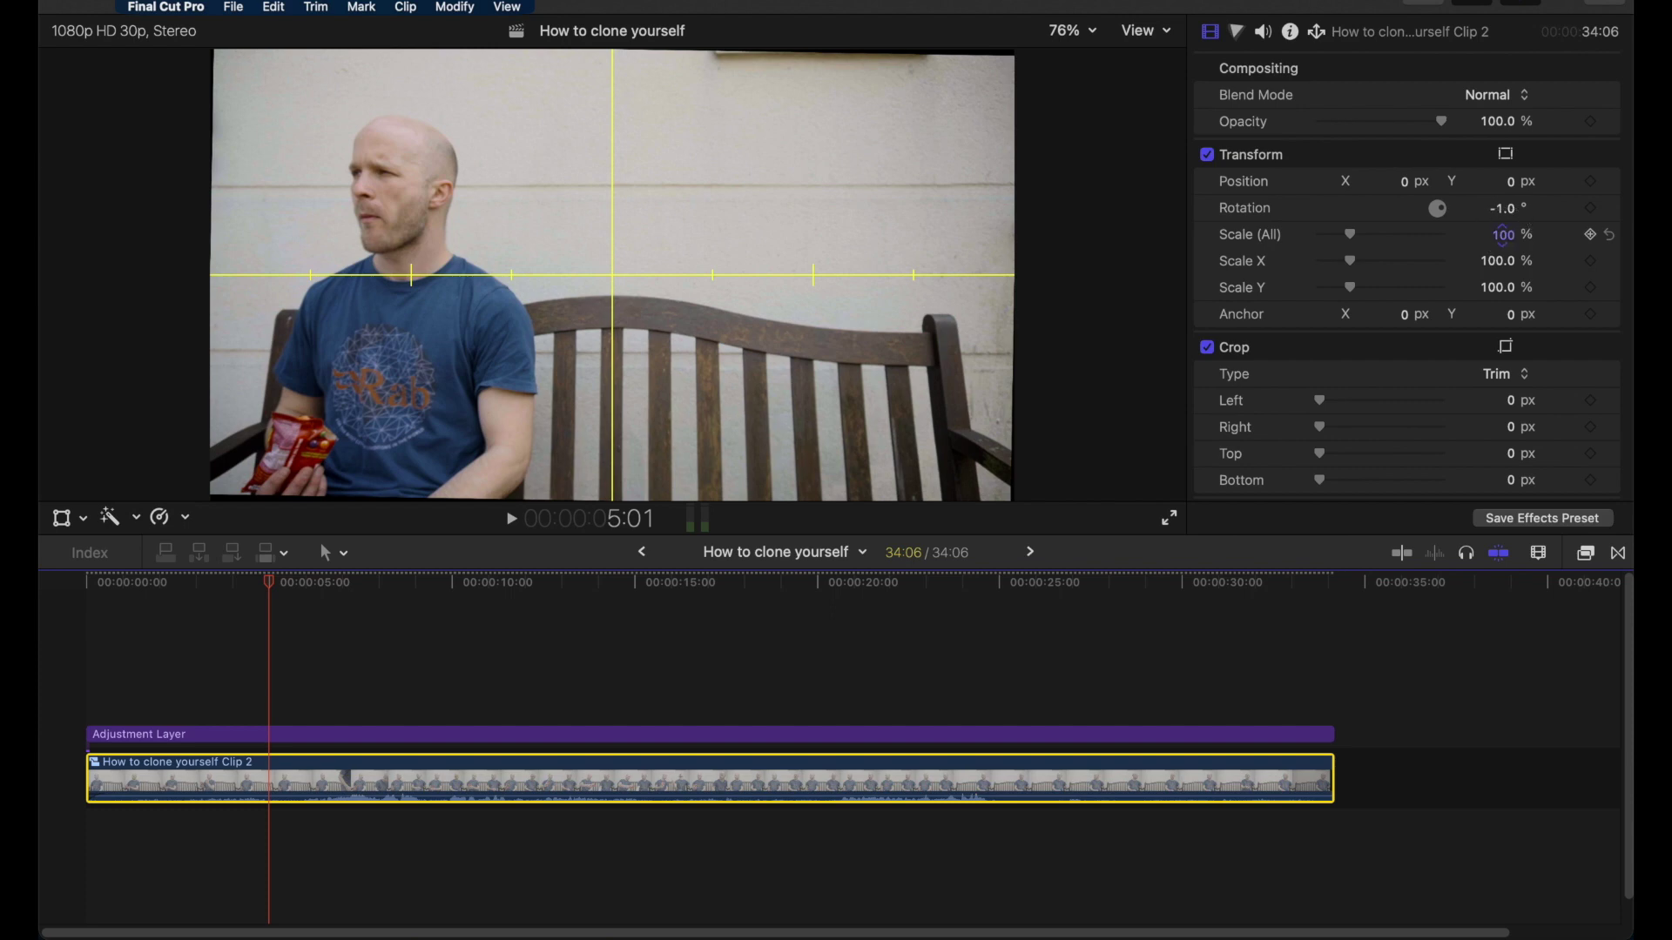
Set the compound clip's scale to 102% to hide the black edges and its X position to -20 px
{"action": "left_click_drag", "start_coordinate": [1503, 235], "coordinate": [1504, 235]}
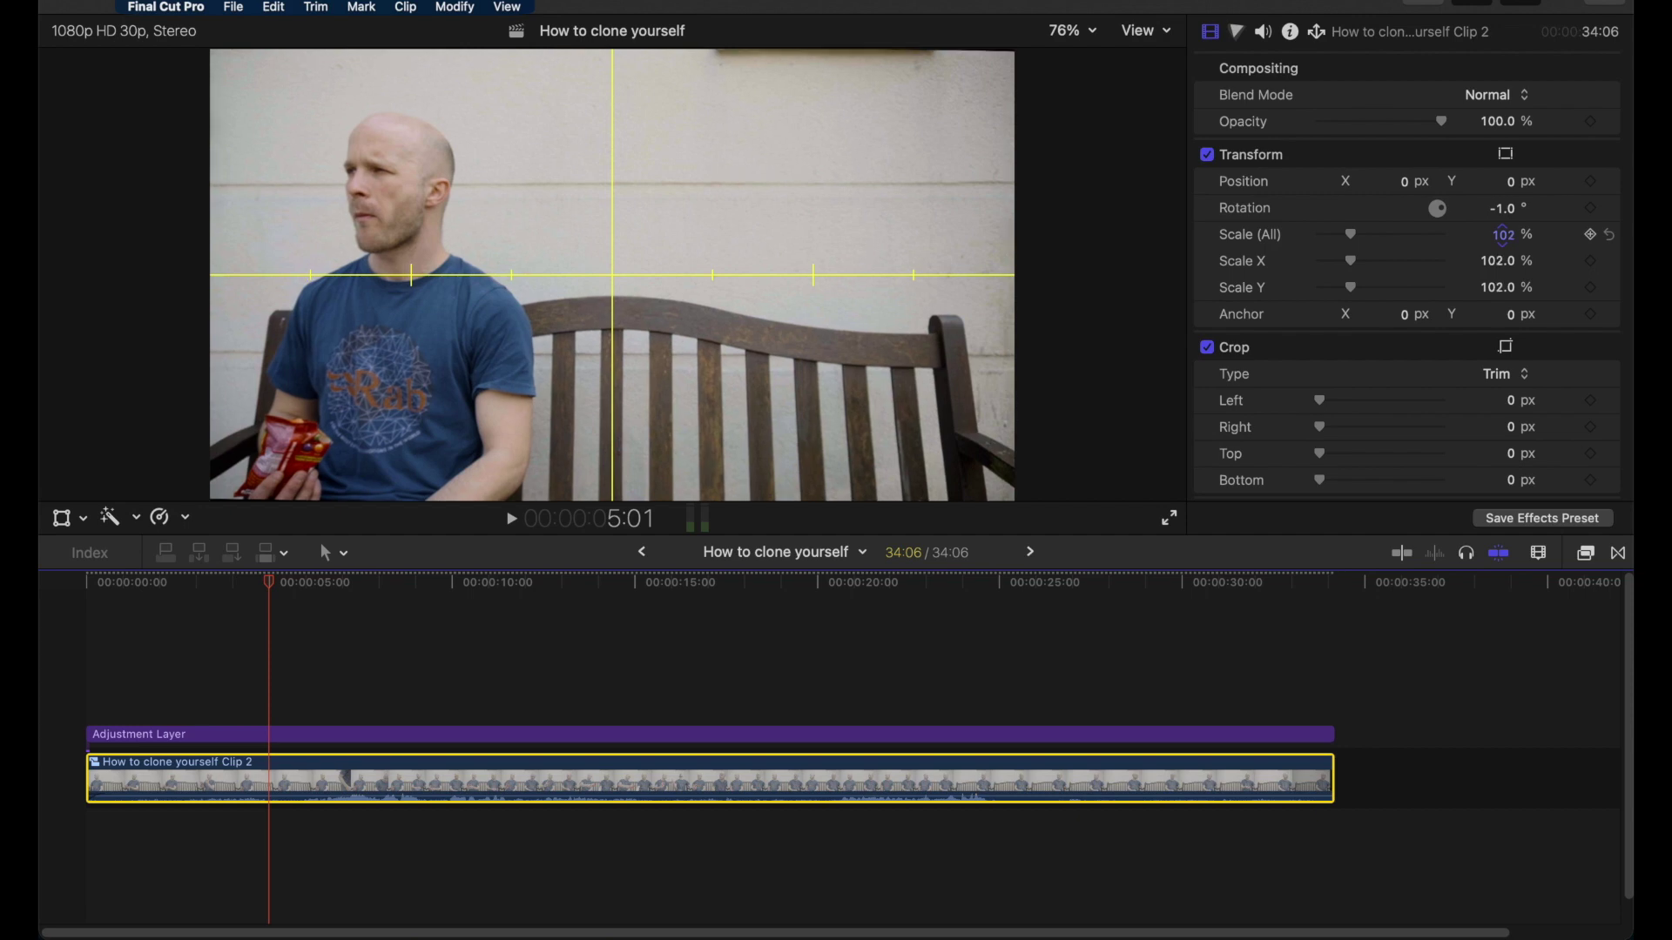
{"action": "left_click", "coordinate": [428, 597]}
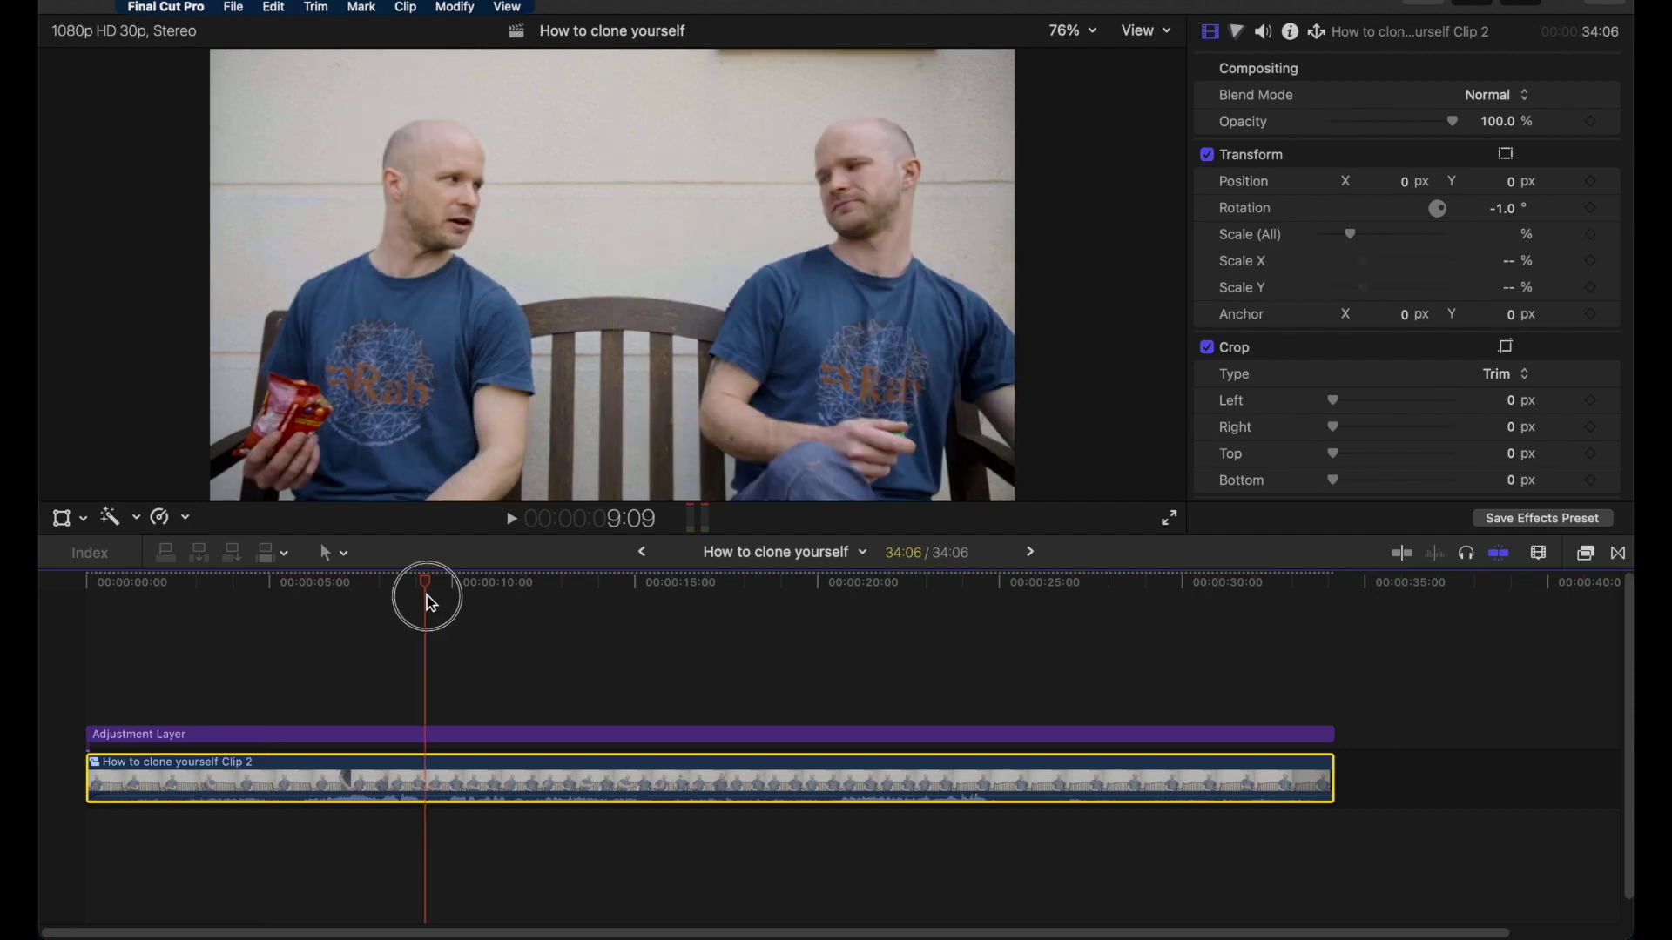
{"action": "left_click_drag", "start_coordinate": [427, 597], "coordinate": [430, 598]}
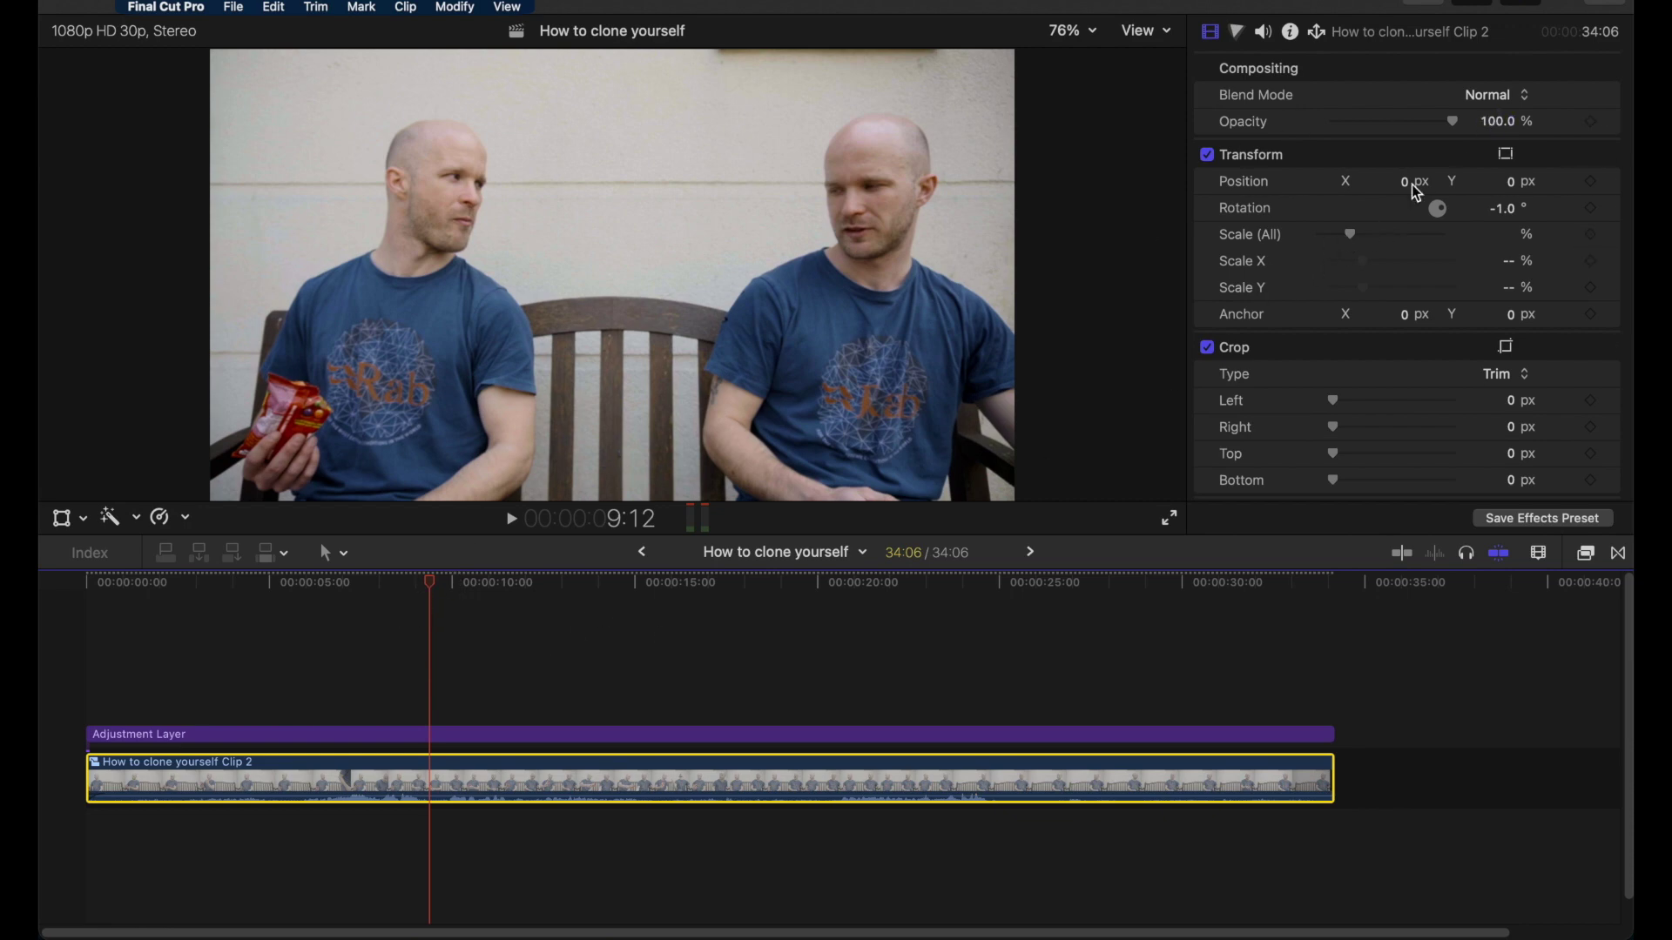
{"action": "left_click_drag", "start_coordinate": [1407, 187], "coordinate": [1402, 181]}
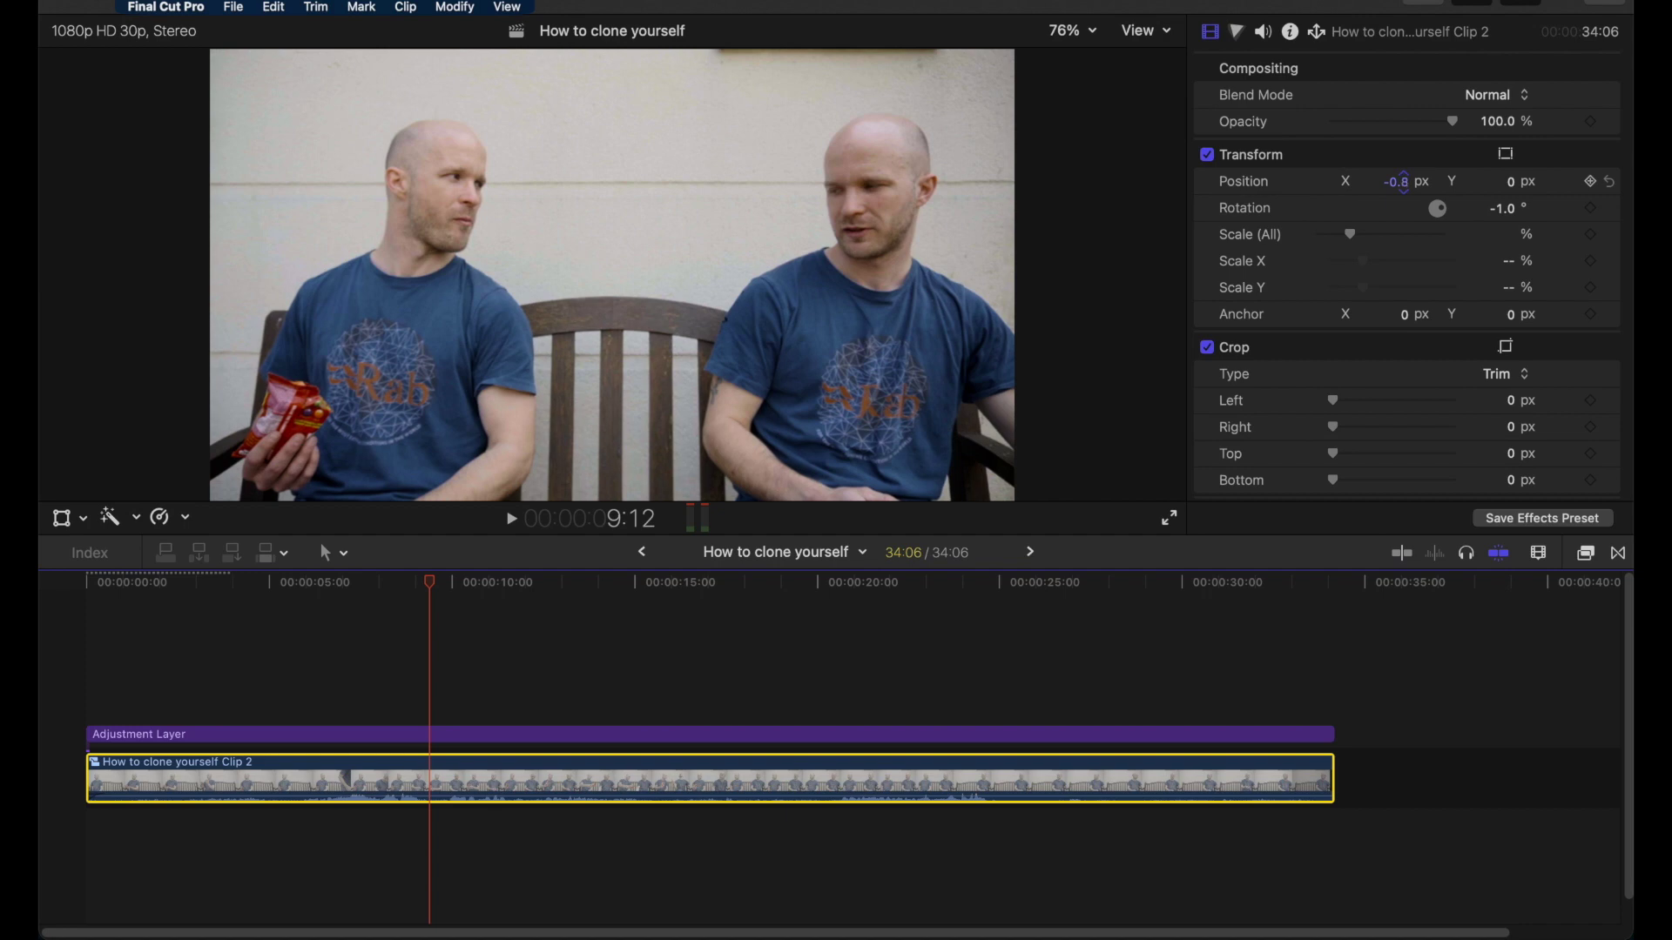
{"action": "left_click_drag", "start_coordinate": [1402, 181], "coordinate": [1385, 181]}
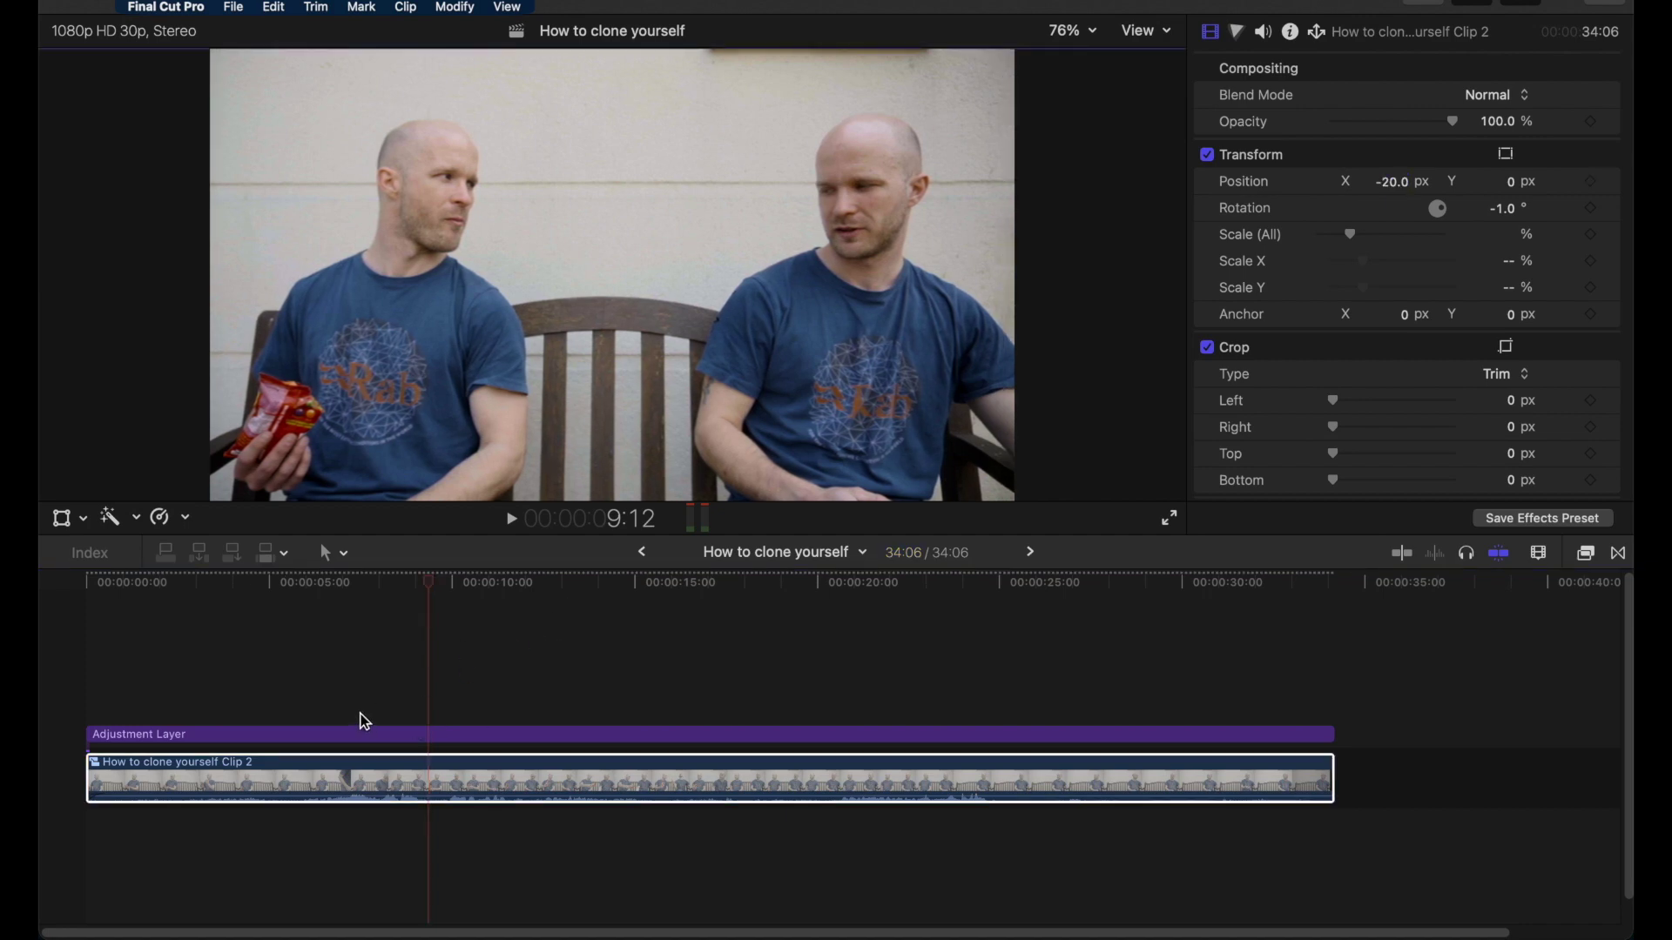